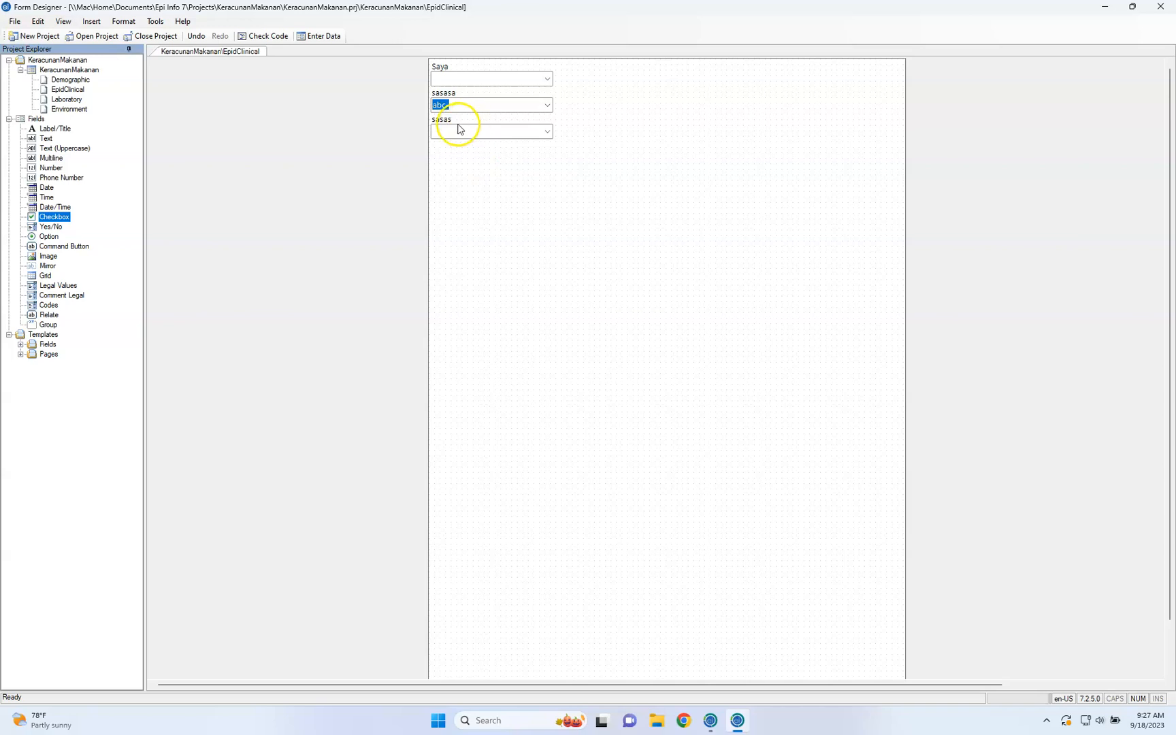
Delete the three existing fields "sasas", "sasasa" and "Saya" from the EpidClinical page
click(457, 130)
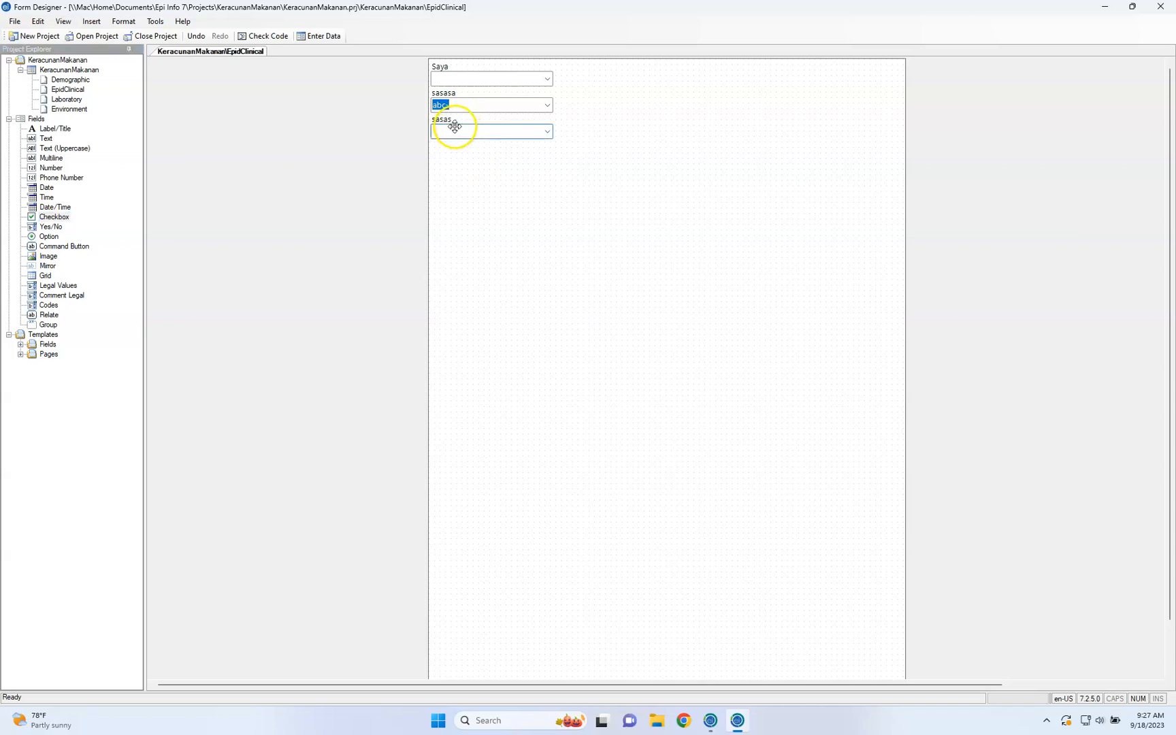
right_click(455, 128)
click(483, 220)
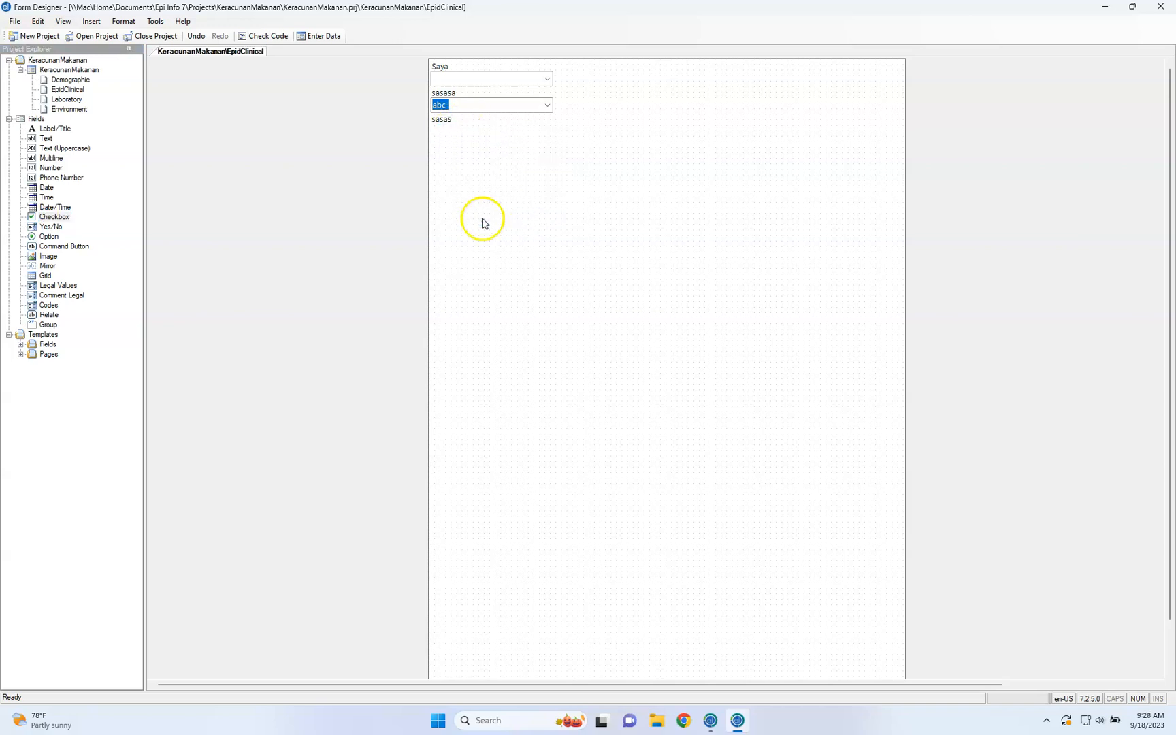
click(451, 95)
right_click(452, 95)
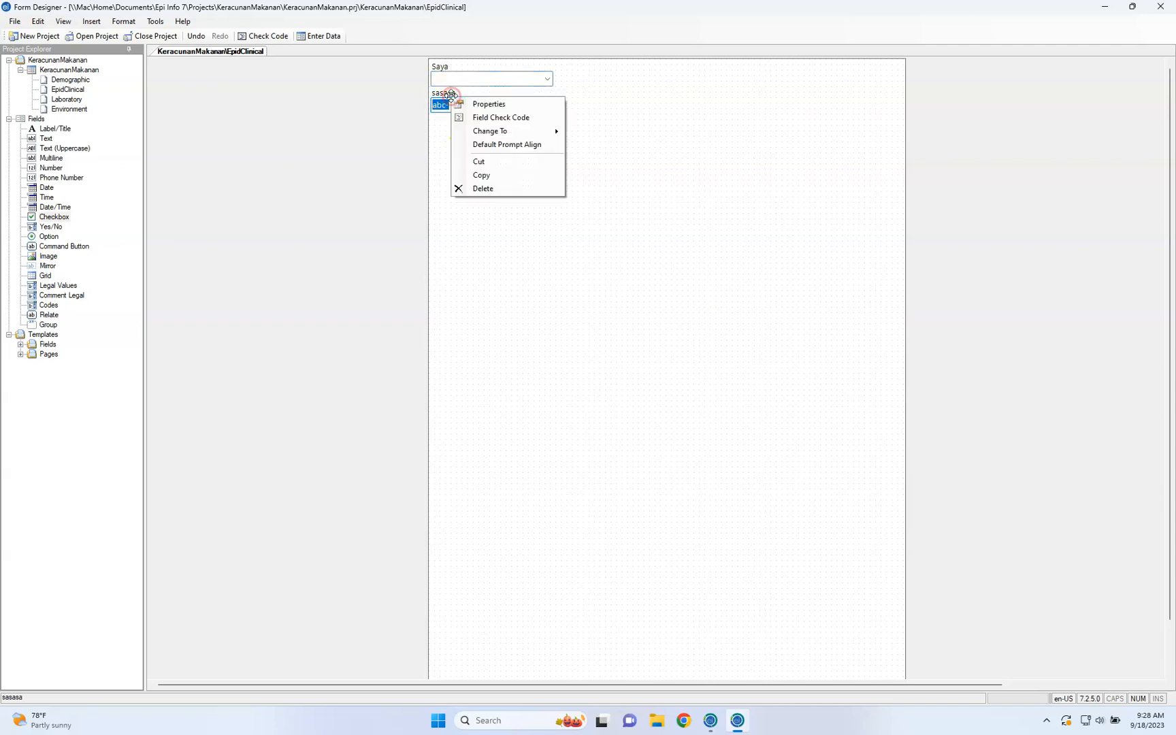
click(489, 190)
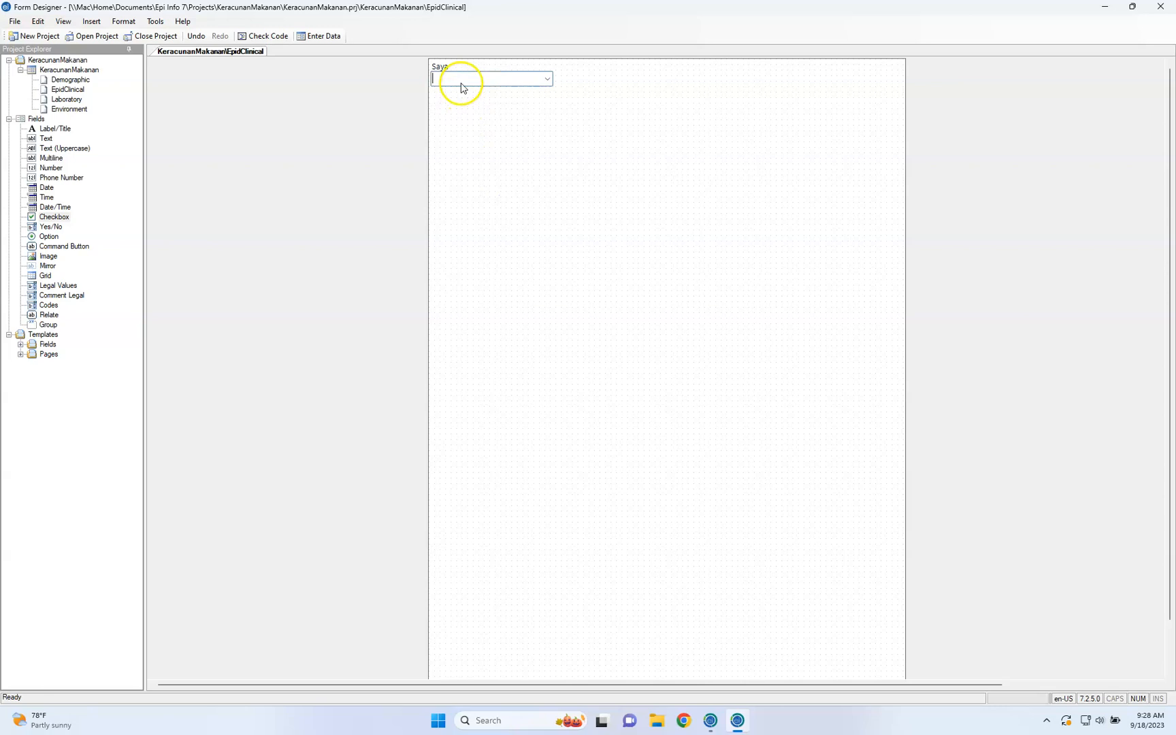
click(447, 77)
click(442, 70)
right_click(443, 71)
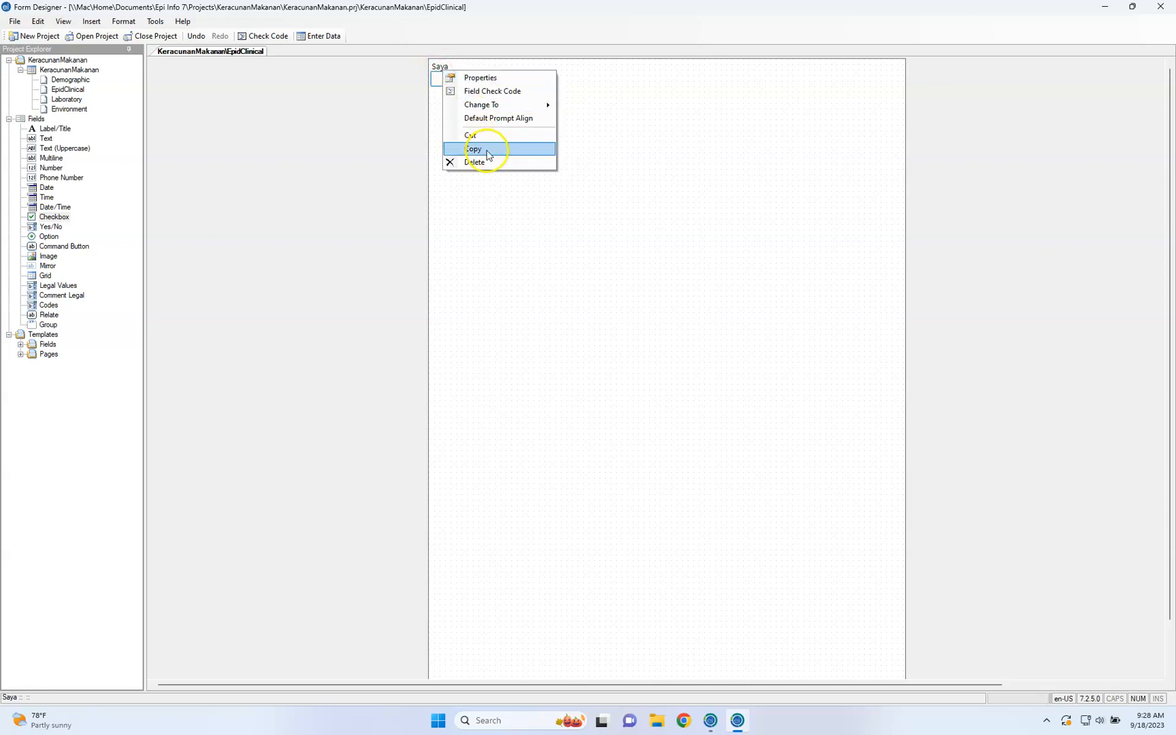
click(487, 163)
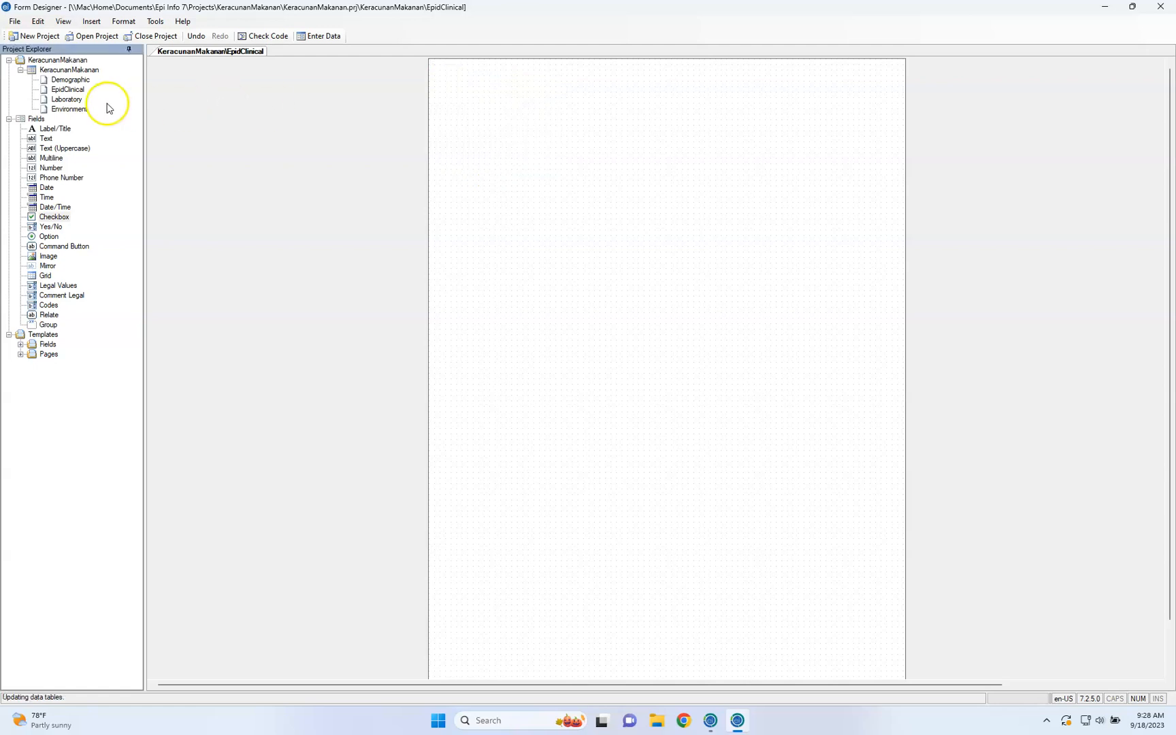
Add a Label/Title field to the EpidClinical page with the prompt "Epidemiological and Clinical"
click(79, 92)
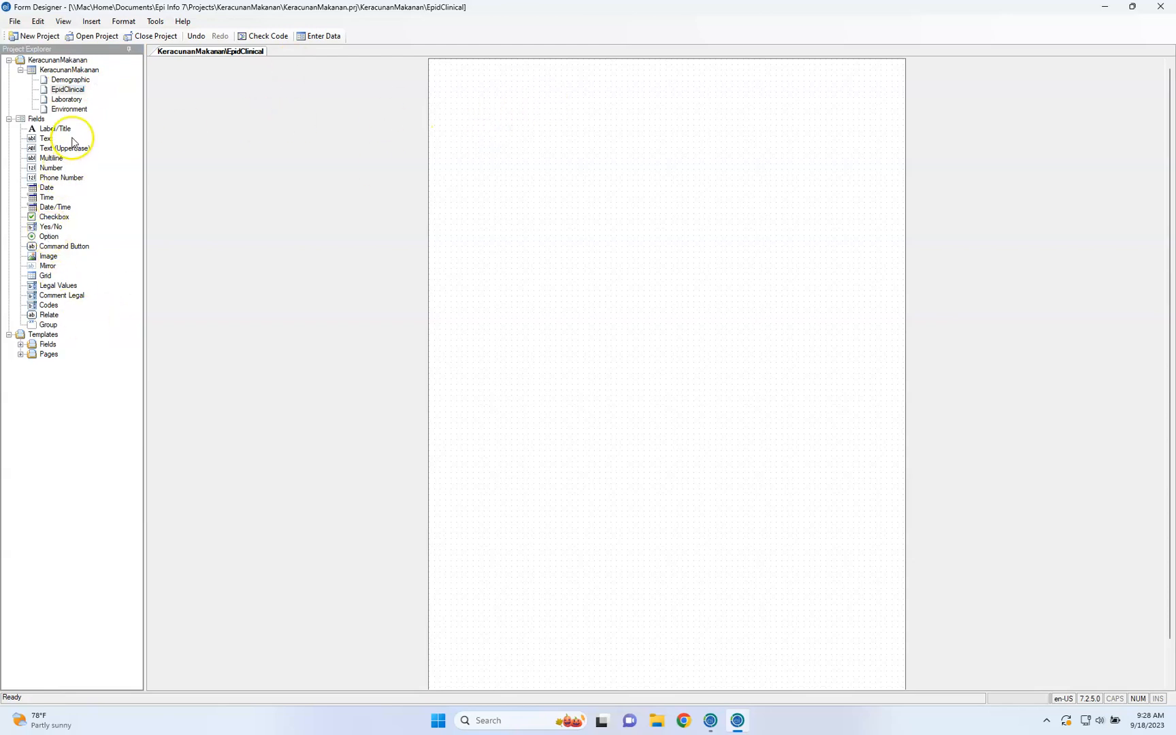
drag(54, 129, 501, 174)
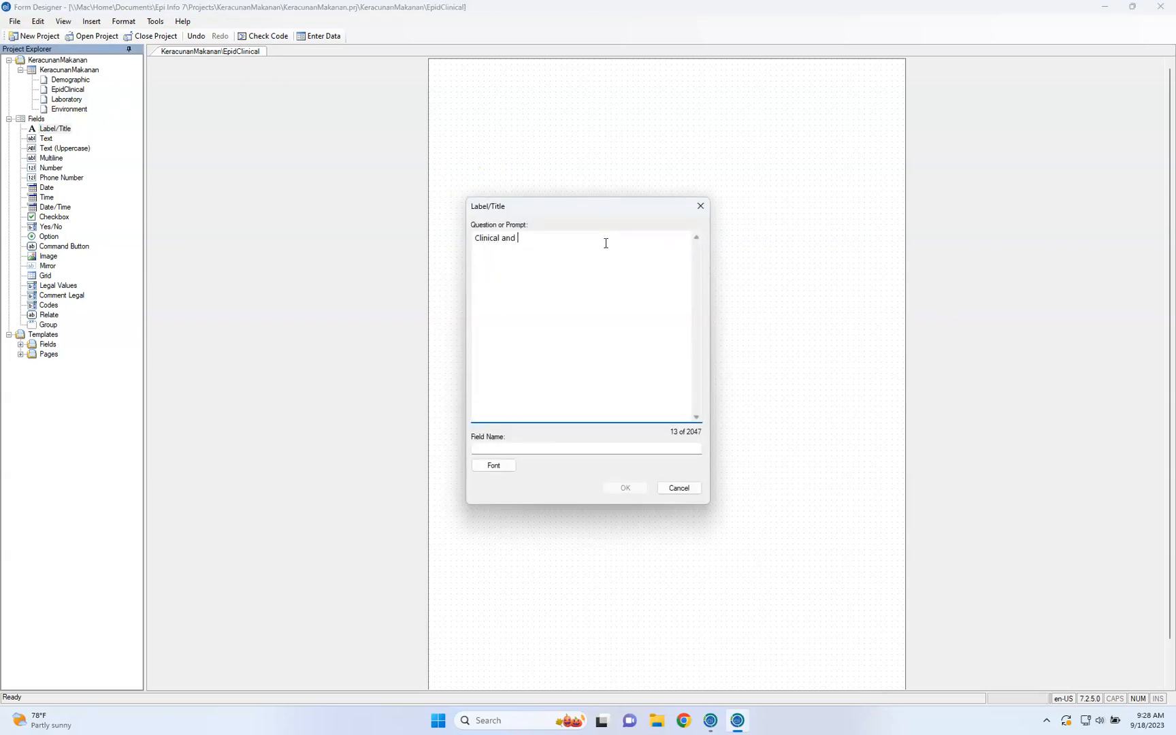
key(ctrl+a)
text(Epidem)
Set the label's field name to NameOfPage and confirm the new label
click(614, 449)
text(Nameof)
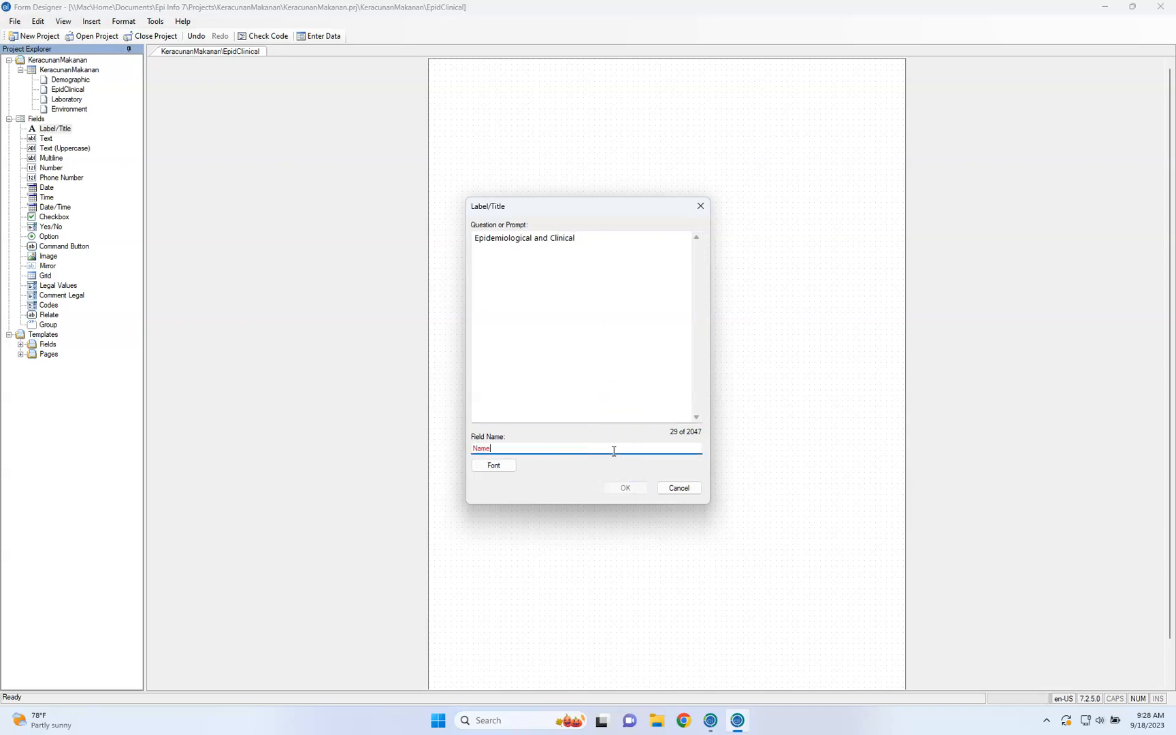
key(BackSpace)
key(BackSpace)
key(BackSpace)
key(BackSpace)
key(BackSpace)
text(NameOfPage)
key(Tab)
key(Tab)
key(Return)
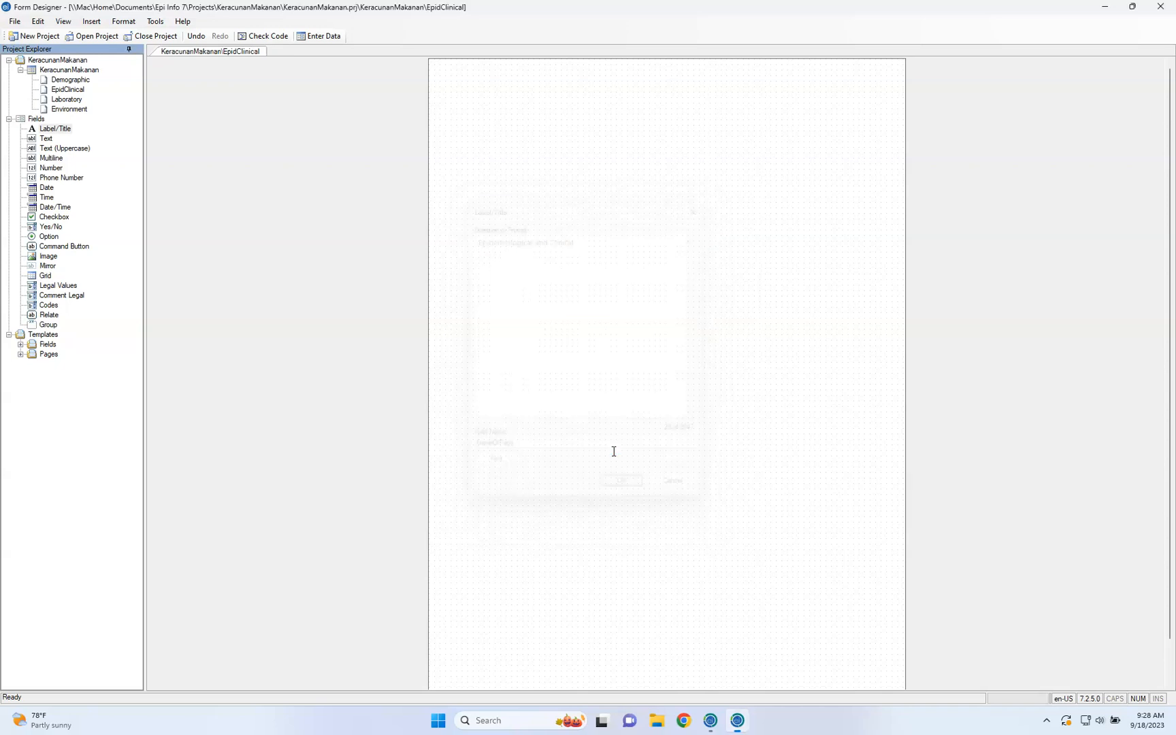
Set the font of the "Epidemiological and Clinical" label to Arial, size 20
click(572, 175)
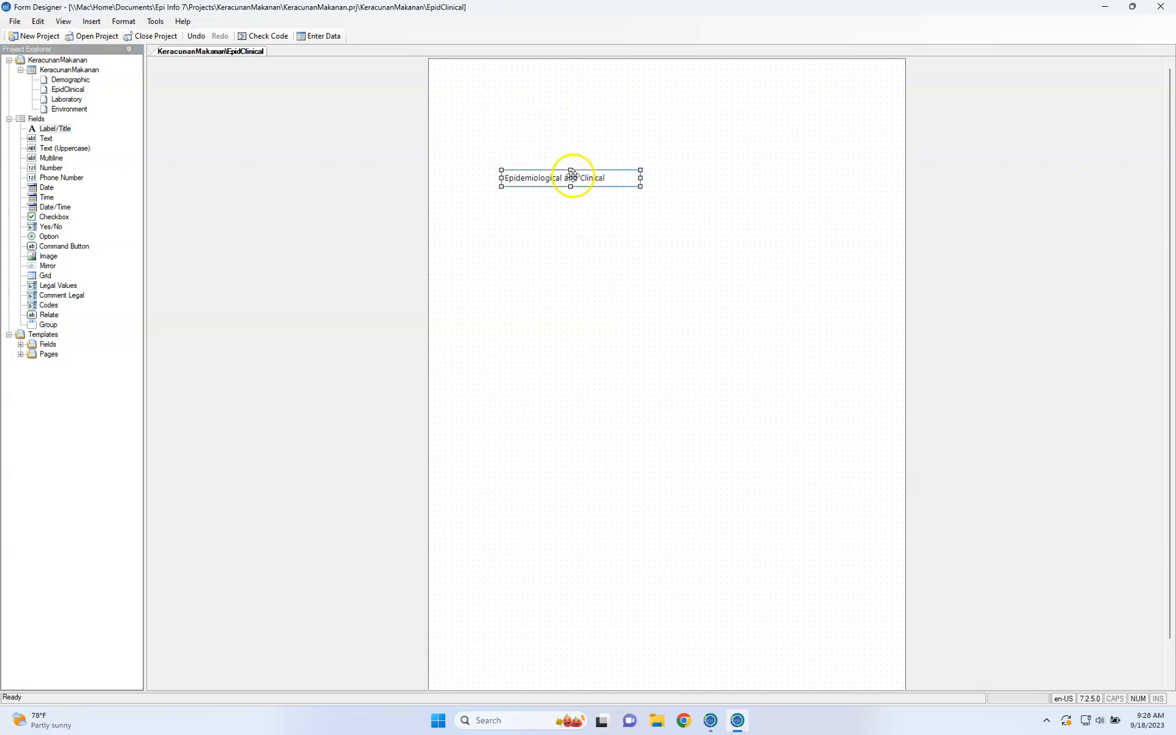
right_click(572, 175)
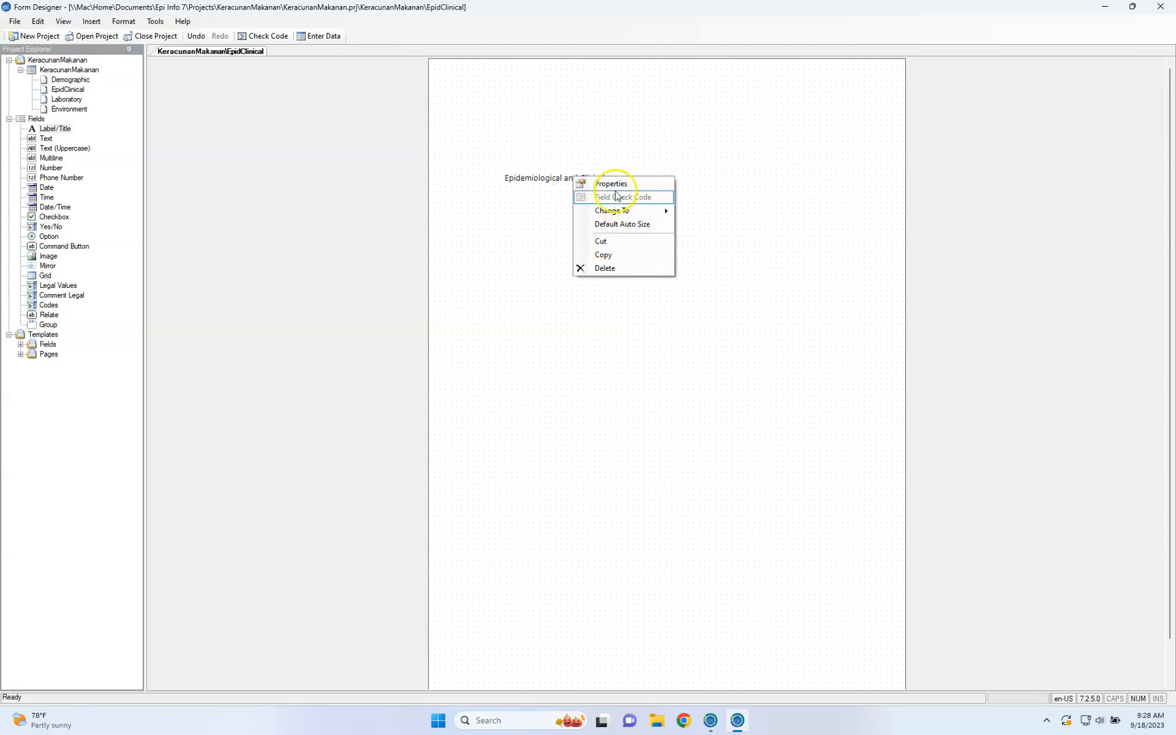
click(618, 189)
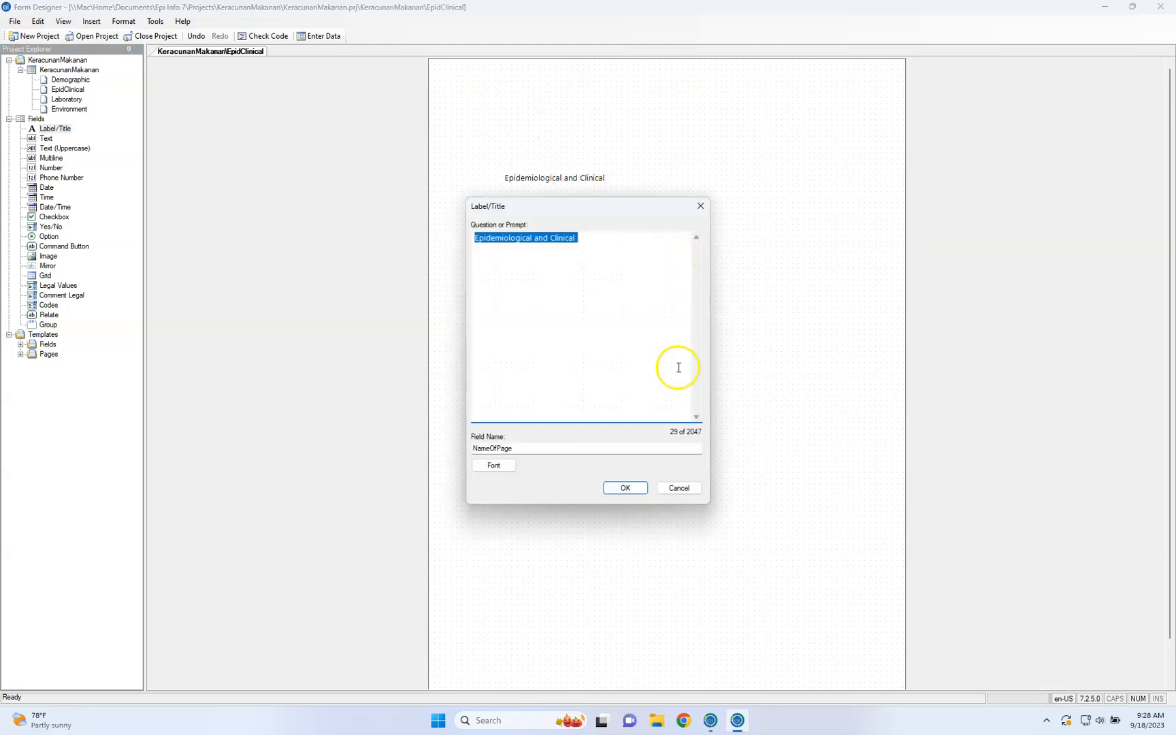
click(511, 466)
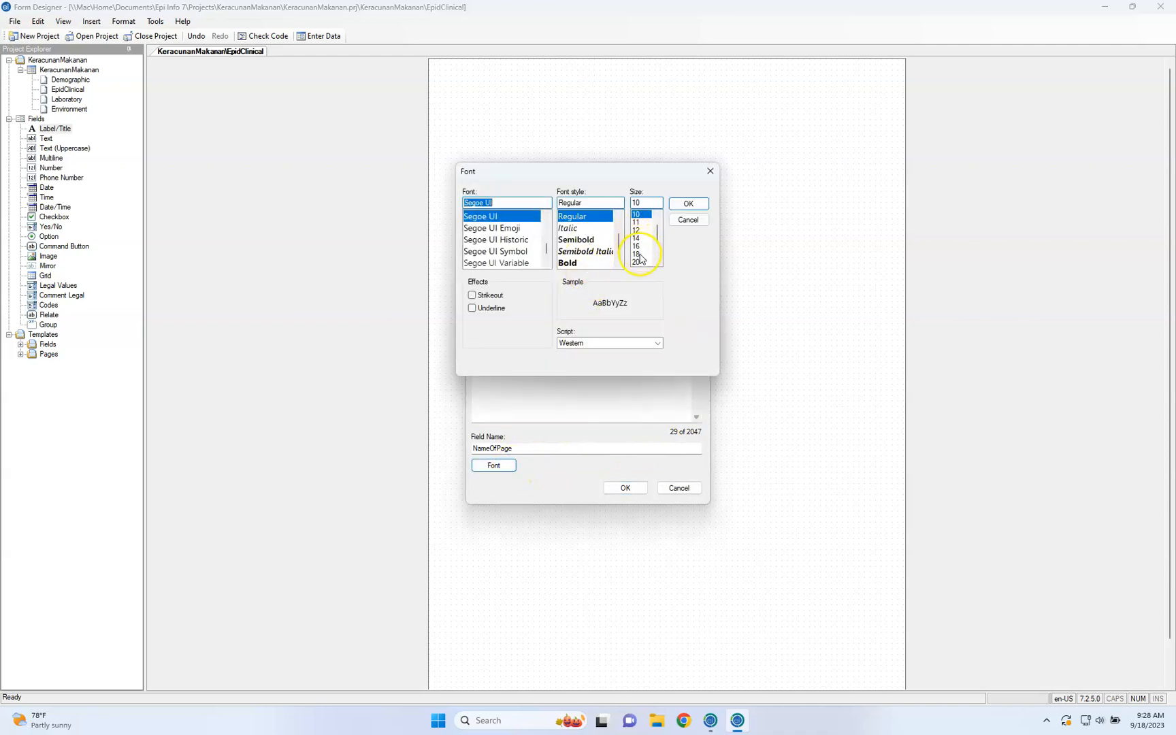
click(639, 262)
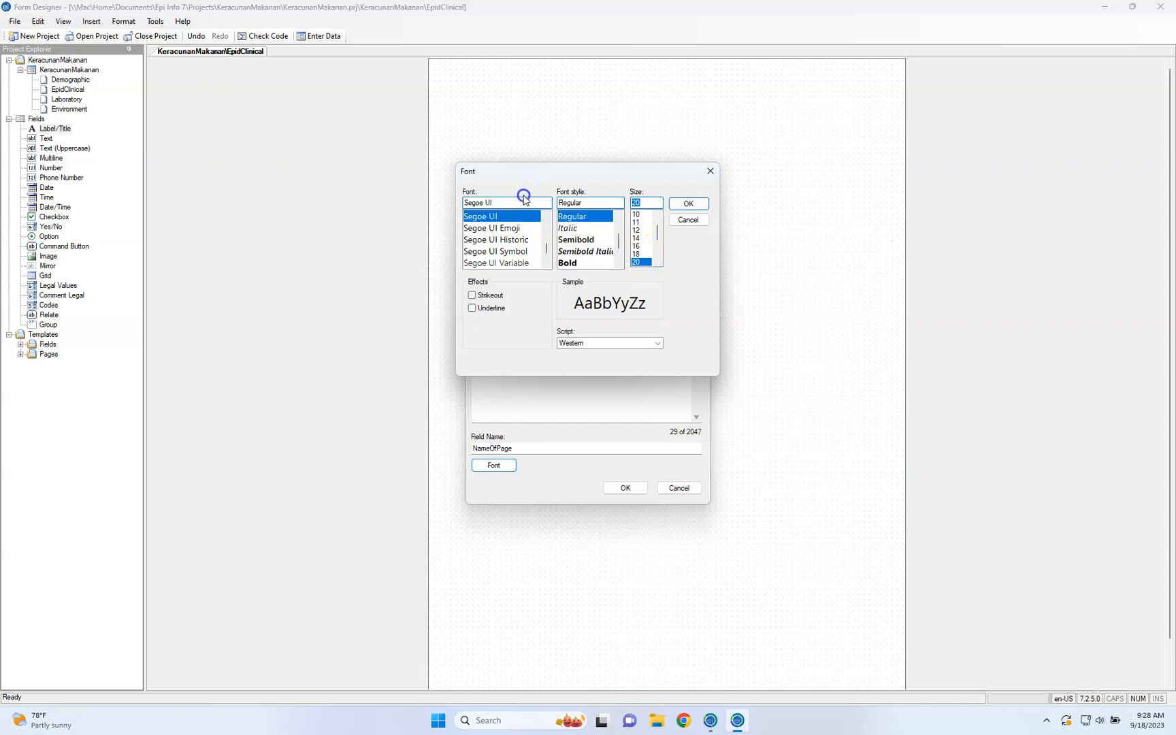
click(521, 202)
text(A)
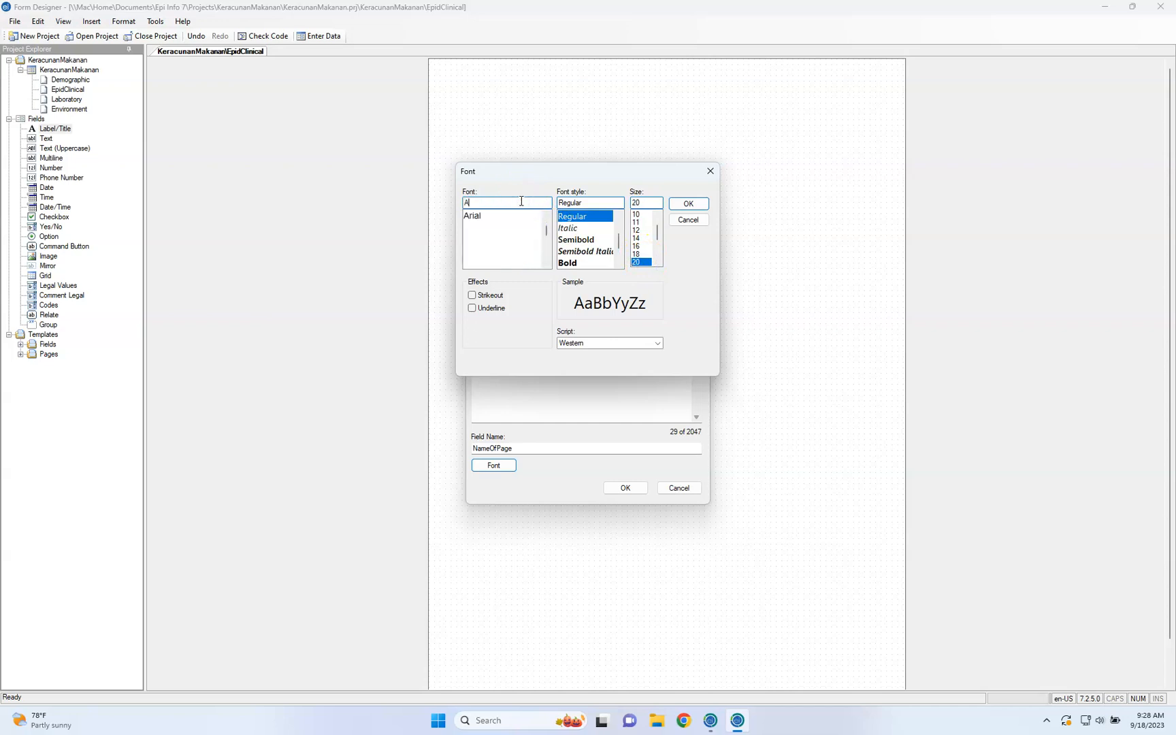
text(rial)
click(522, 213)
Make the "Epidemiological and Clinical" label bold and move it up near the head of the page
click(597, 217)
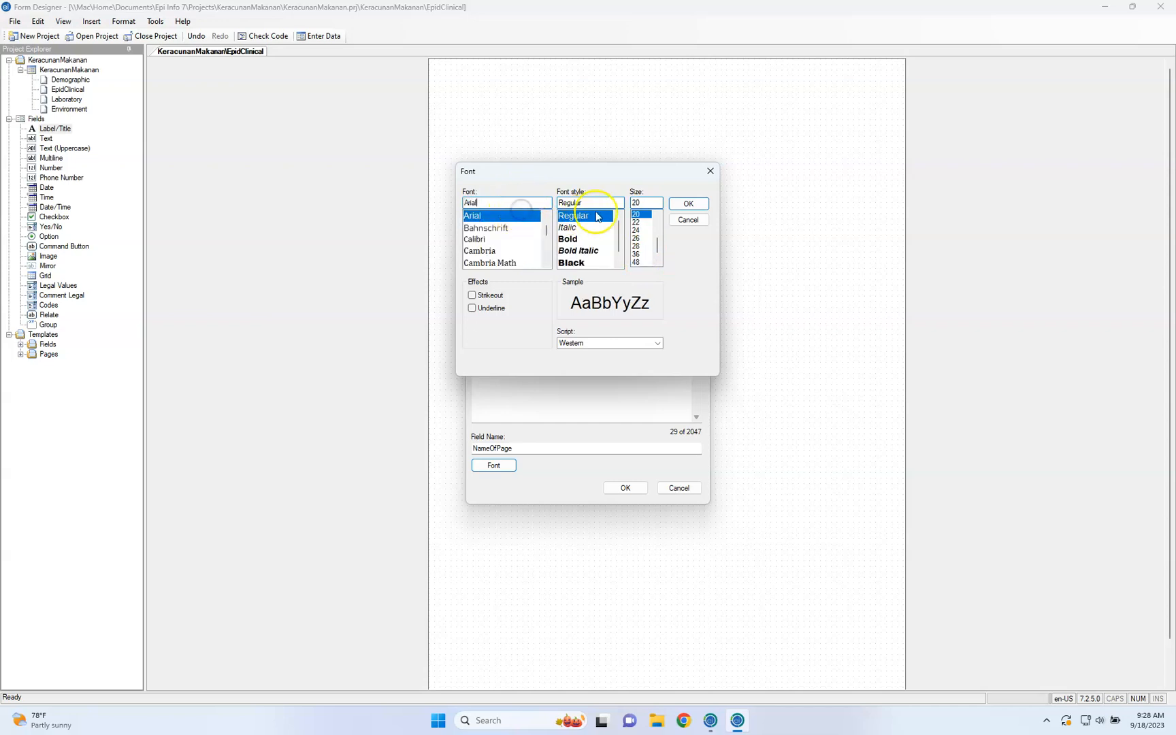
click(601, 263)
click(589, 238)
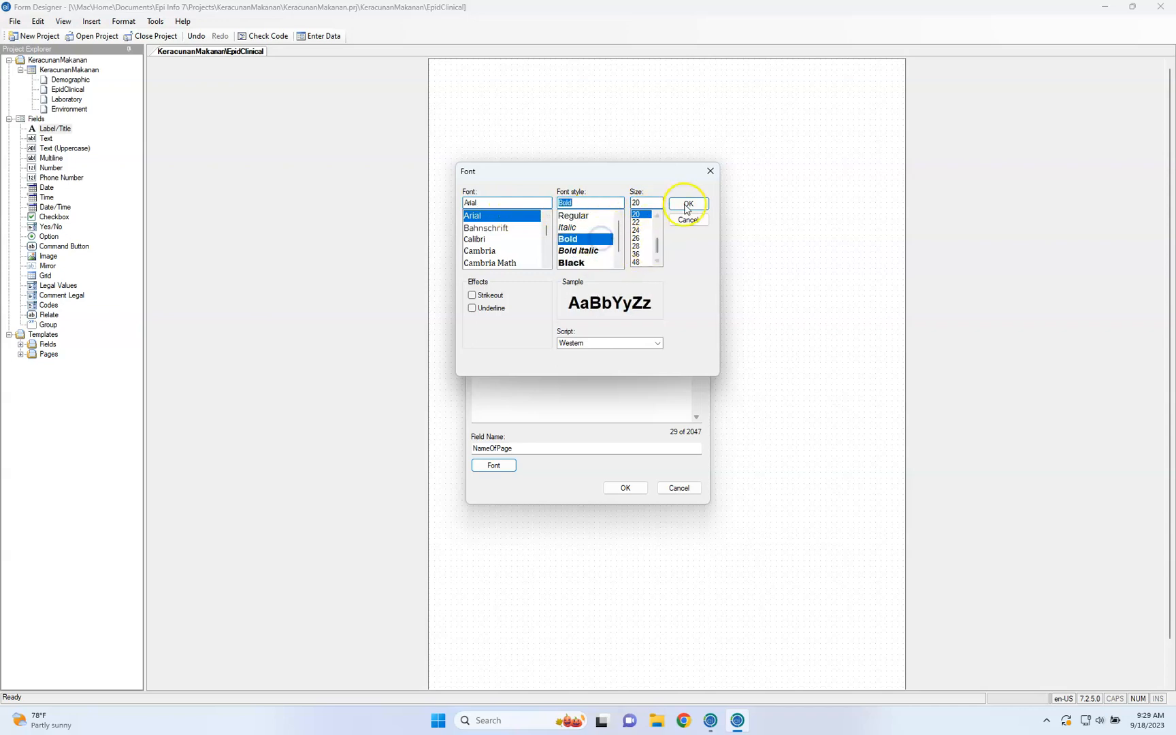
click(687, 205)
click(625, 488)
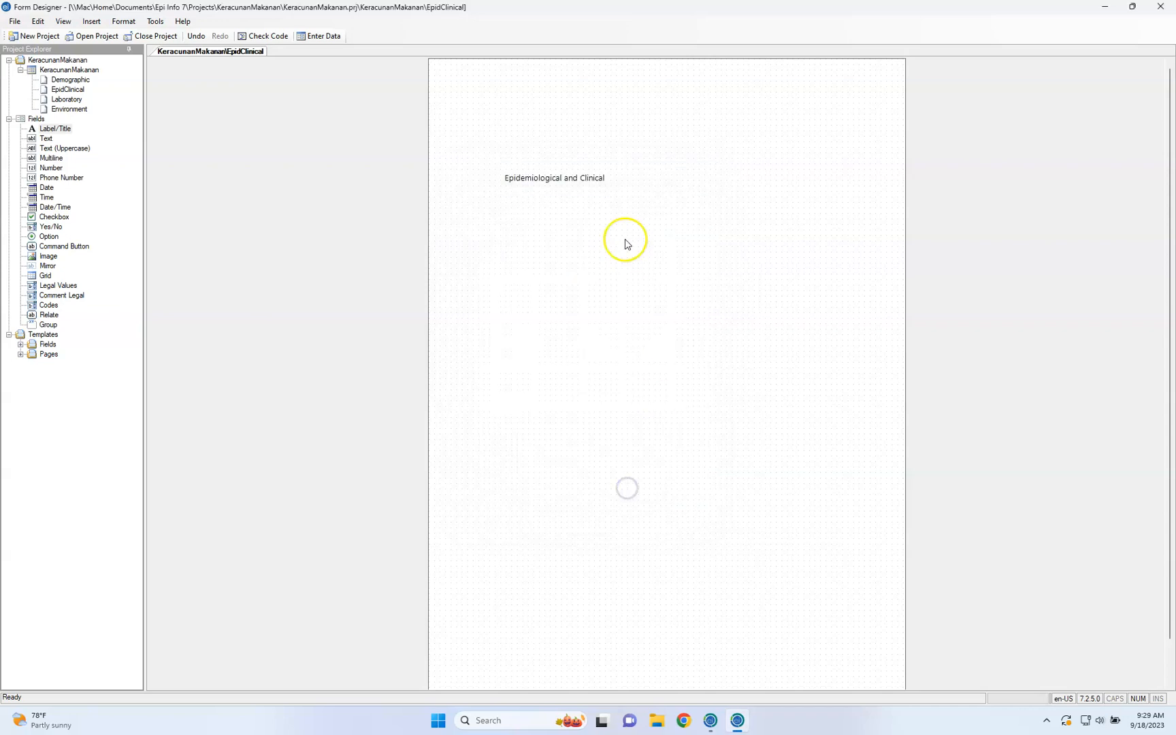
drag(612, 189, 610, 104)
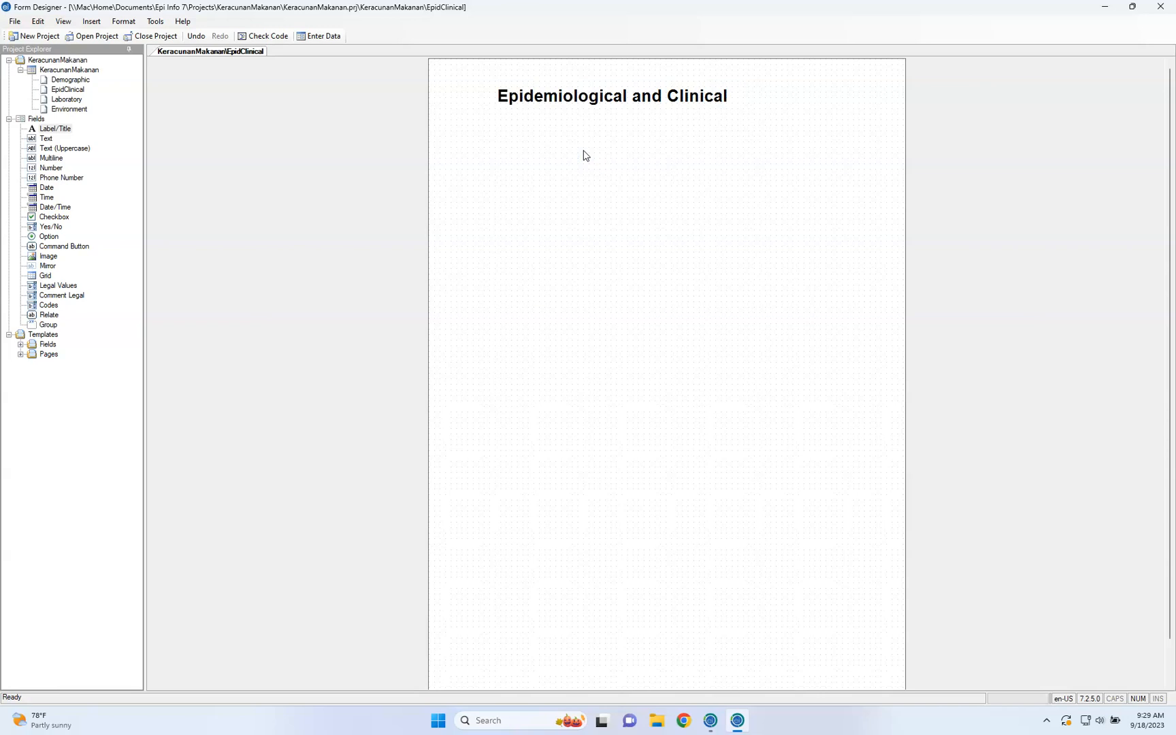
Add a required Yes/No field below the title with the prompt "Gender" and field name Gender1
click(54, 218)
click(50, 227)
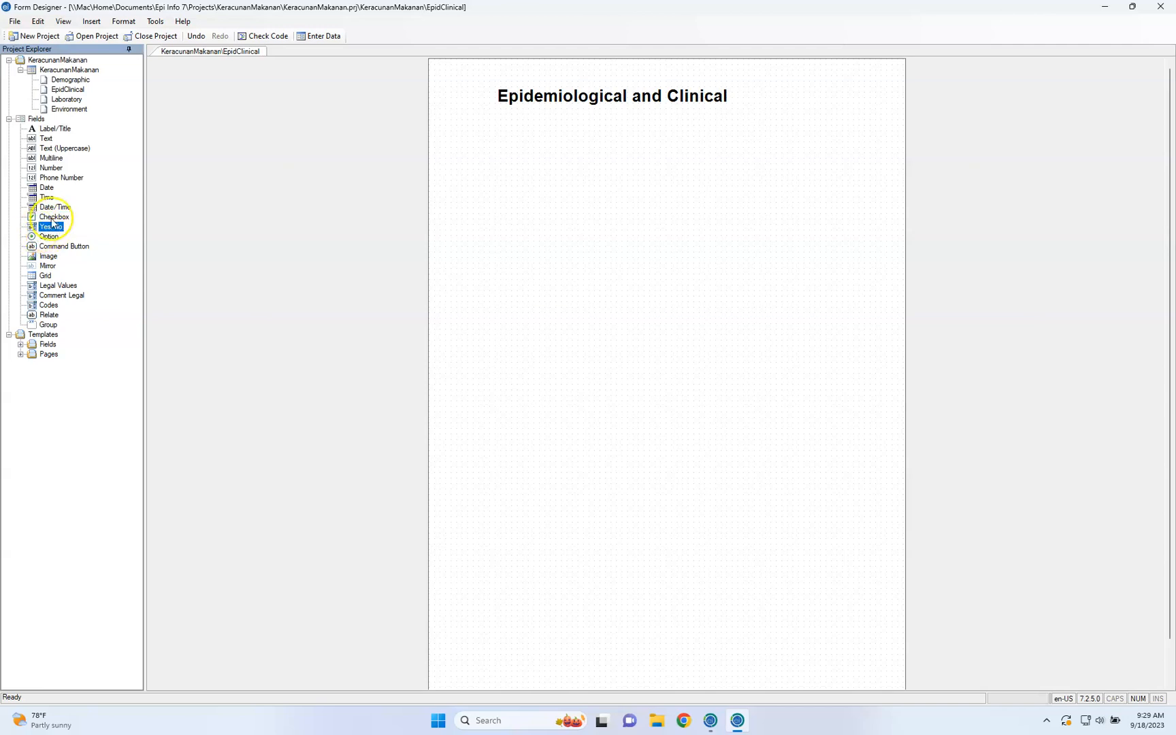
drag(49, 228, 486, 163)
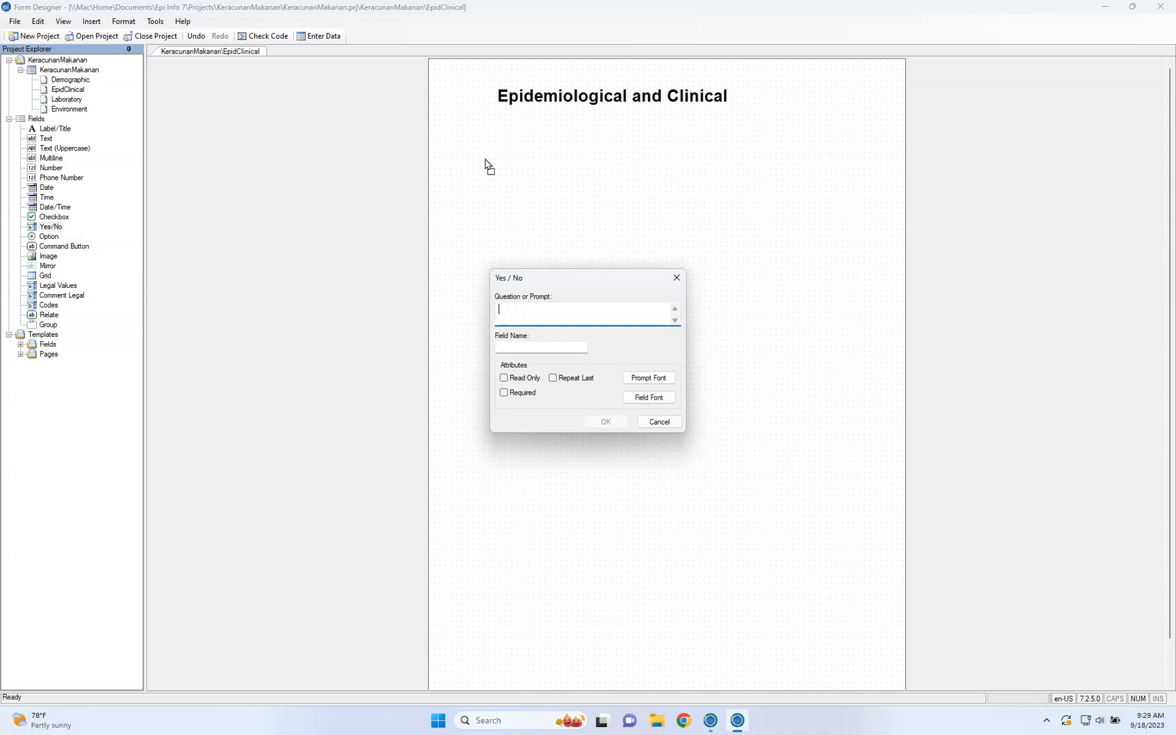
text(Gender)
click(508, 345)
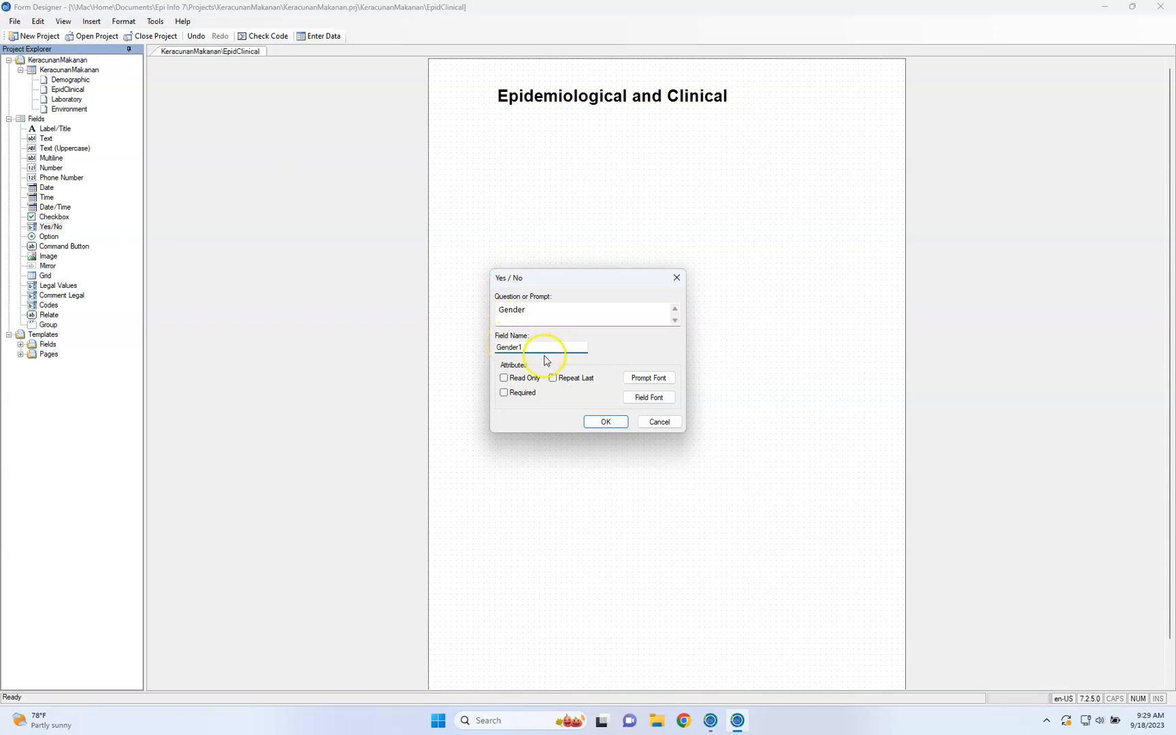
click(524, 395)
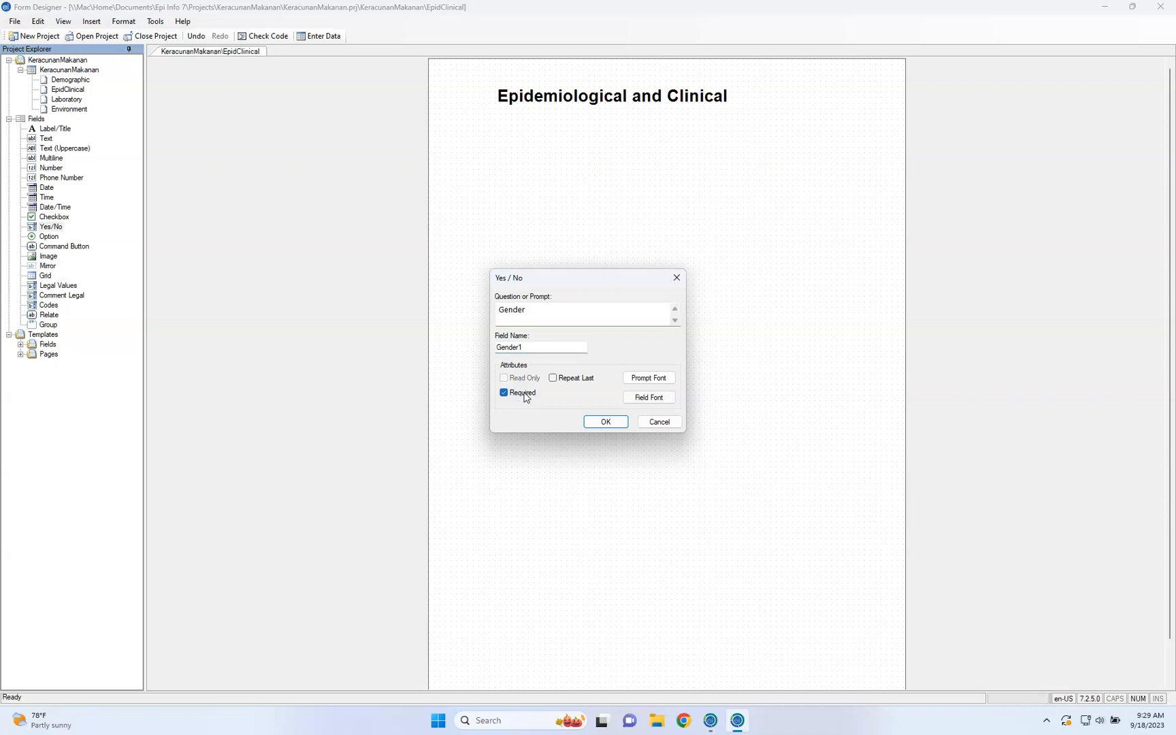
click(605, 423)
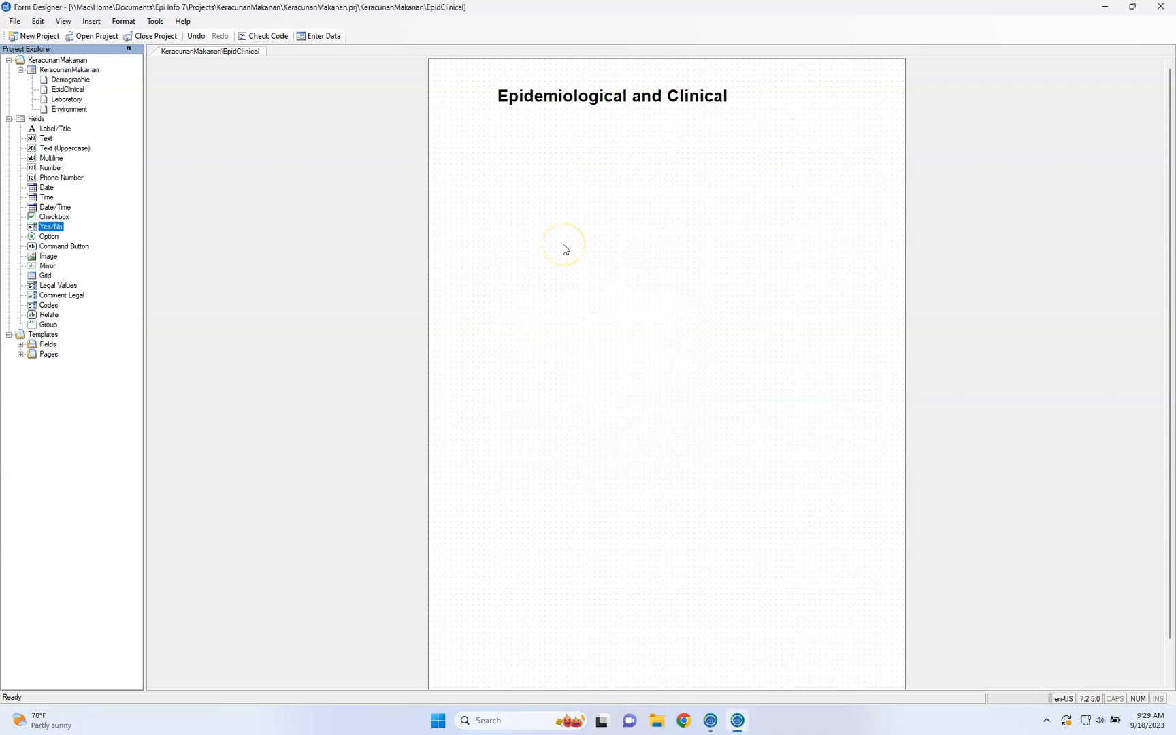
Check the answer choices offered by the Gender field
click(604, 177)
click(603, 177)
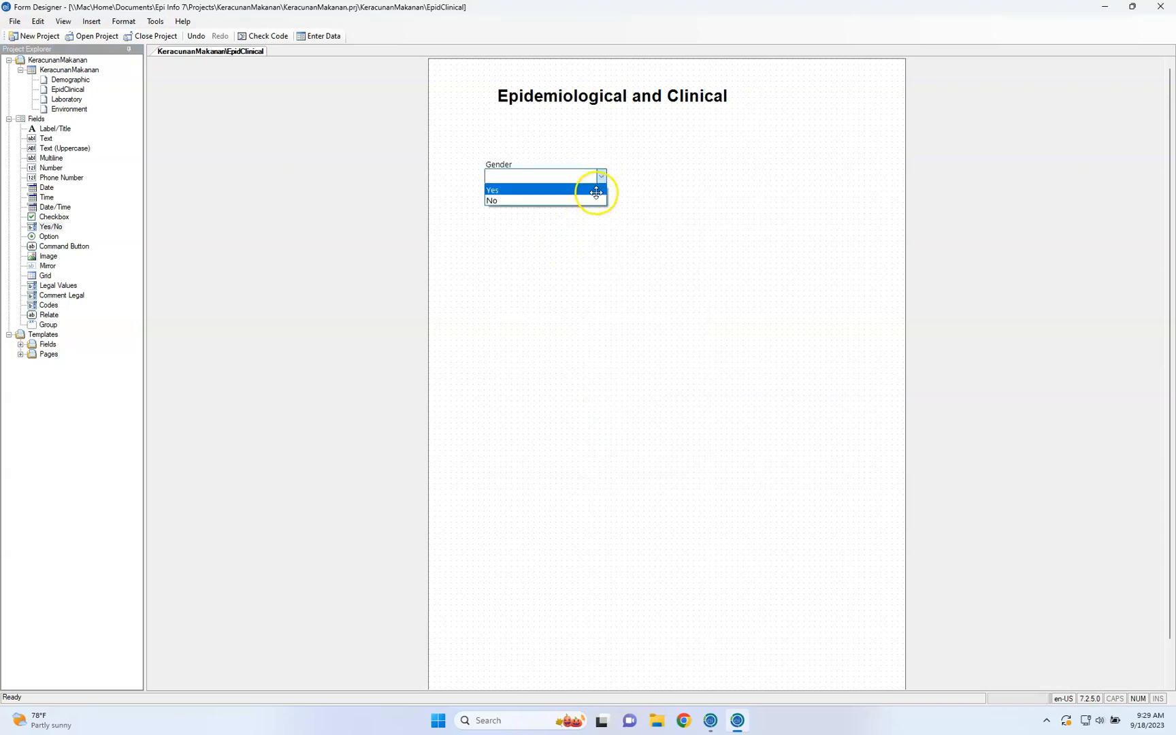
click(589, 224)
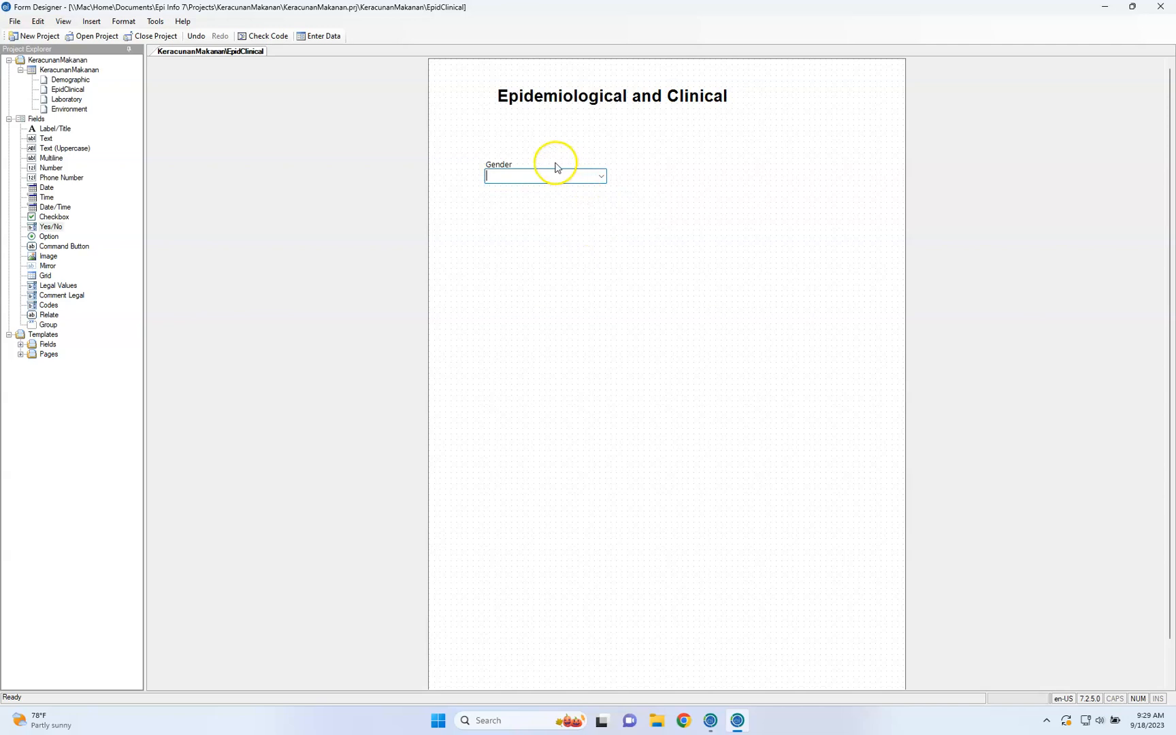
Change the Gender field's prompt to "Symptom Muntah" and its field name to Muntah
click(507, 163)
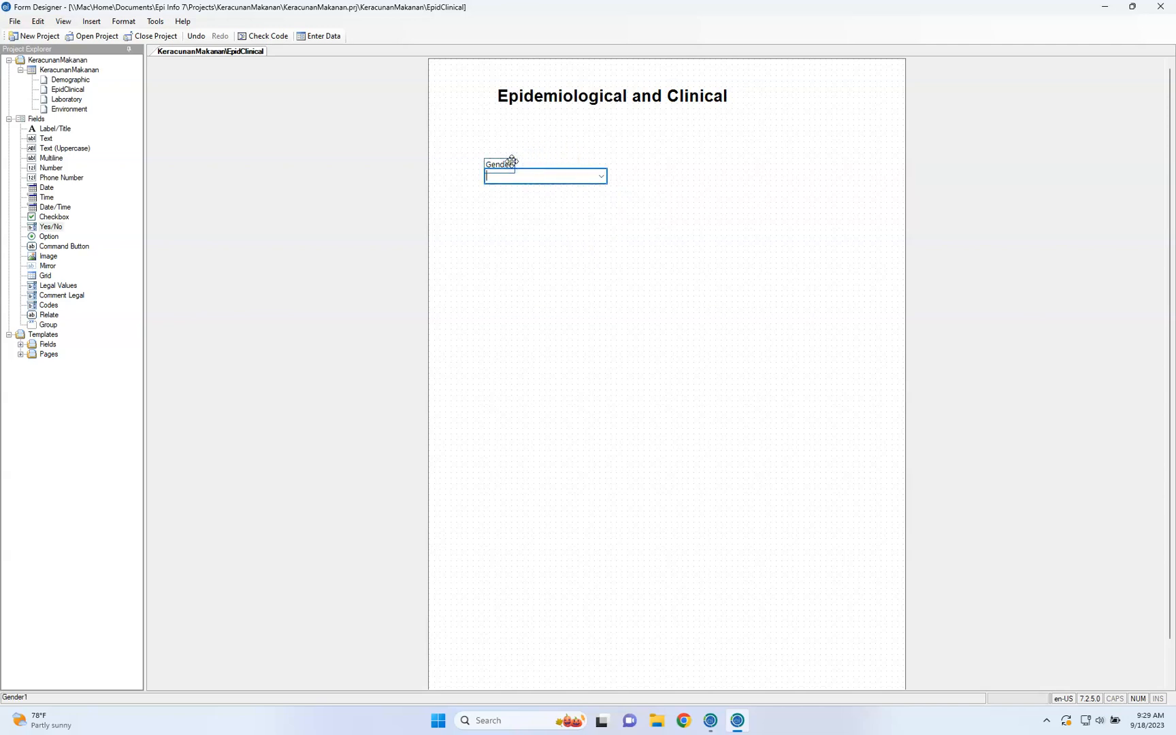
right_click(512, 161)
click(520, 168)
click(514, 212)
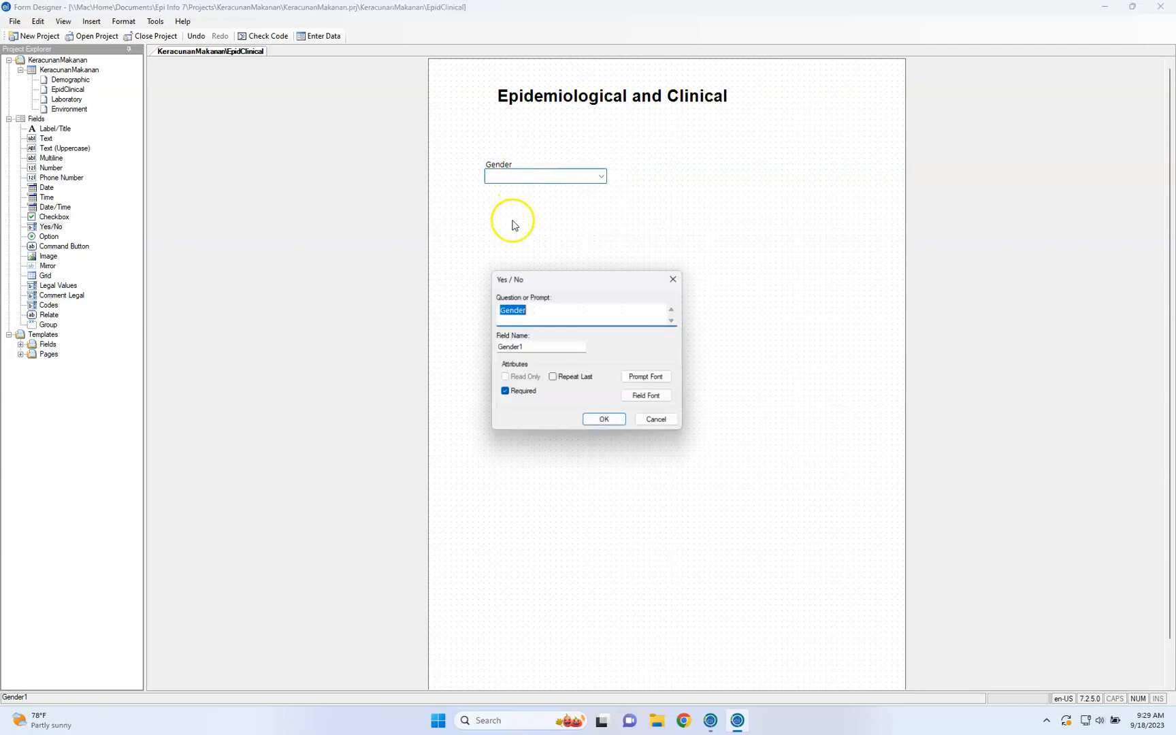
click(542, 312)
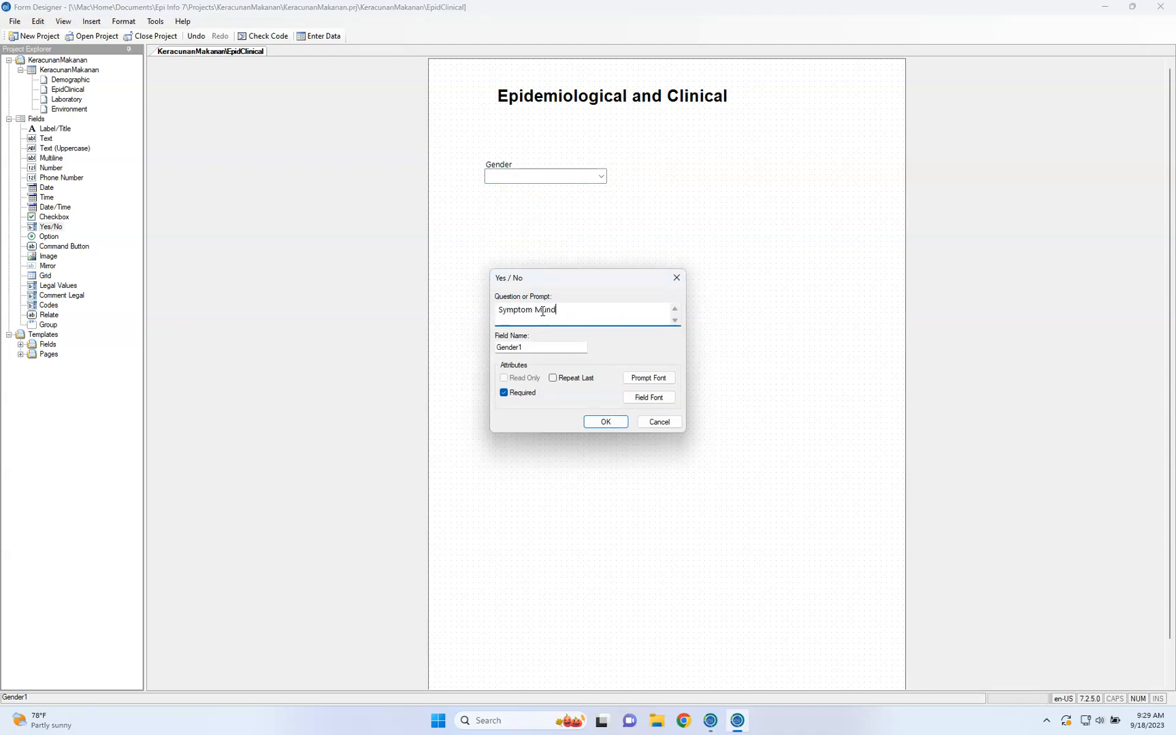
key(Tab)
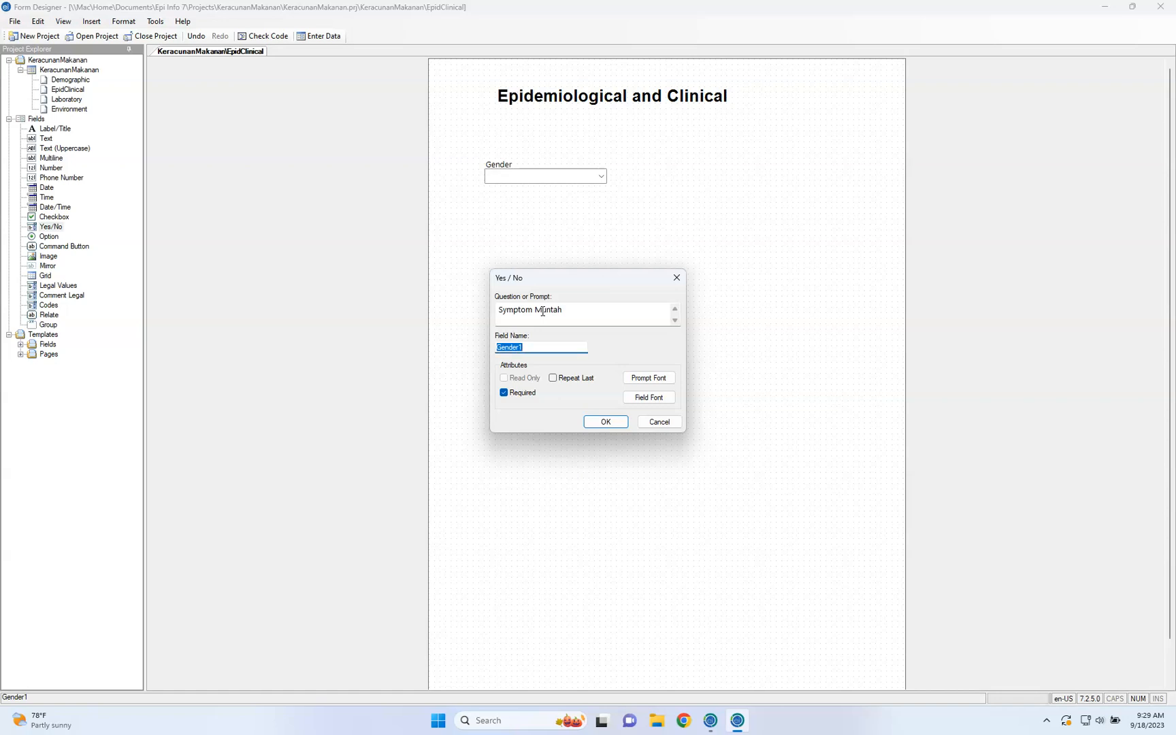
click(604, 422)
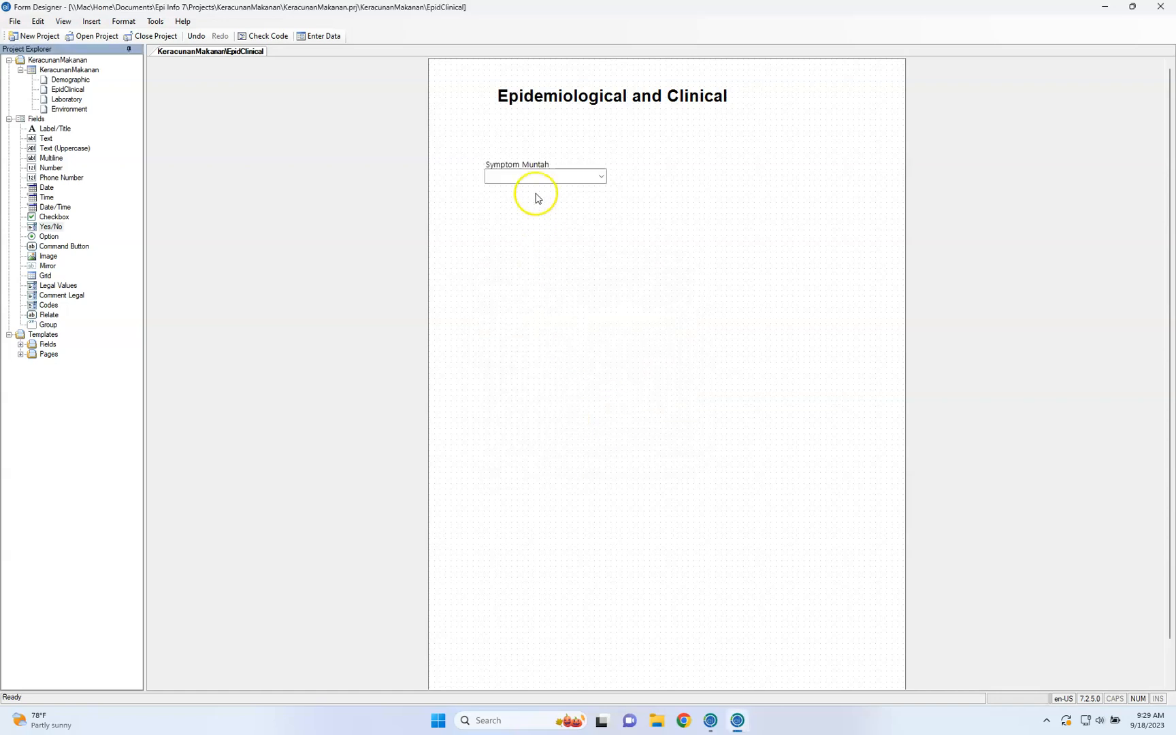
Place the answer box to the right of the "Symptom Muntah" prompt and move the field up just beneath the title
click(601, 177)
click(642, 191)
drag(591, 173, 660, 161)
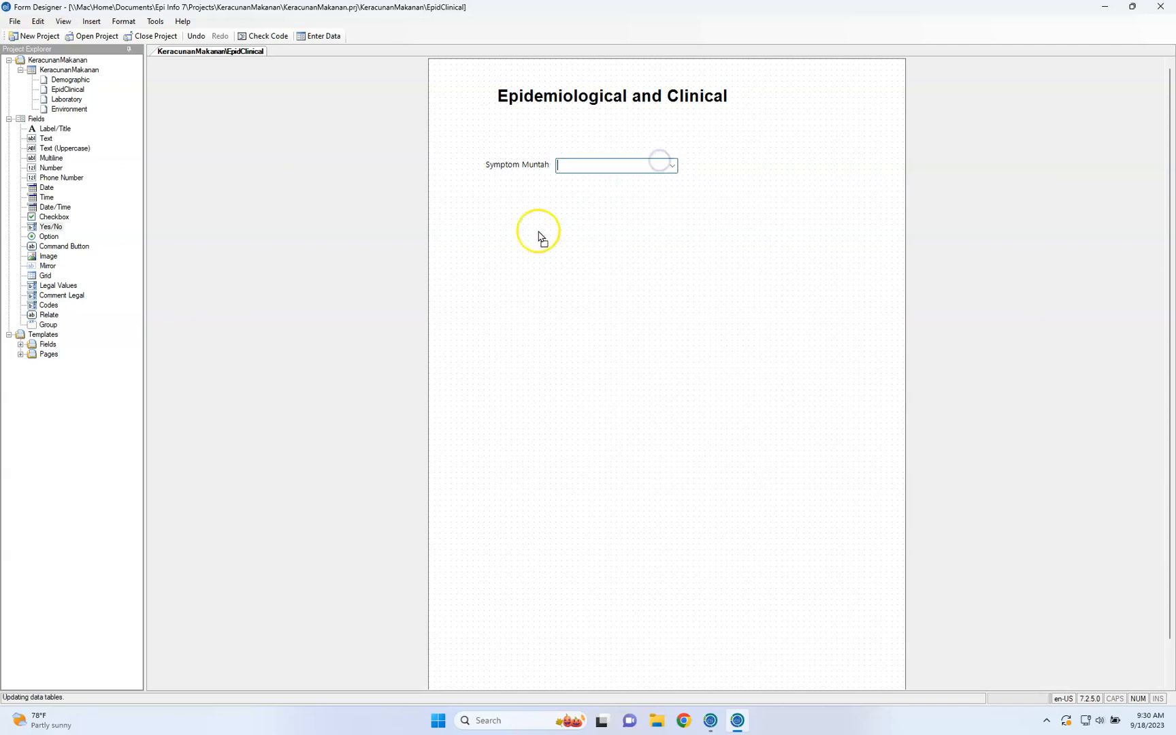
click(50, 239)
click(528, 312)
click(525, 170)
drag(525, 170, 529, 142)
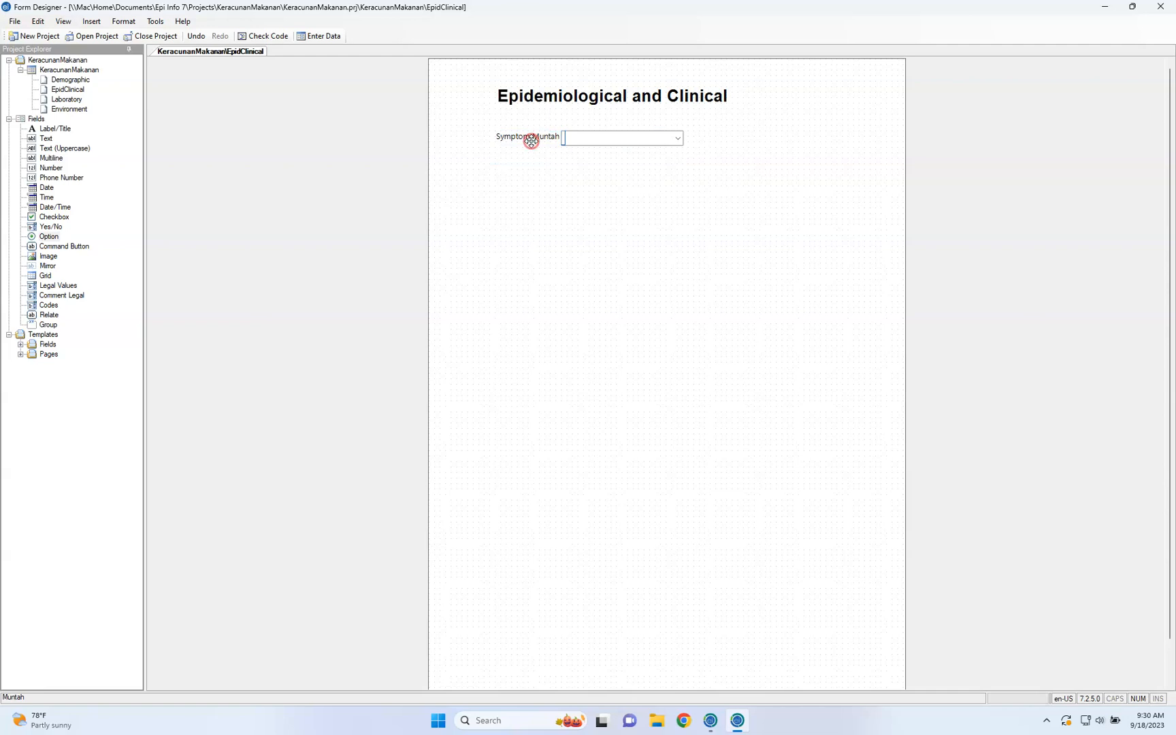
Duplicate the "Symptom Muntah" field and place the copy directly beneath the original, aligned with it
right_click(531, 140)
click(575, 220)
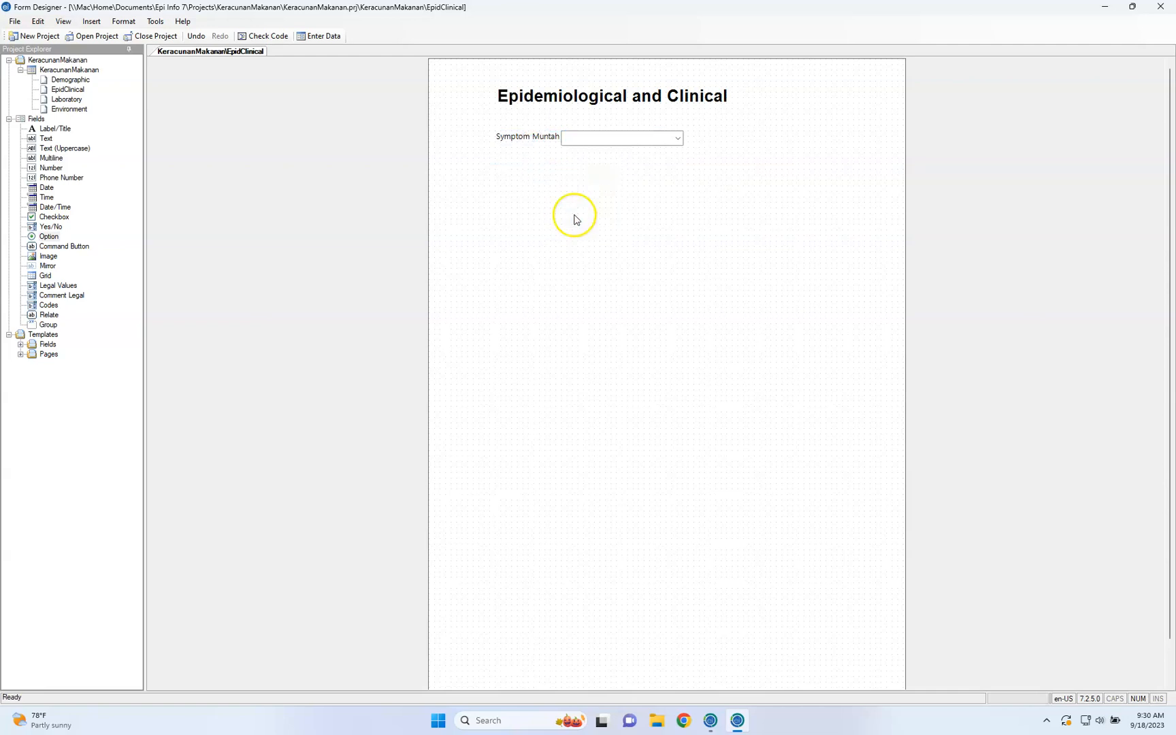
right_click(575, 220)
click(625, 303)
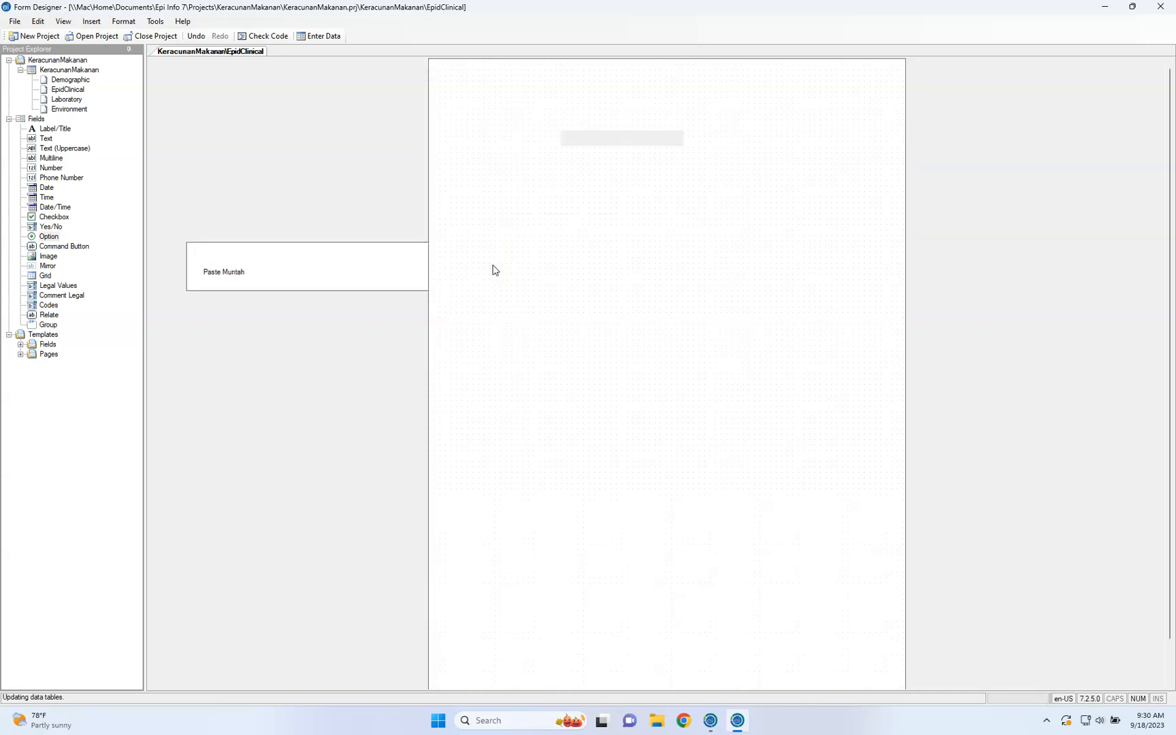
drag(537, 224, 545, 170)
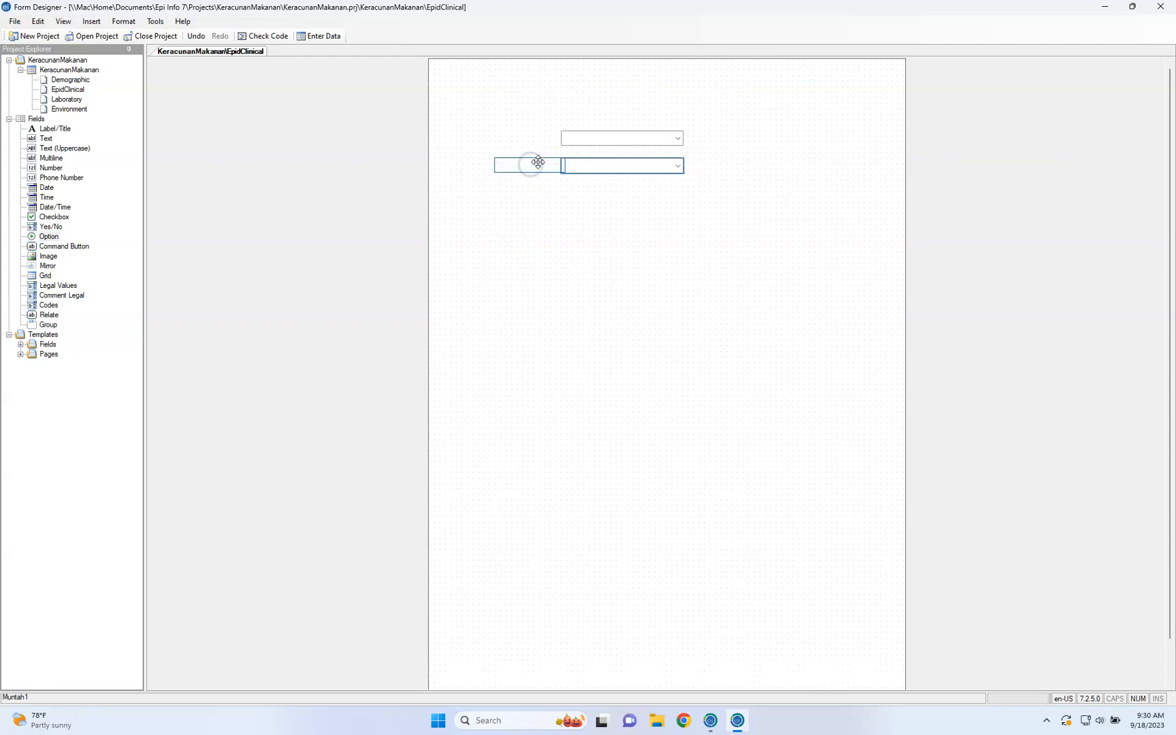
Change the copied field's prompt to "Symptom Cirit"
right_click(541, 165)
click(559, 176)
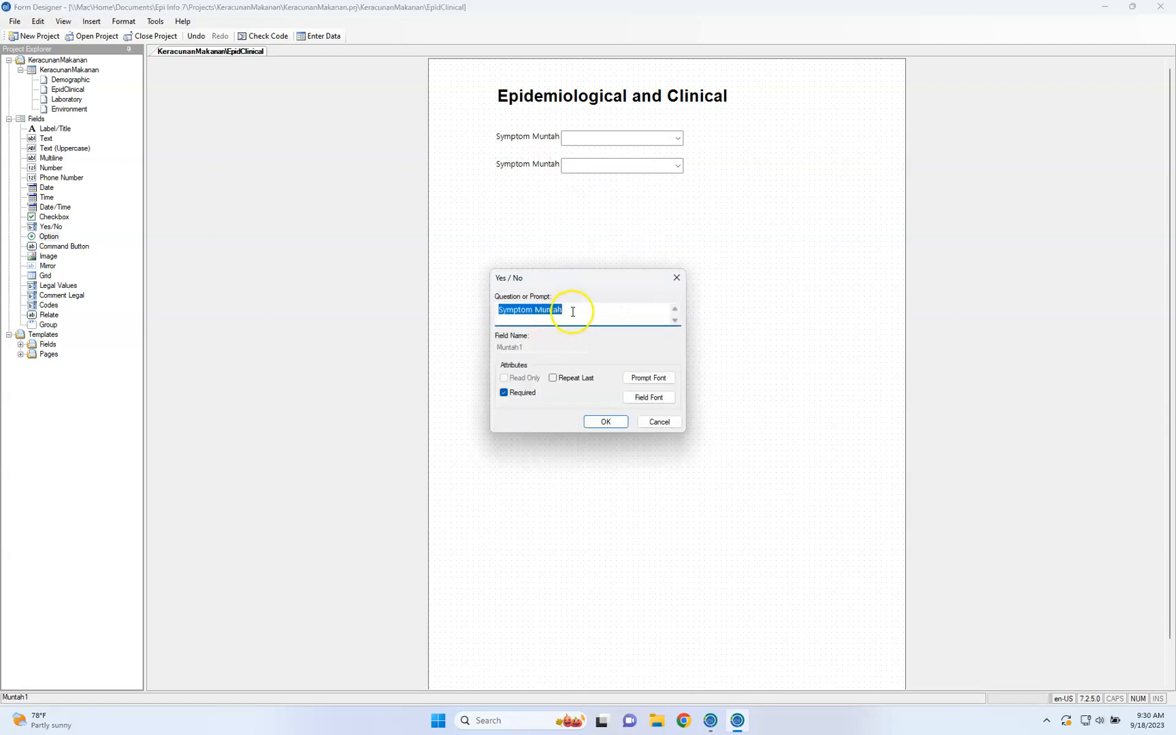
click(573, 312)
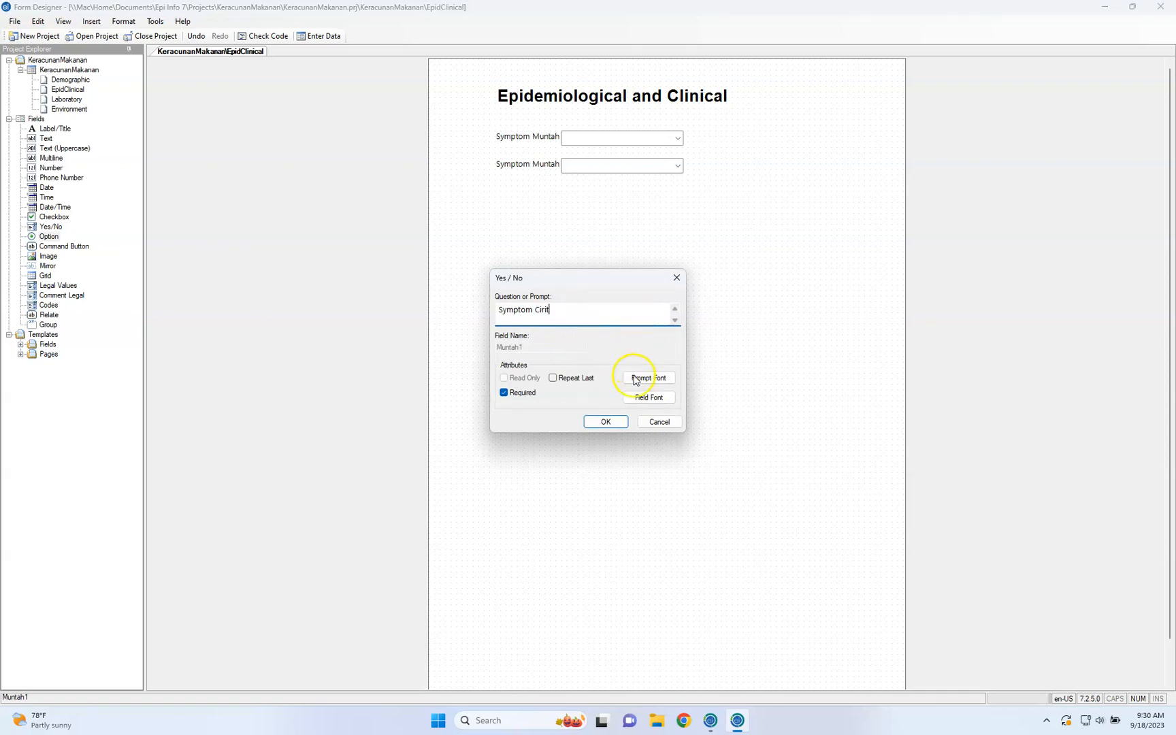
click(605, 421)
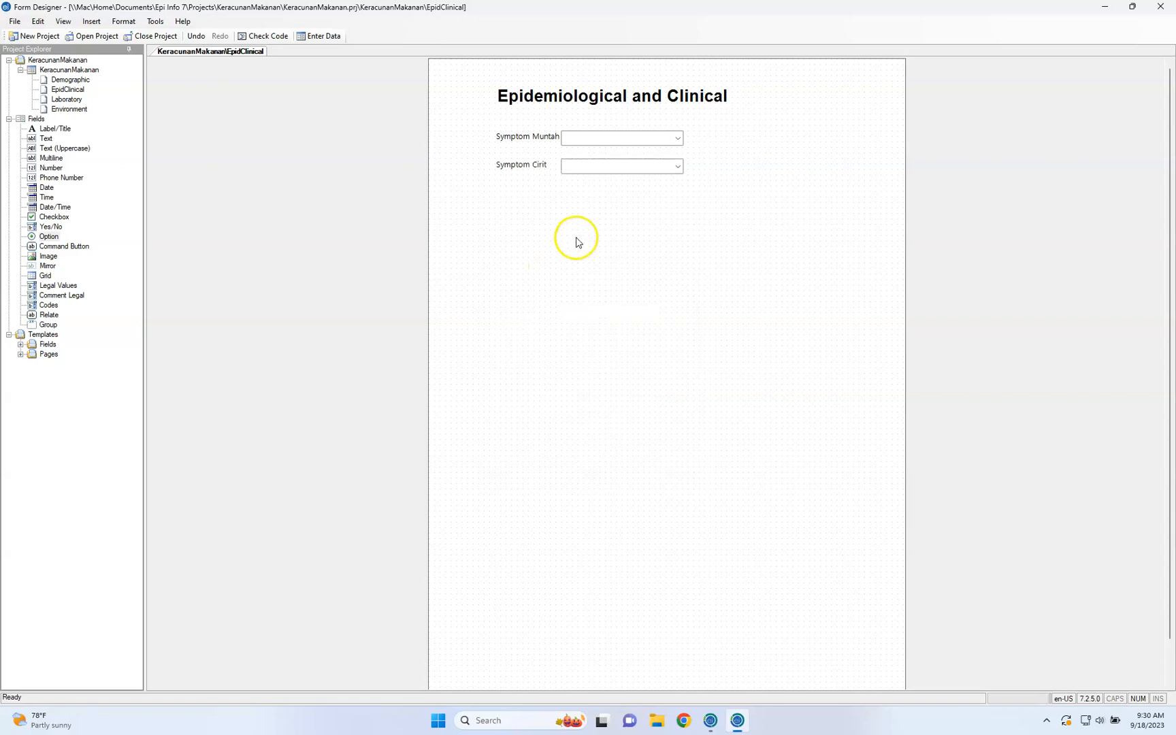
Compare the field names in the properties of the "Symptom Muntah" and "Symptom Cirit" fields
click(551, 138)
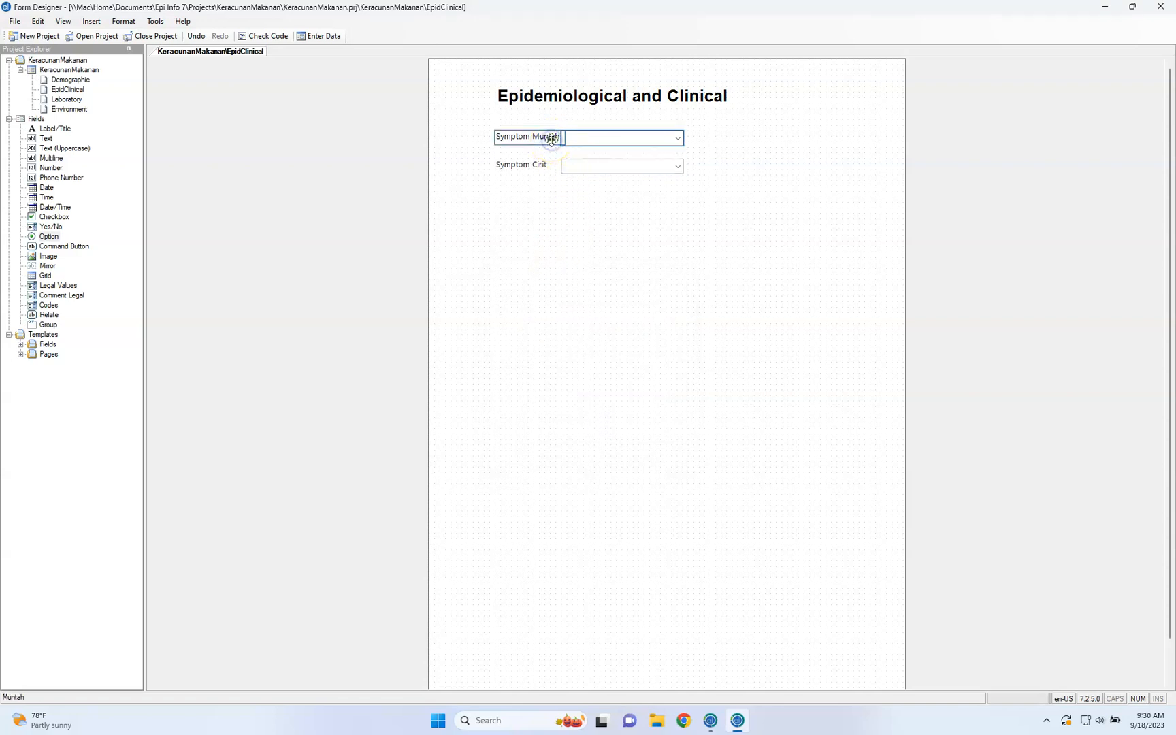
right_click(551, 139)
click(555, 147)
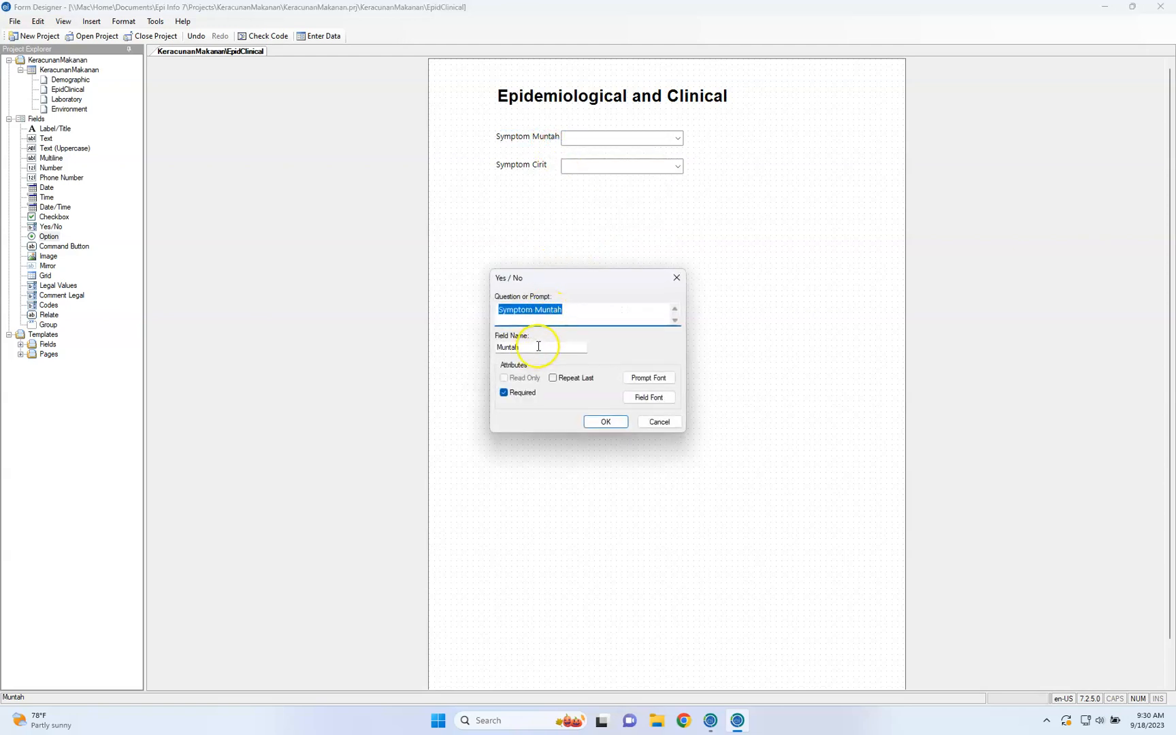
click(606, 422)
click(538, 167)
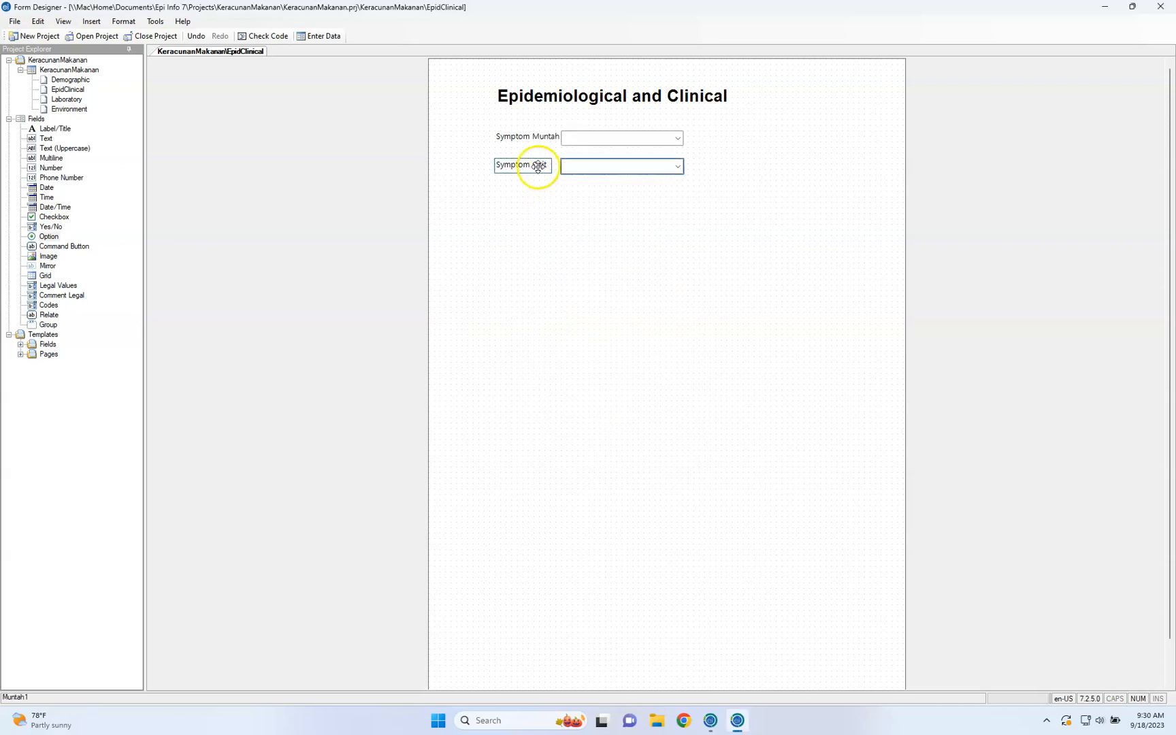
right_click(538, 167)
click(546, 173)
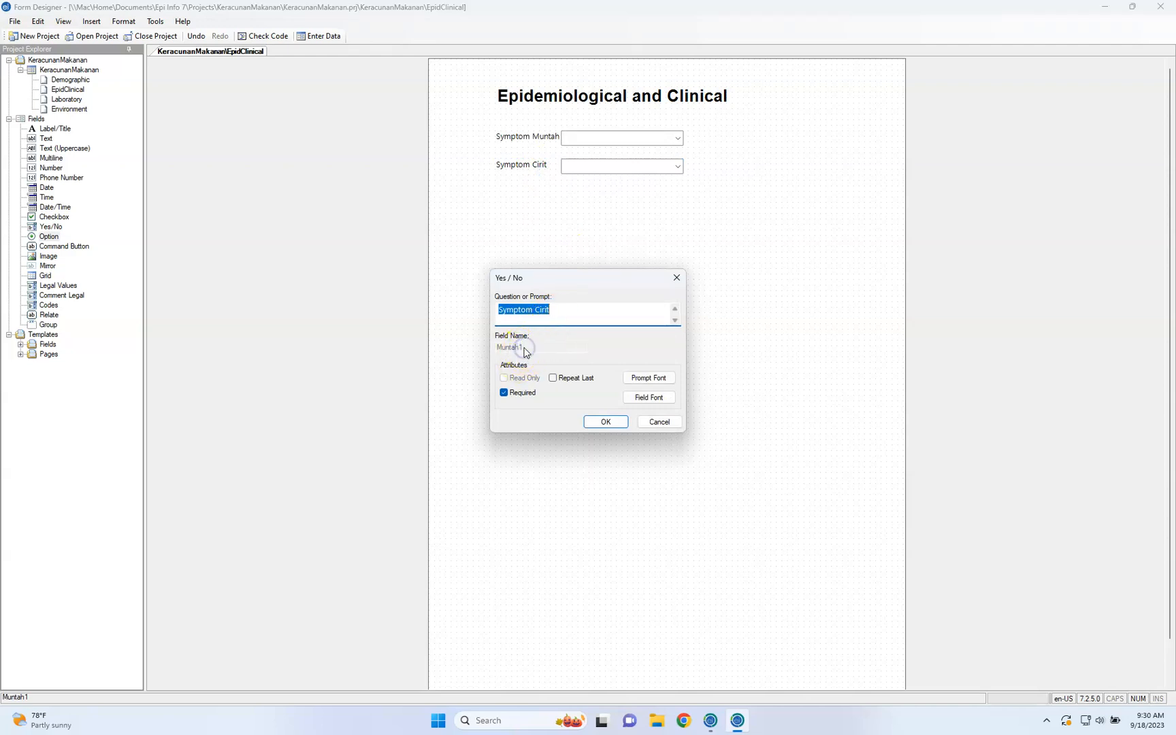
click(648, 422)
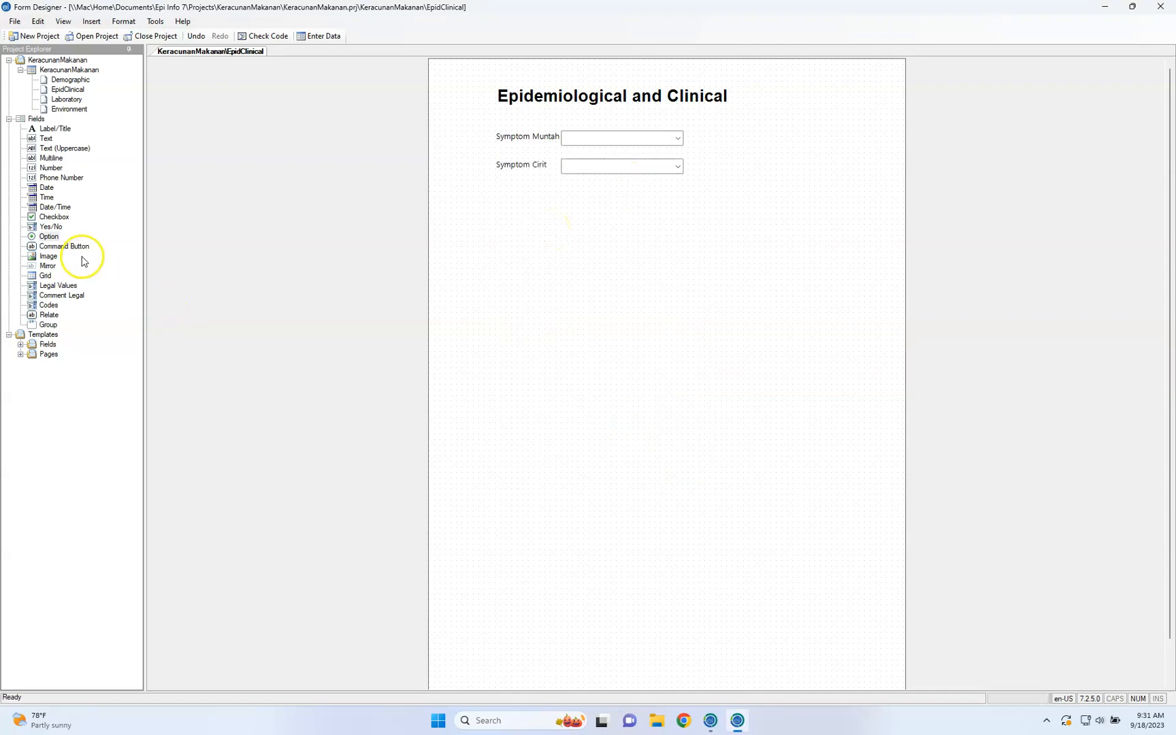
Add an Option field below the symptom fields with the prompt "Gender" and the two choices male and female
click(52, 239)
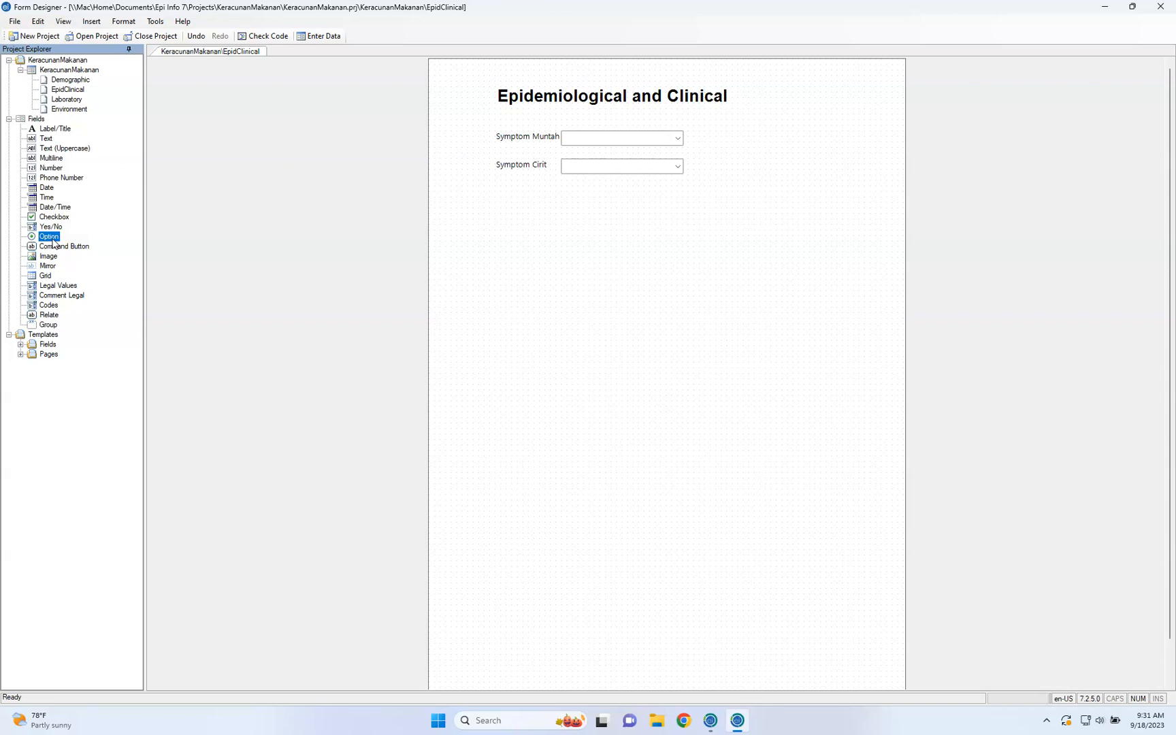
drag(53, 242, 463, 249)
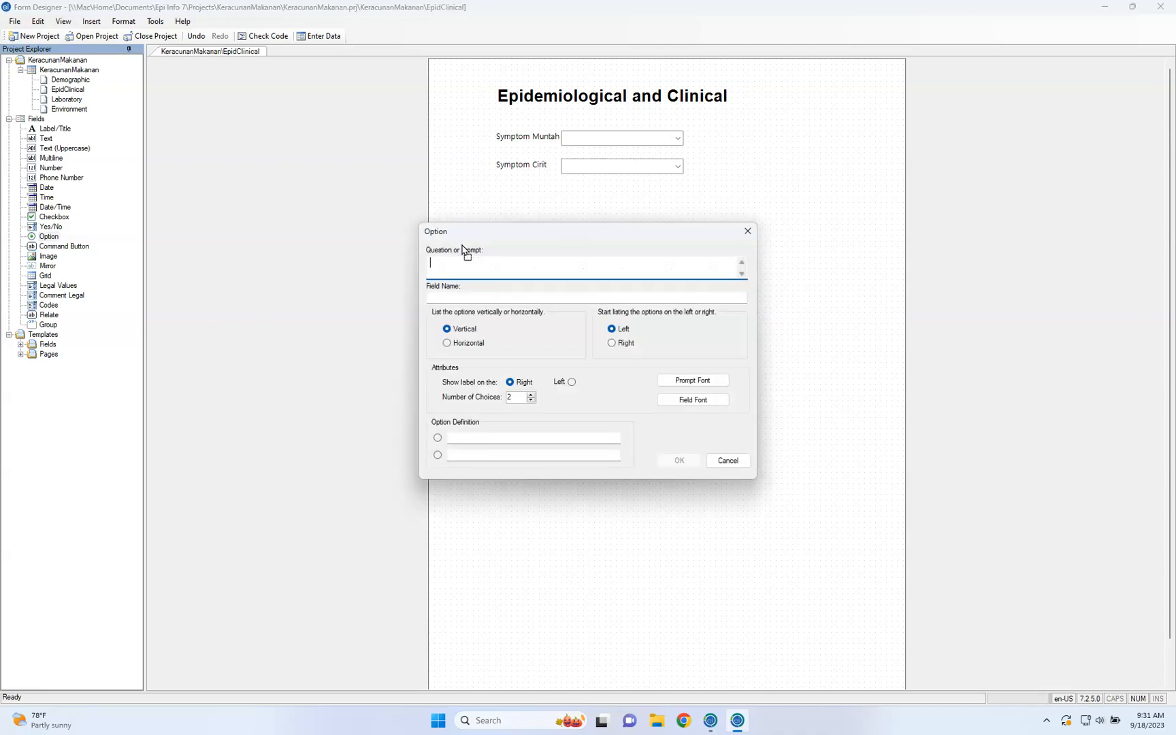
text(Gender)
click(488, 438)
text(male)
key(Tab)
text(female)
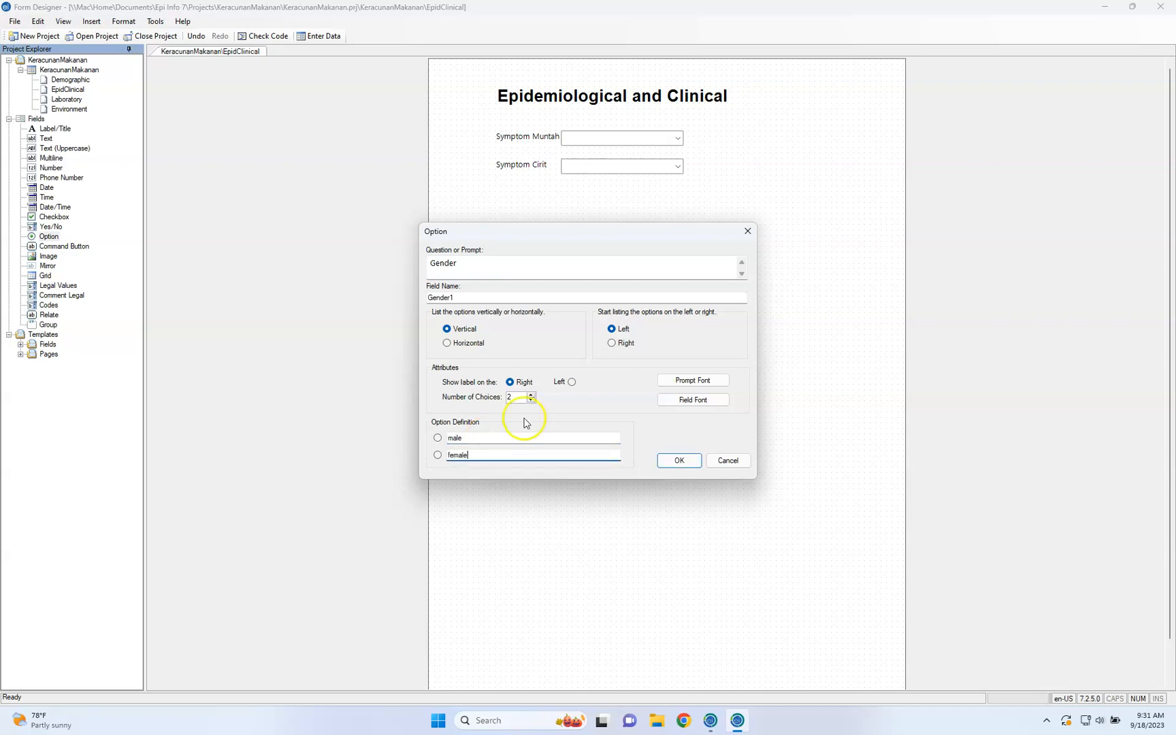
click(678, 466)
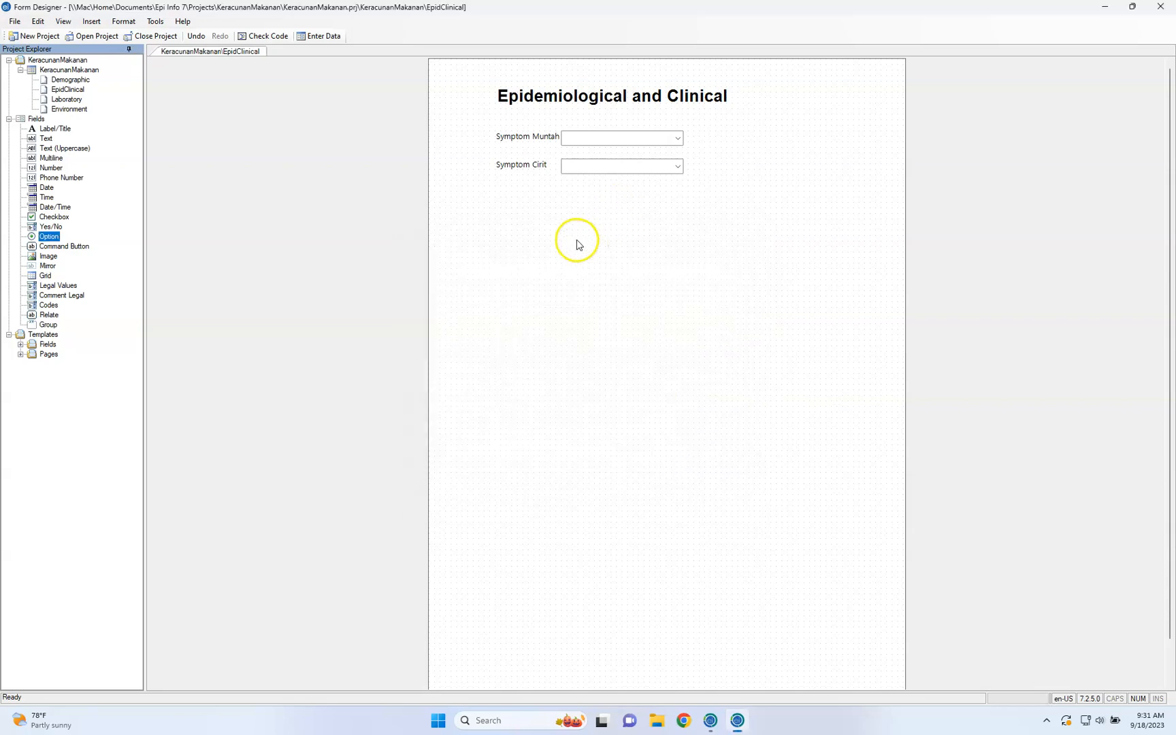
Move the Gender option group up beneath the "Symptom Cirit" field, aligned with the symptom prompts
drag(550, 253, 584, 212)
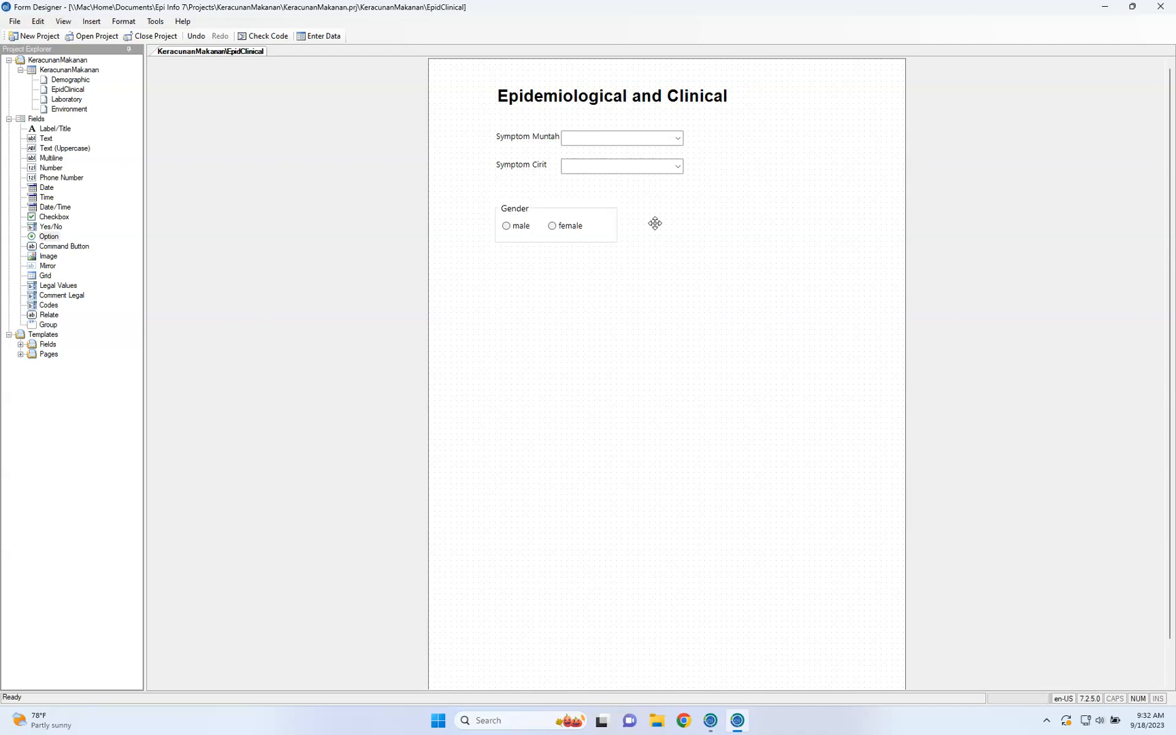
drag(608, 218, 608, 205)
click(582, 297)
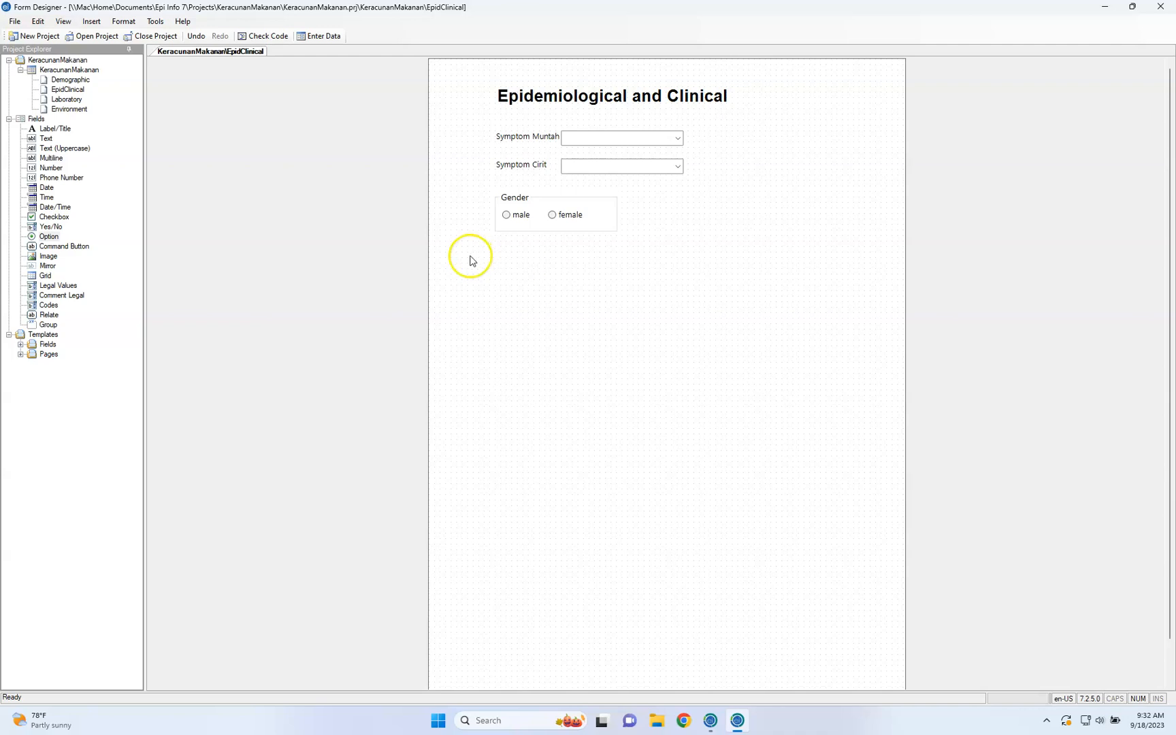
key(ctrl+Left)
key(ctrl+Right)
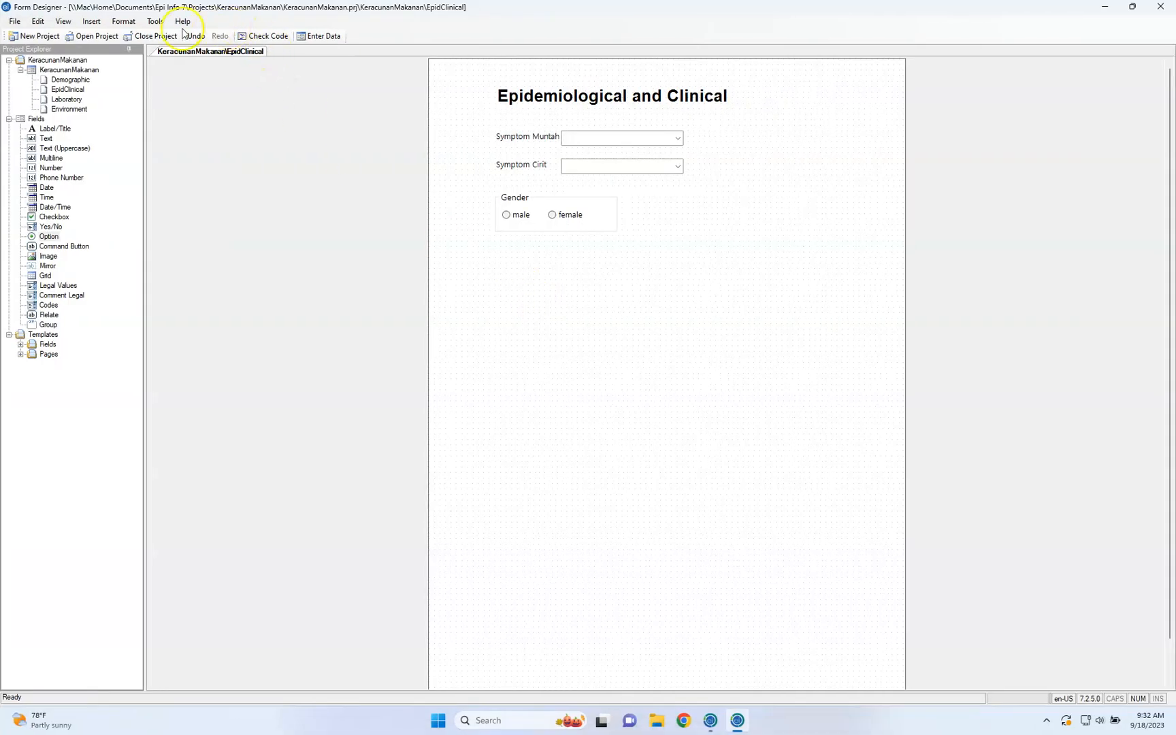
Add a command button below the Gender group with the prompt "Analyze" and field name Analyze1
click(66, 249)
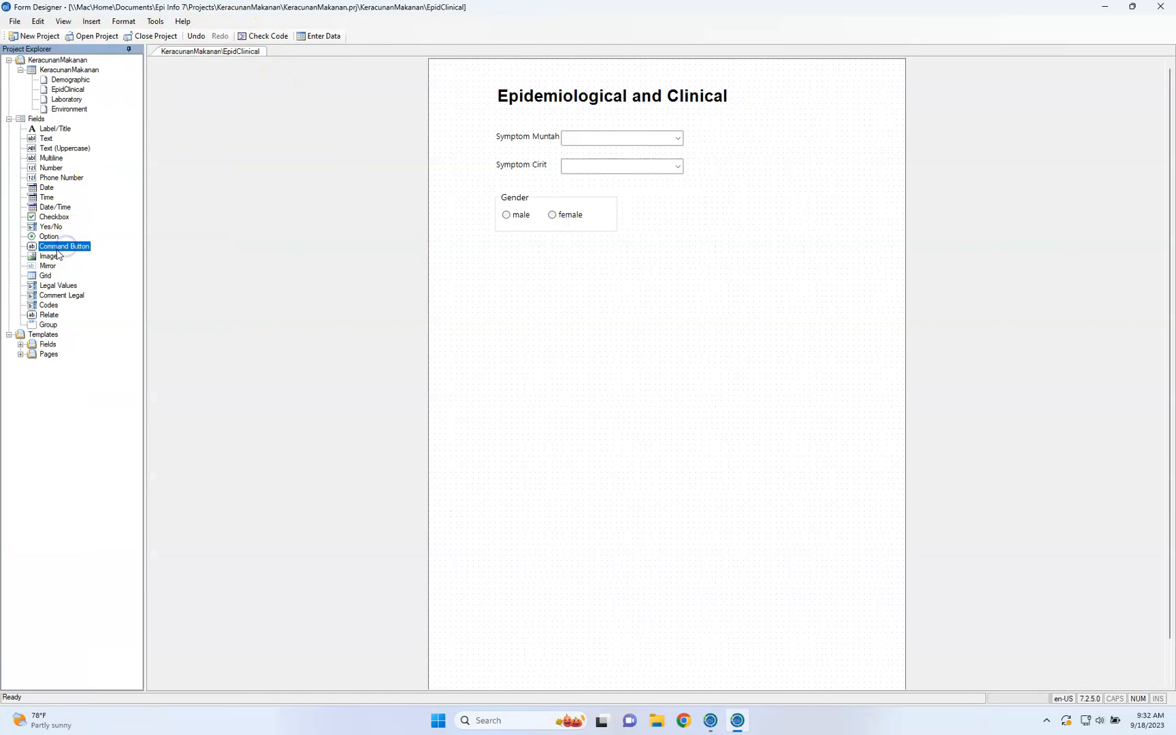
click(541, 254)
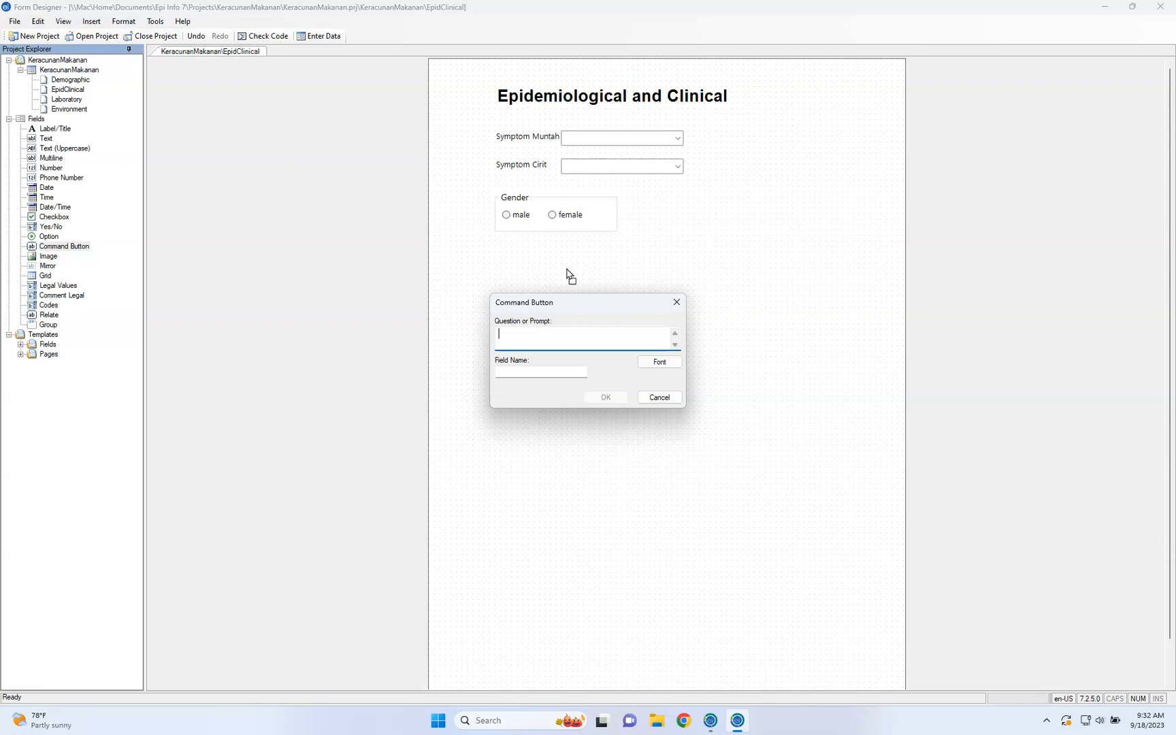
text(Analysis)
key(BackSpace)
key(BackSpace)
key(BackSpace)
key(BackSpace)
text(yze)
click(569, 373)
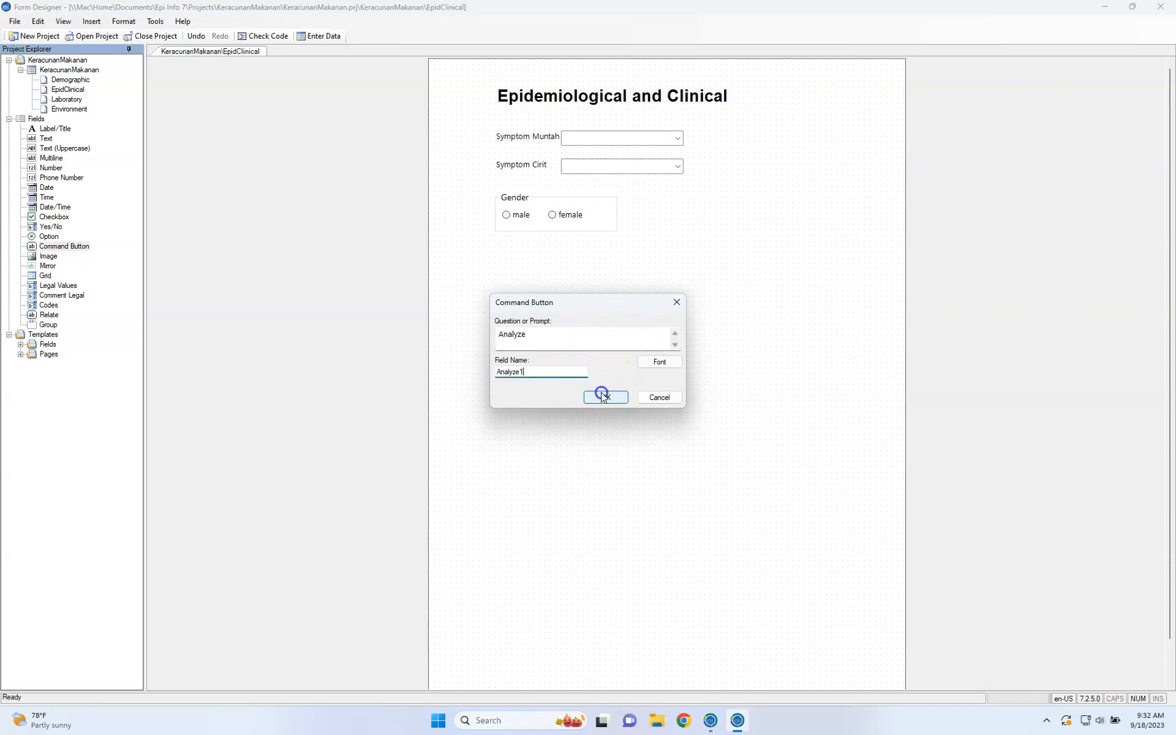
click(605, 396)
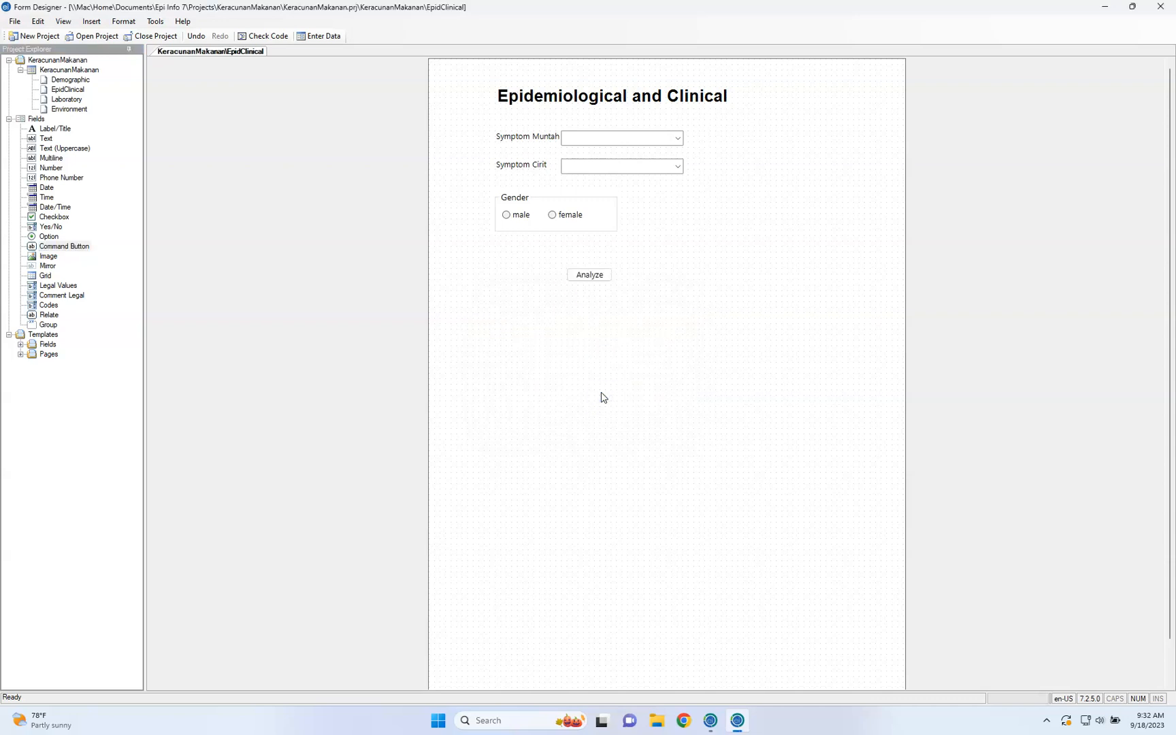
Align the Analyze button under the Gender group's edge and make it slightly larger
drag(591, 275, 552, 271)
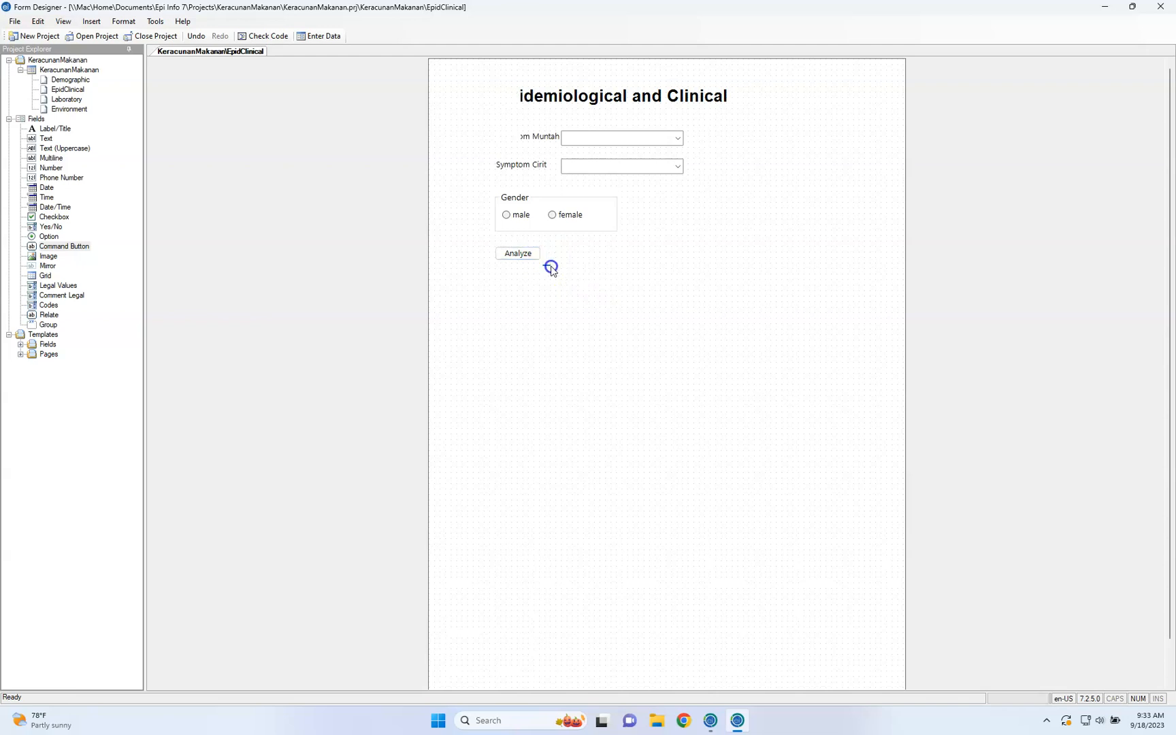
click(535, 255)
drag(543, 263, 556, 265)
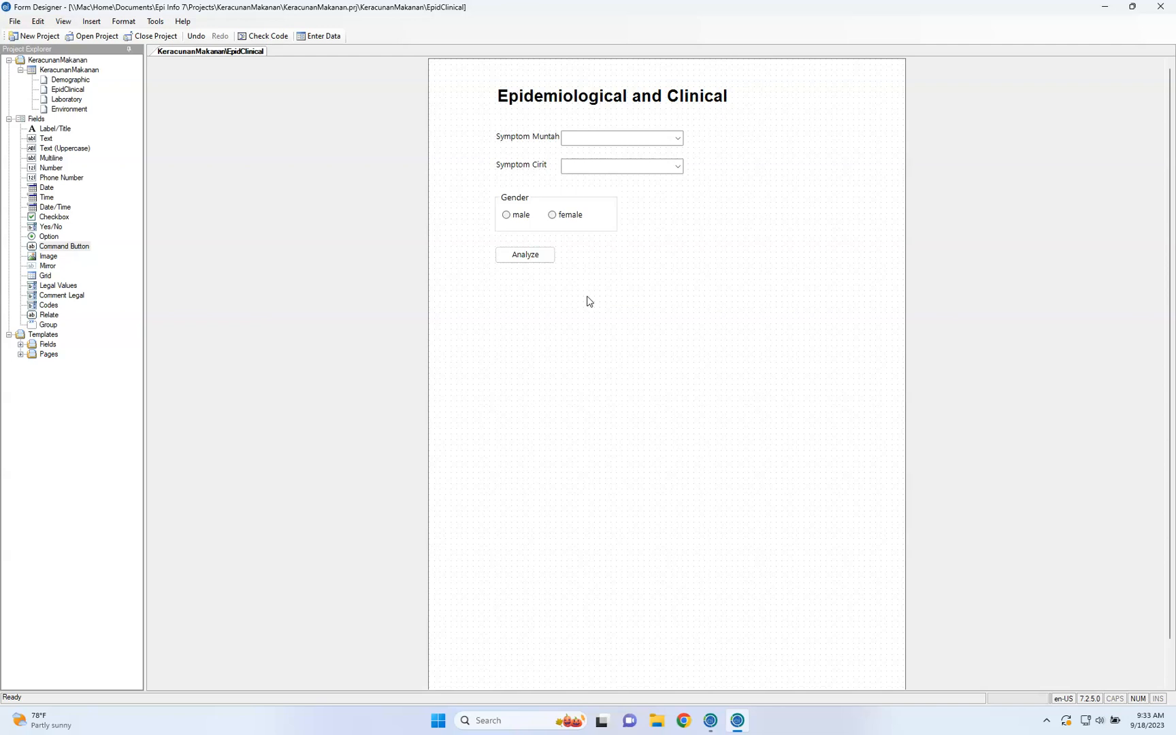
click(542, 257)
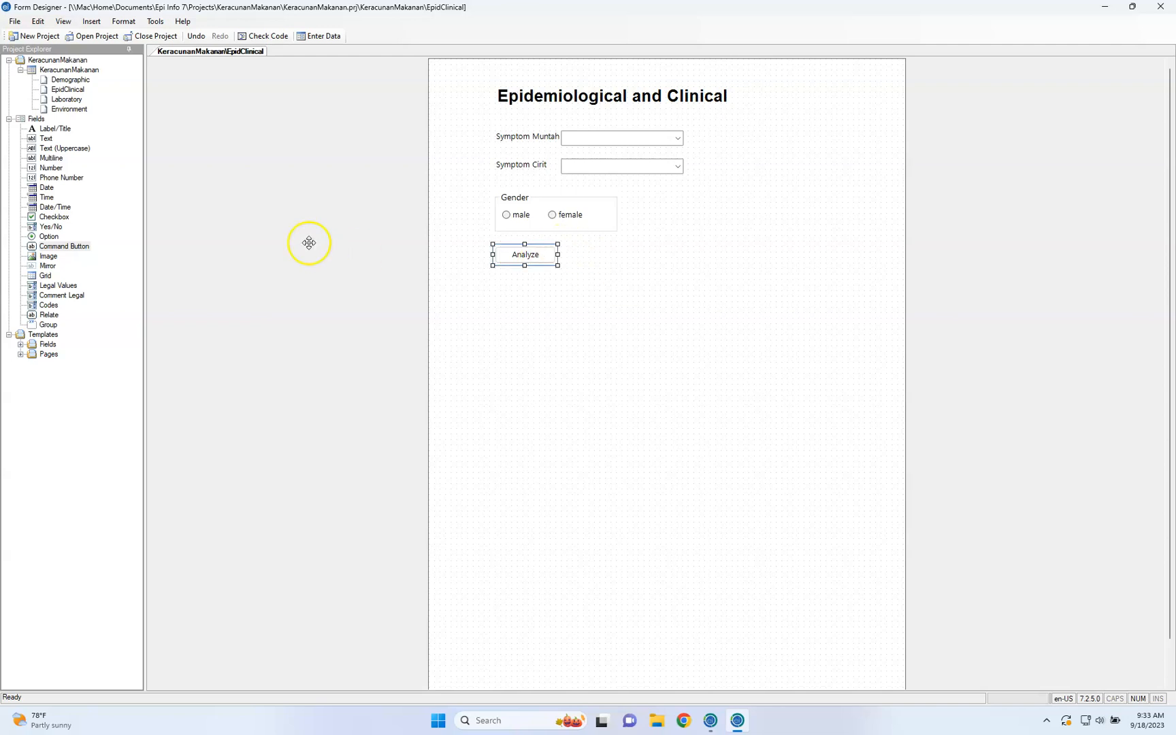
Add an Image field below the Analyze button with the prompt and field name Image1
click(48, 258)
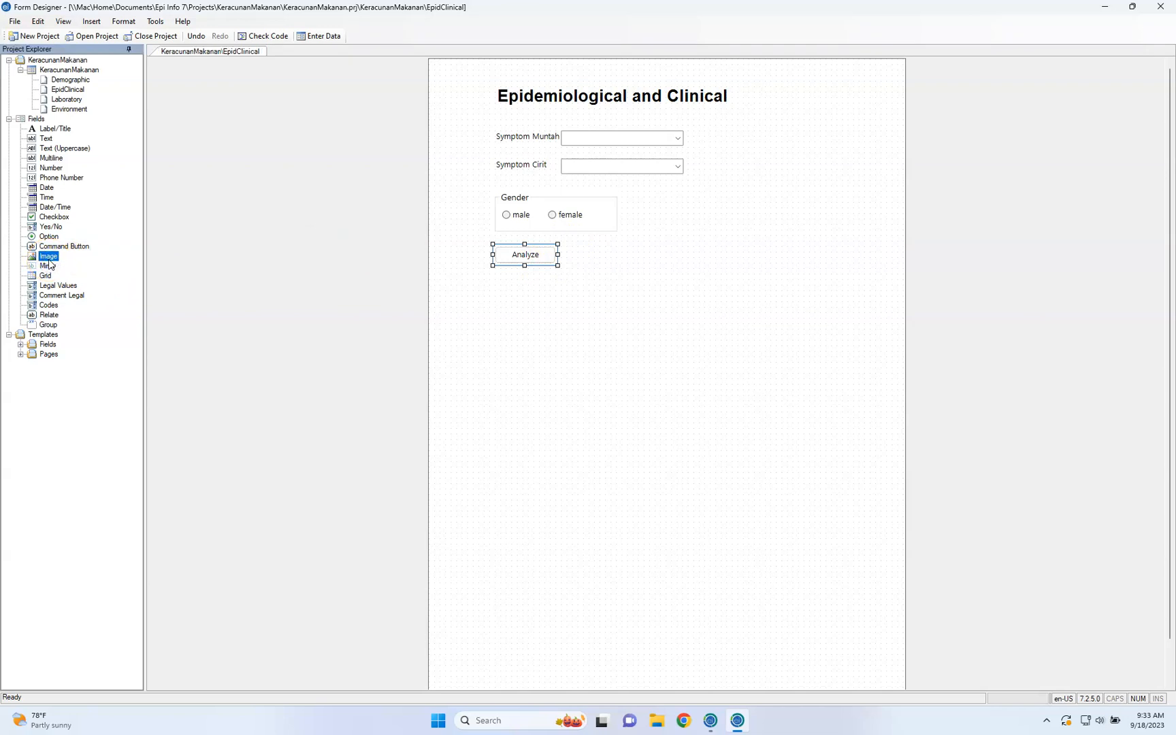
click(481, 321)
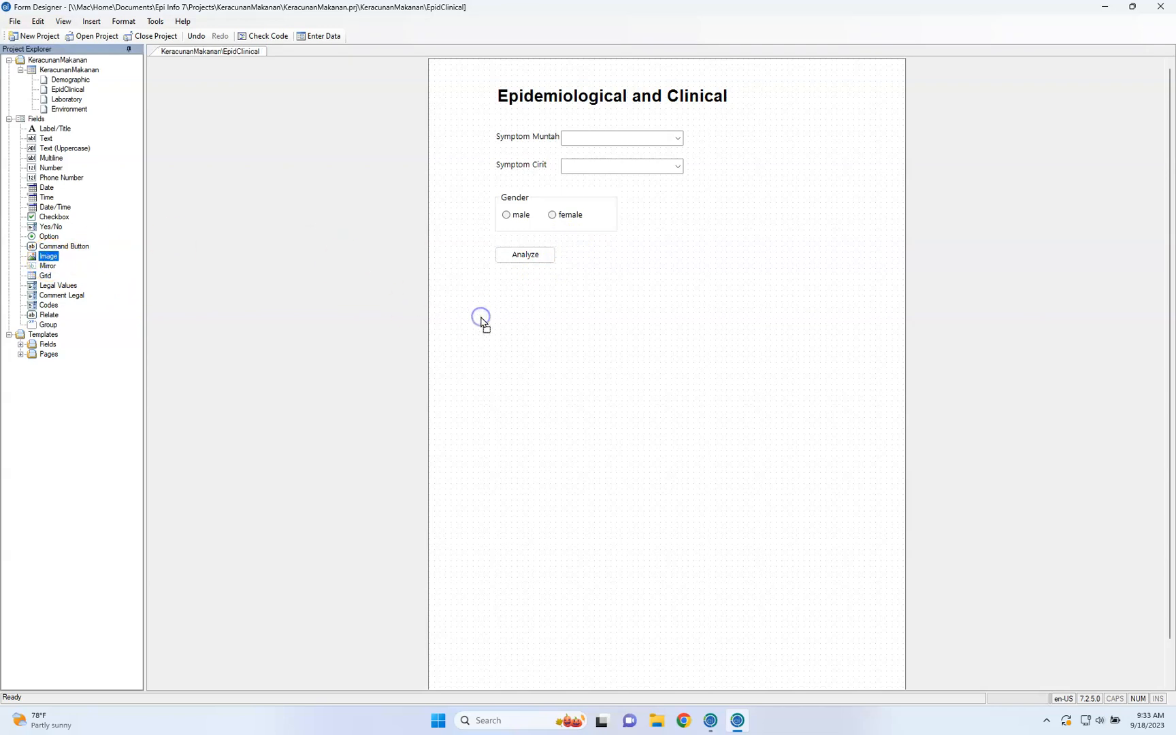
text(Image1)
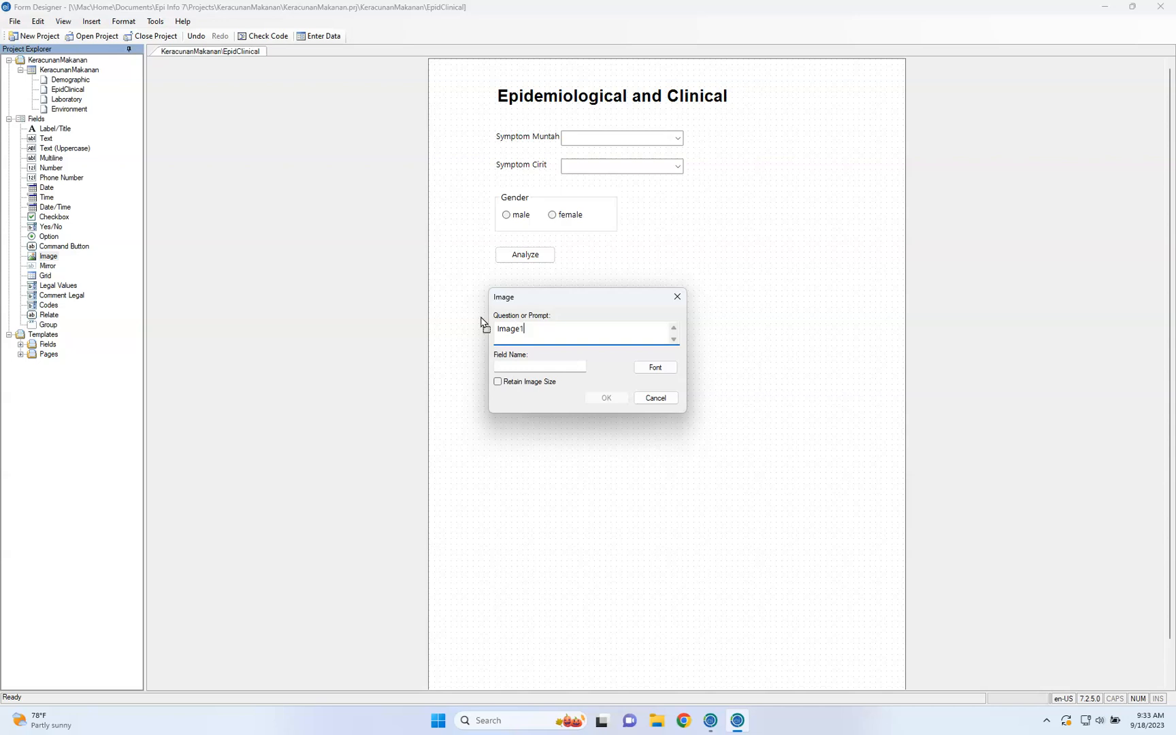
click(507, 355)
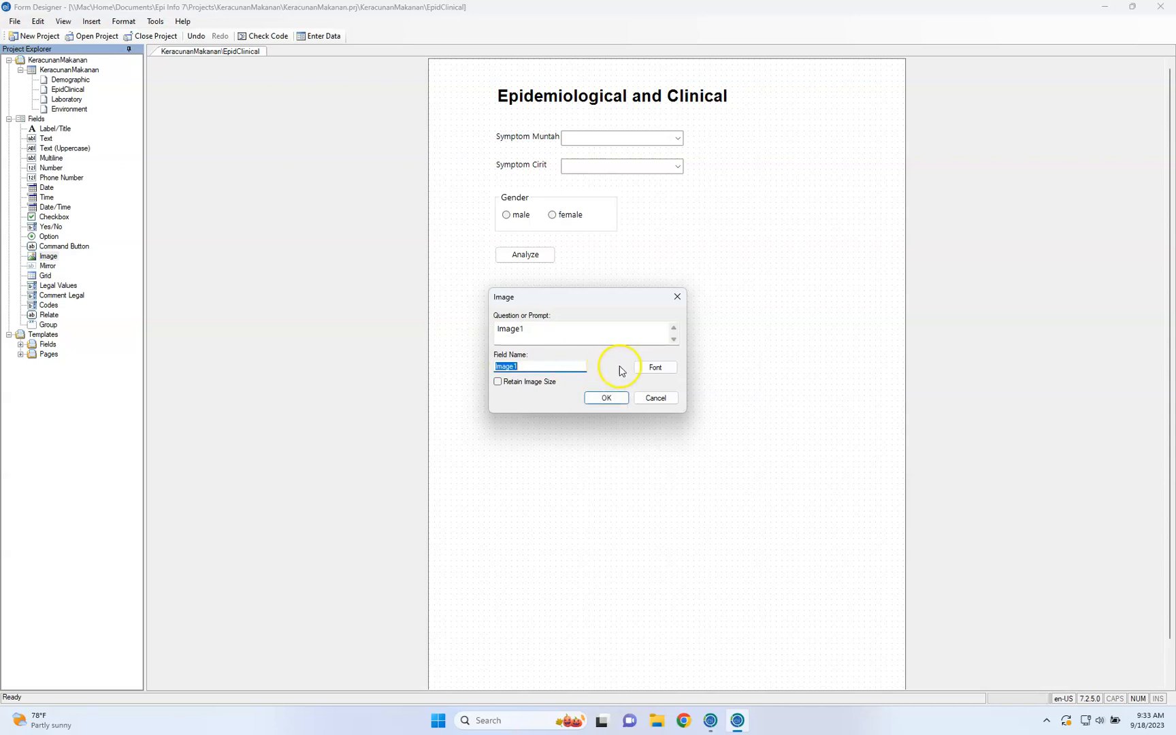
click(605, 397)
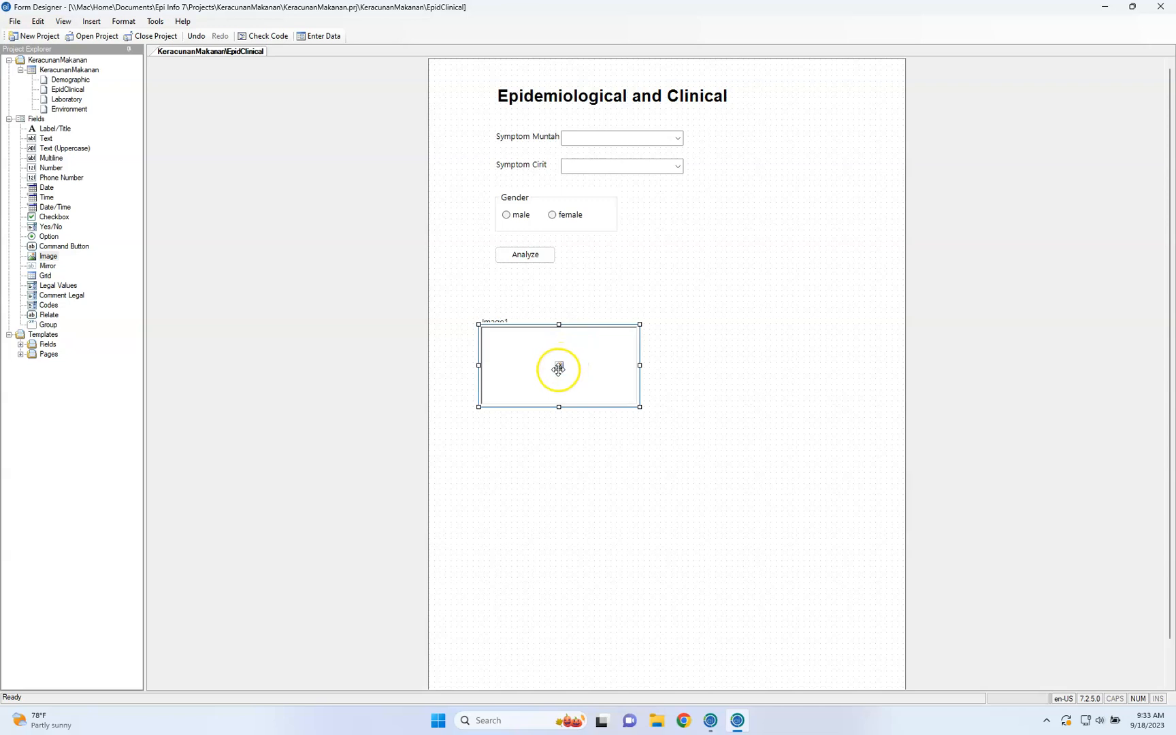
Move the image box up and to the right so it sits beside its "Image1" prompt
right_click(558, 369)
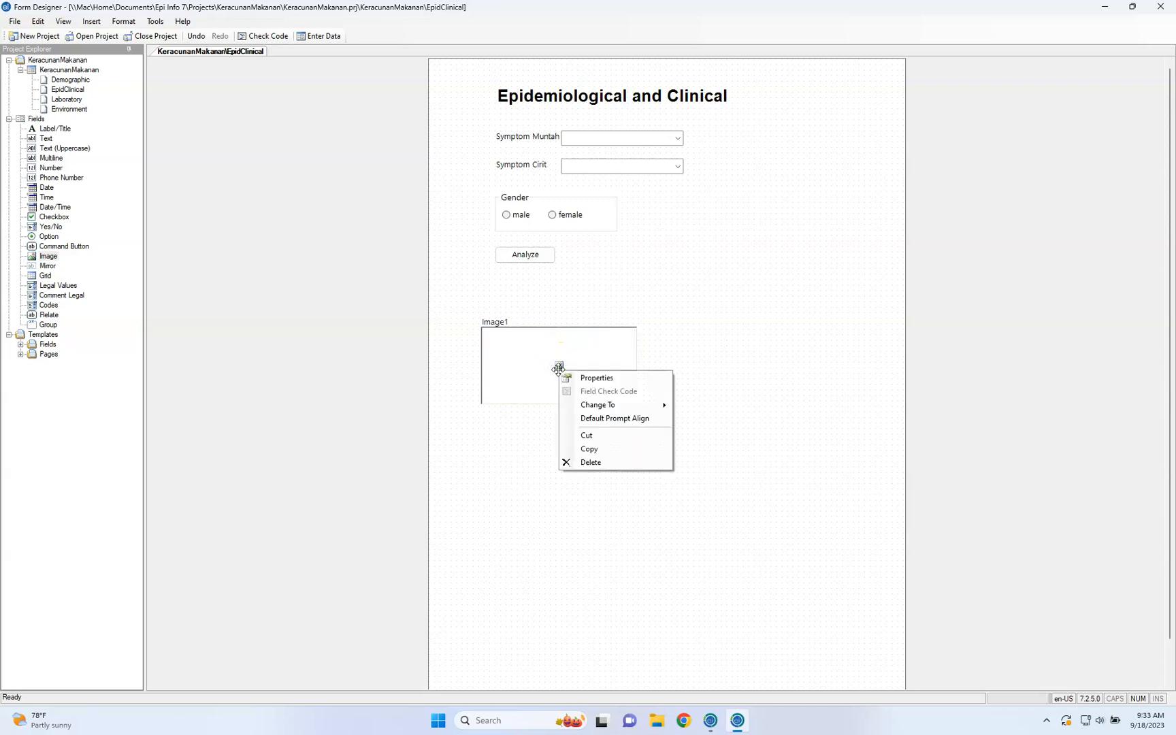
click(523, 369)
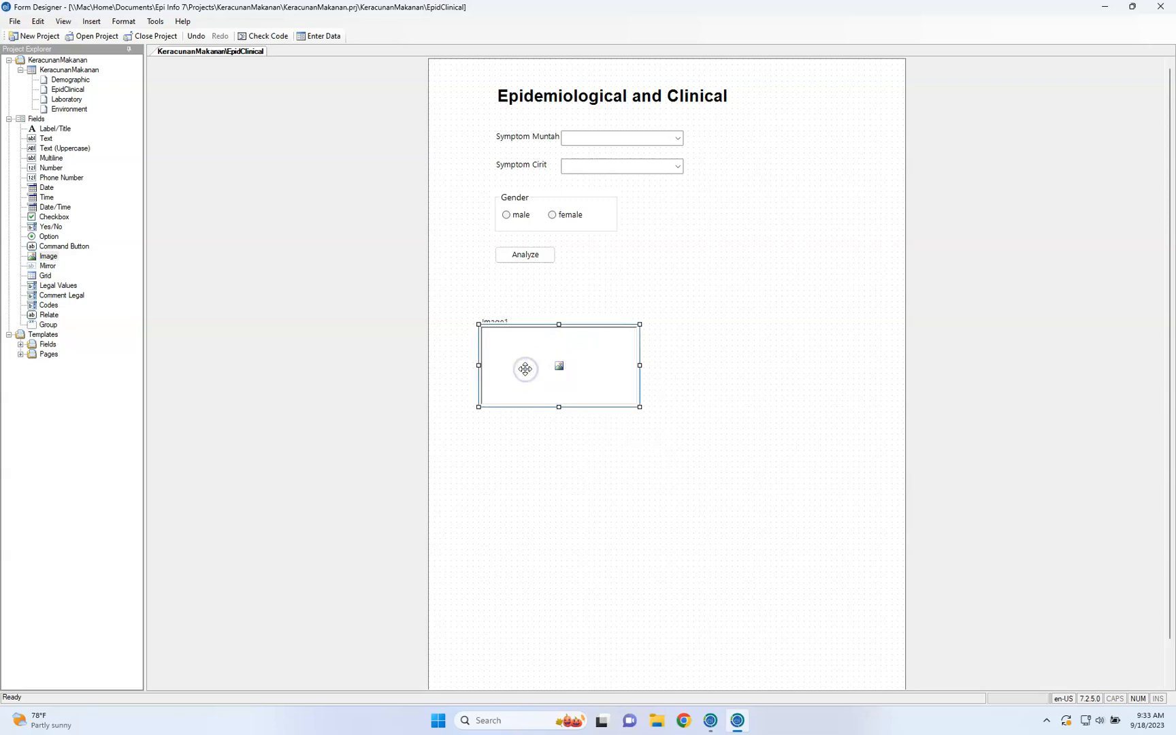
drag(525, 369, 562, 335)
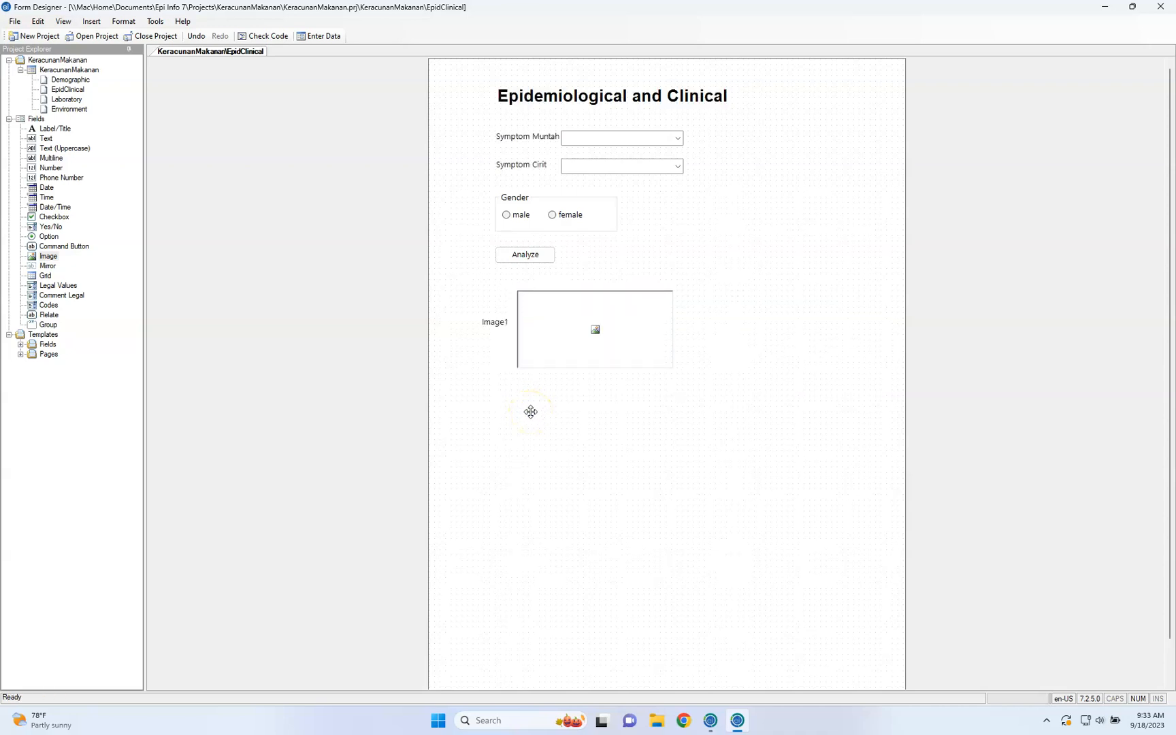
Place a Mirror field below the image box with the prompt "Jenis Rumah" and assign it the Investigator variable
click(41, 268)
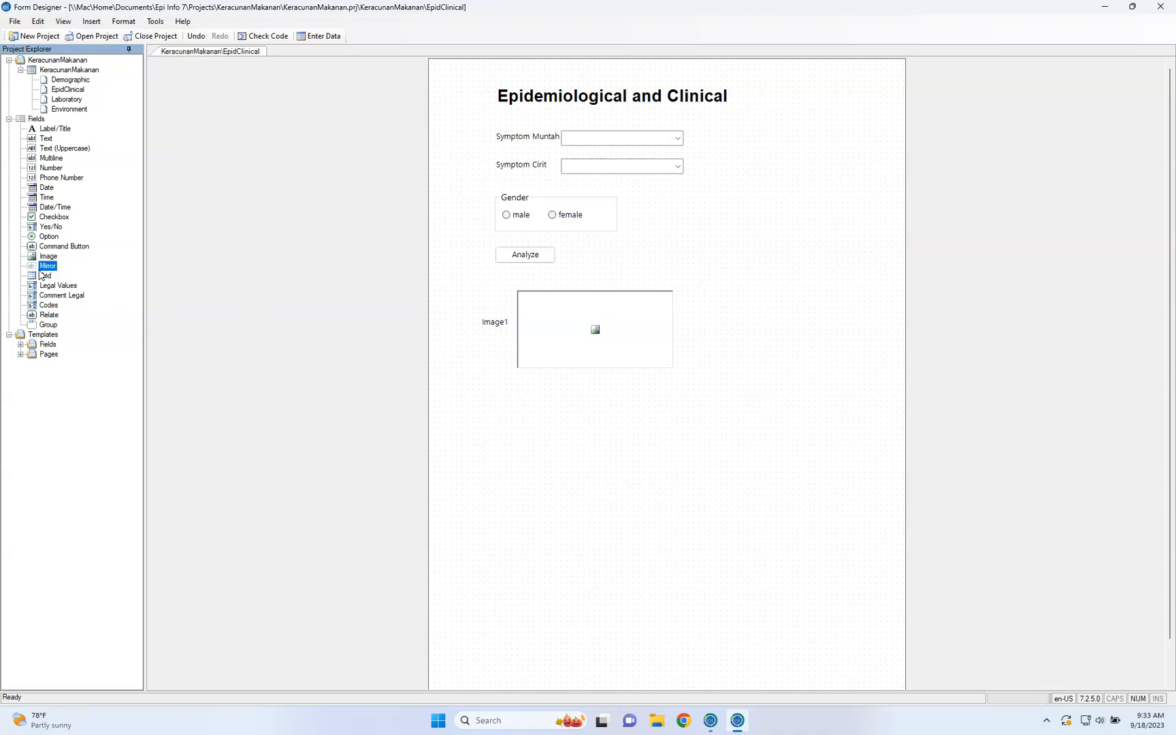
click(511, 451)
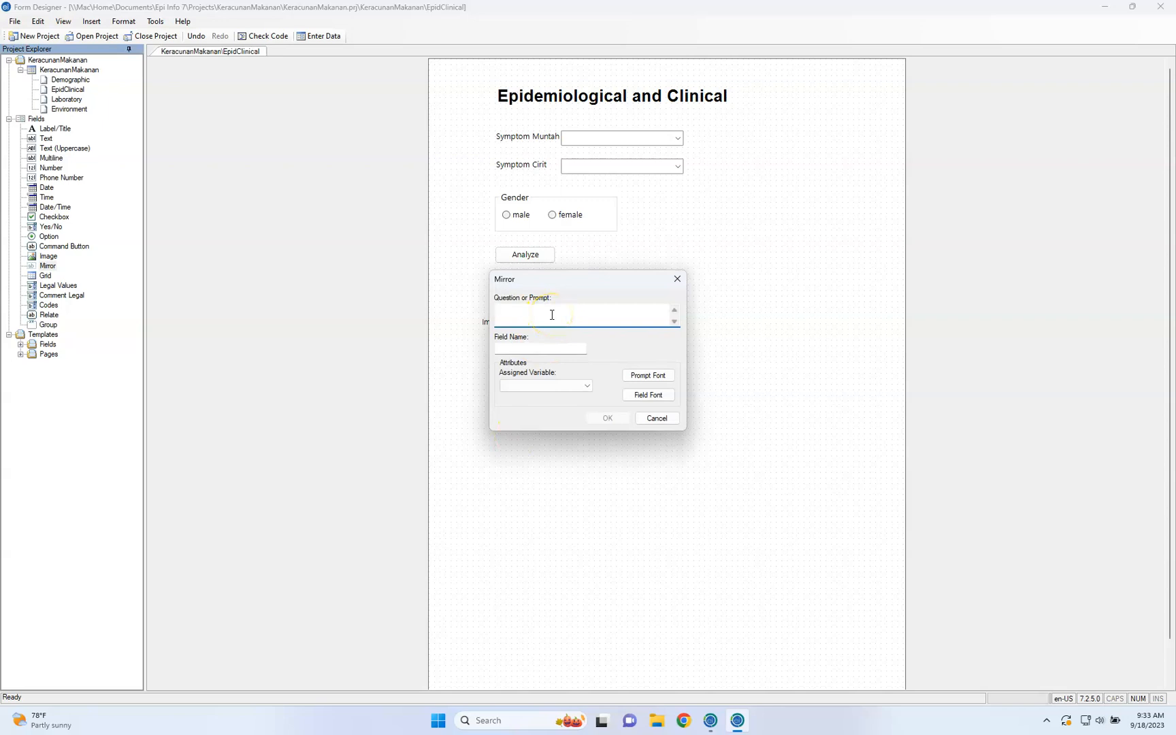
text(Jenis Rumah)
click(536, 349)
click(553, 386)
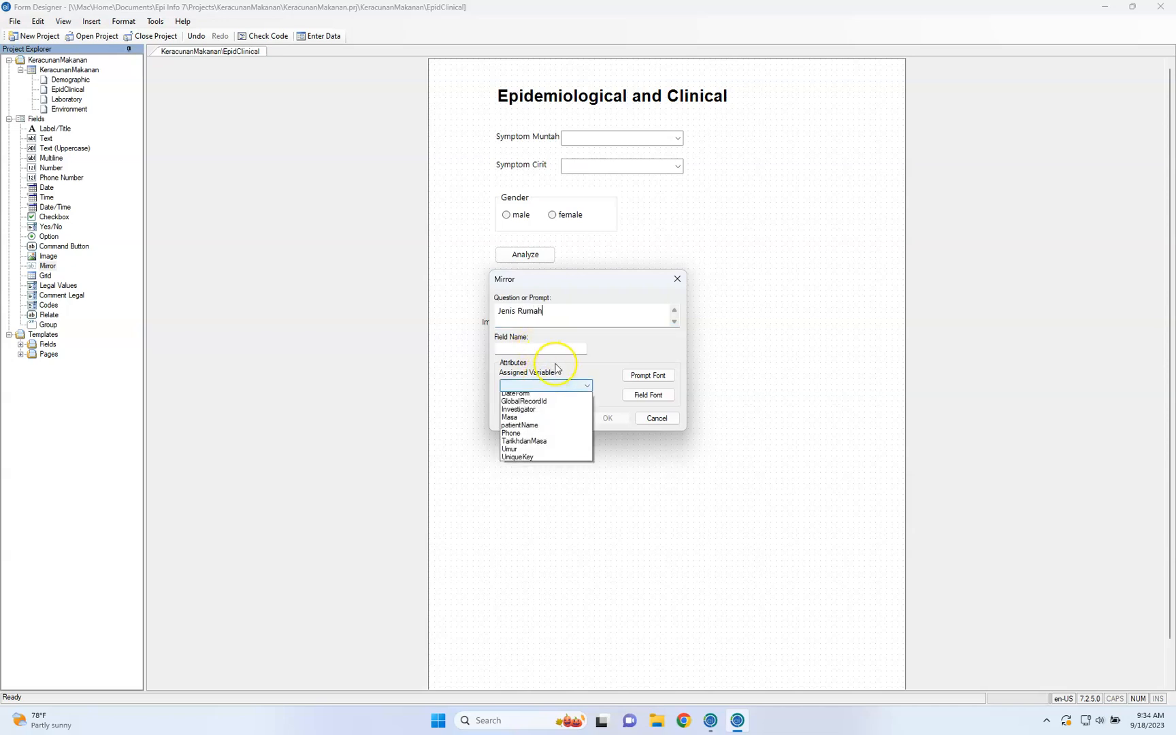
click(564, 413)
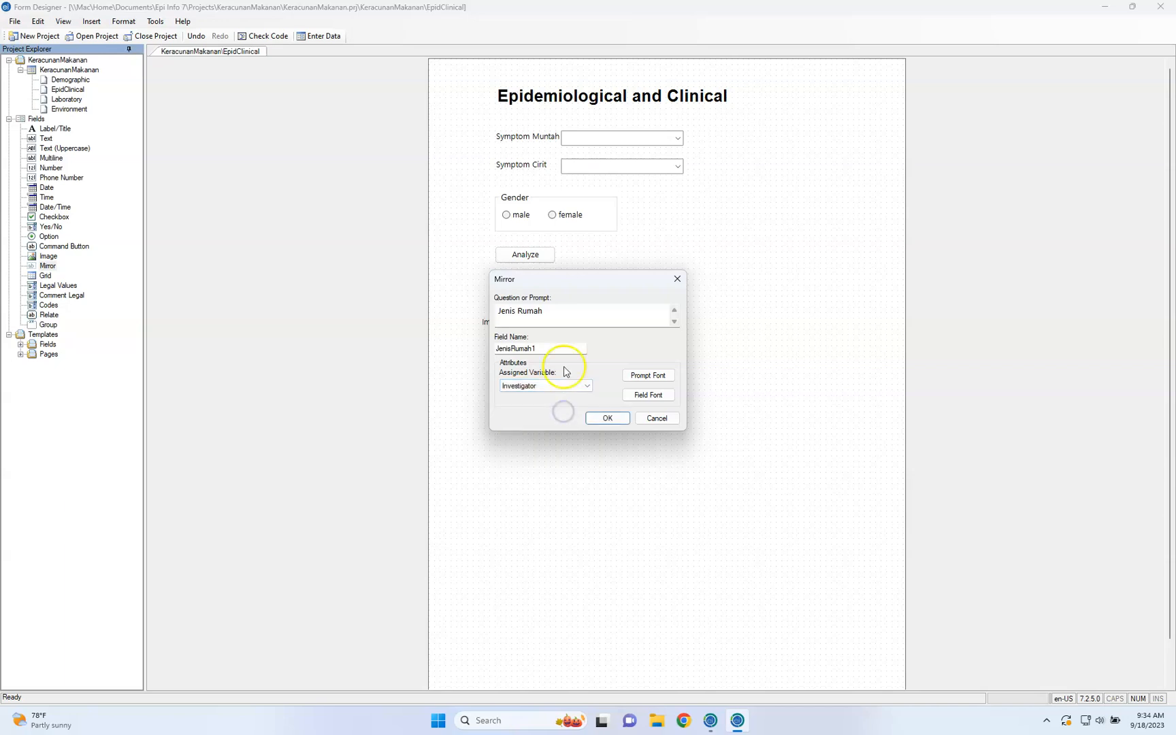
Replace the mirror field's prompt with "Penyiasat"
click(567, 313)
key(ctrl+a)
key(BackSpace)
text(Invest)
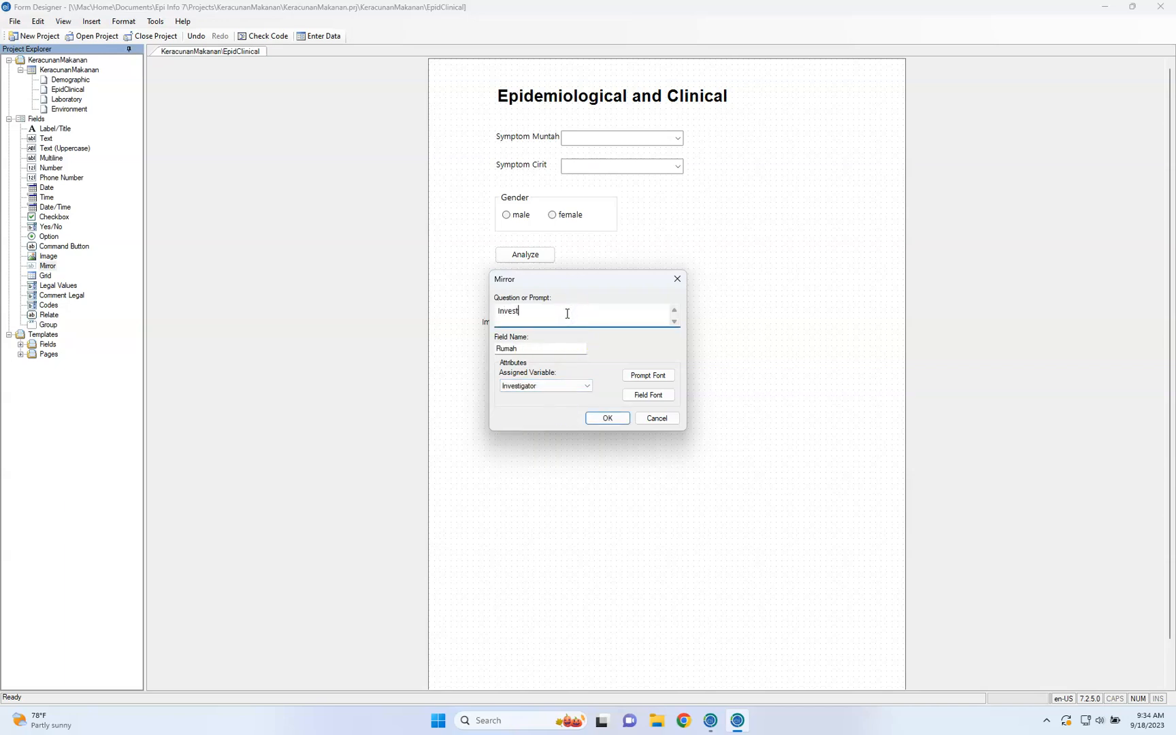
key(ctrl+a)
text(Penyiasata)
key(BackSpace)
key(BackSpace)
key(BackSpace)
text(at)
Name the mirror field EpidSiasat and finish adding it to the page
key(Tab)
text(Penyiasat)
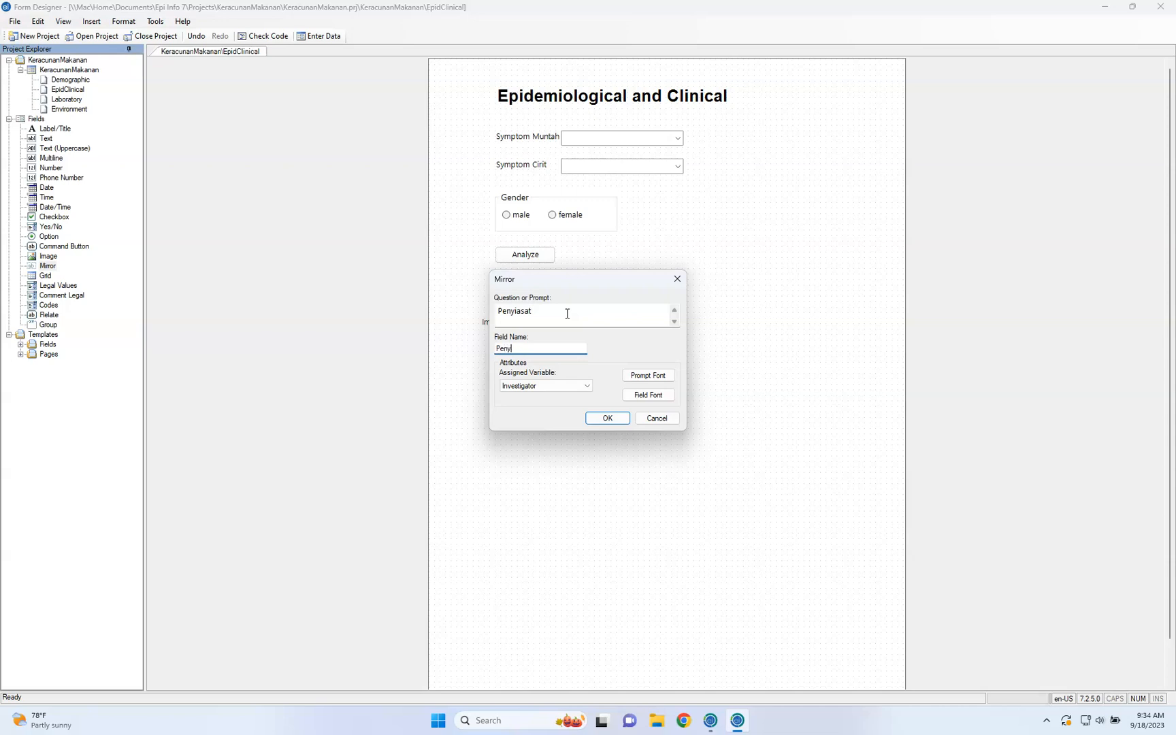
text(Epi)
key(ctrl+a)
text(EpidSiasat)
click(607, 418)
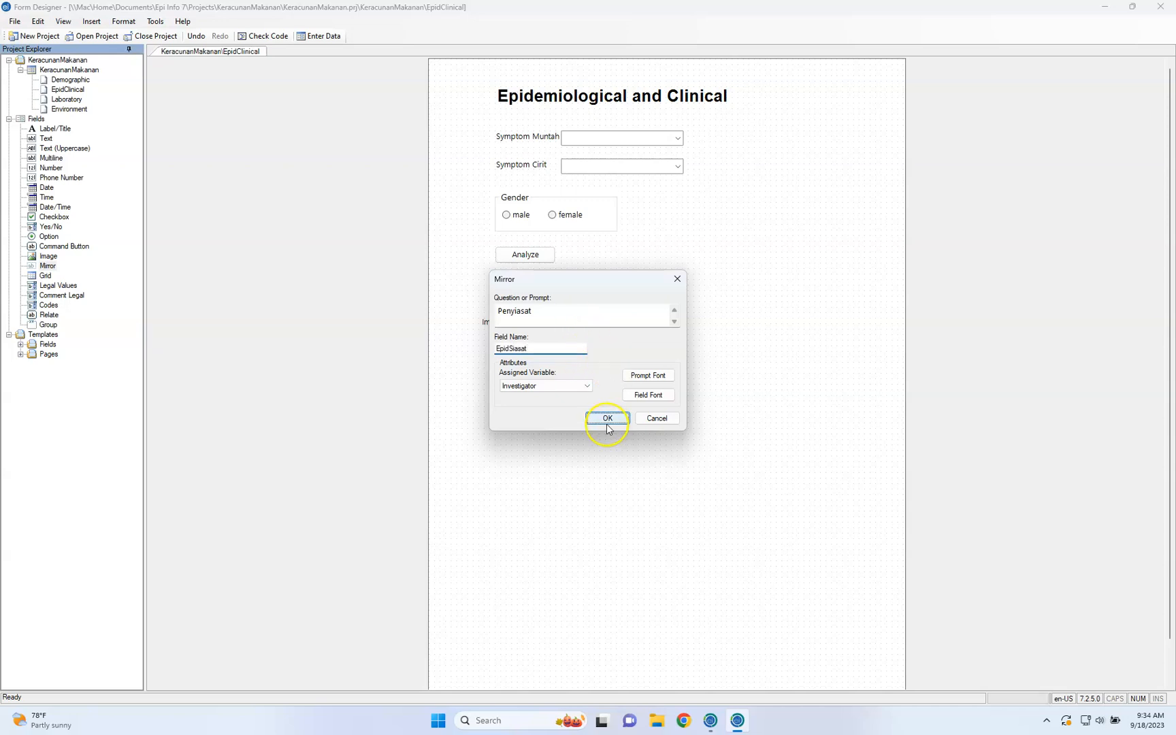
Place the mirror box beside its "Penyiasat" prompt and move the field up beneath the image box
click(571, 469)
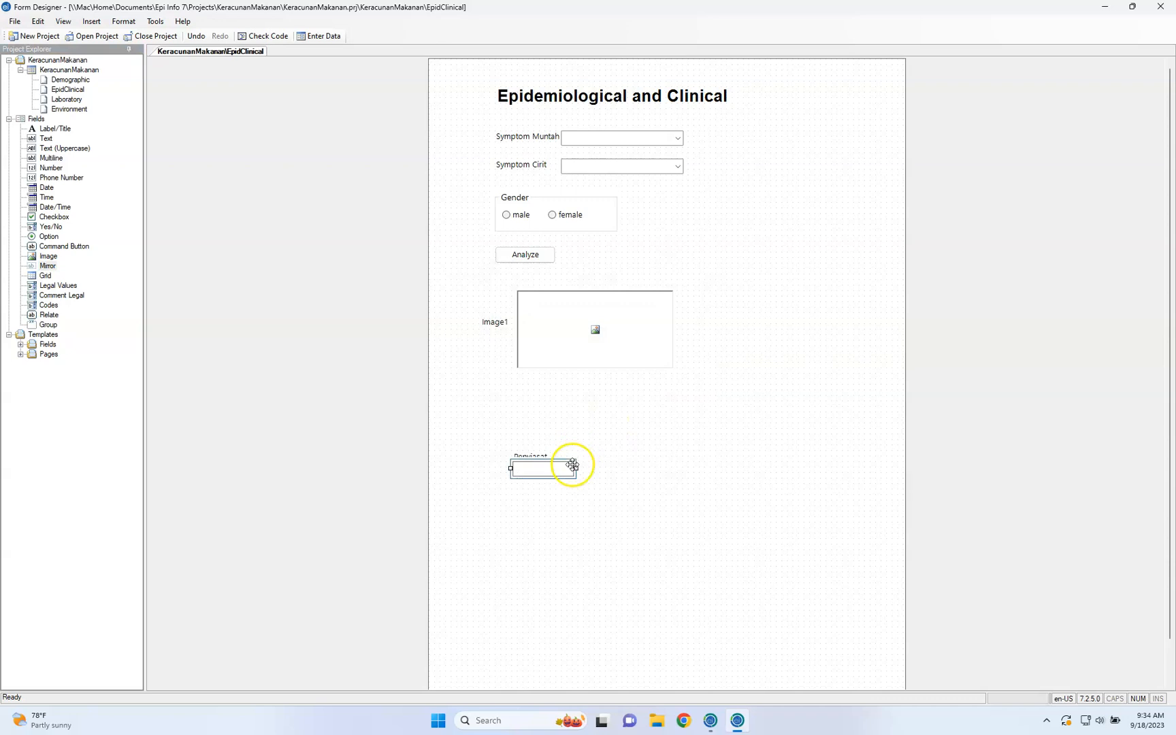
drag(571, 469, 612, 460)
click(543, 457)
drag(535, 429, 517, 389)
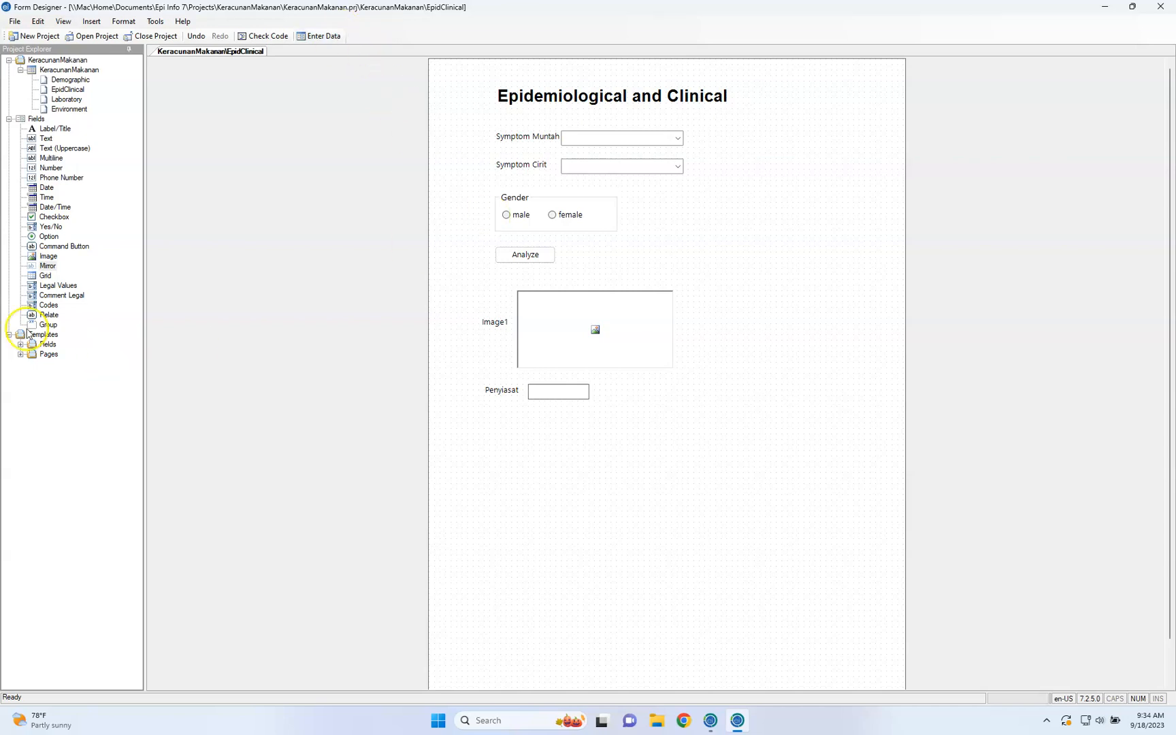
Switch to the form's Laboratory page
click(44, 276)
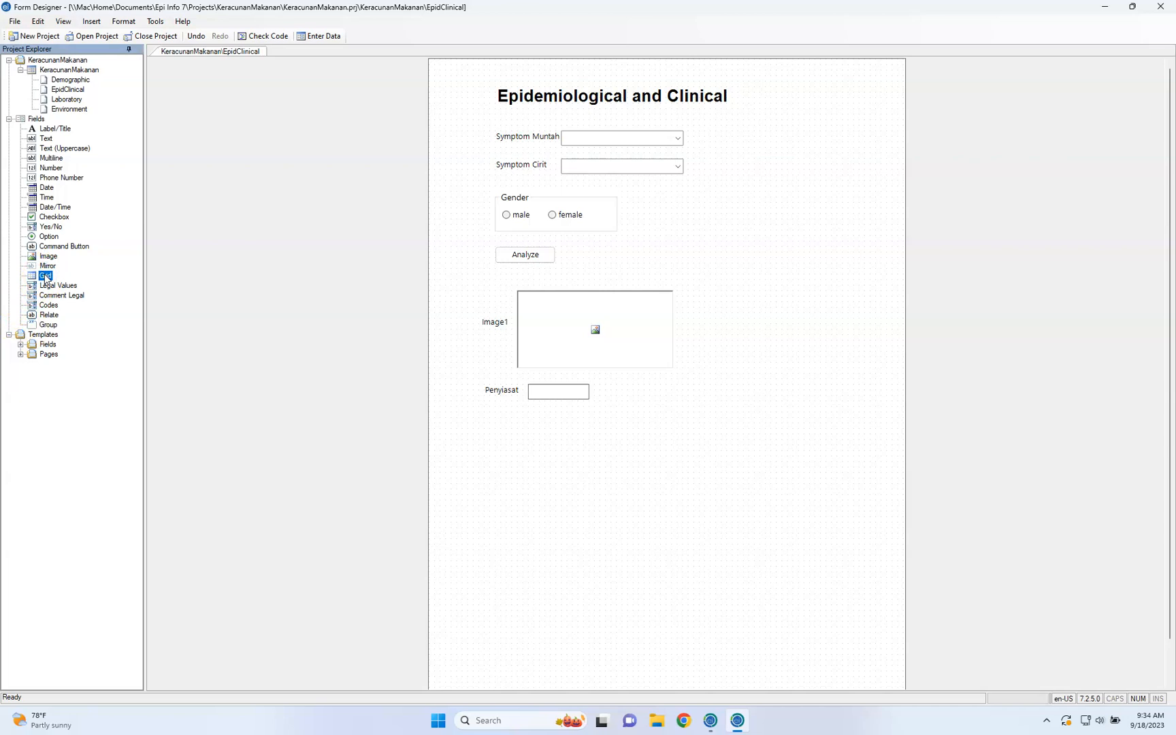
drag(45, 276, 74, 86)
click(64, 109)
click(69, 100)
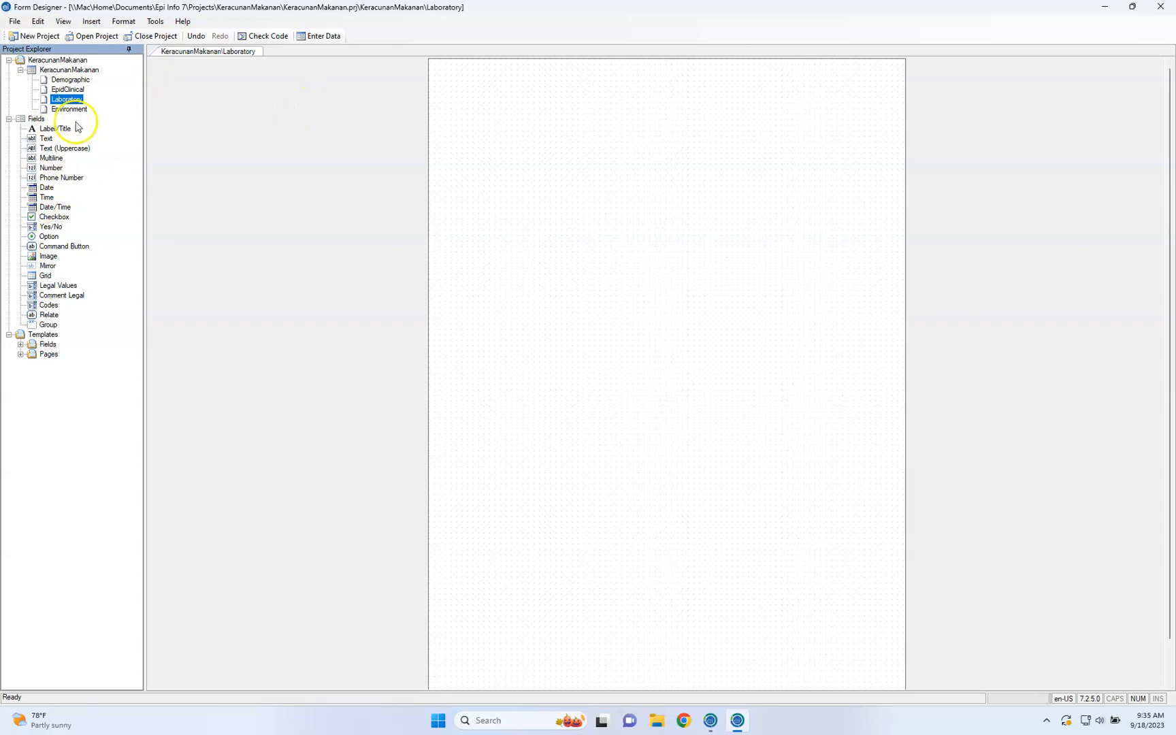
Start a Label/Title near the top of the Laboratory page with the prompt "Laboratory" and field name LaboratoryTitle
drag(56, 129, 554, 170)
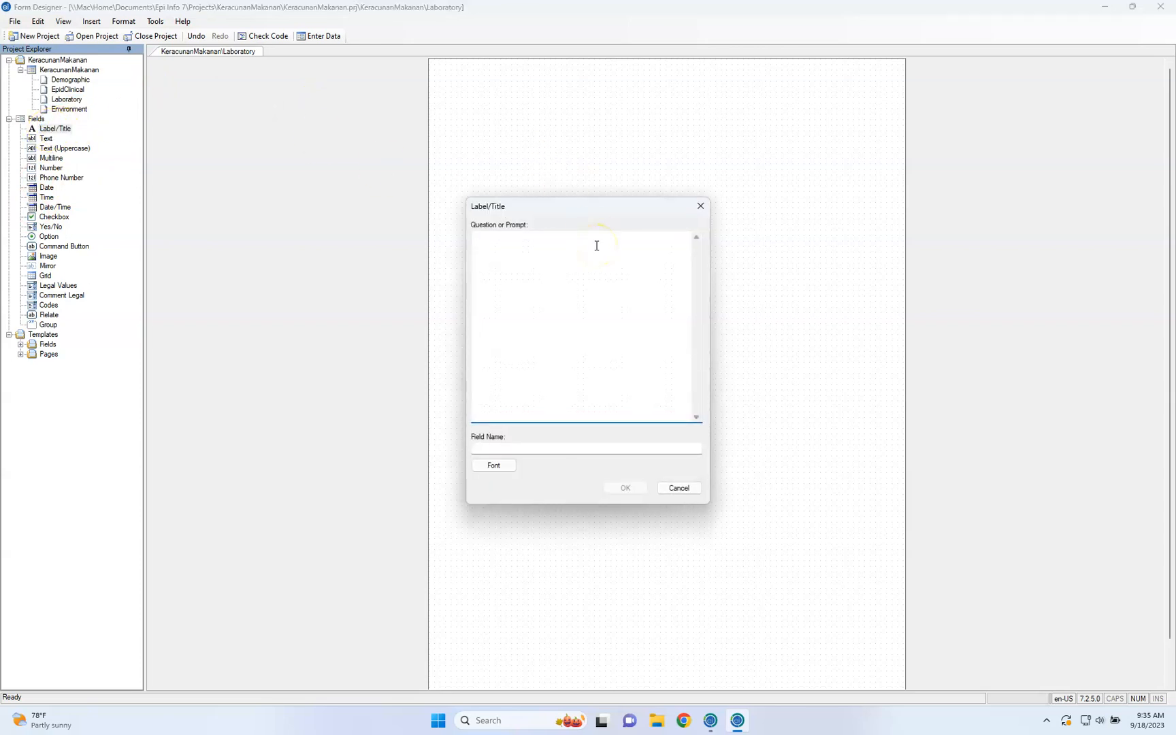
text(Laboratory)
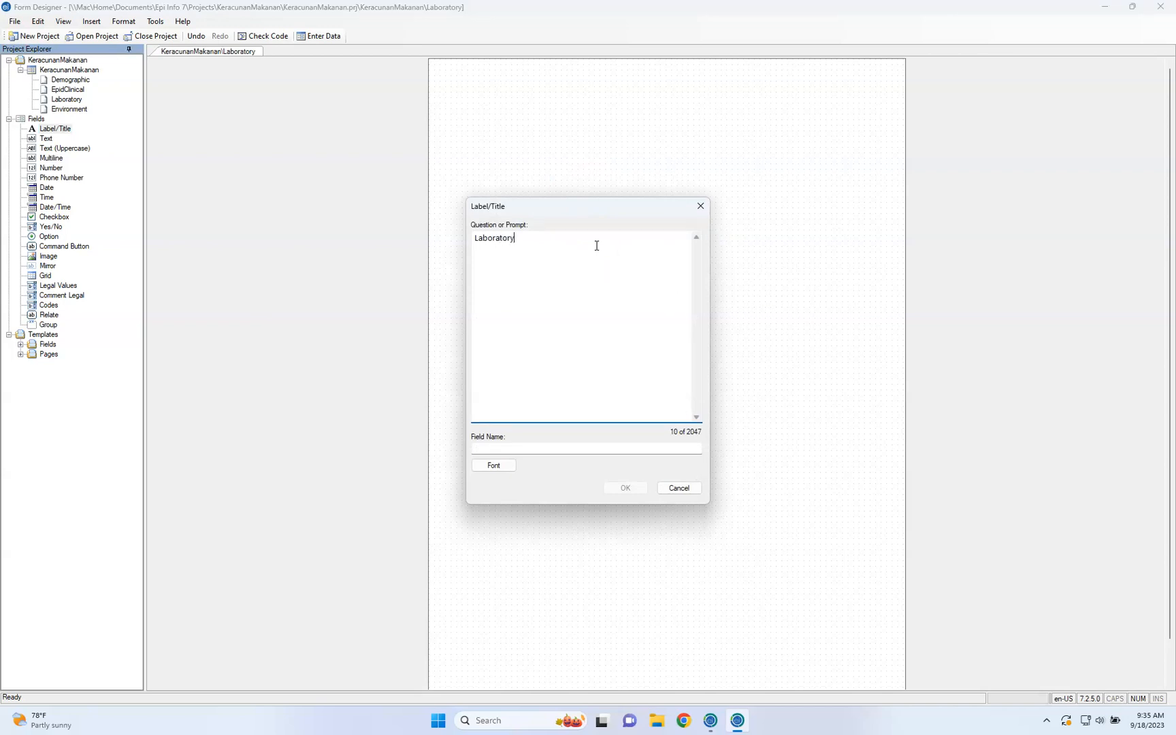
click(535, 448)
text(Ti)
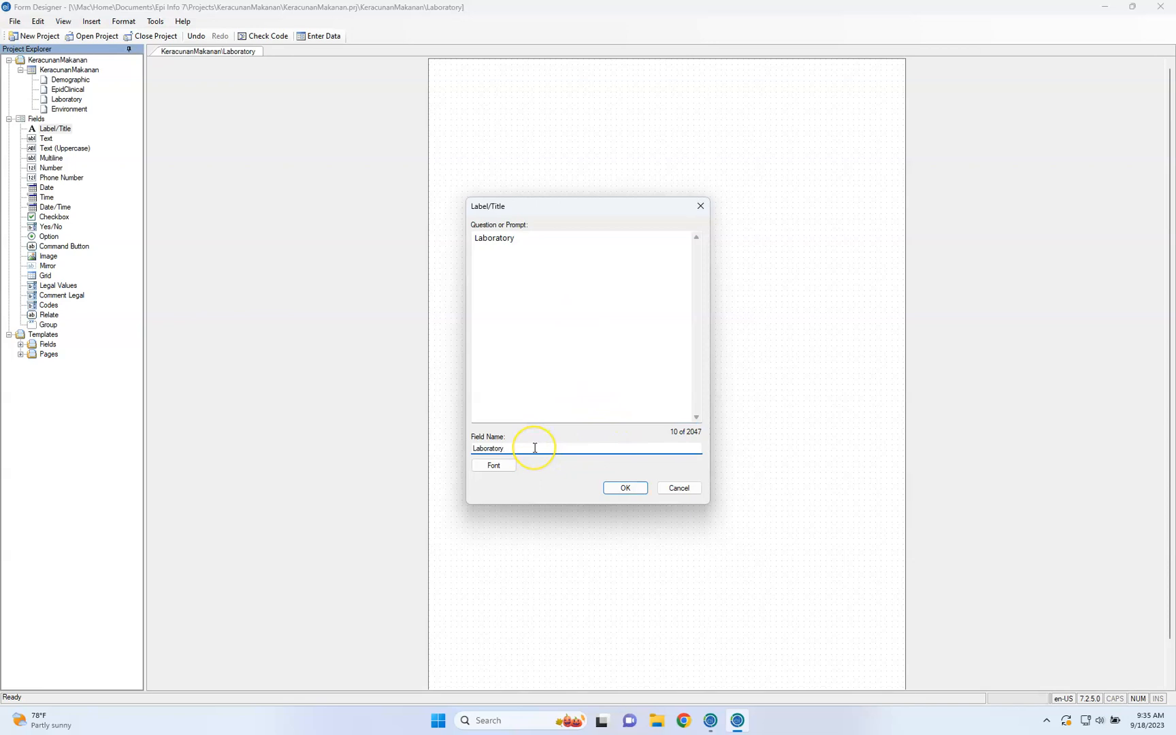
text(tle)
Set the title's font to Arial Bold, size 20, and add the title to the page
click(497, 468)
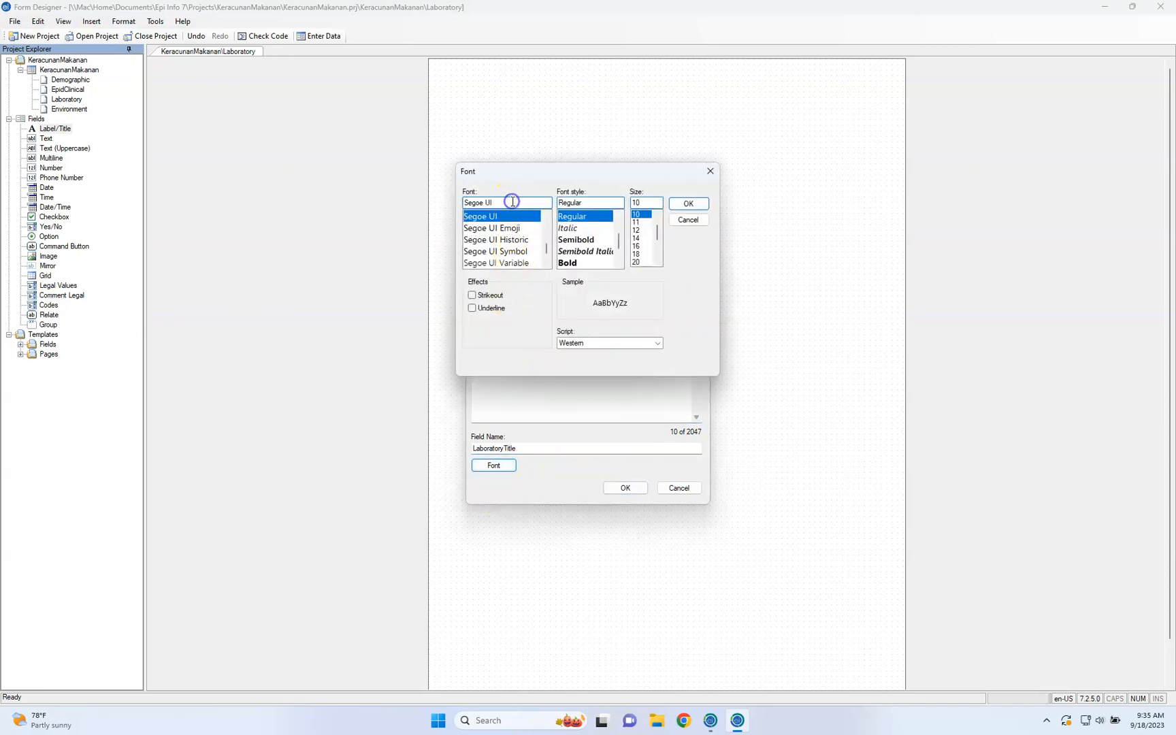
double_click(512, 202)
text(Arial)
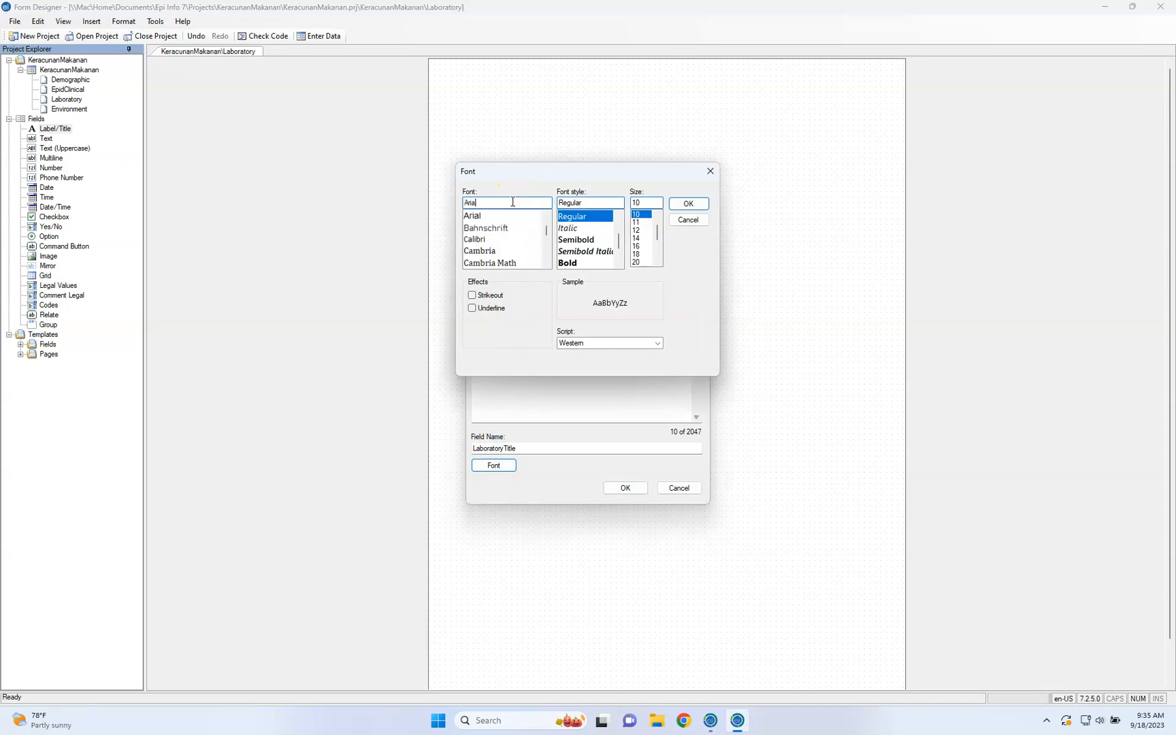
key(Tab)
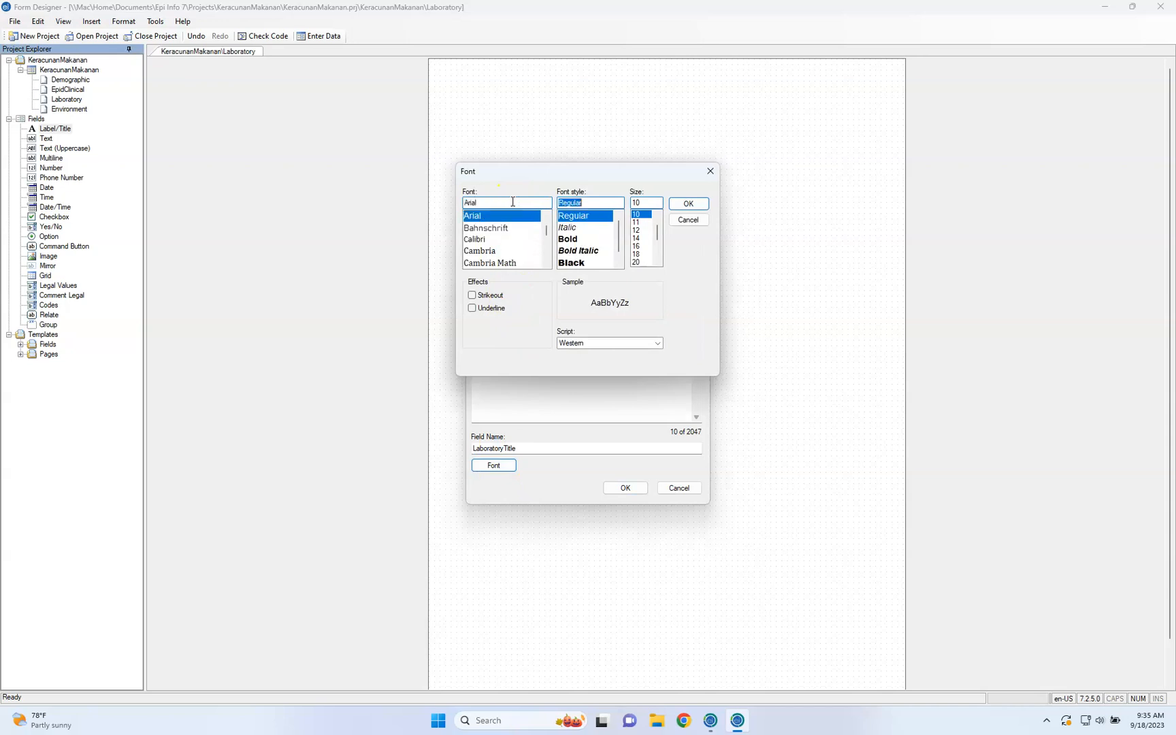
click(587, 239)
double_click(643, 202)
text(20)
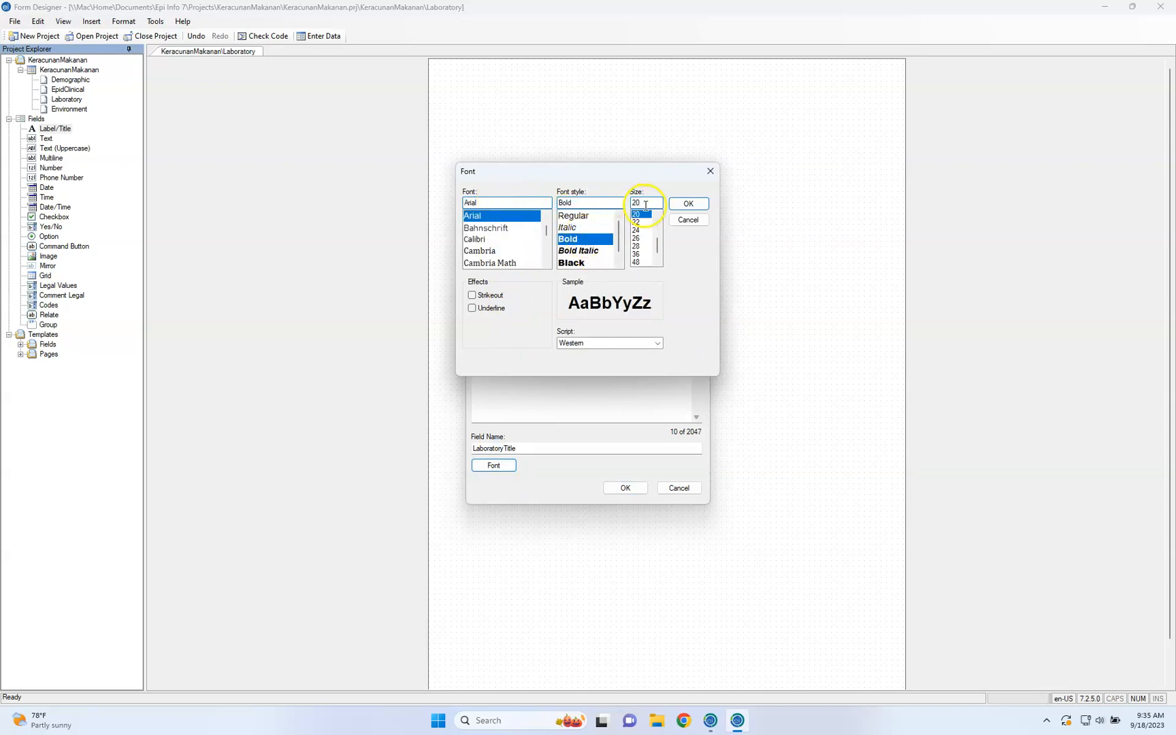
click(704, 203)
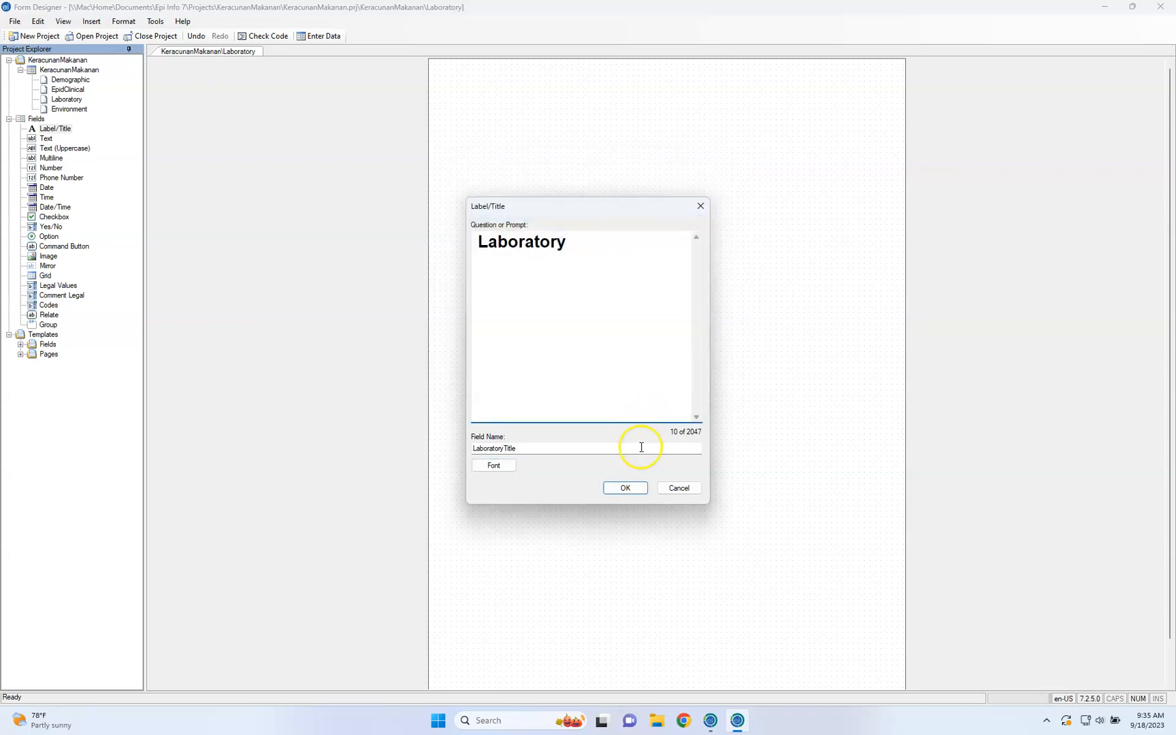
click(635, 487)
Move the Laboratory title to the page's upper-left area
click(589, 174)
drag(589, 175, 512, 102)
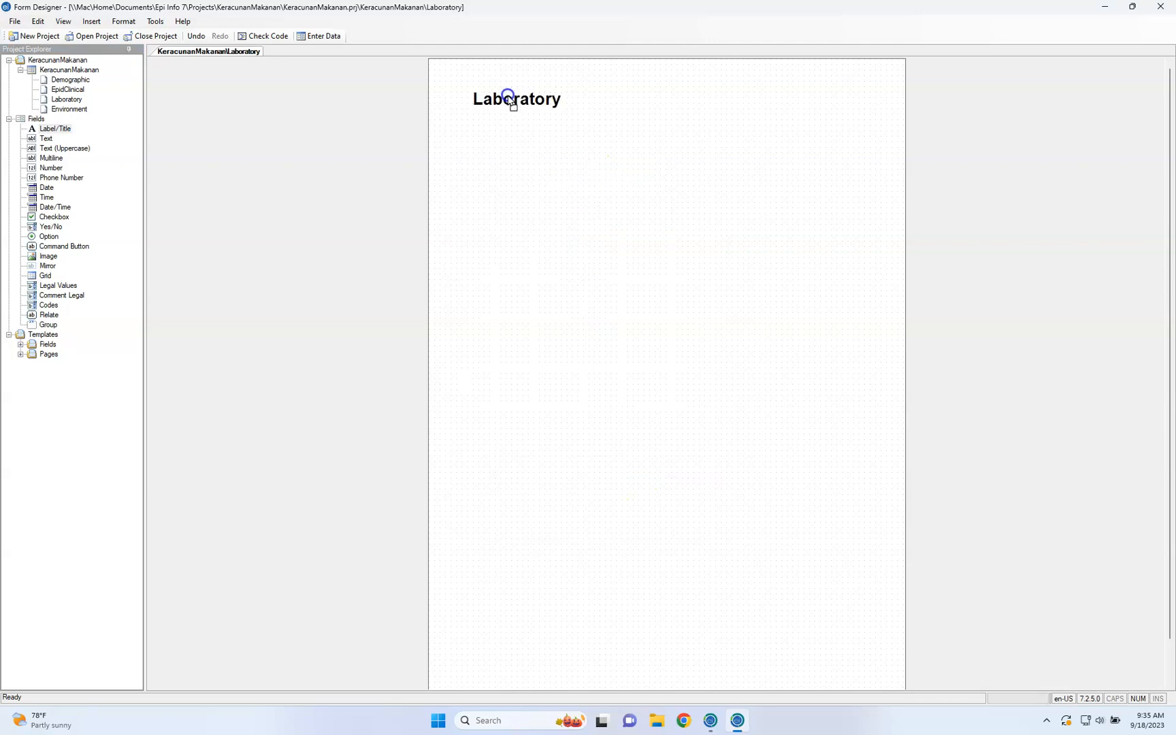
click(562, 183)
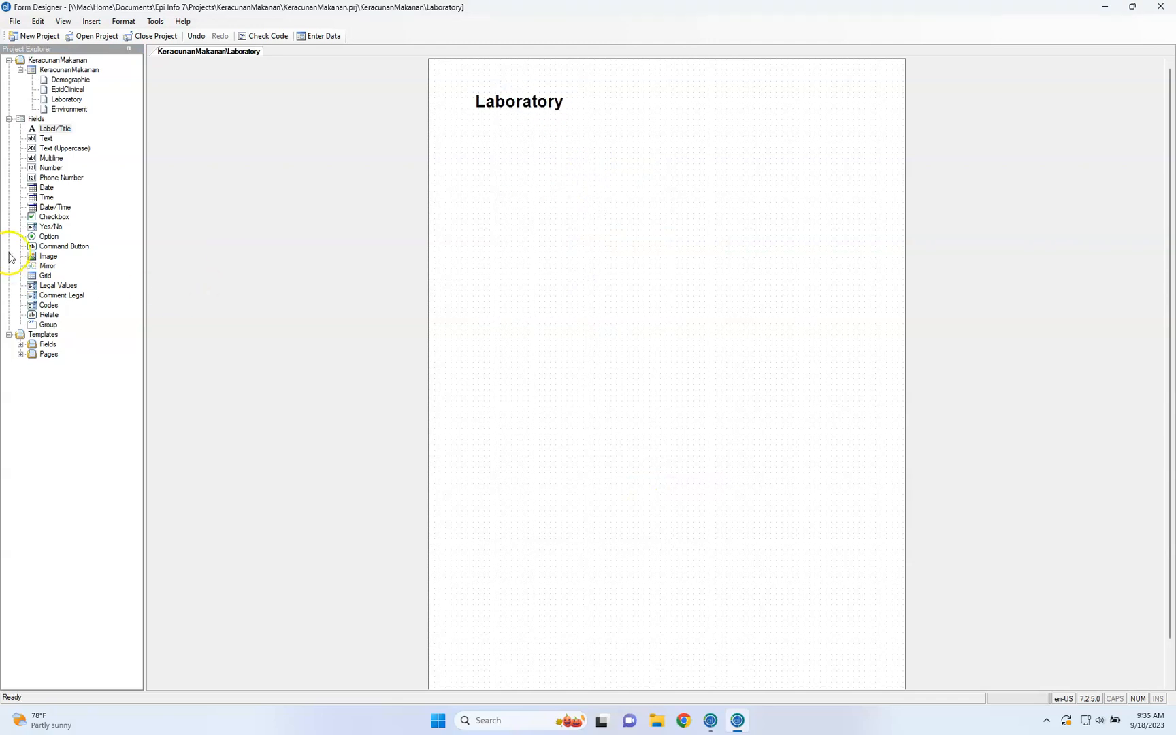
click(46, 276)
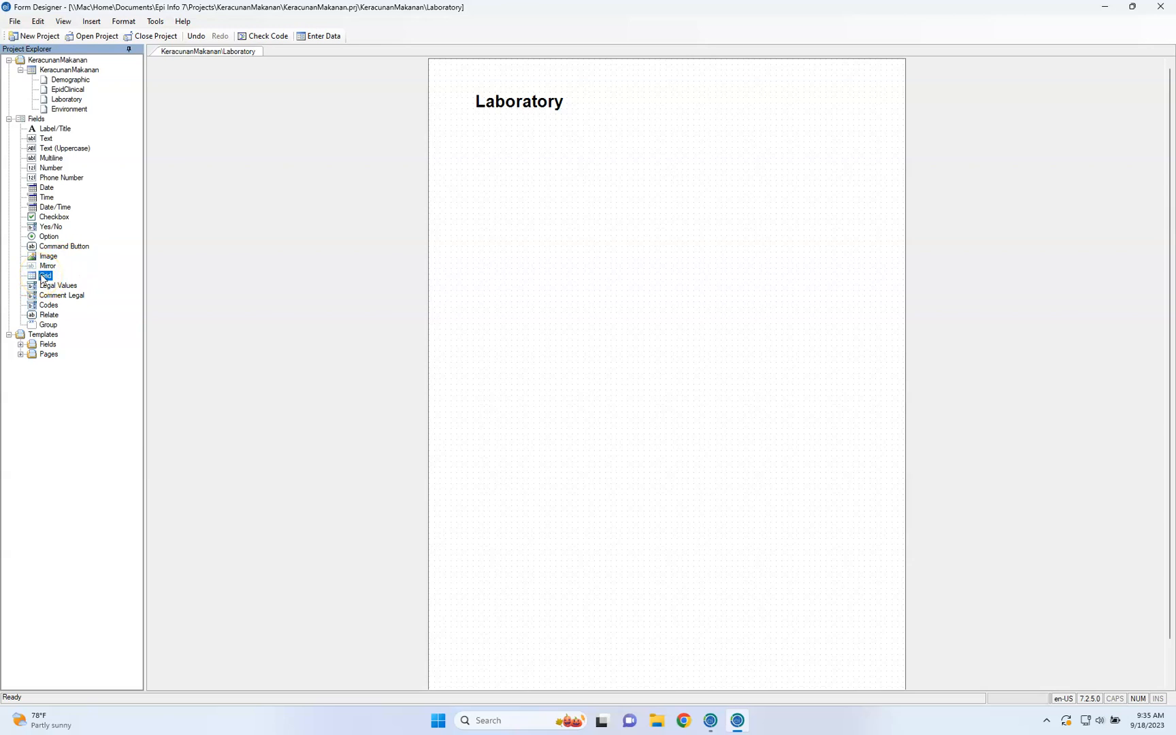
drag(43, 277, 514, 229)
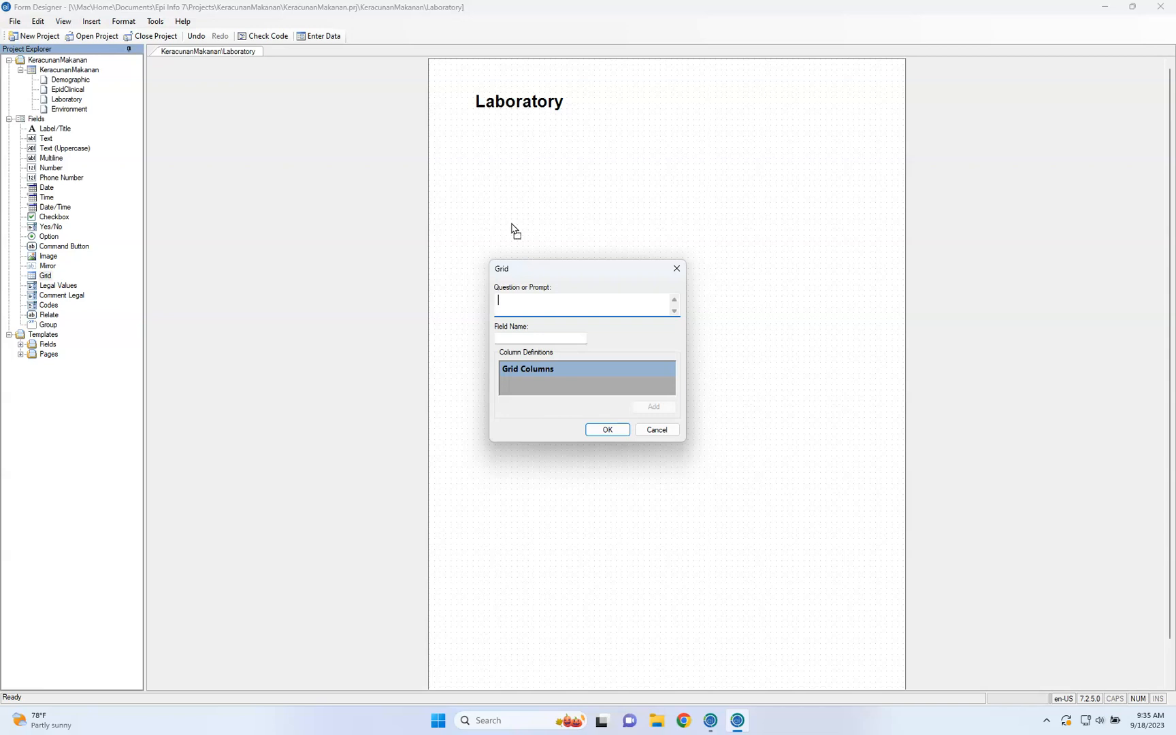
text(Result Darah)
click(547, 337)
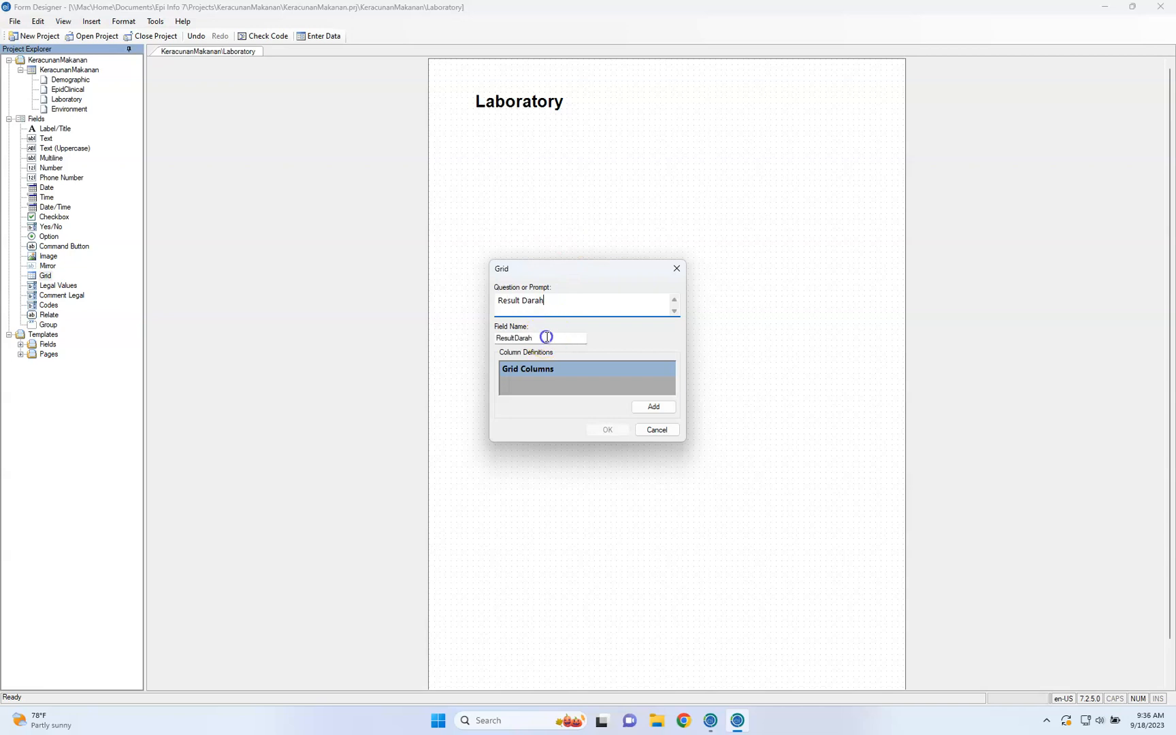
click(591, 370)
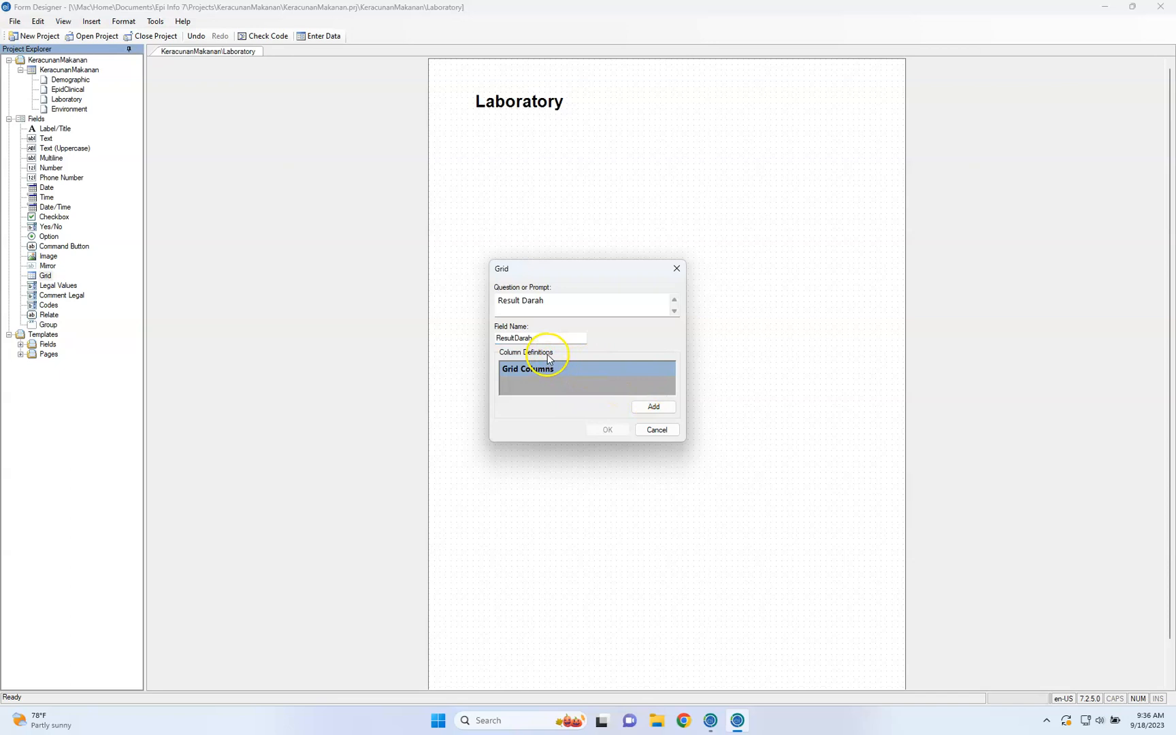
click(655, 406)
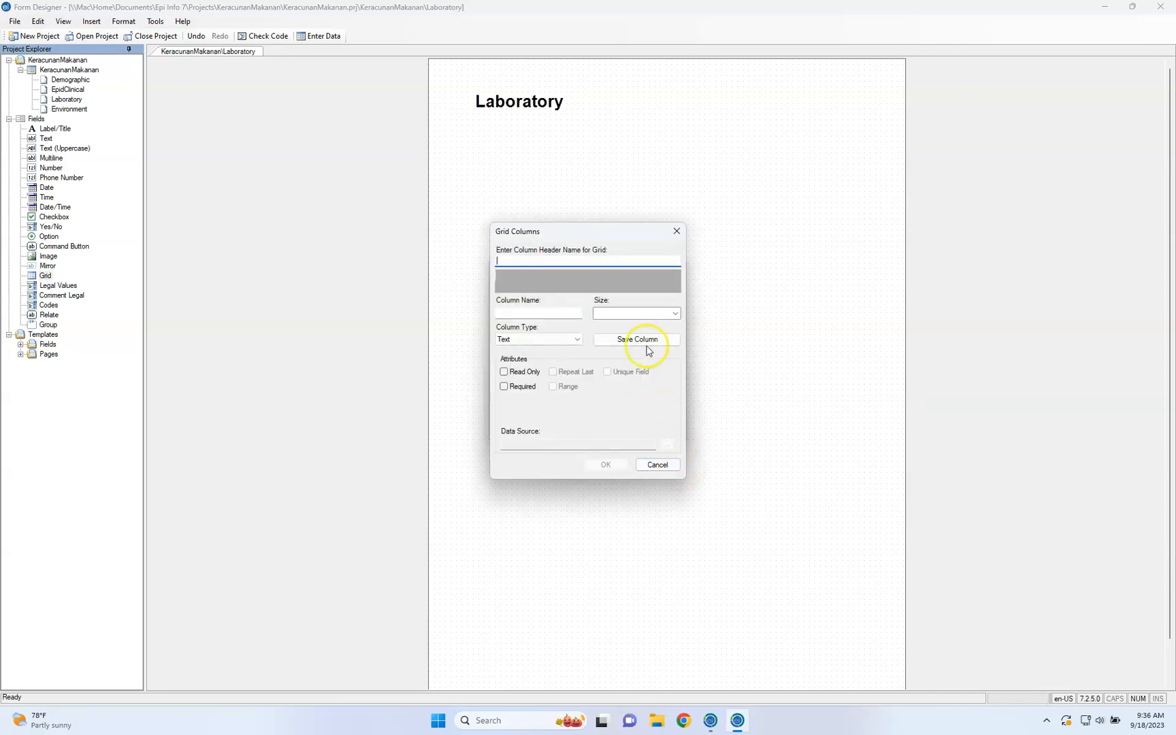
click(604, 262)
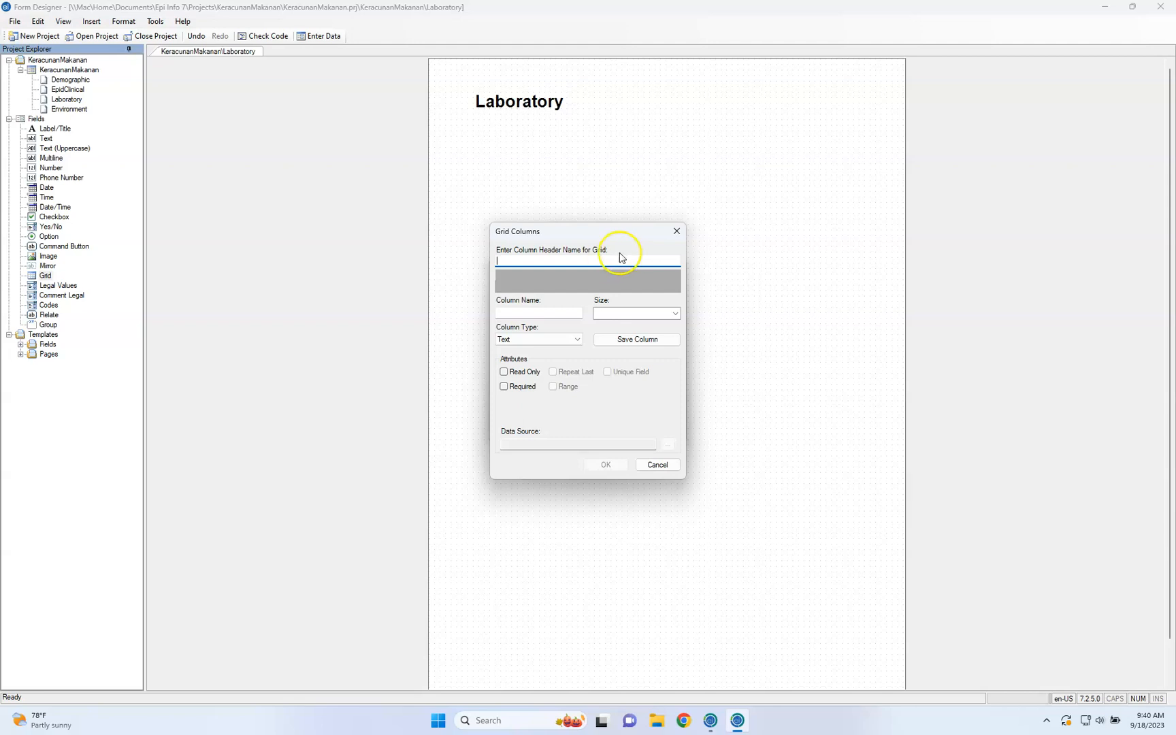
click(675, 232)
click(655, 430)
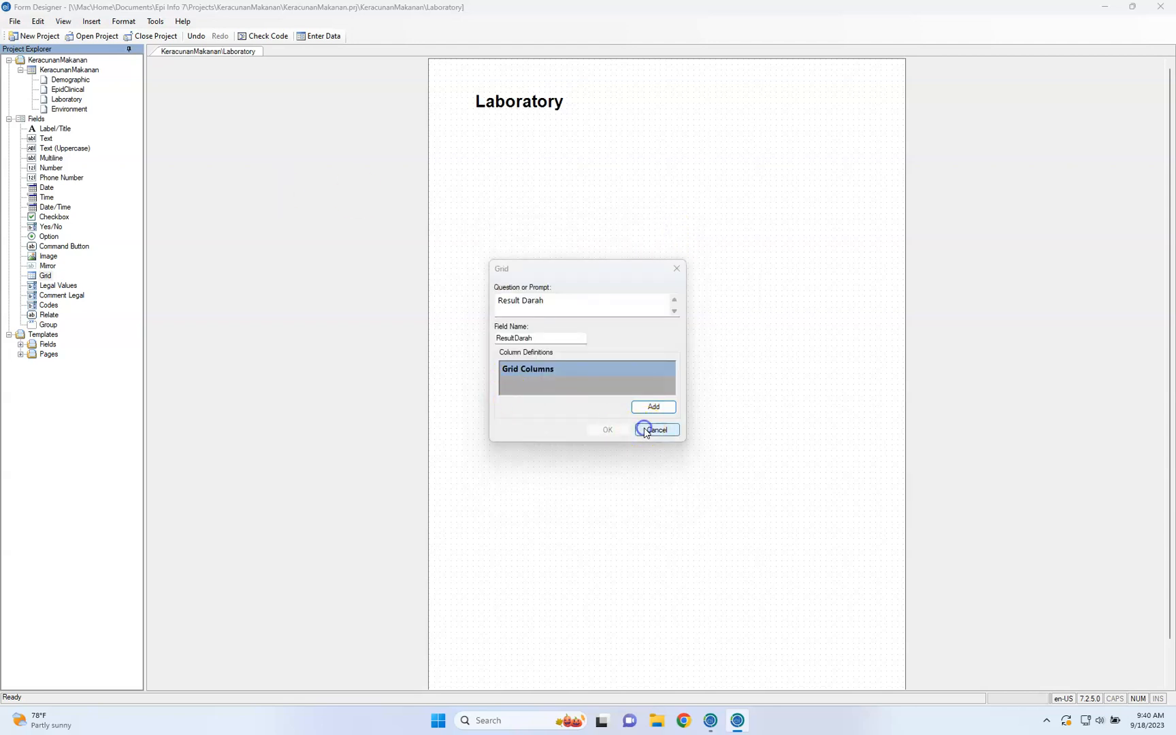
Start a Grid field below the Laboratory title with the prompt "Keputusan Darah" and field name KeputusanDarah
click(41, 276)
drag(37, 279, 509, 236)
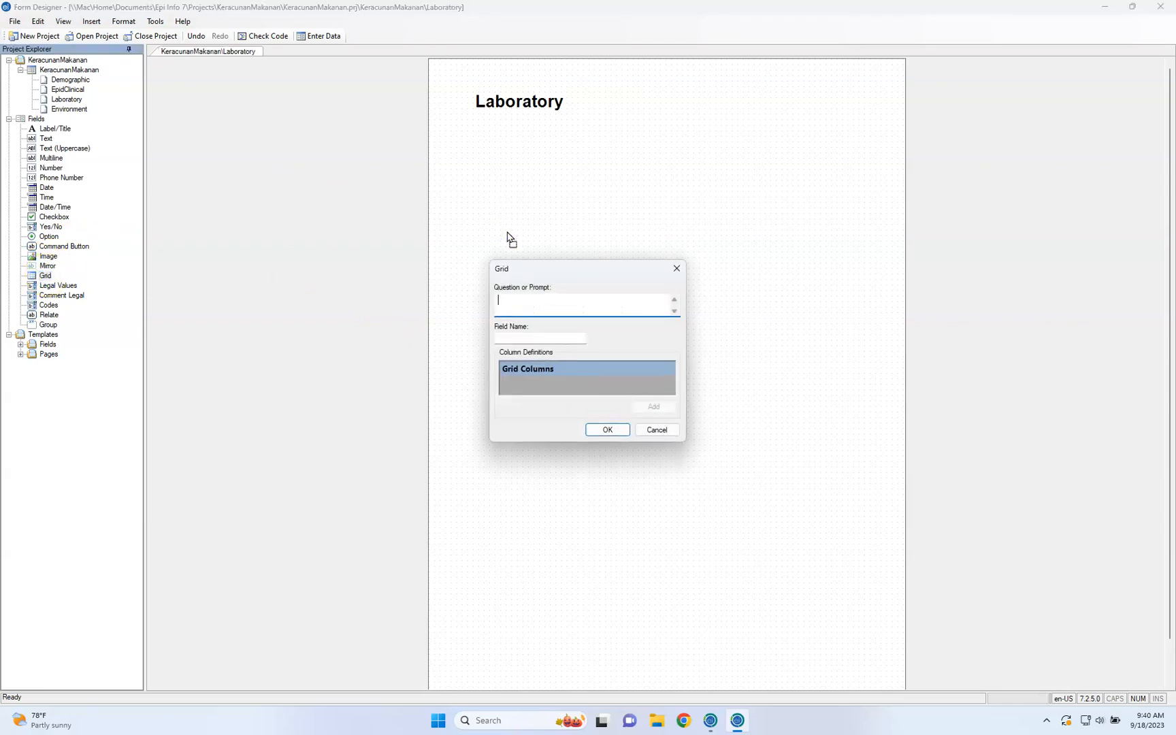
text(D)
key(BackSpace)
text(D)
key(BackSpace)
text(Keputusan Darah)
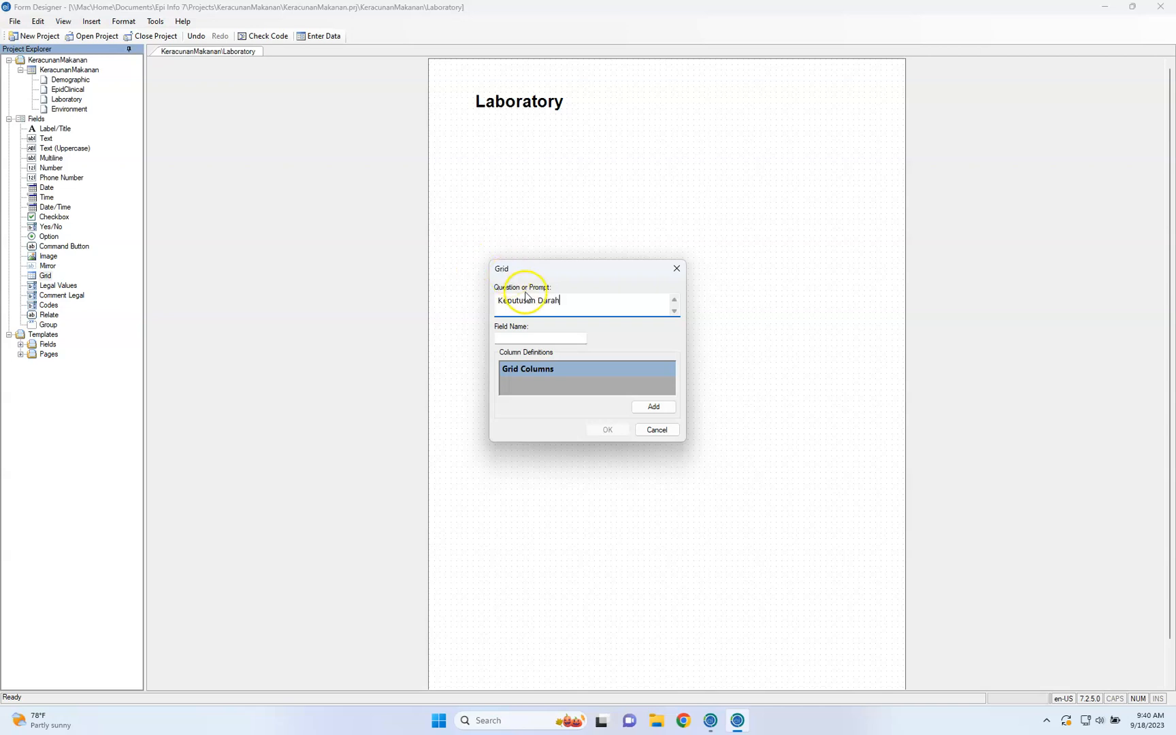
click(559, 338)
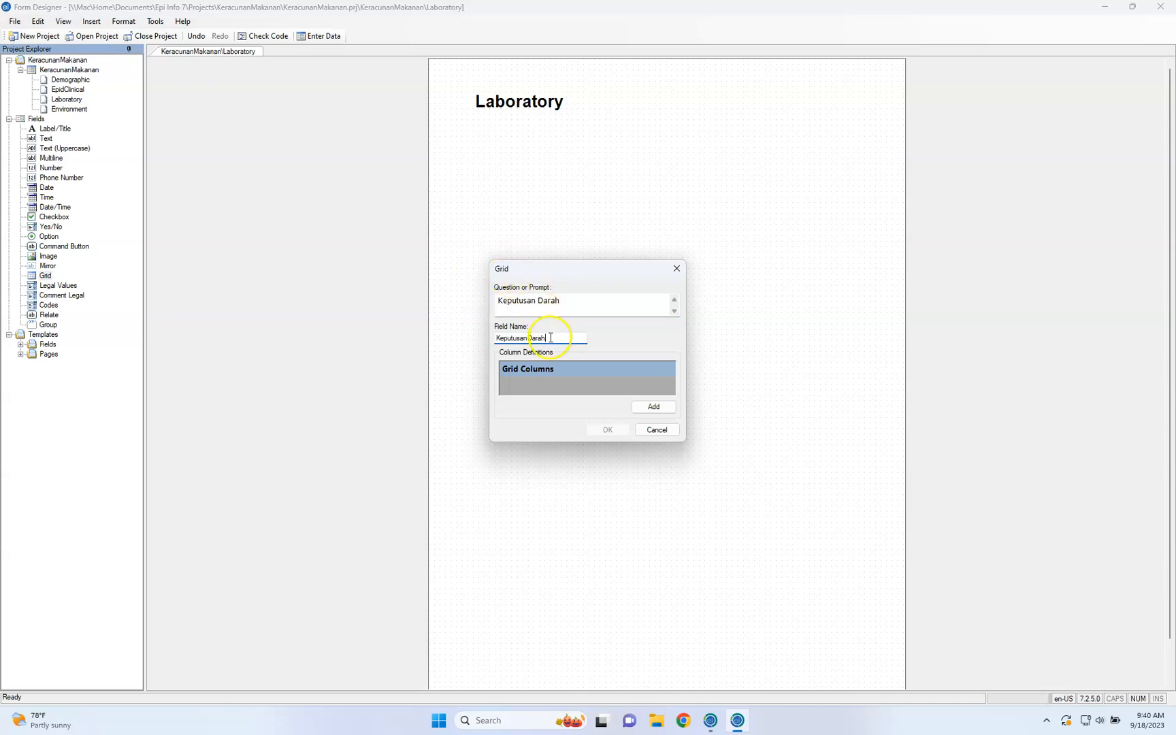
Add a Number column with the header and column name Glucose to the grid and save the column
click(655, 408)
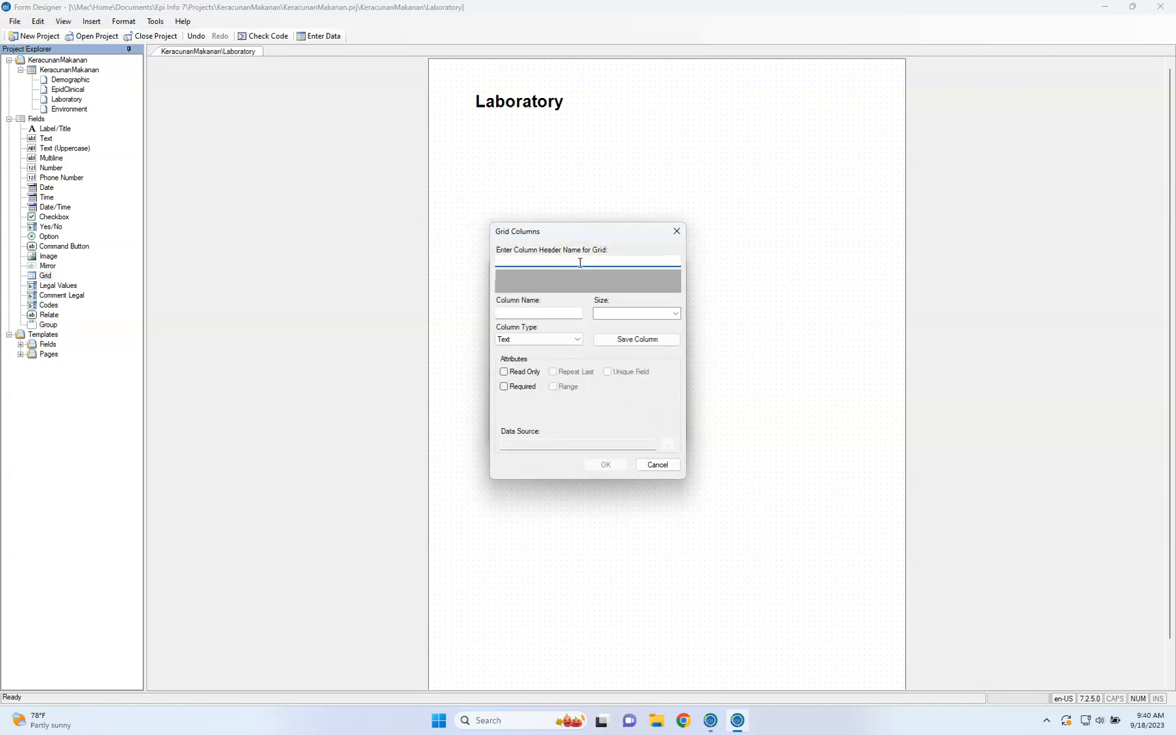
text(Glucose)
click(572, 313)
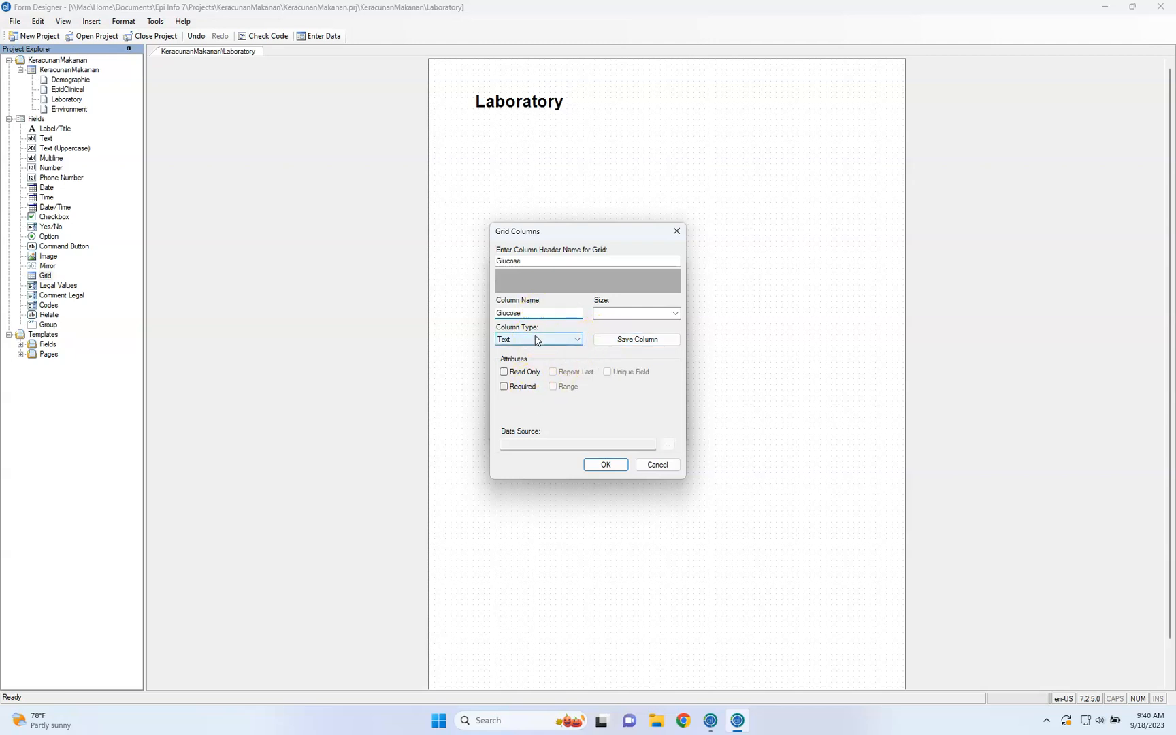
click(536, 340)
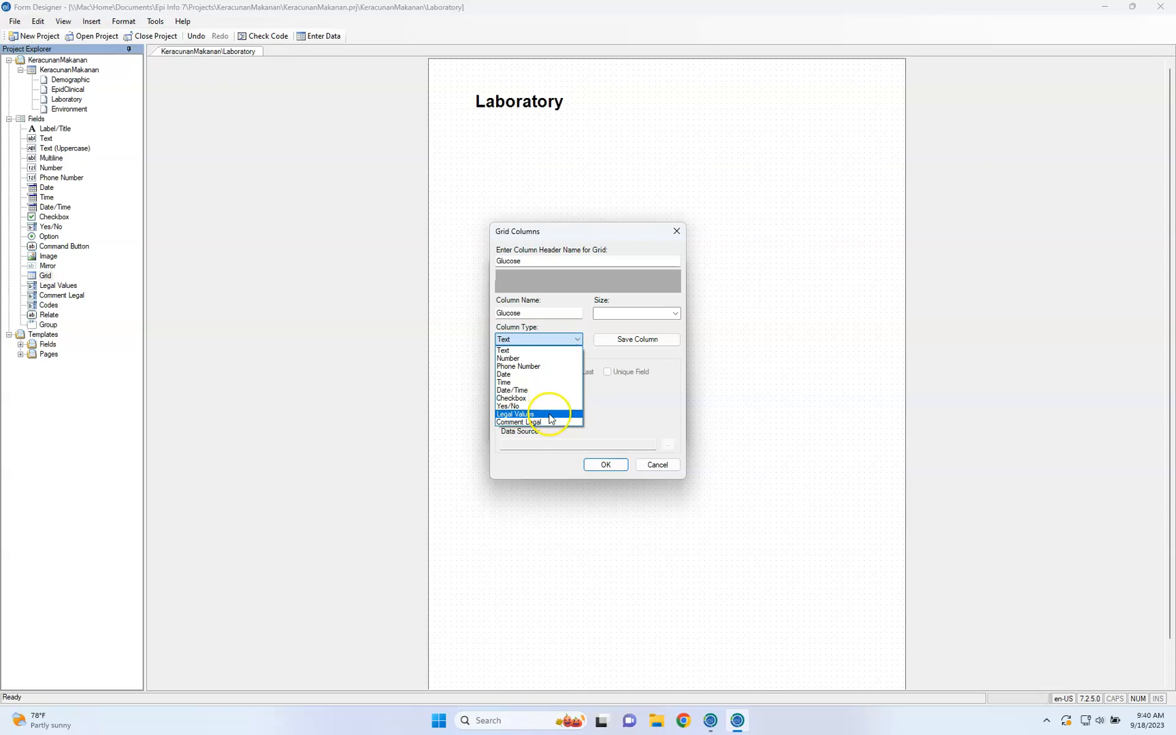
click(557, 358)
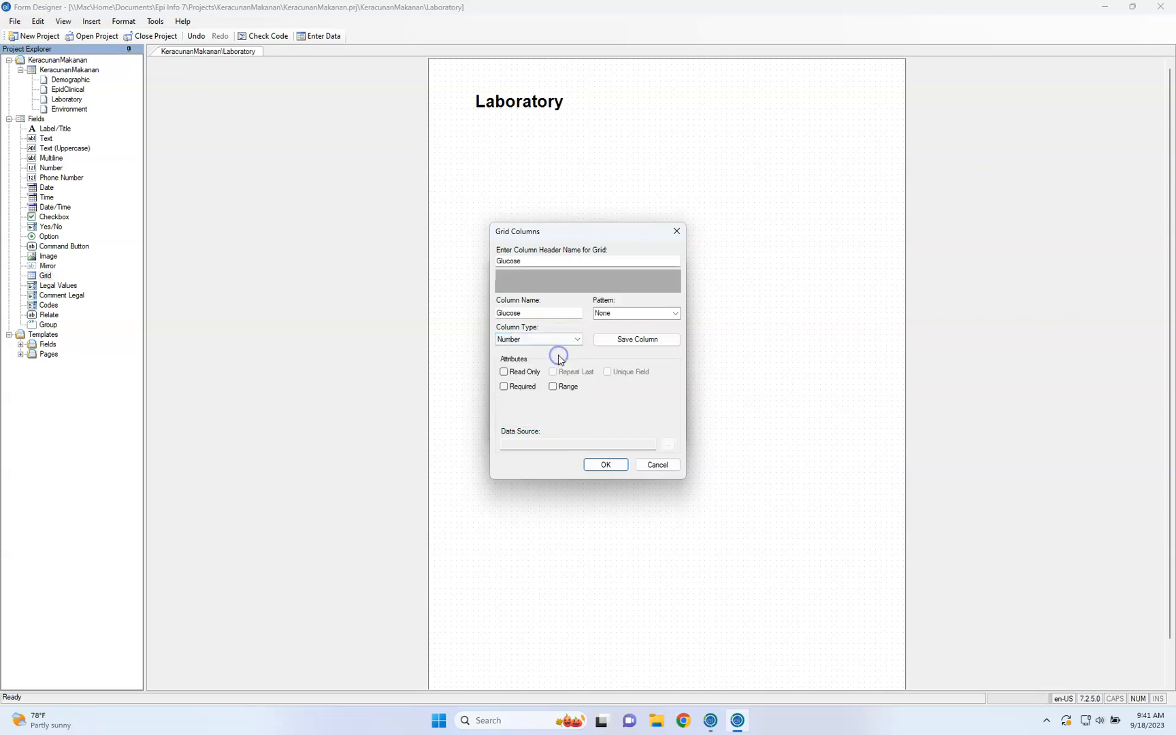
click(526, 390)
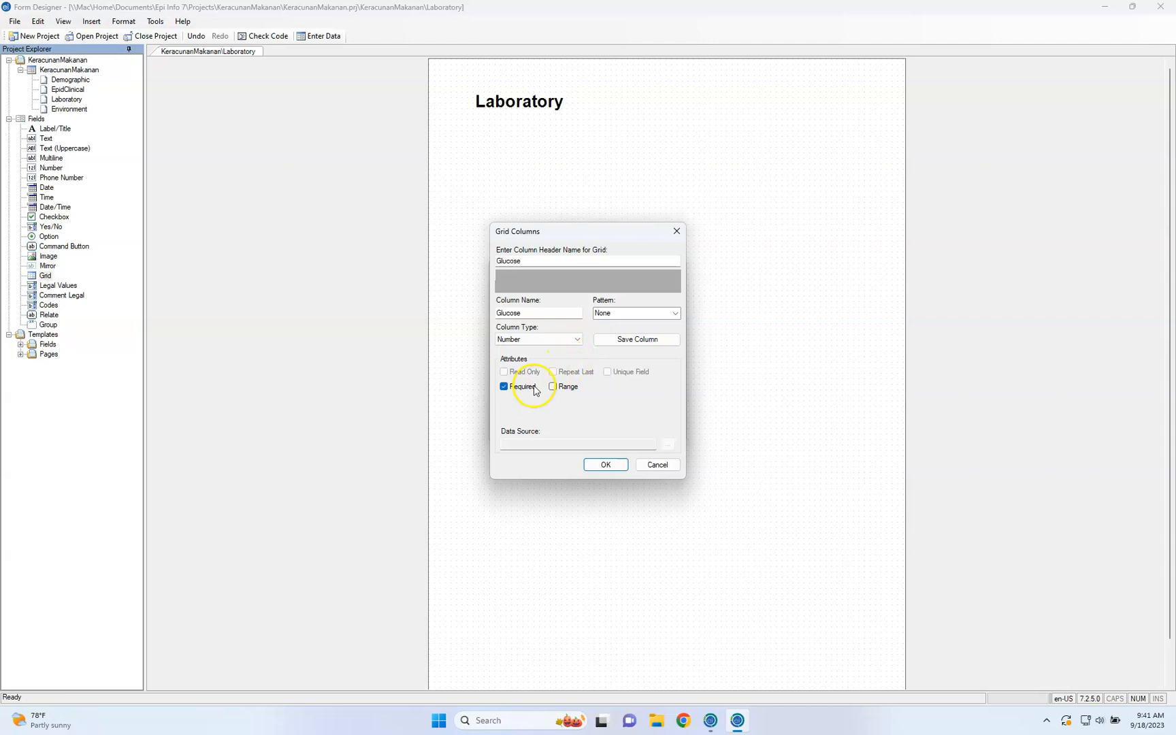
click(535, 388)
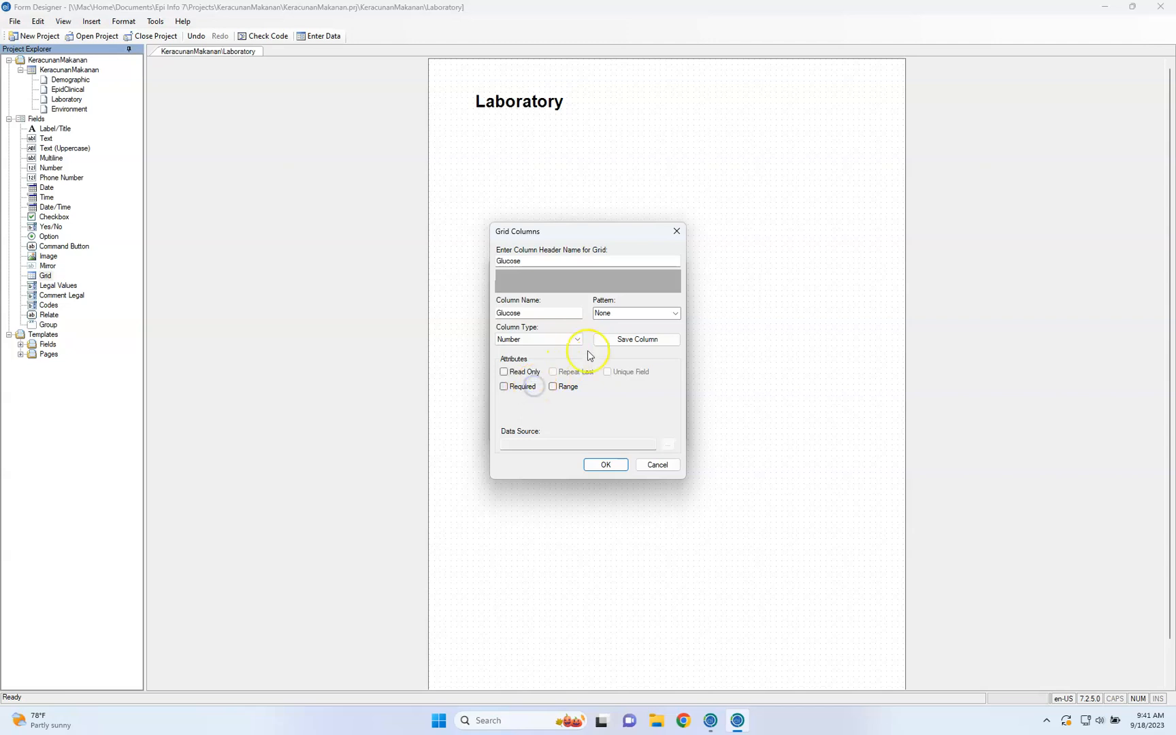
click(637, 339)
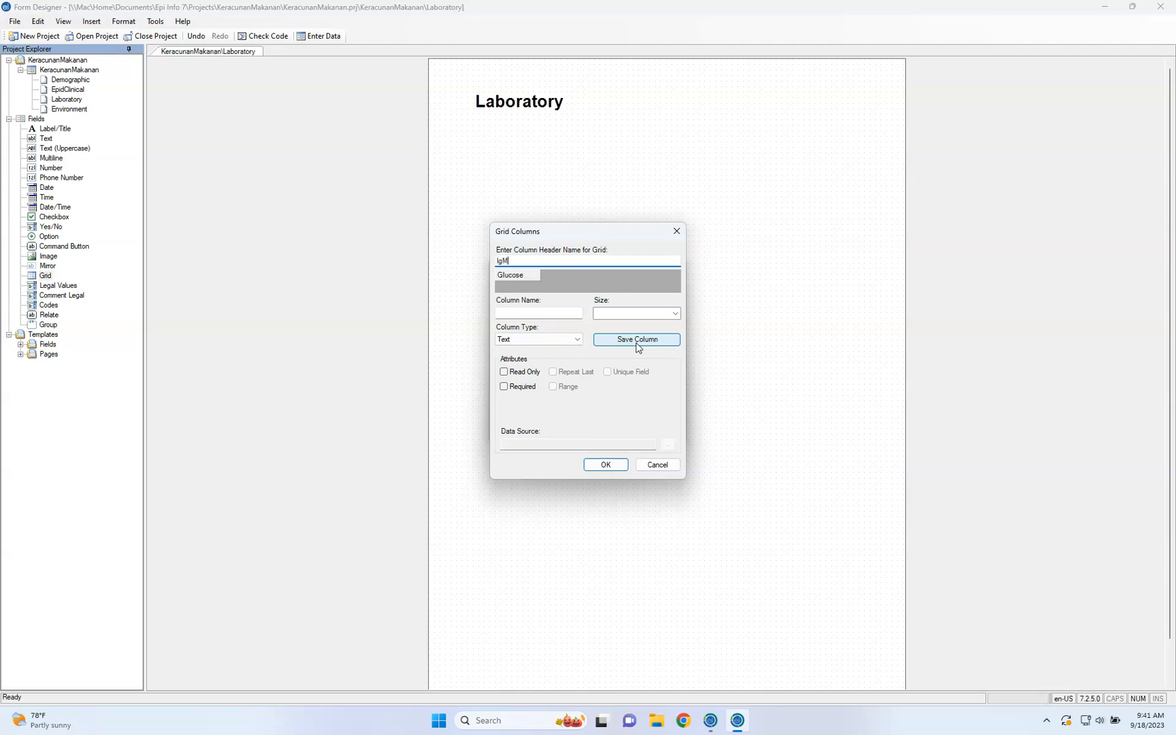
Add a Yes/No column with the header and column name IgM to the grid and save the column
click(557, 308)
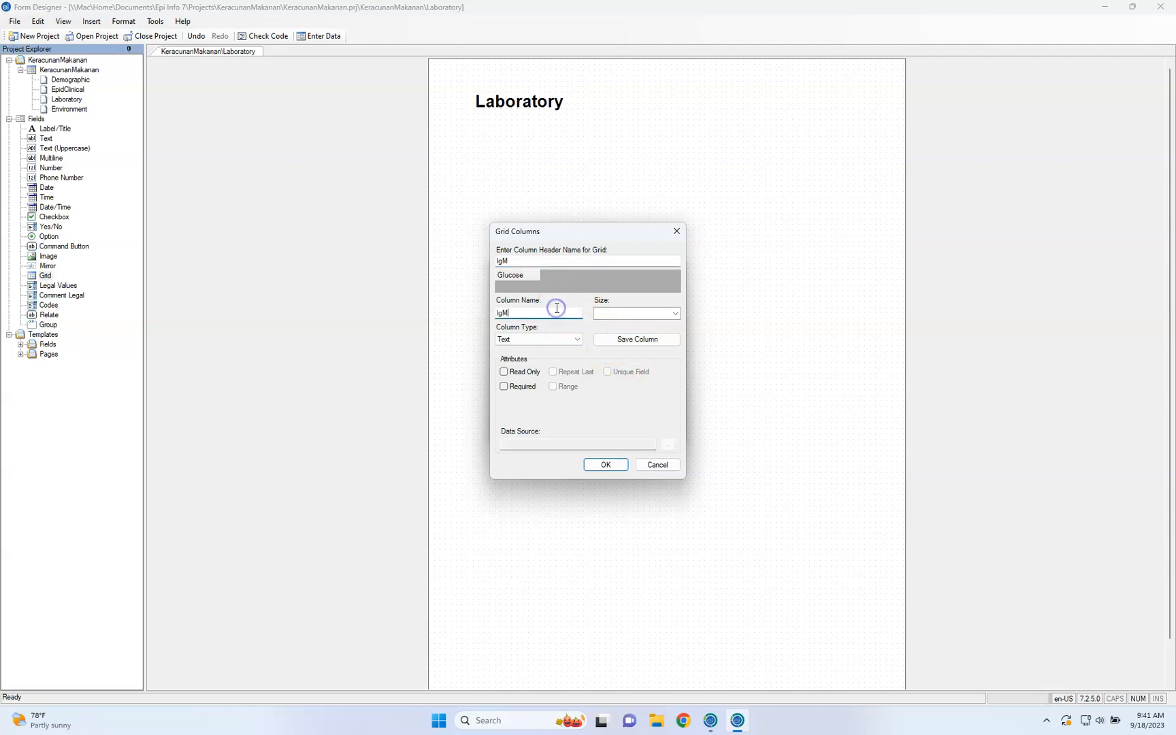
click(552, 338)
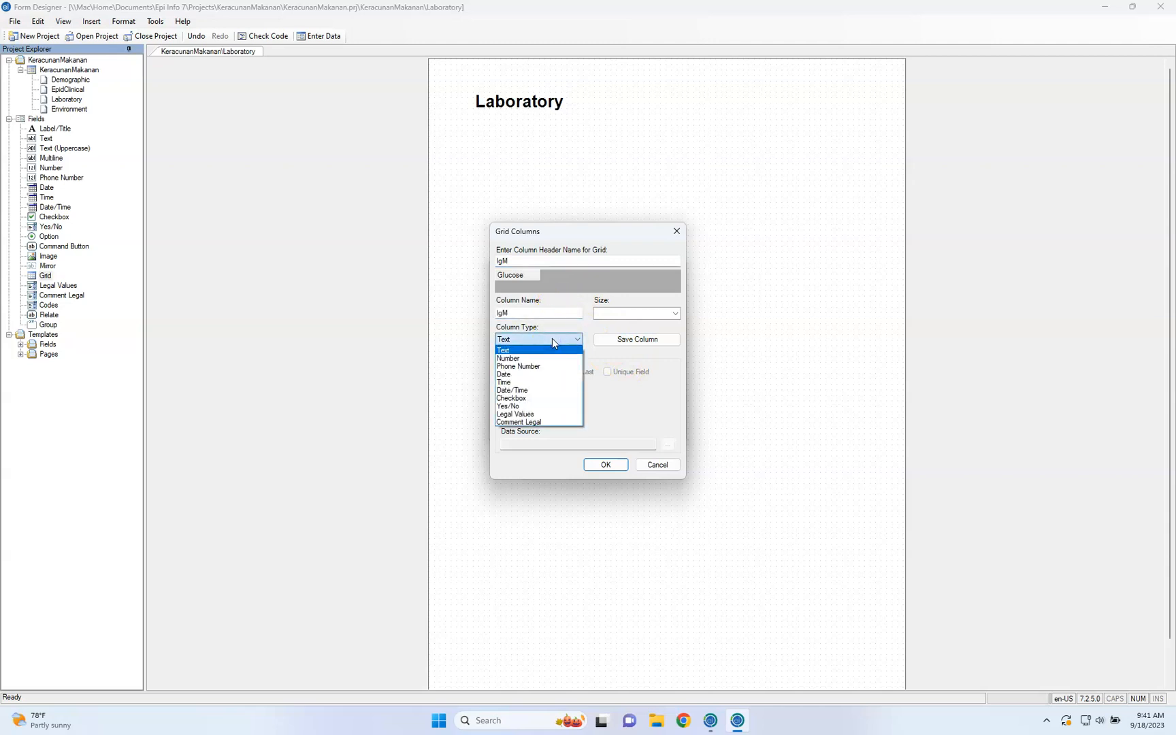
click(550, 406)
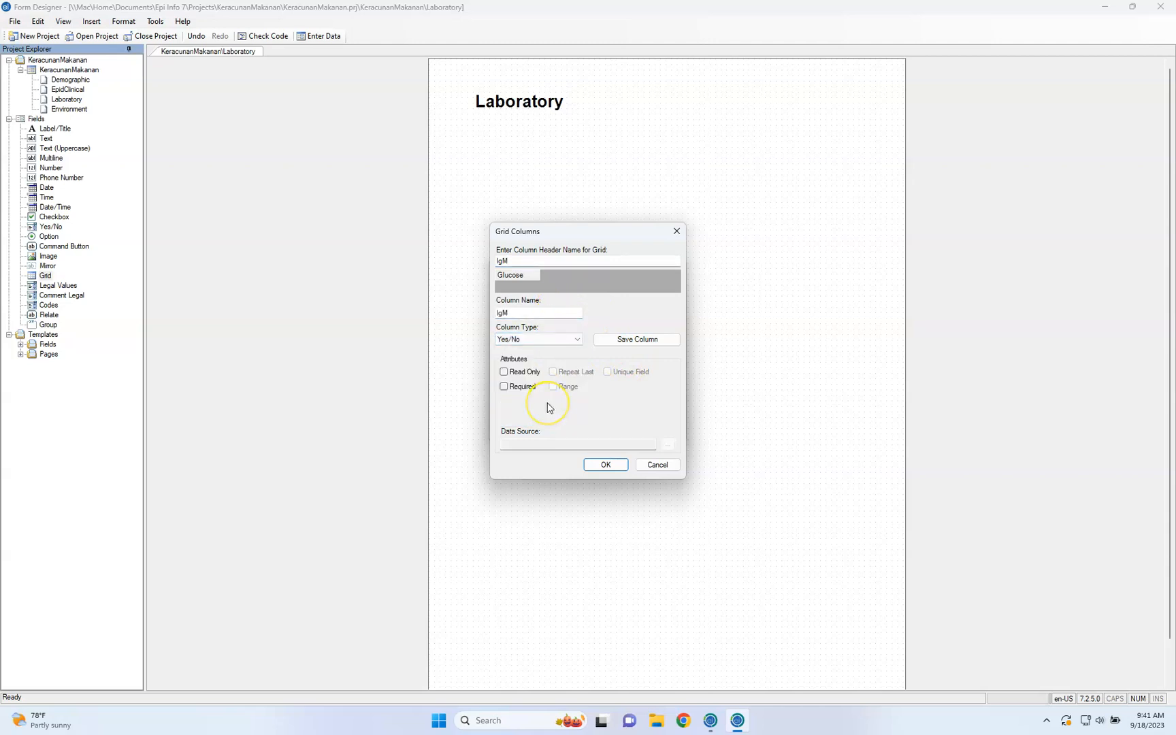
click(625, 340)
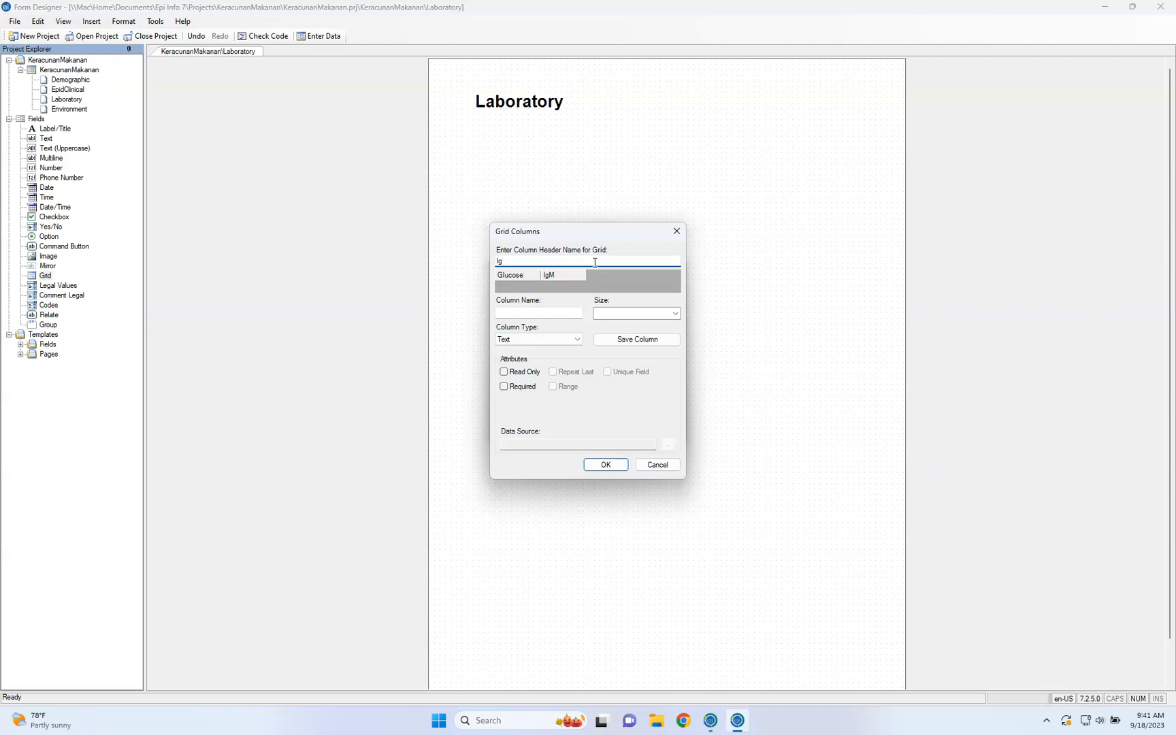
Add a Date/Time column with the header and column name IgG to the grid and save the column
click(559, 312)
click(555, 341)
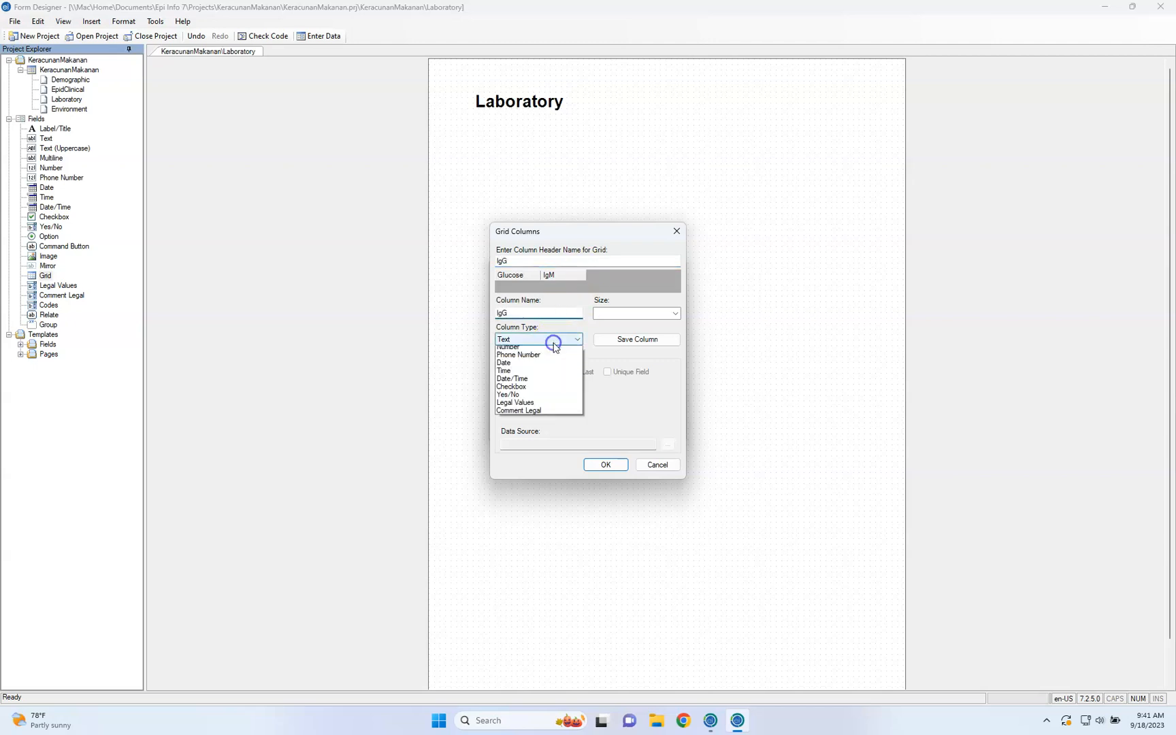
click(555, 390)
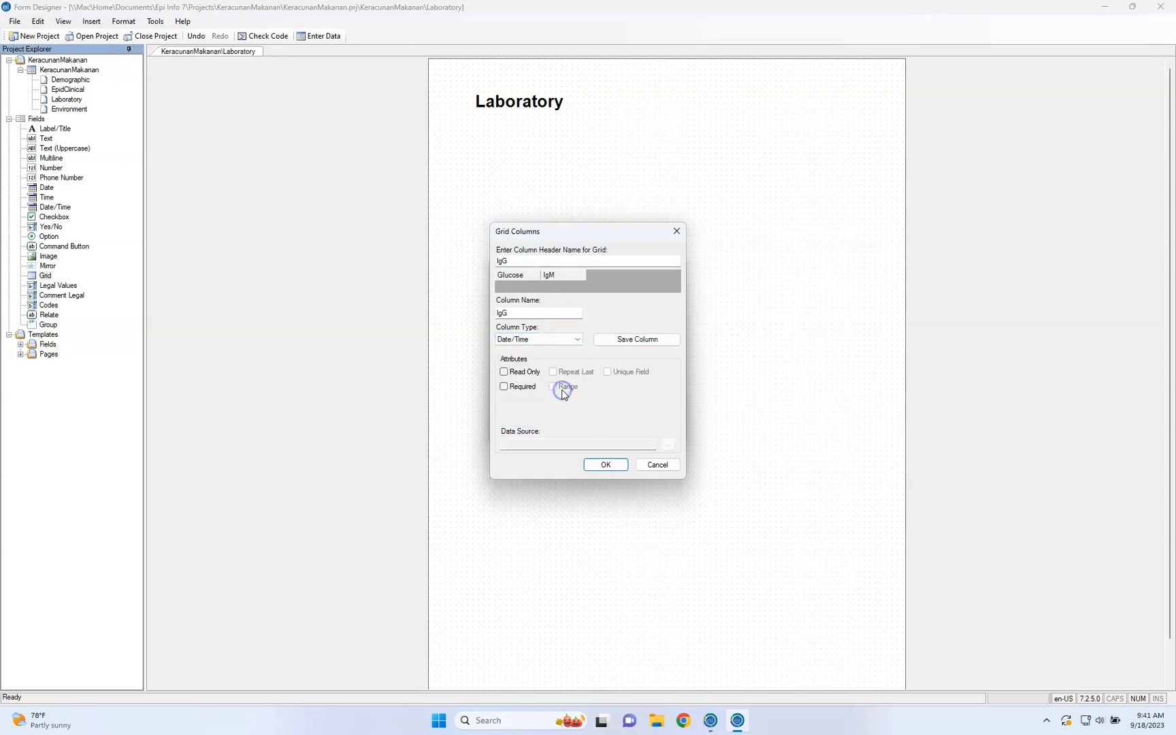
click(627, 349)
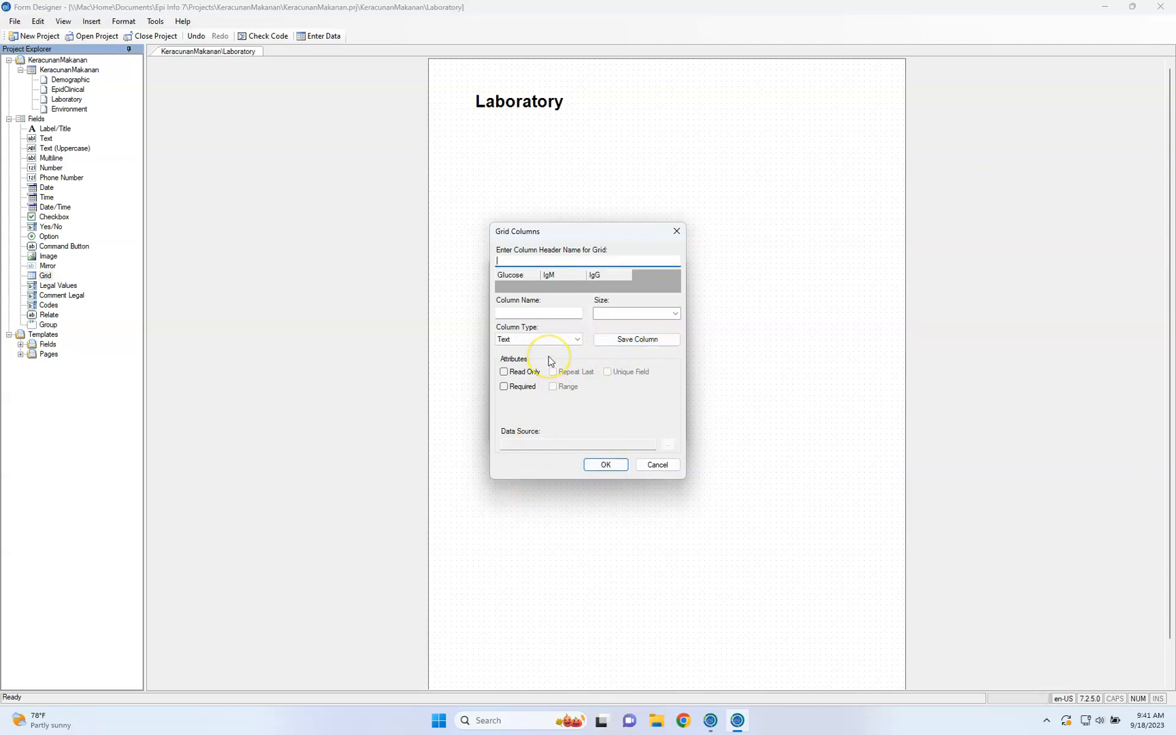
Review the column types of the saved IgM and IgG grid columns
click(567, 285)
click(558, 341)
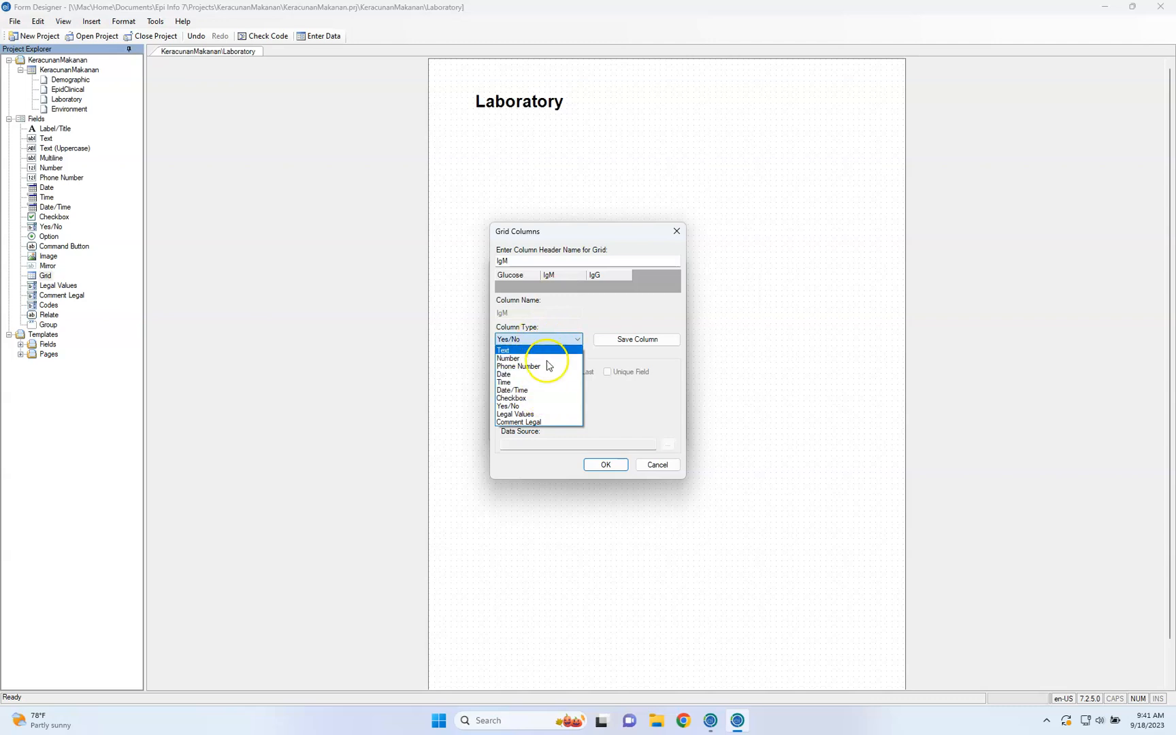
click(538, 405)
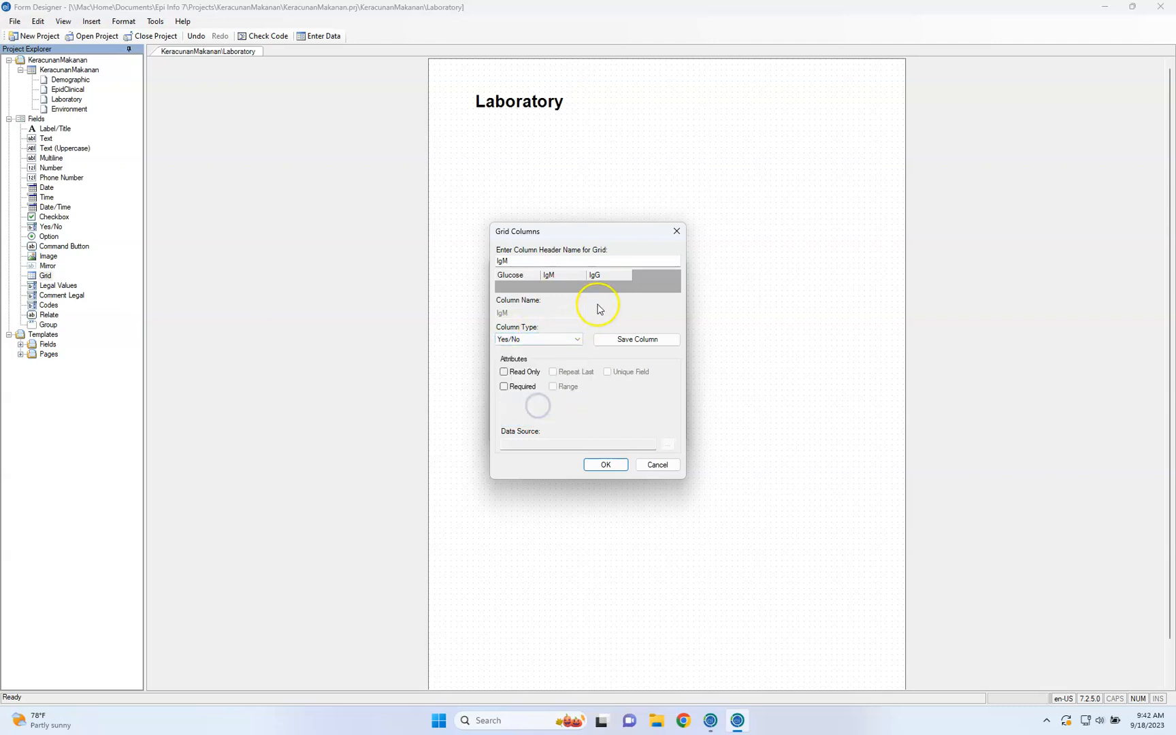
click(622, 273)
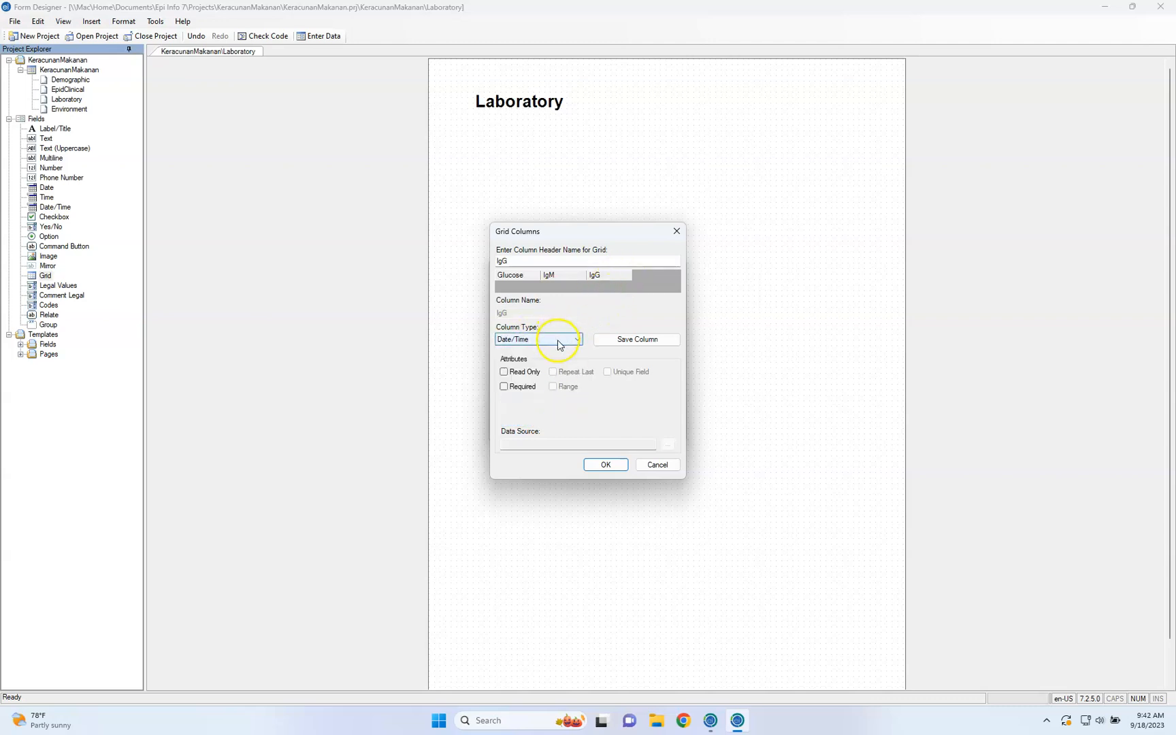
Enable a range on the Glucose column with a lower limit of 4 and an upper limit of 10
click(524, 275)
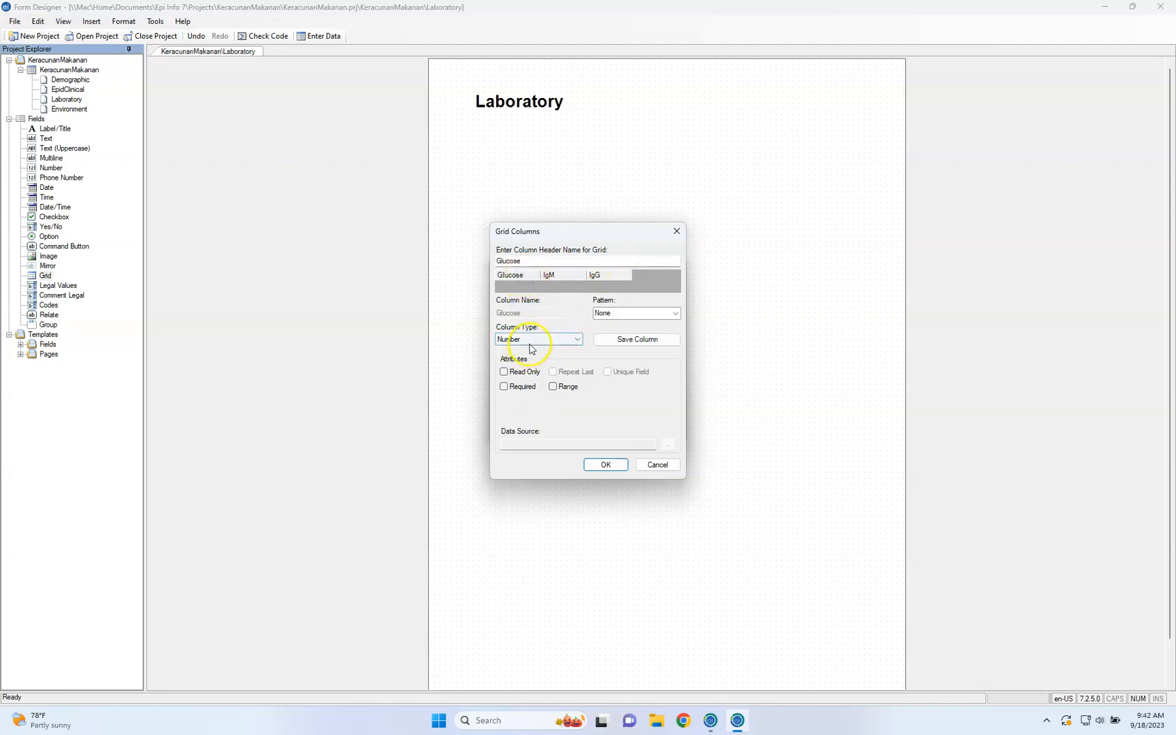
click(555, 388)
click(525, 410)
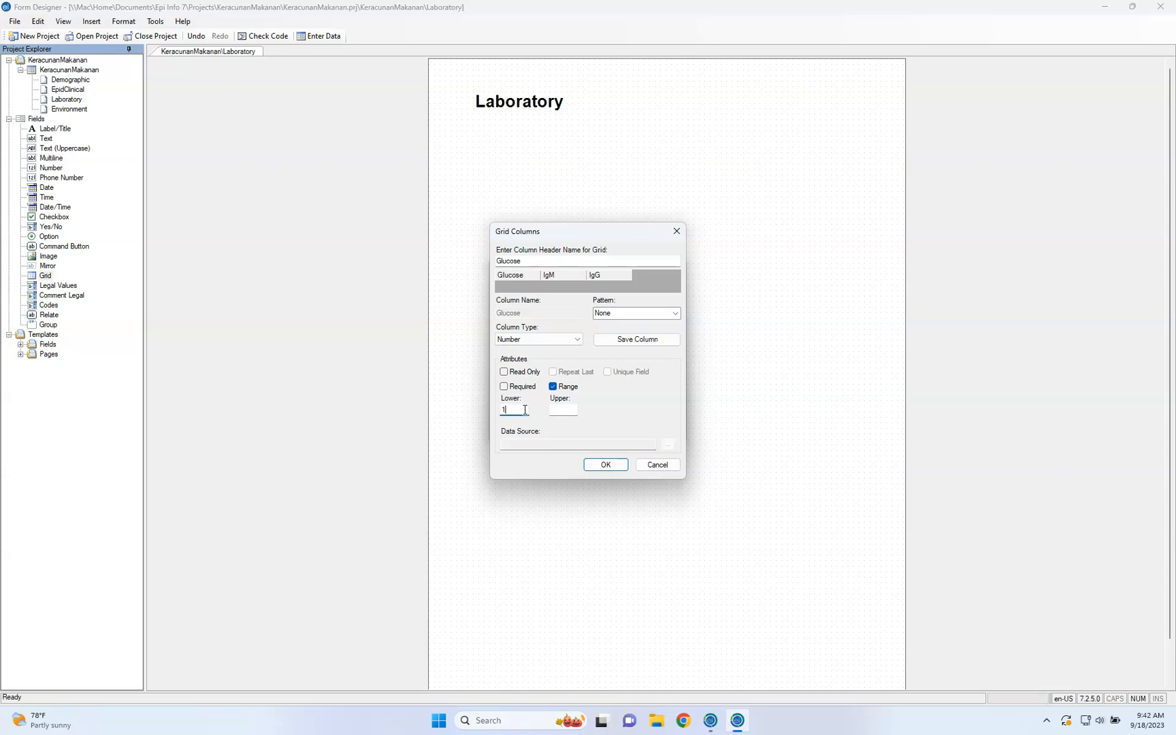
key(Tab)
click(512, 410)
text(3)
click(557, 387)
click(555, 387)
click(515, 409)
text(4)
click(562, 409)
text(10)
Save the Glucose column and accept the column definitions to add the Keputusan Darah grid to the page
click(605, 465)
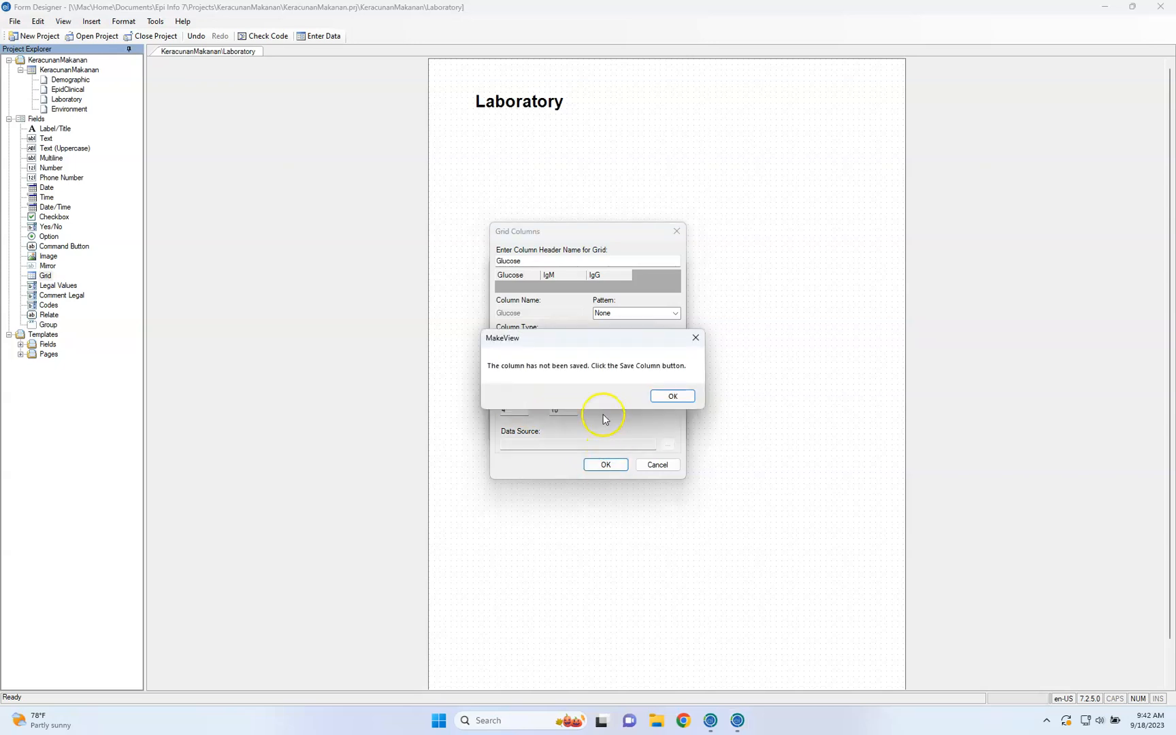
click(671, 395)
click(651, 340)
click(606, 465)
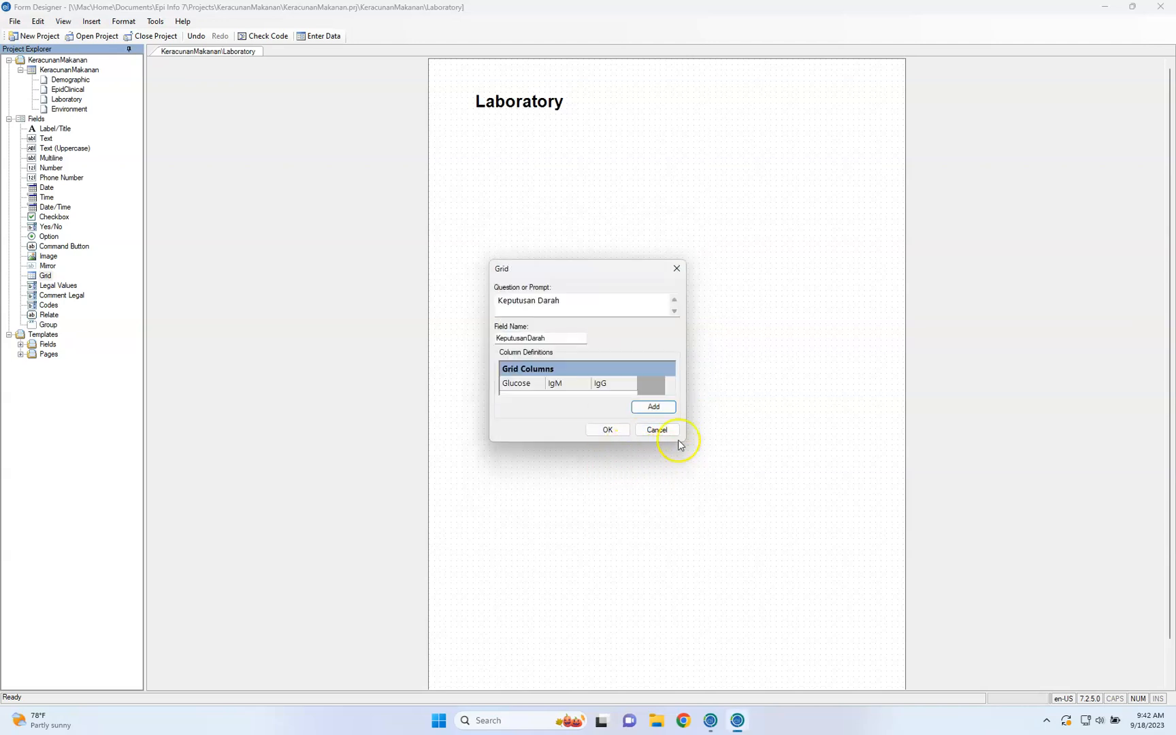
click(608, 430)
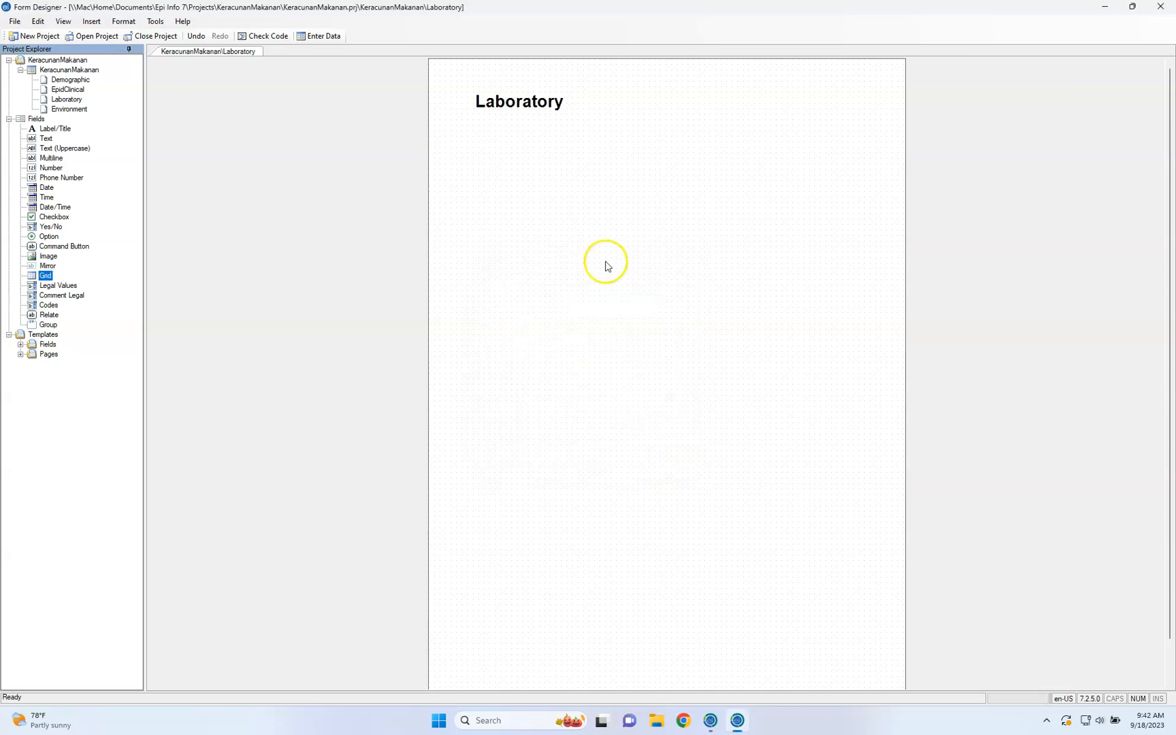
Make the Keputusan Darah grid wider and shorter so that all three of its columns fit
click(605, 297)
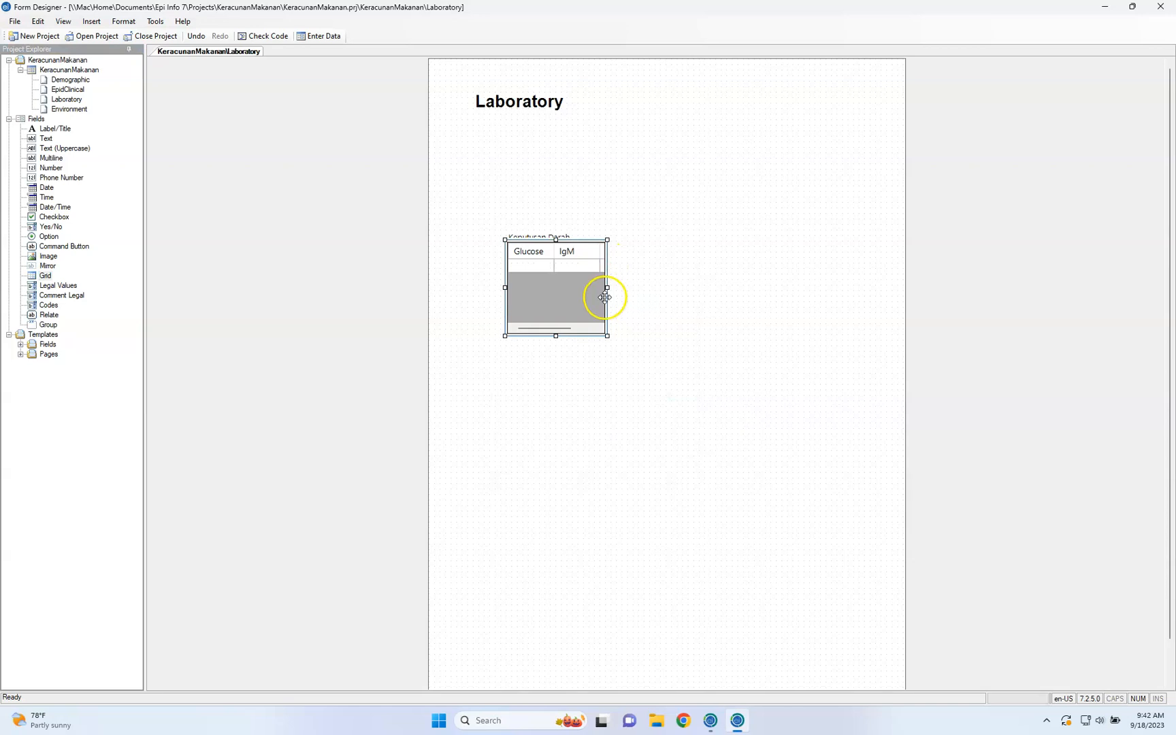
drag(608, 335, 660, 285)
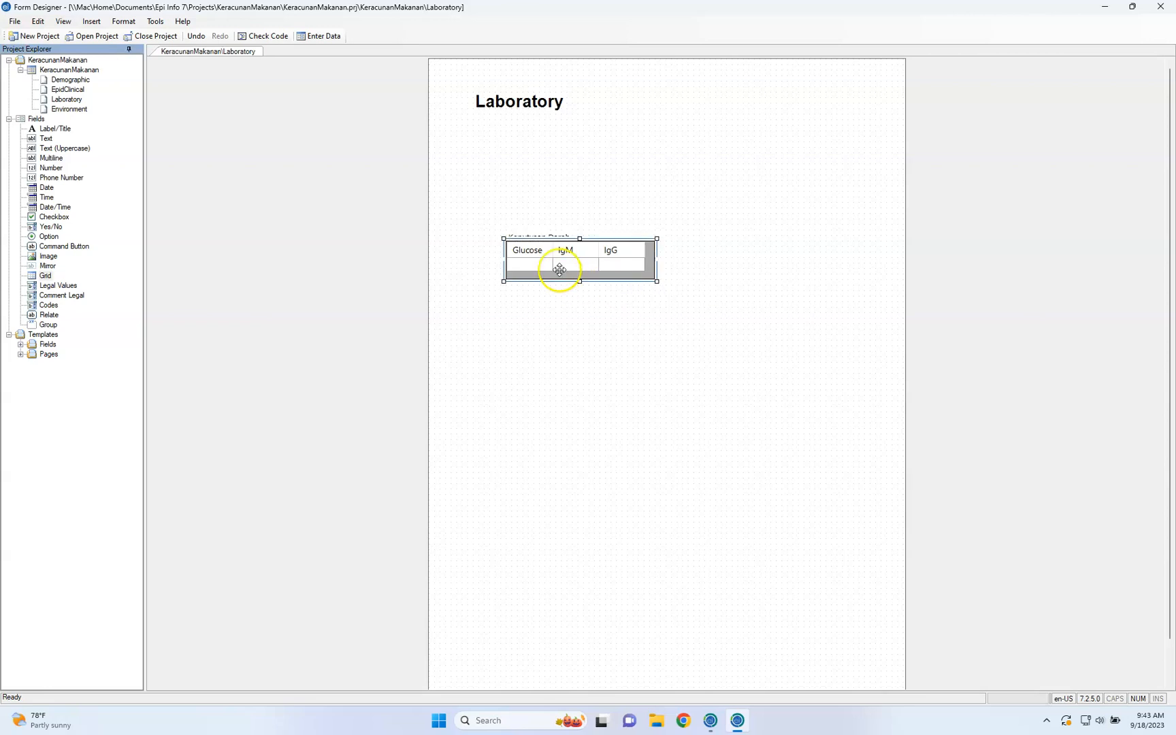
click(528, 264)
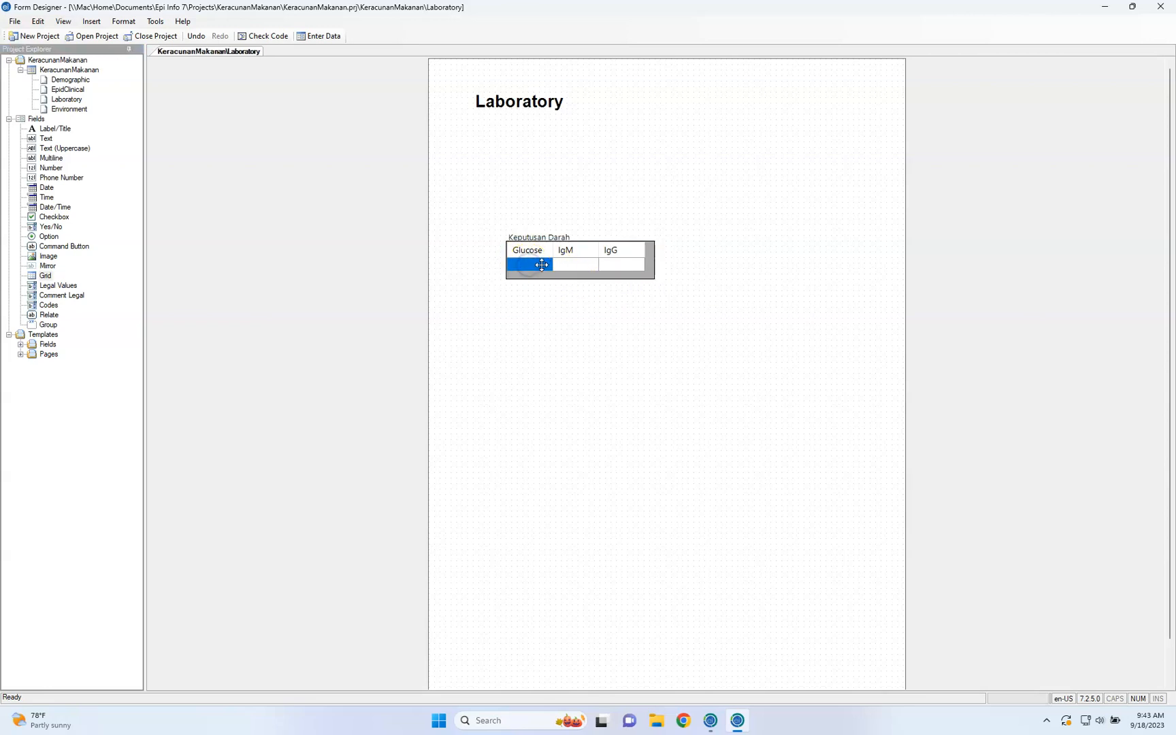
click(527, 266)
click(593, 280)
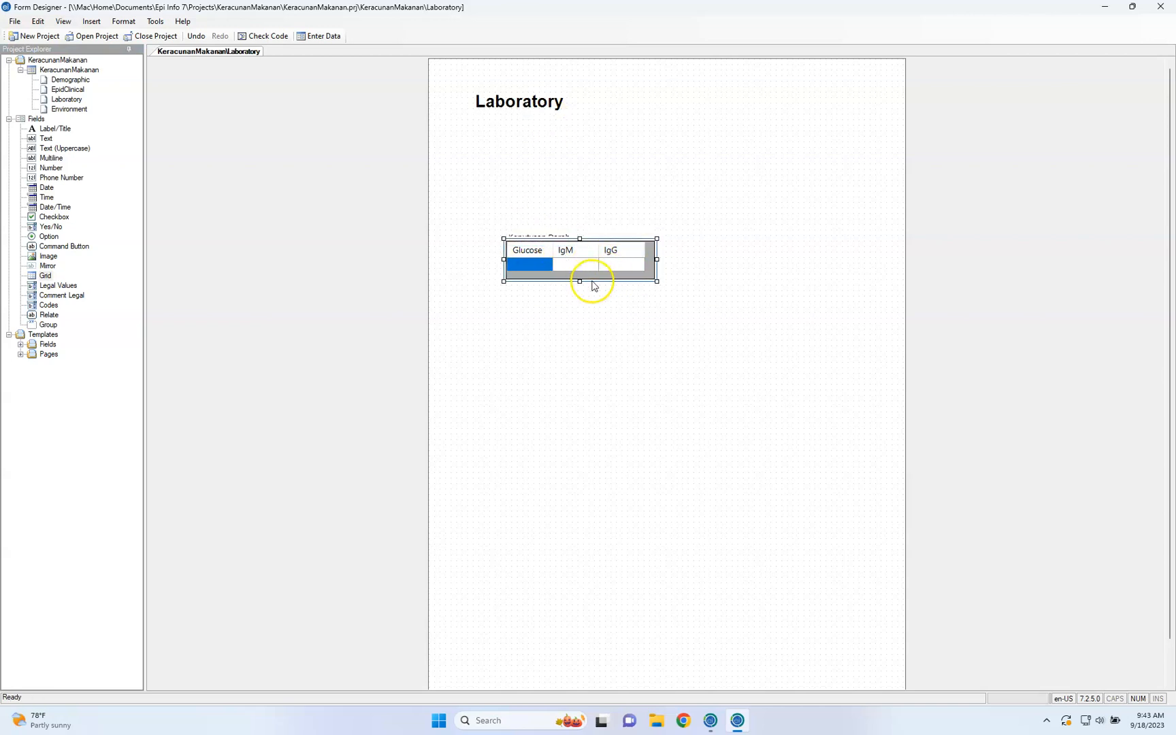
Move the Keputusan Darah grid with its prompt directly below the Laboratory title
click(680, 182)
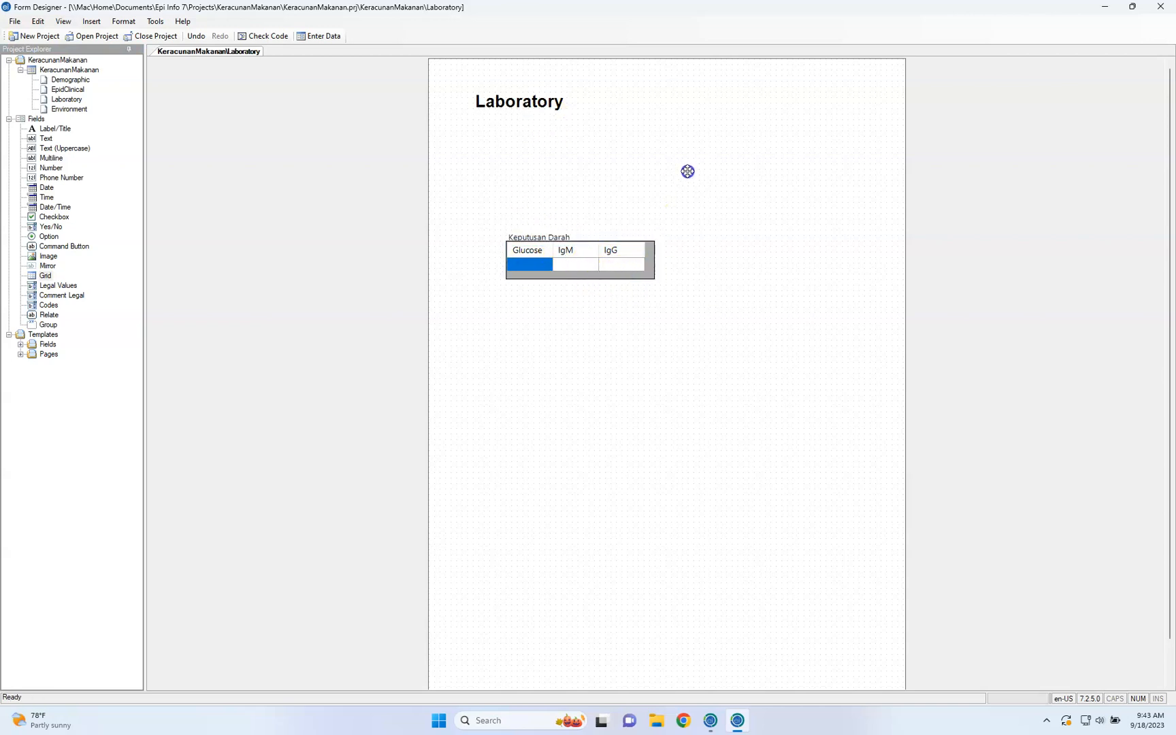
click(647, 272)
click(697, 185)
drag(567, 231, 525, 139)
click(542, 202)
click(560, 182)
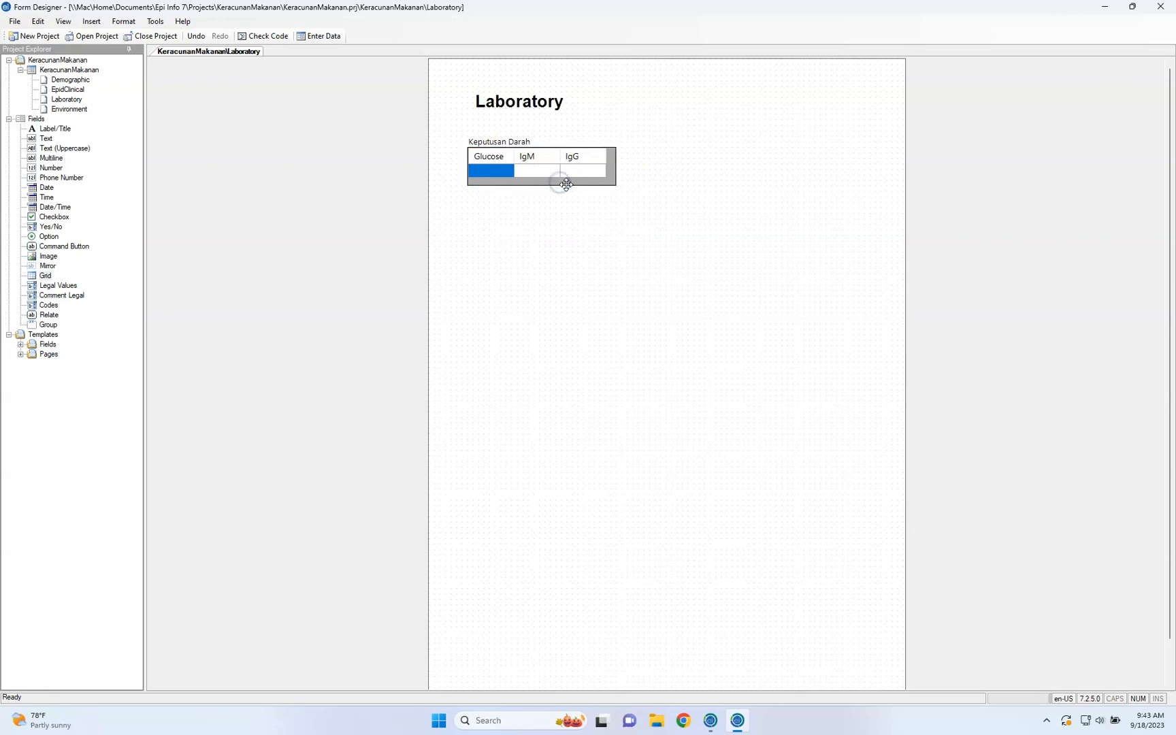
click(610, 170)
drag(610, 171, 647, 137)
click(600, 149)
click(600, 178)
drag(600, 179, 596, 231)
click(523, 208)
Switch to Enter for data entry and record a Glucose value of 4.5 in the Laboratory page's grid
click(333, 37)
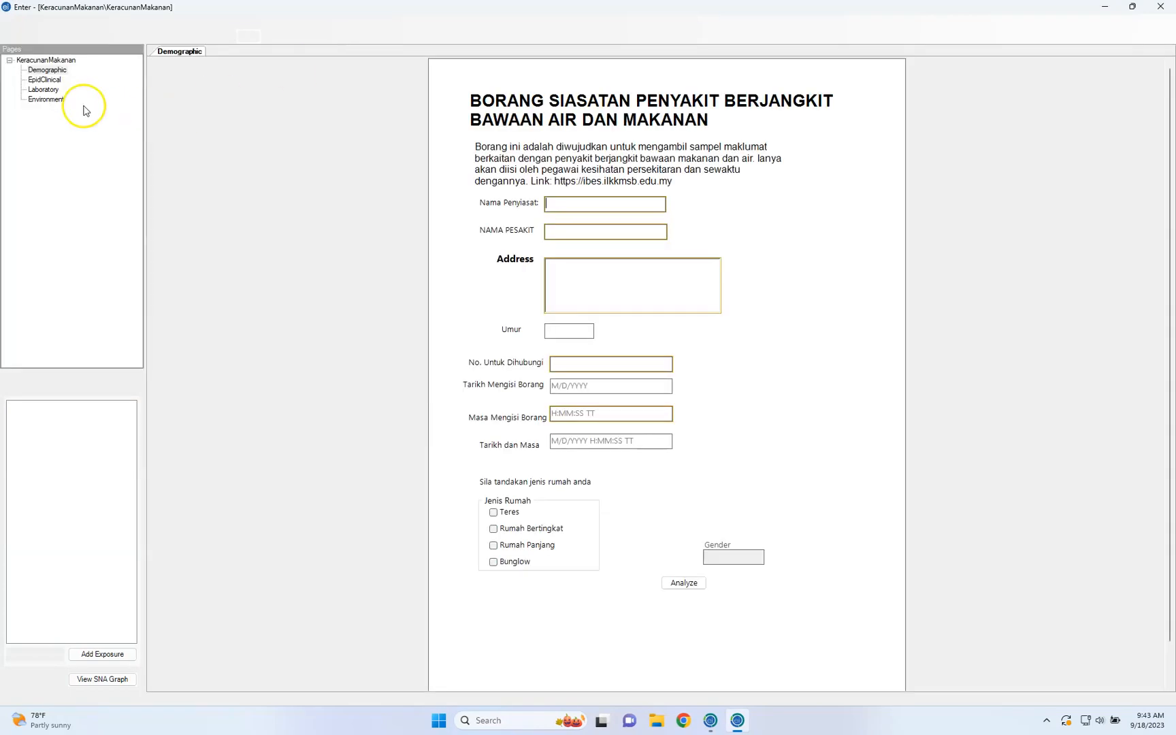
click(51, 91)
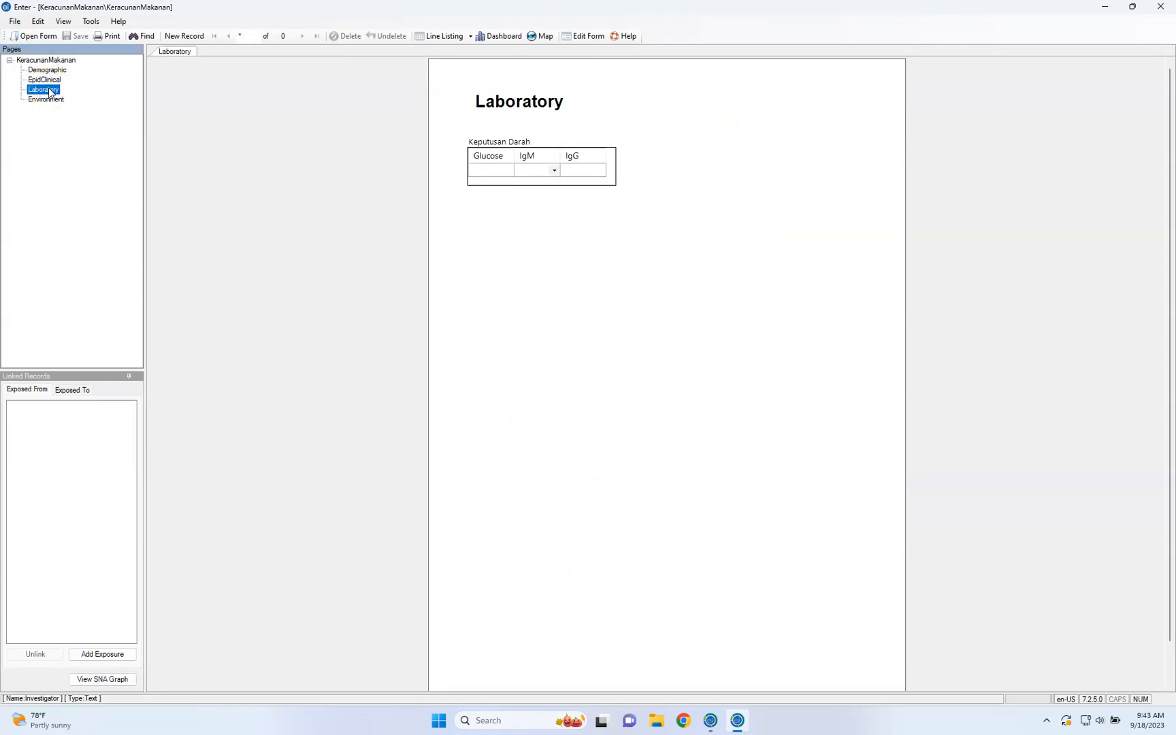
click(495, 175)
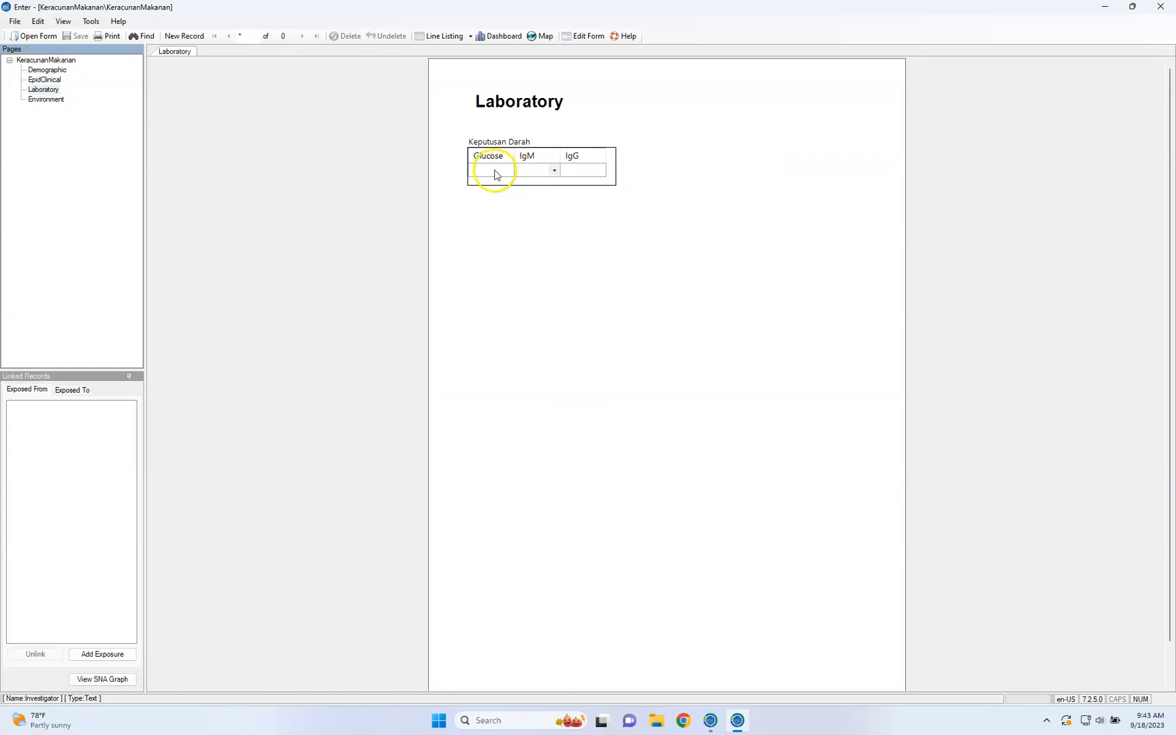
click(491, 170)
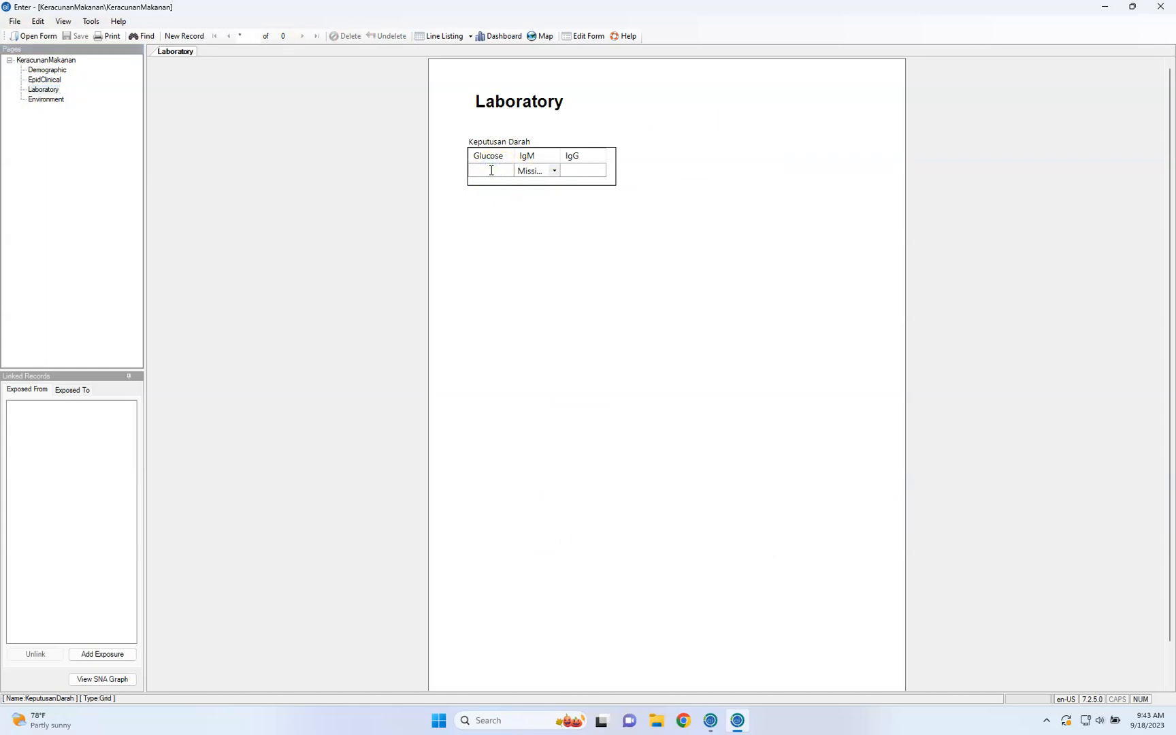
text(4.5)
Set IgM to Yes and IgG to the date 9/18/2023 in the grid's first row
click(521, 171)
click(555, 171)
click(552, 191)
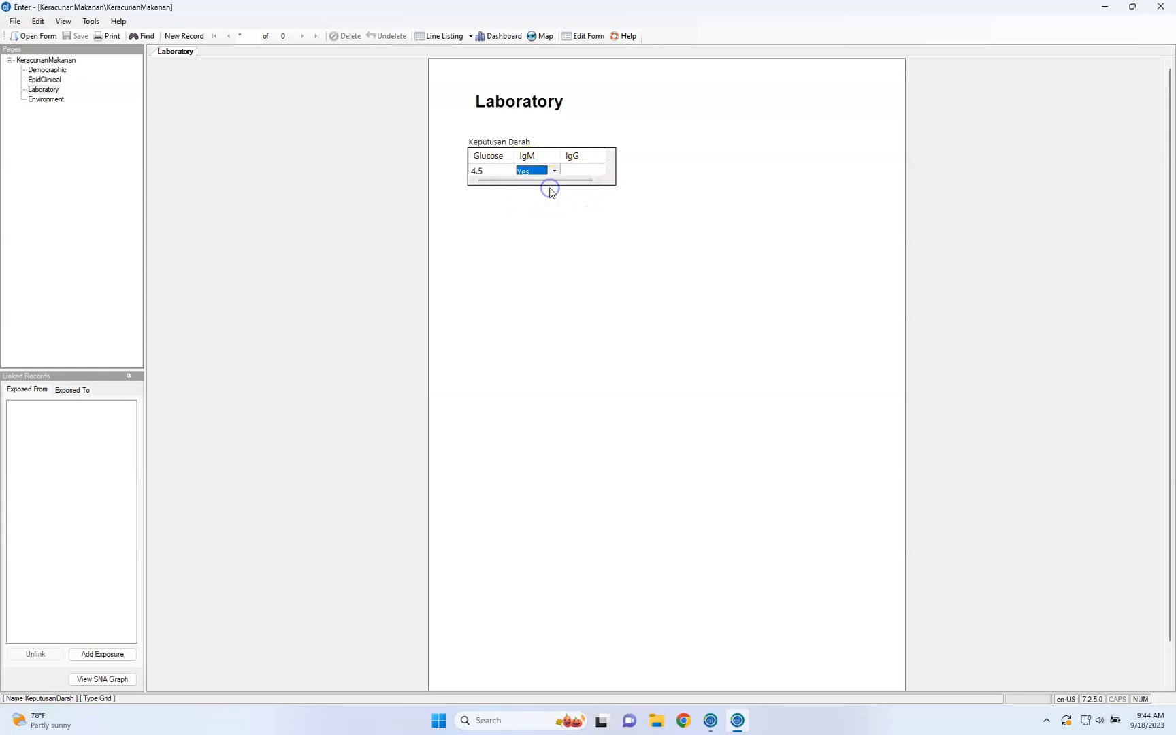
click(578, 171)
click(580, 171)
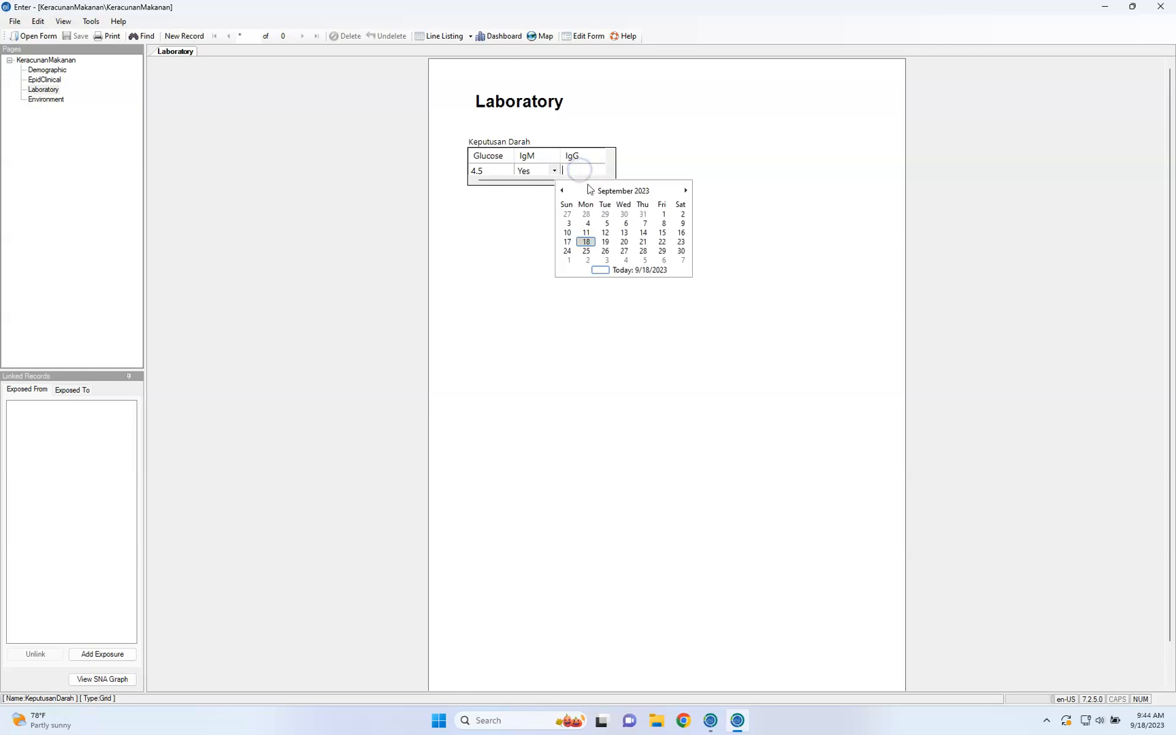
click(586, 242)
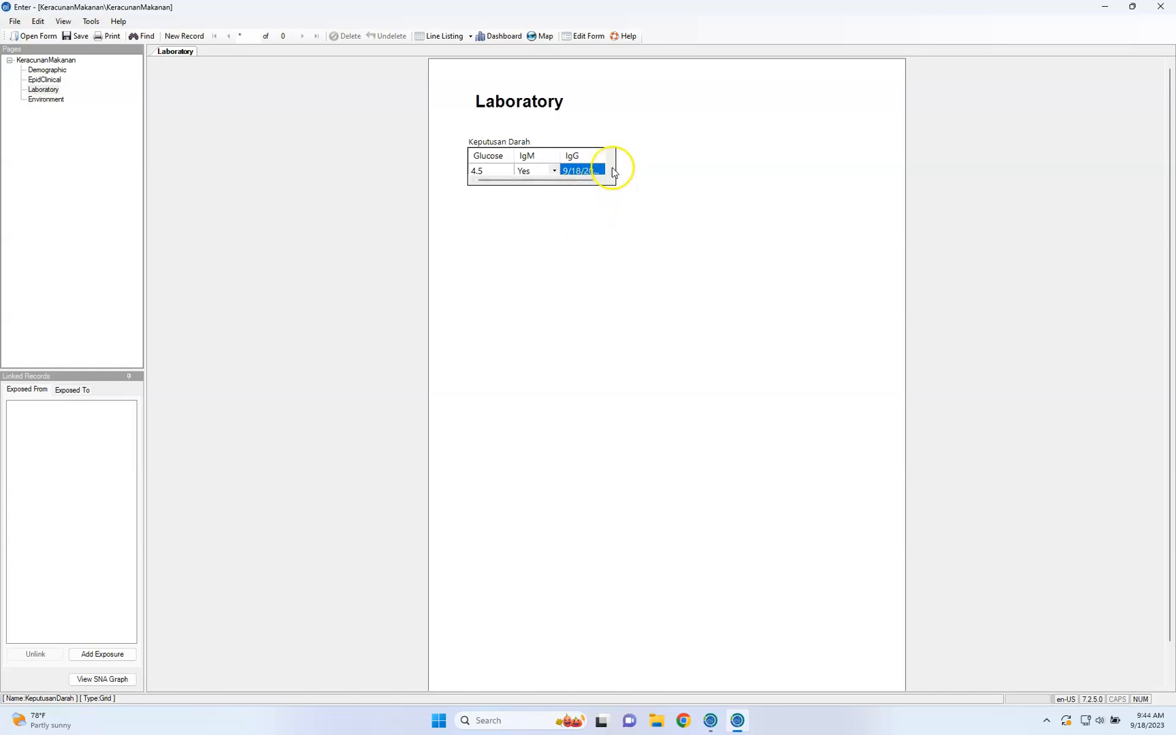
Return to form editing without saving the test record and open the Laboratory page
click(589, 38)
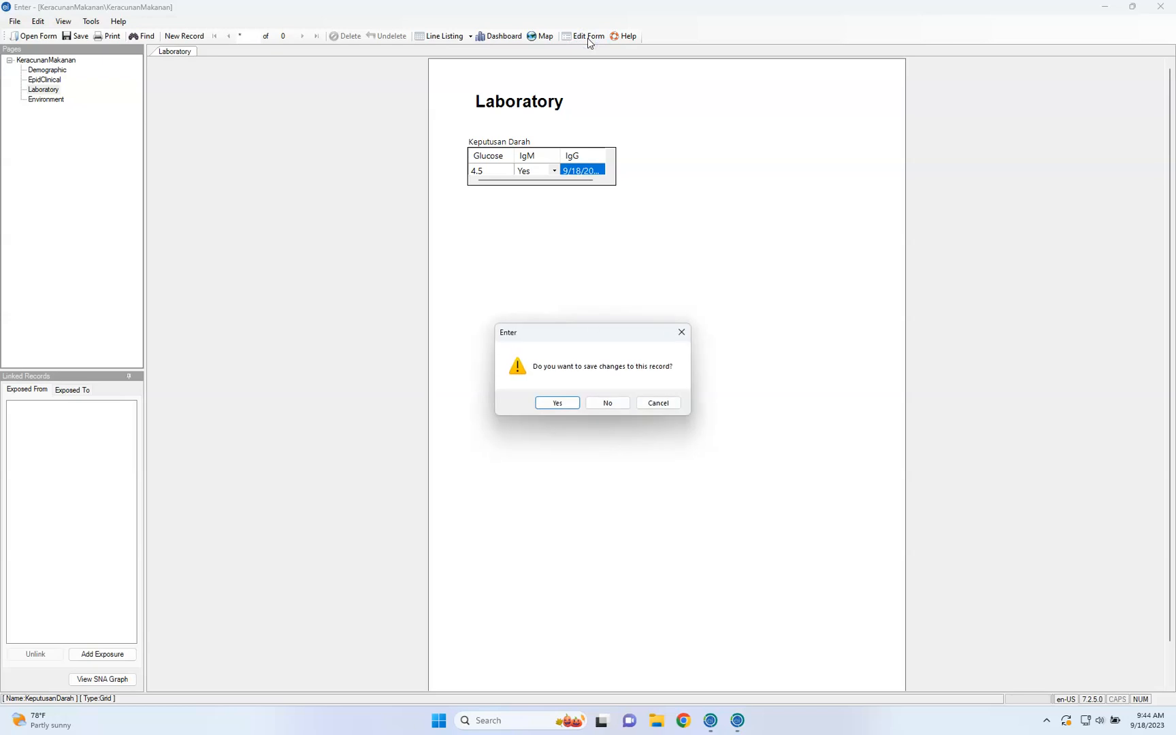
click(616, 404)
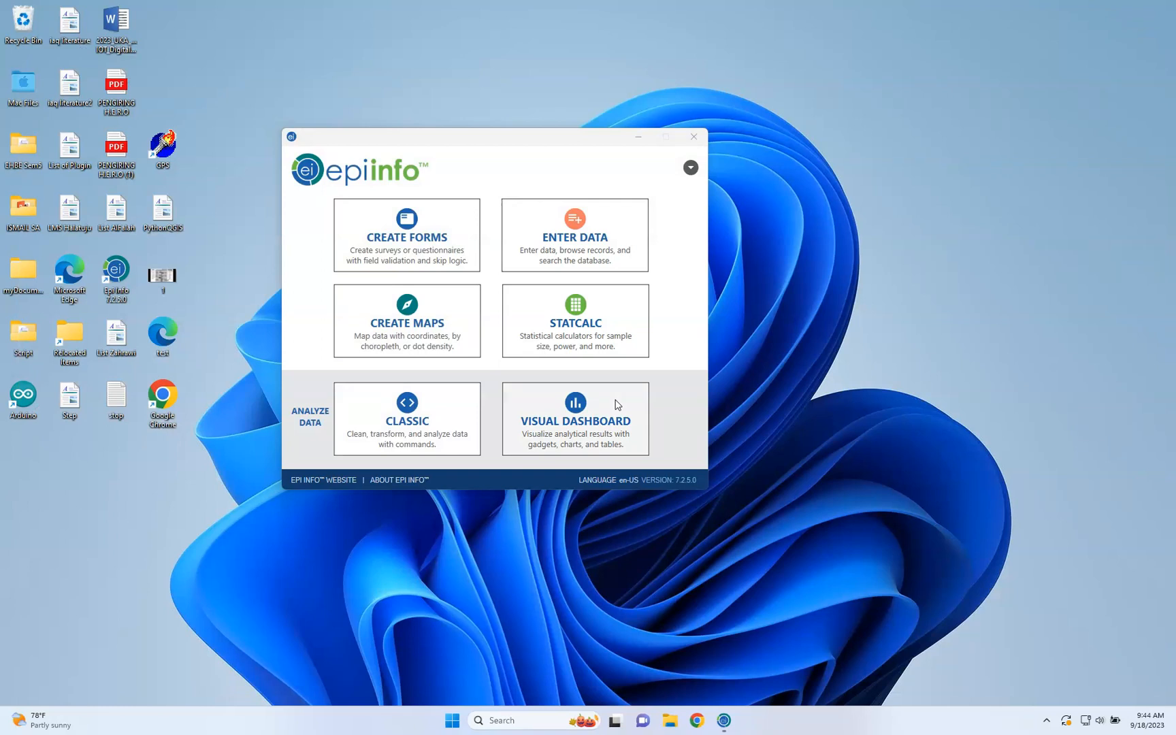
click(615, 404)
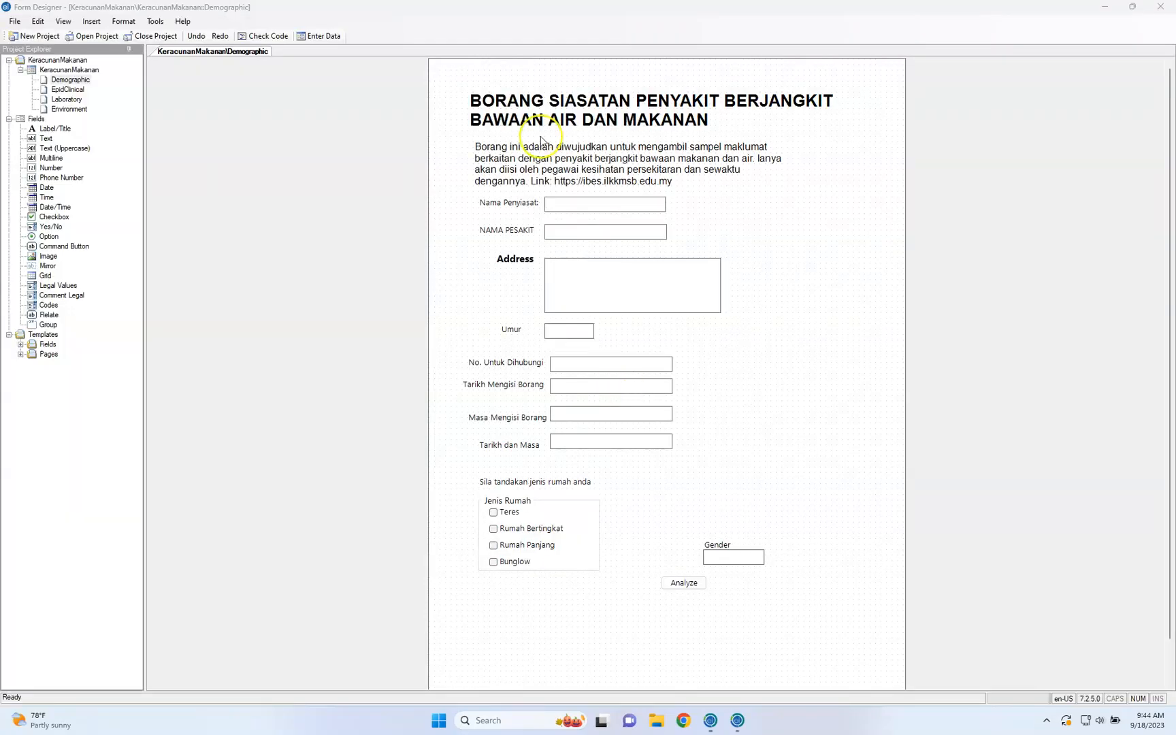
click(67, 99)
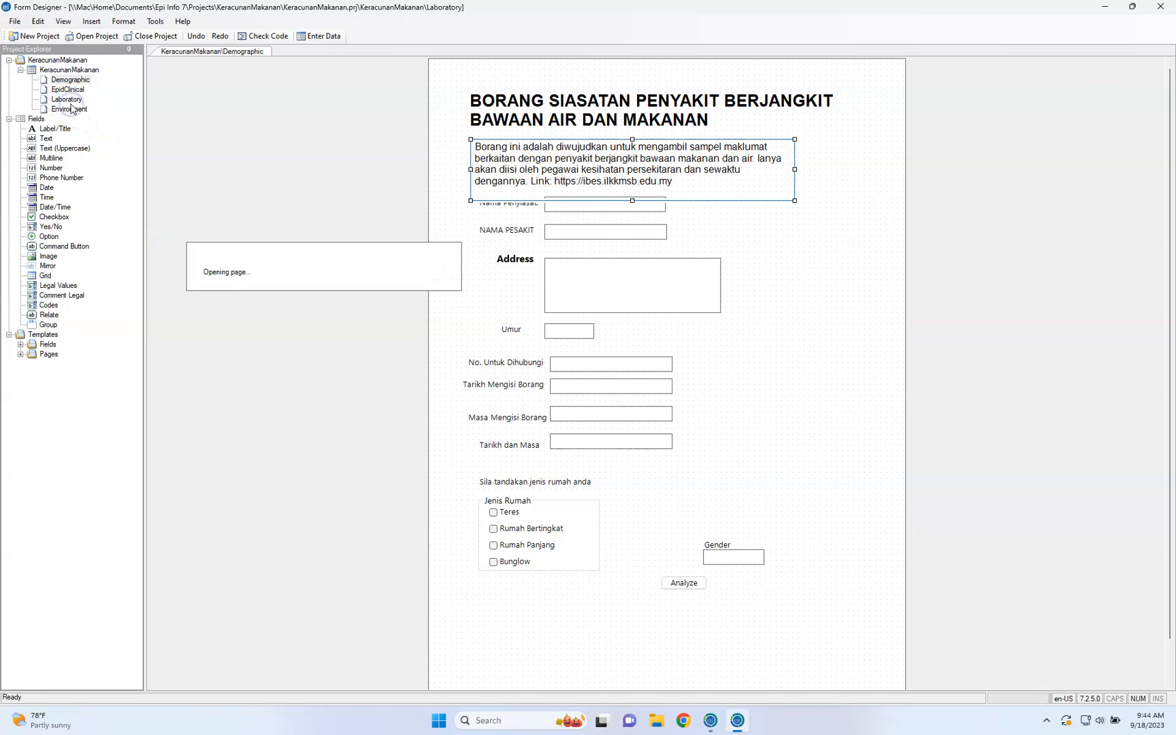
click(62, 107)
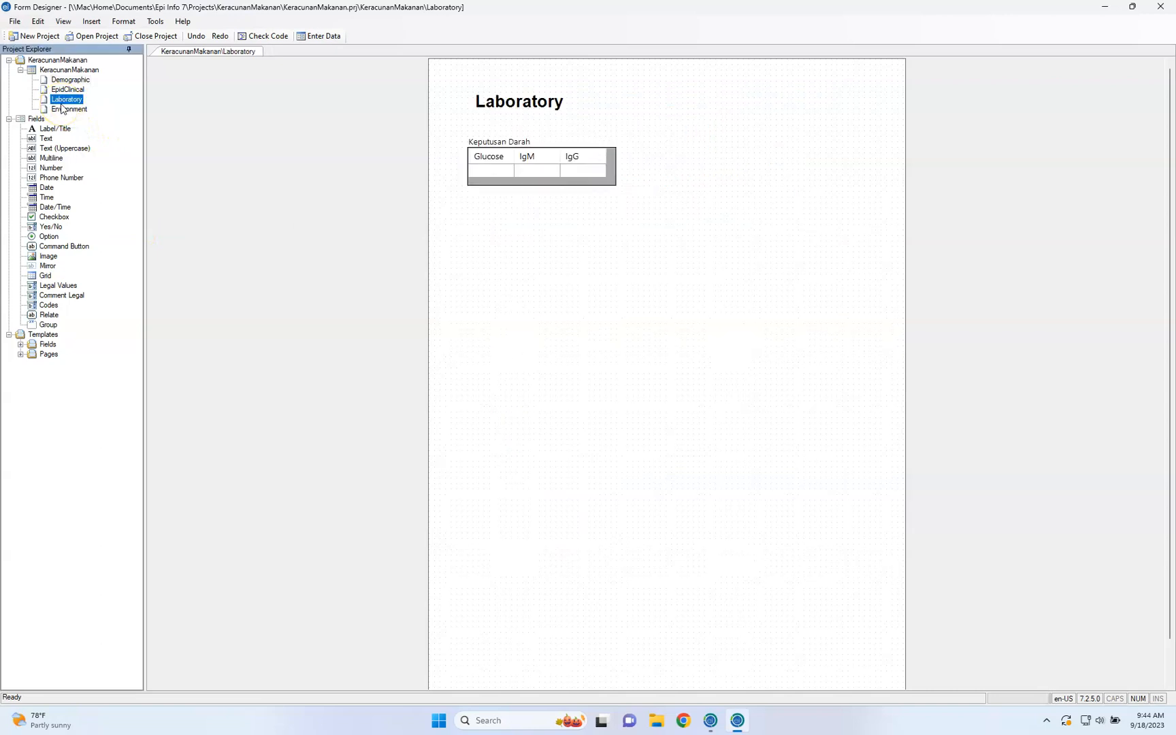
Delete the Keputusan Darah grid from the Laboratory page
click(541, 147)
right_click(539, 146)
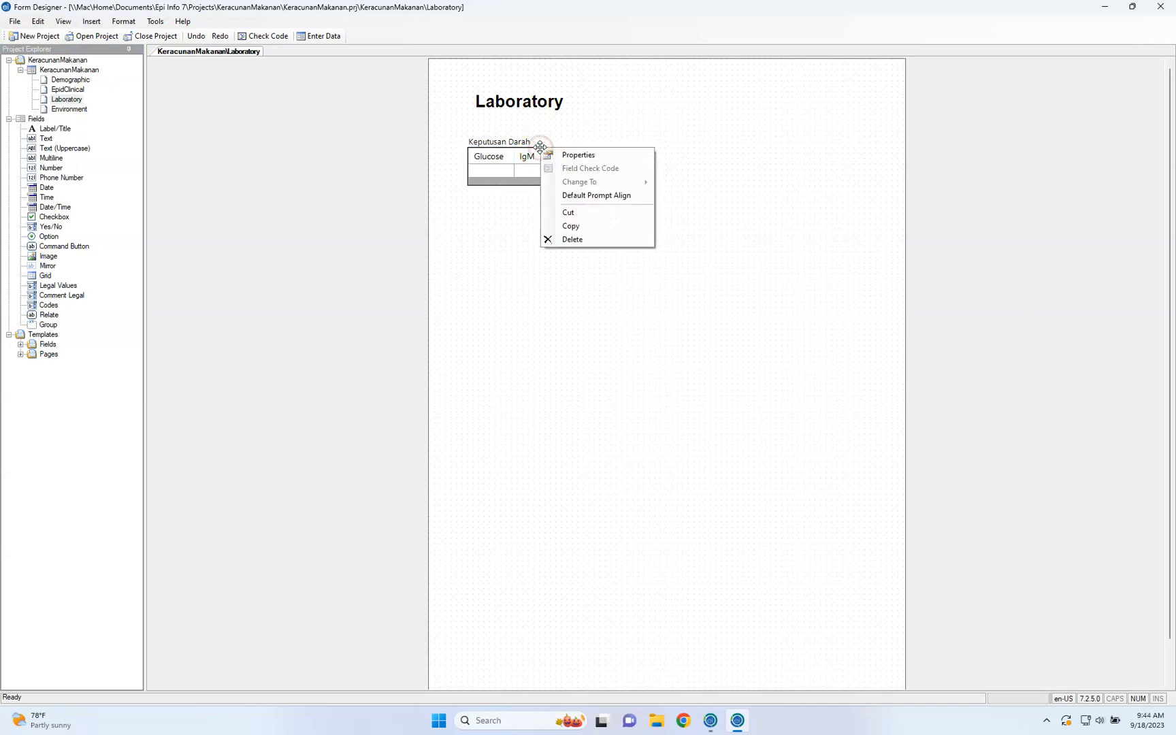
click(572, 246)
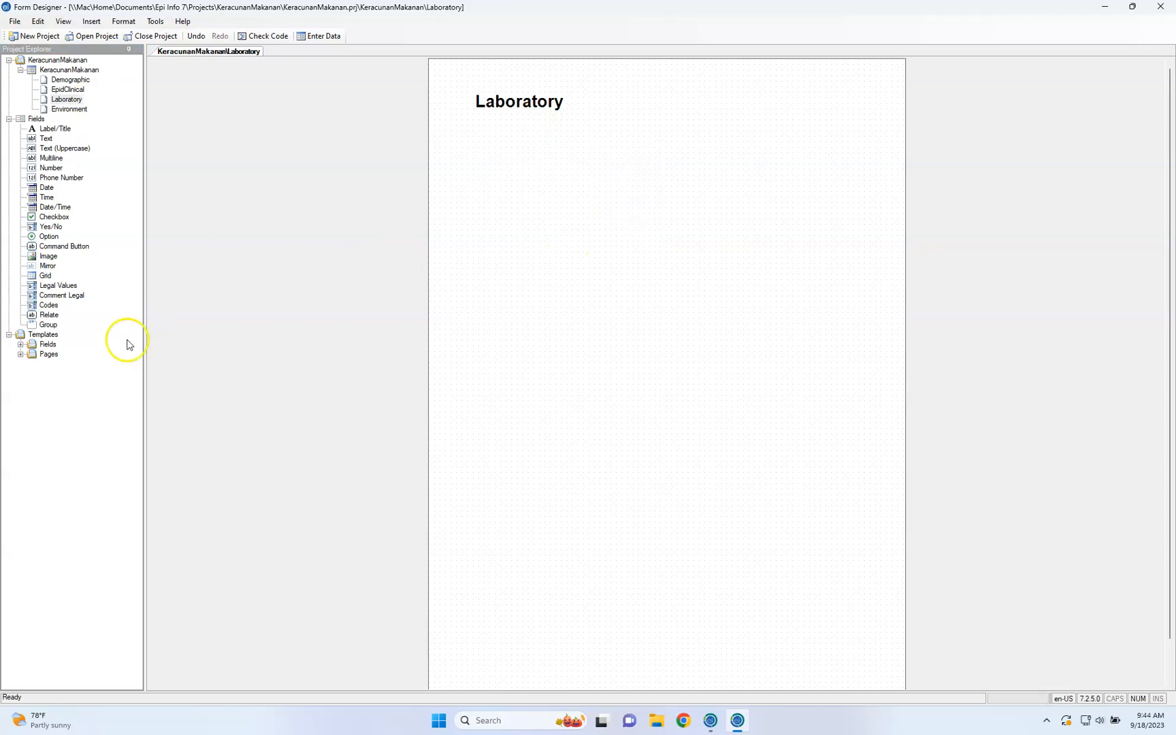
Start a new grid field on the Laboratory page with the prompt Keputusan Darah and field name KeputusanDarah
click(48, 286)
click(34, 276)
click(566, 227)
text(Result)
key(ctrl+a)
text(Kepu)
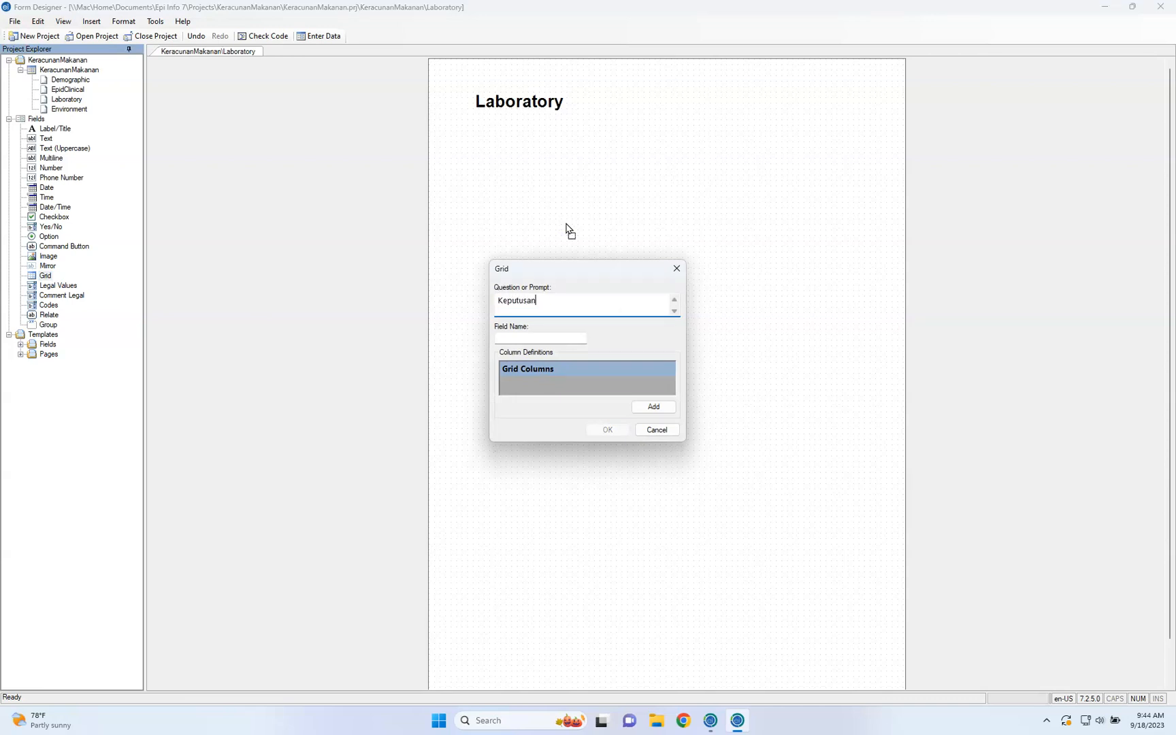
key(Tab)
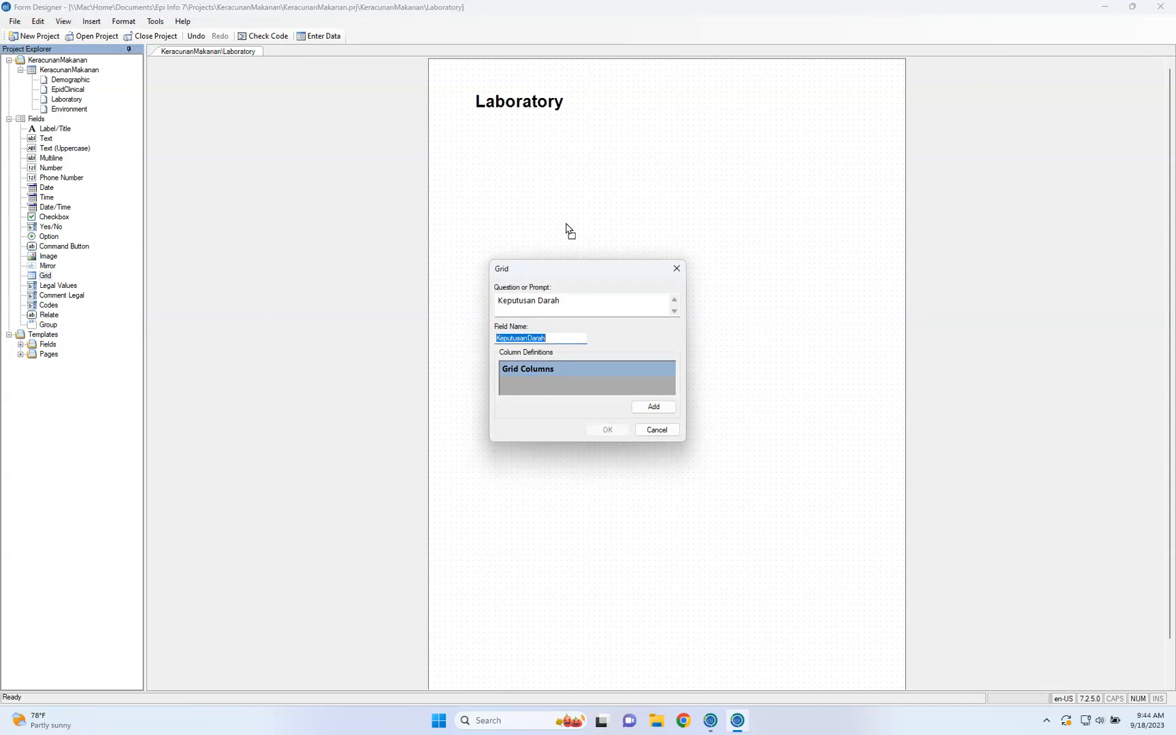
Add a Number column named Glukosa to the grid, with a range from 4 to 12
click(655, 406)
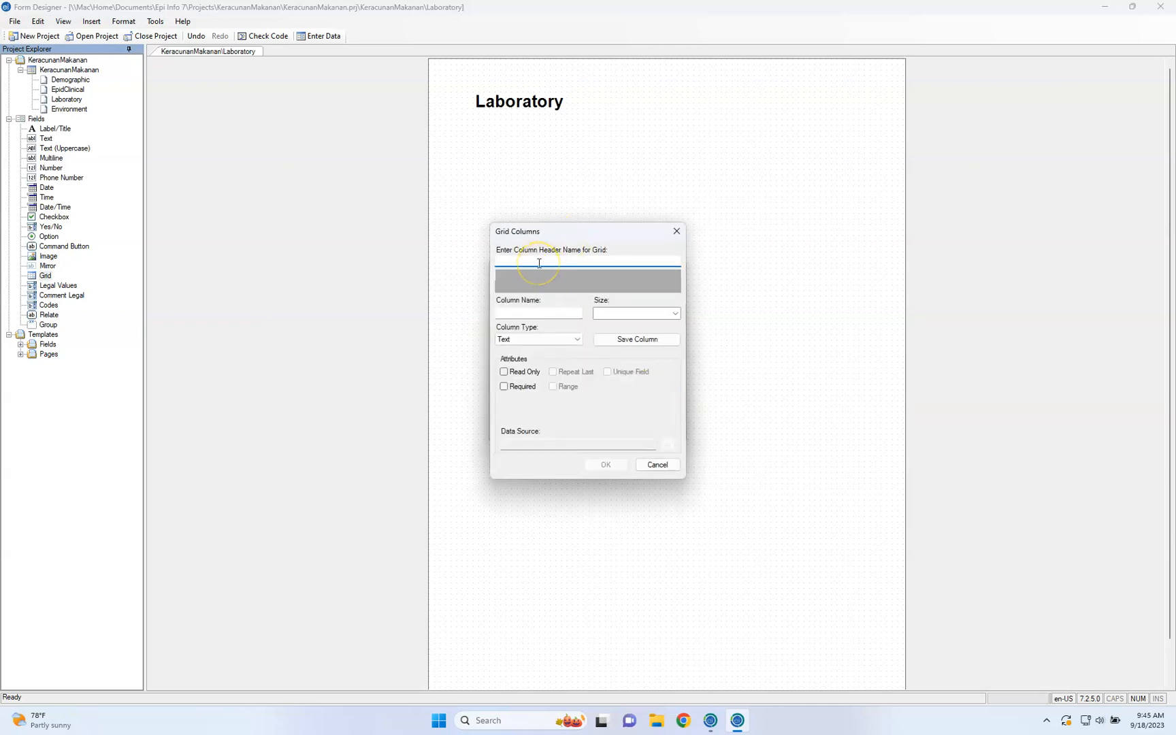
text(Glukosa)
key(Tab)
click(559, 339)
click(560, 359)
click(559, 386)
click(529, 411)
text(4)
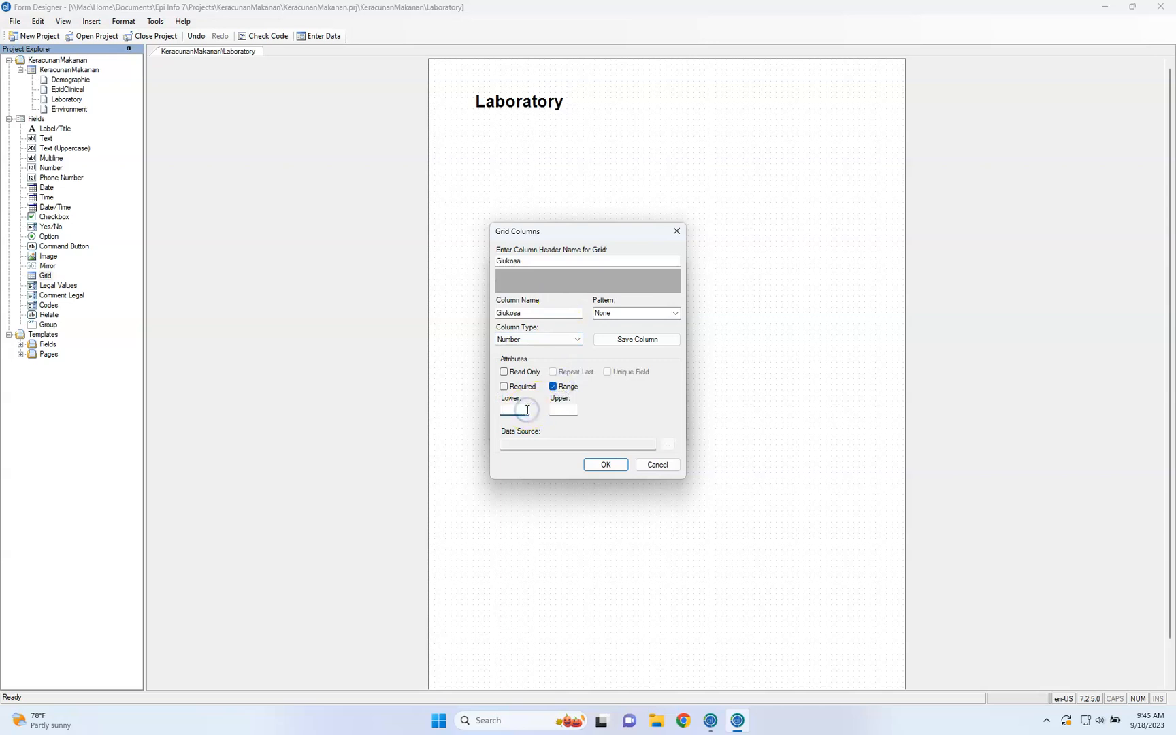
text(11)
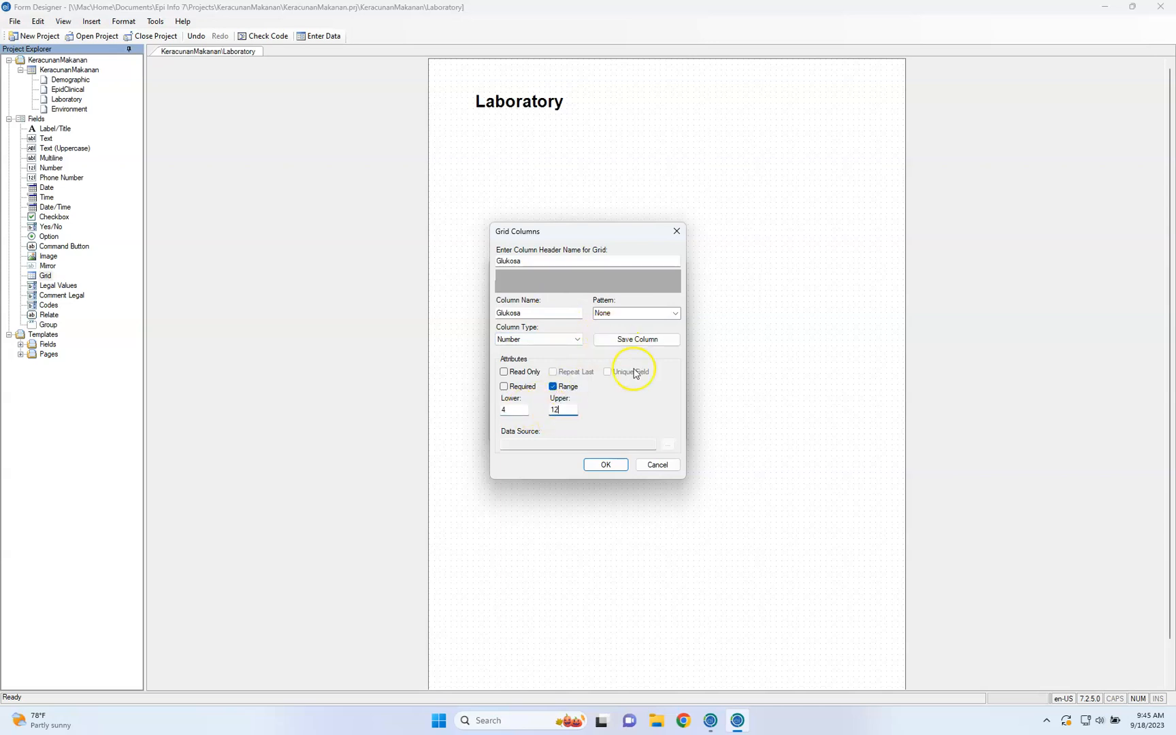
click(644, 341)
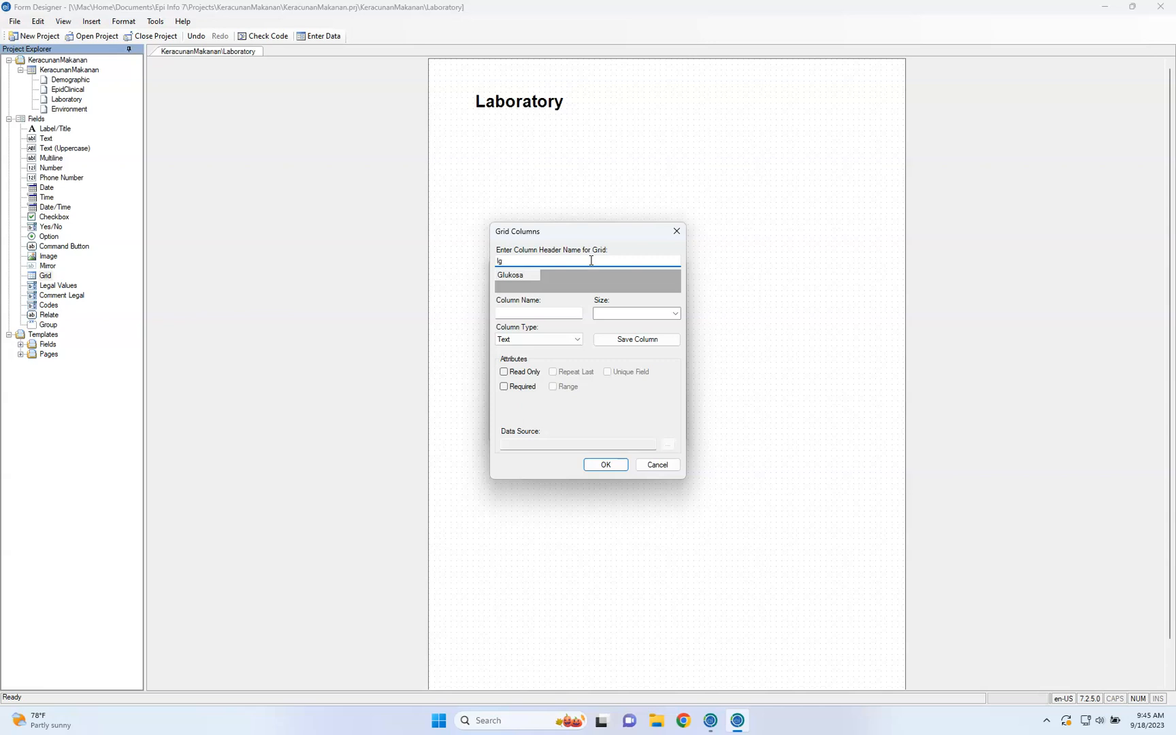
Add a Yes/No column named IgM to the grid
click(557, 313)
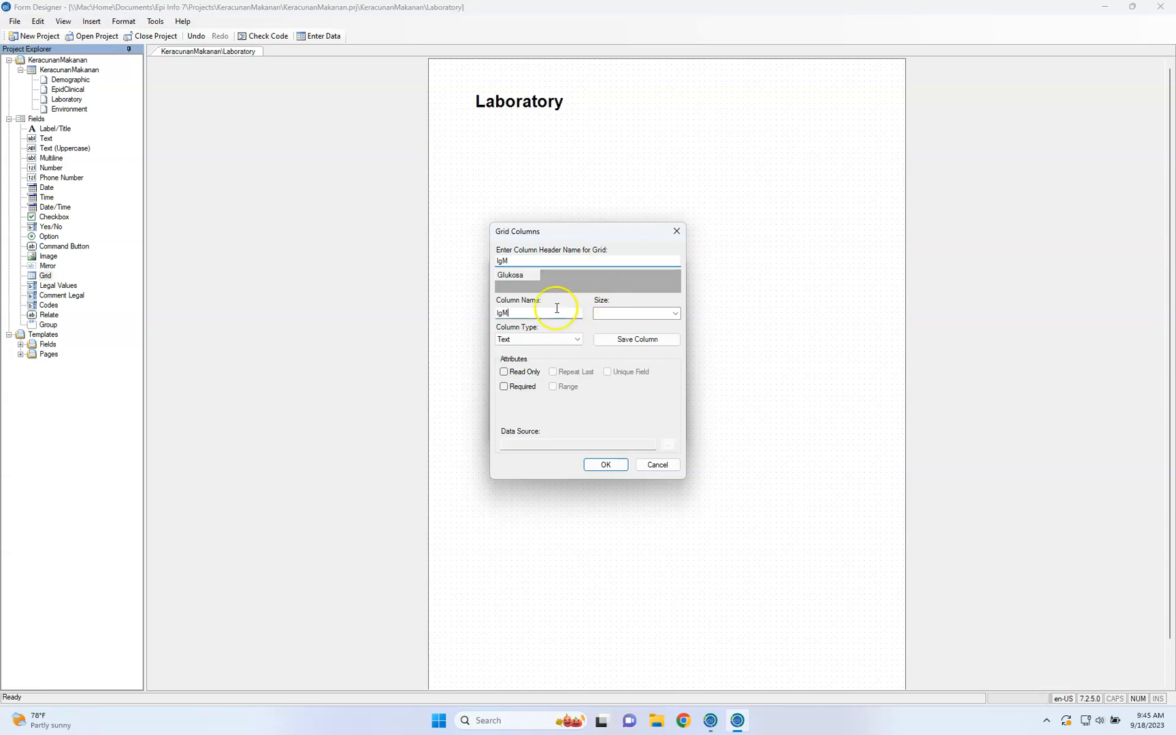
click(553, 339)
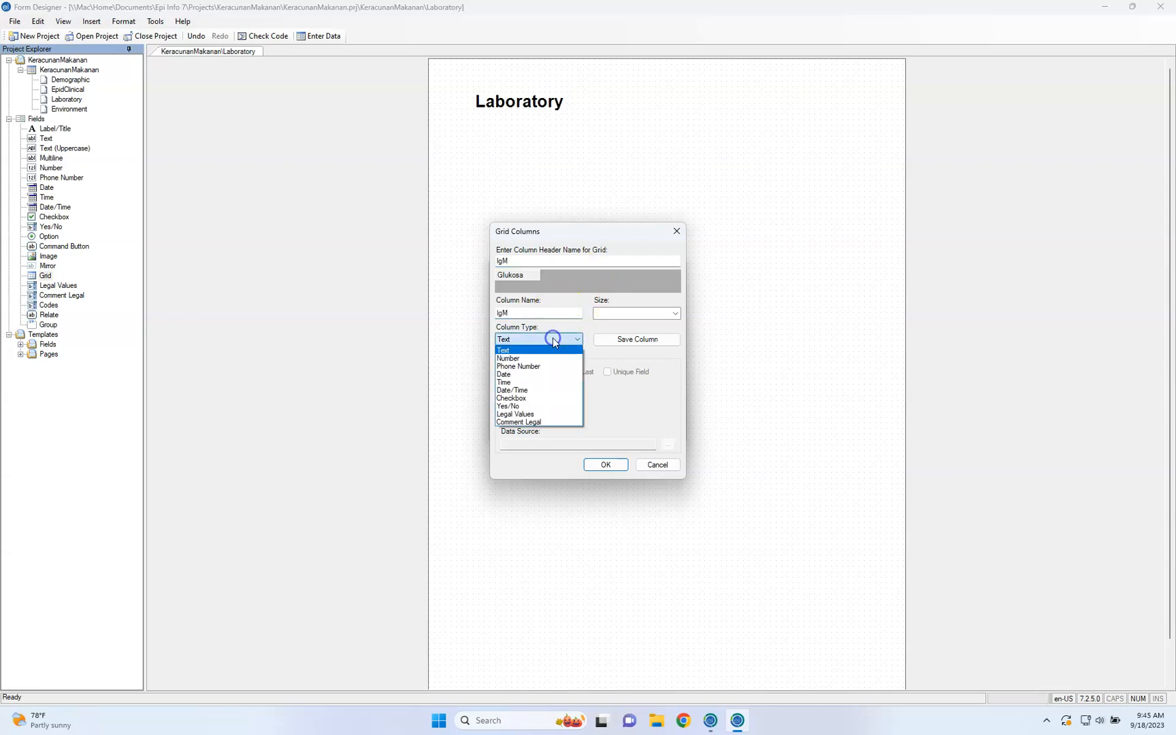
click(557, 406)
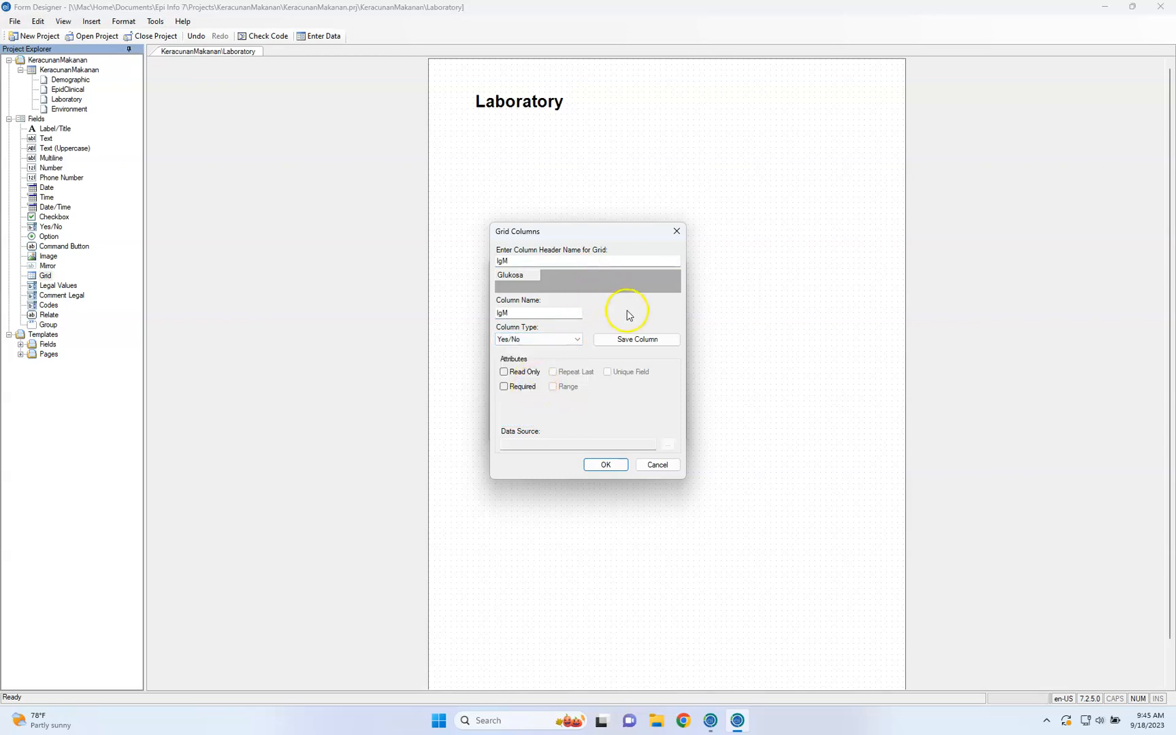
click(644, 339)
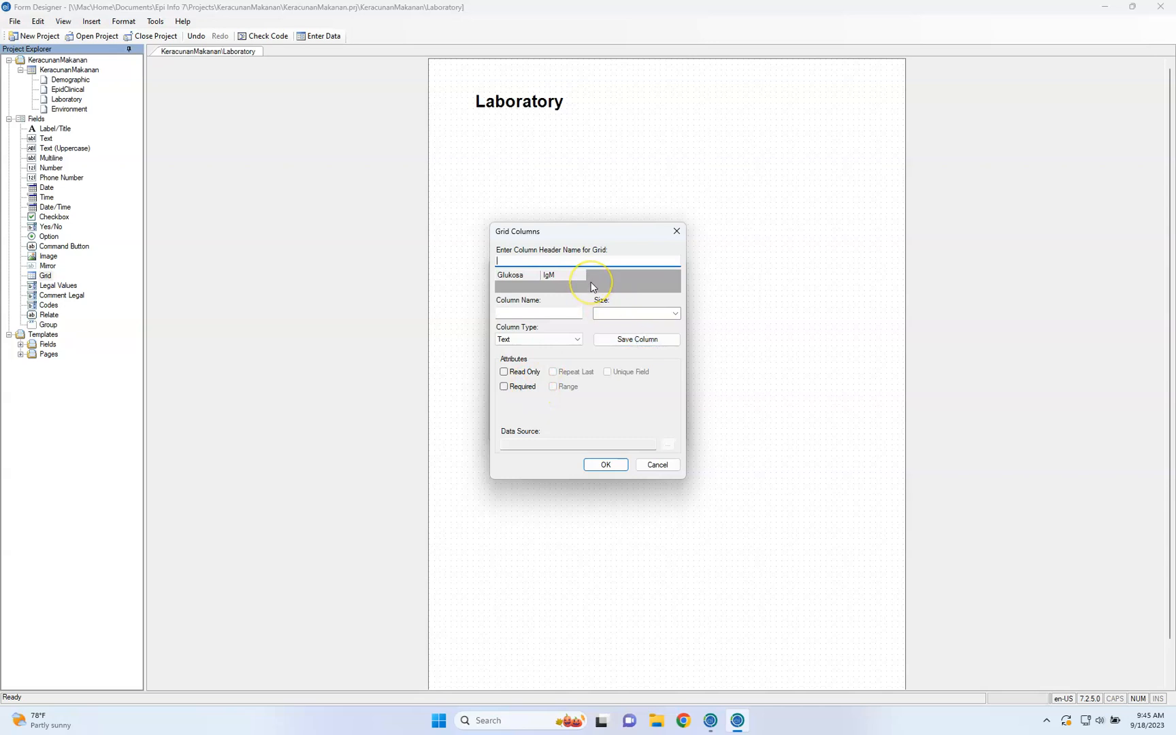
Add a Date column named IgG and confirm the Keputusan Darah grid definition
text(IgG)
click(557, 313)
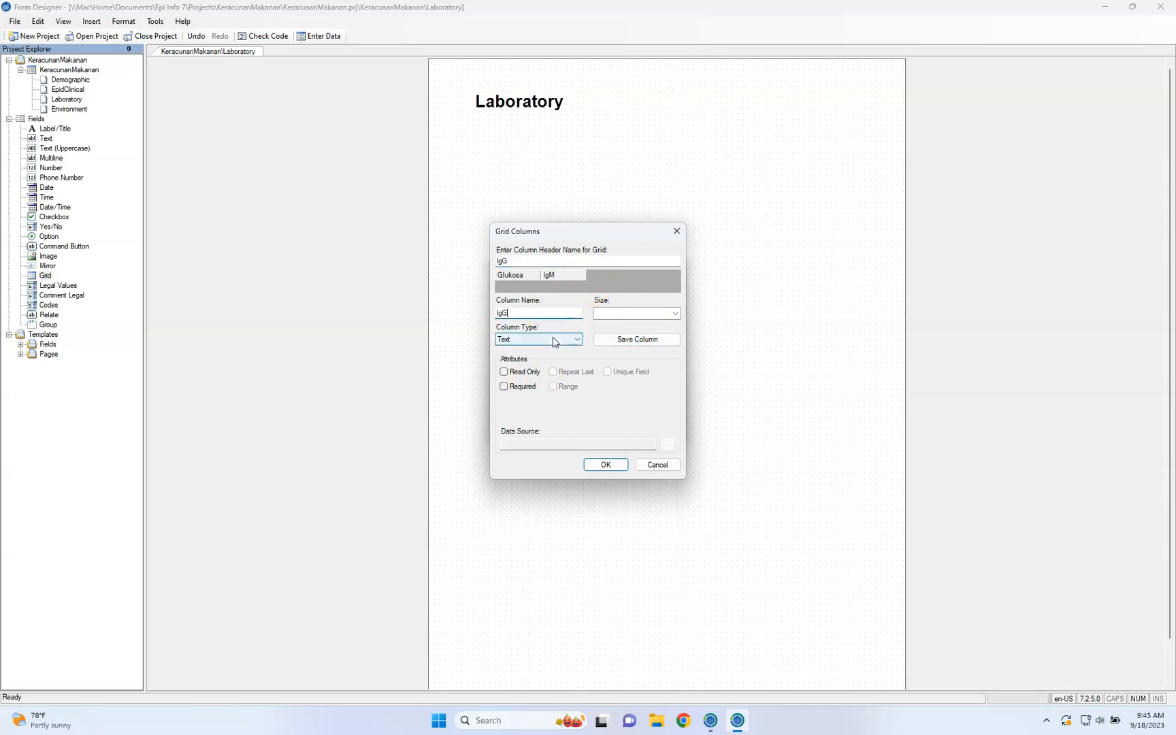
click(555, 339)
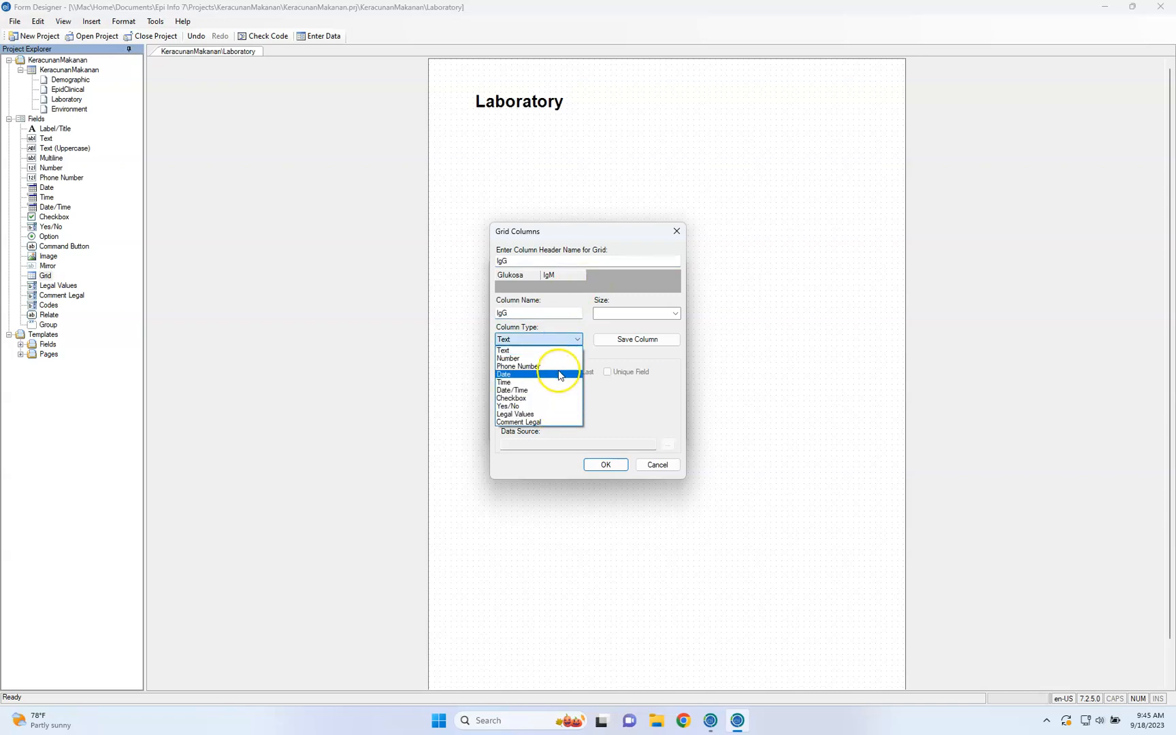
click(558, 374)
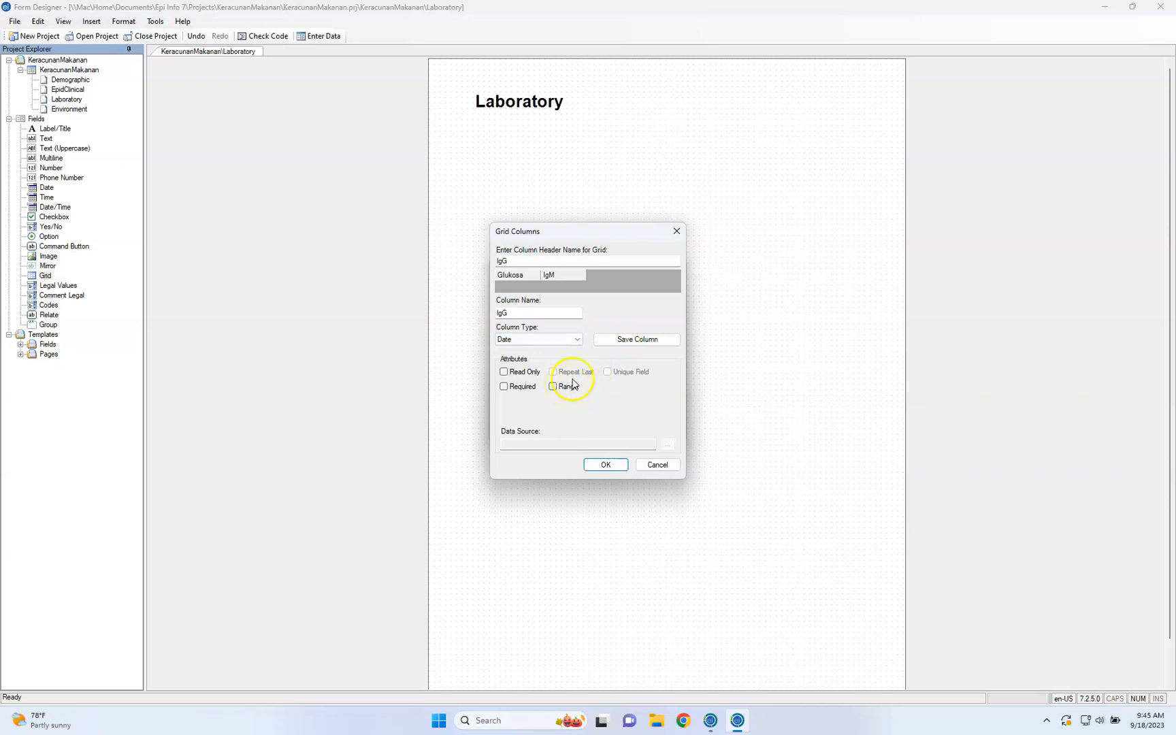
click(637, 341)
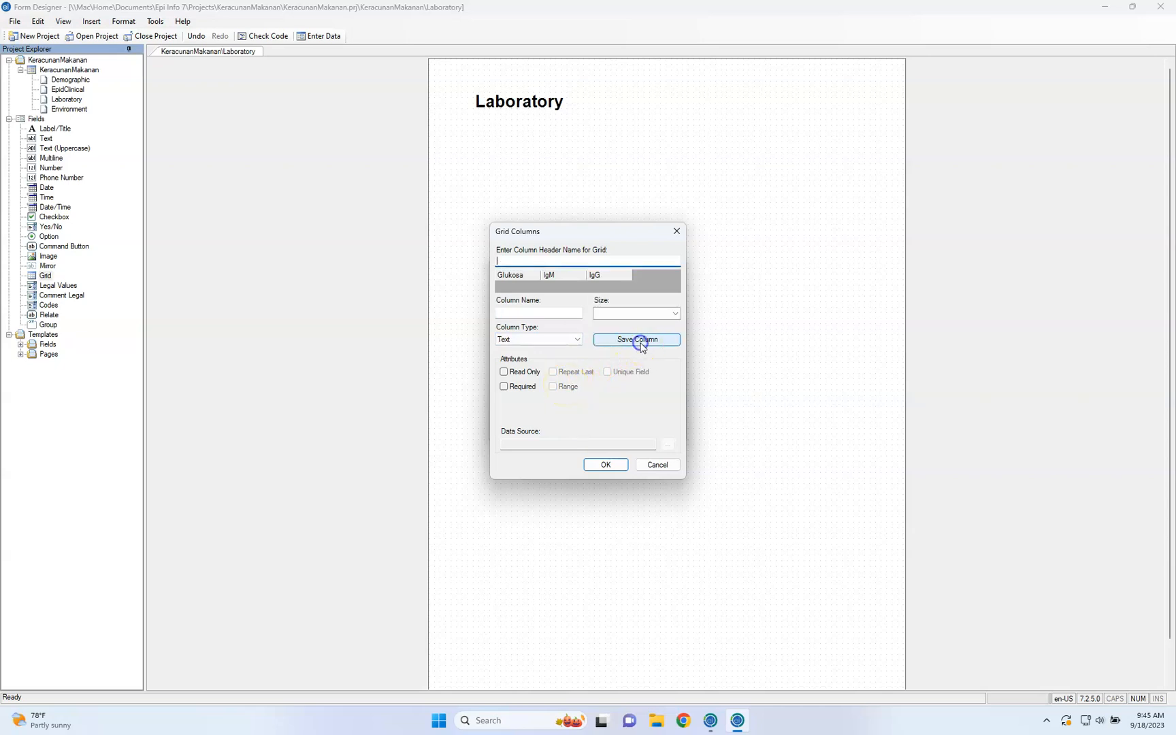
click(606, 464)
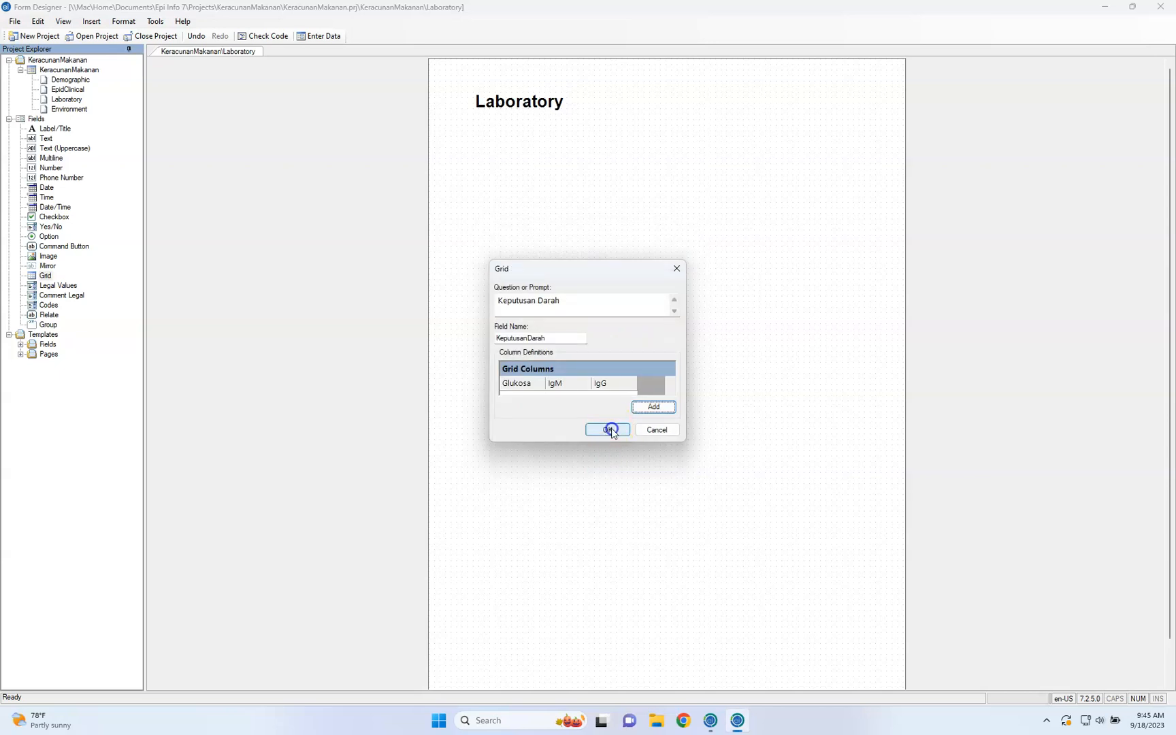
click(610, 429)
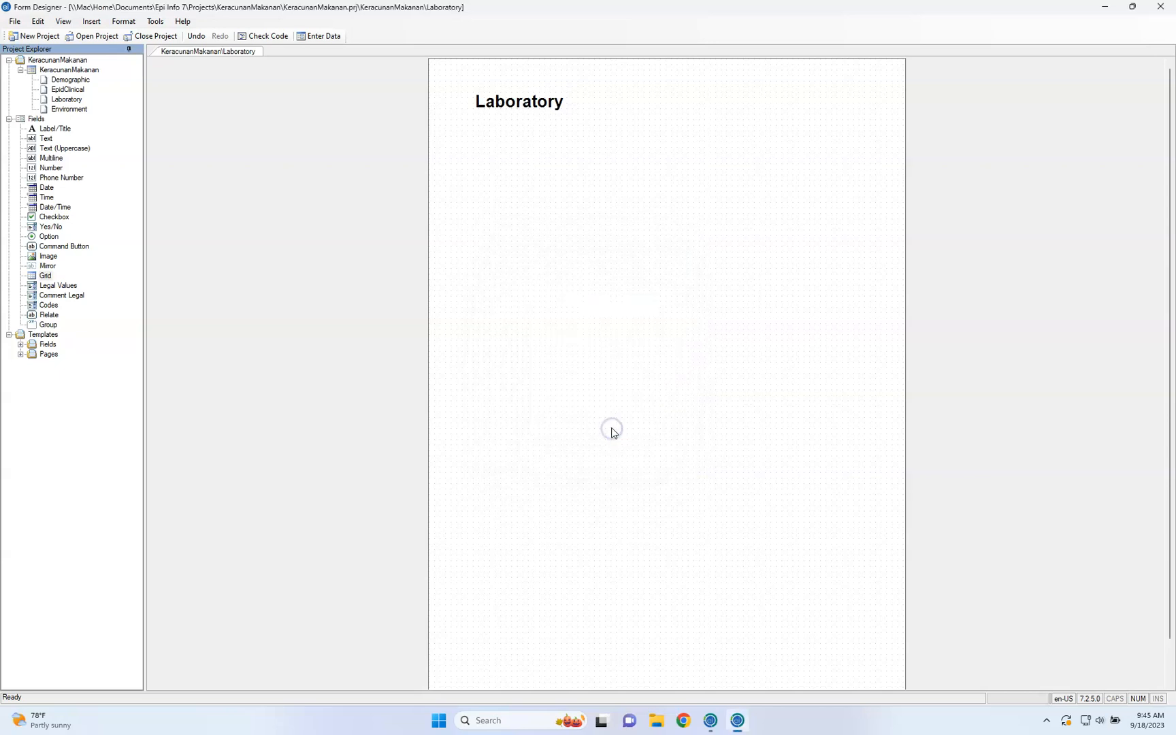
Resize the new Keputusan Darah grid into a wider, shorter box that fits all three columns and leaves its prompt uncovered
click(563, 218)
click(632, 262)
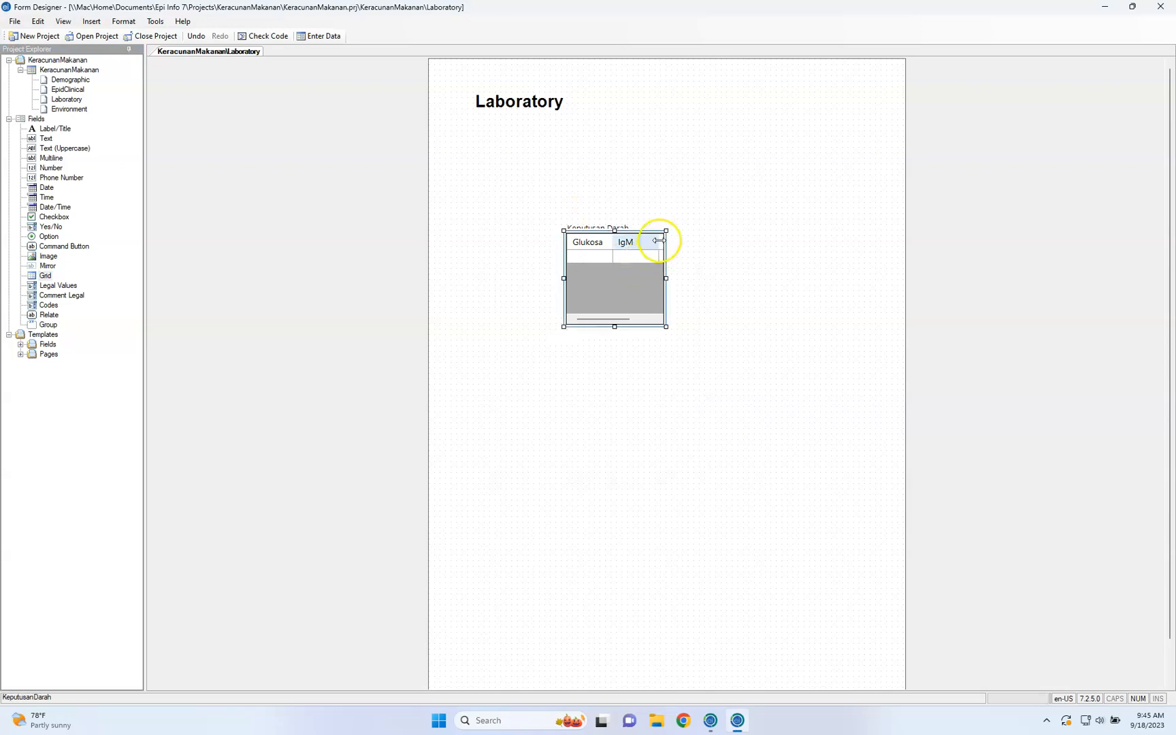
drag(665, 231, 759, 218)
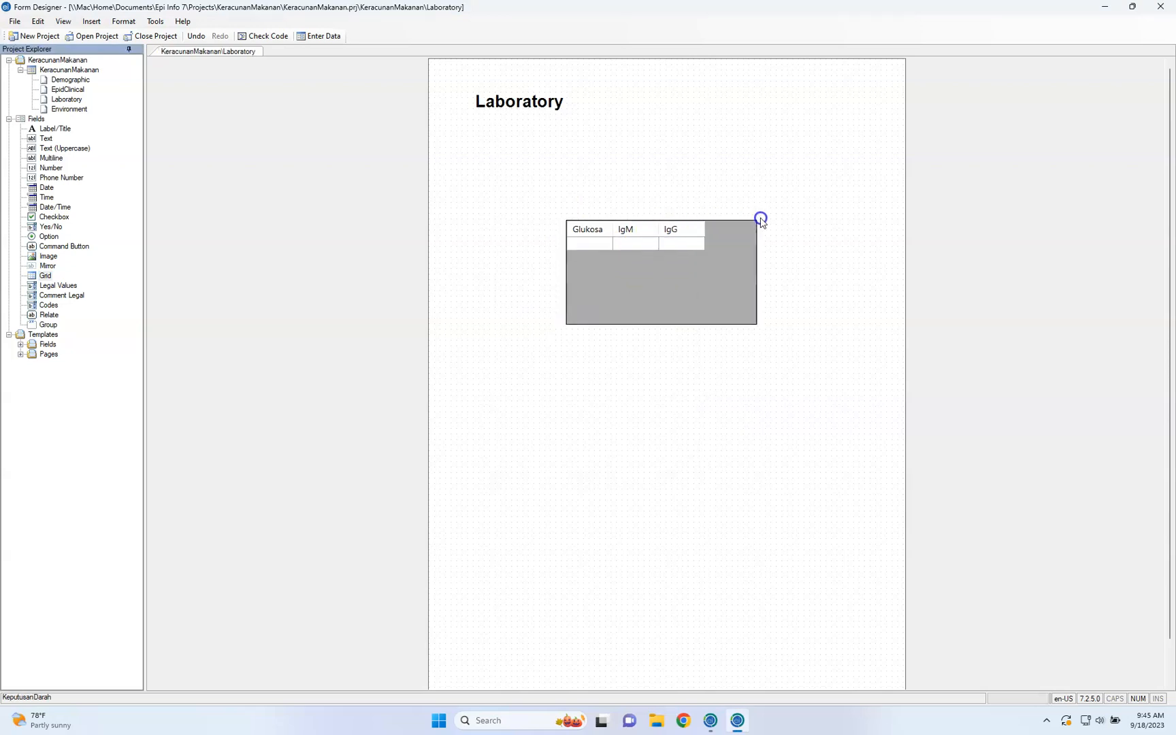
click(743, 322)
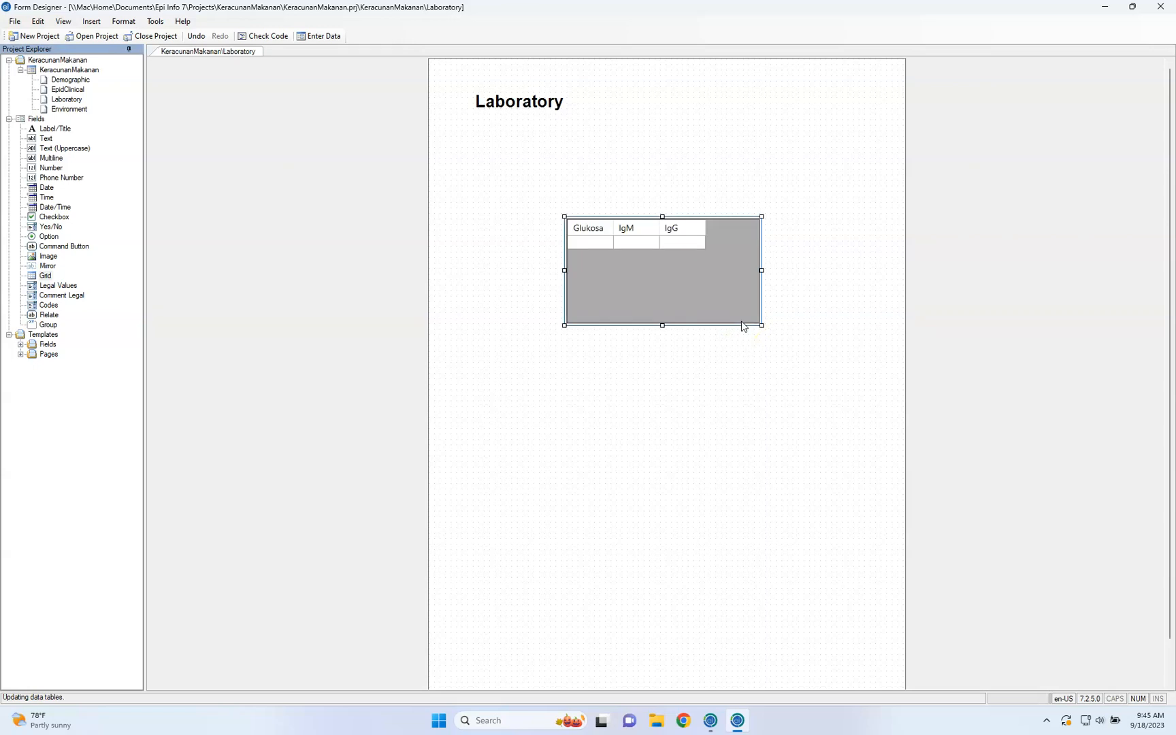
click(744, 328)
click(739, 331)
click(725, 310)
click(736, 350)
click(739, 233)
mouse_move(759, 222)
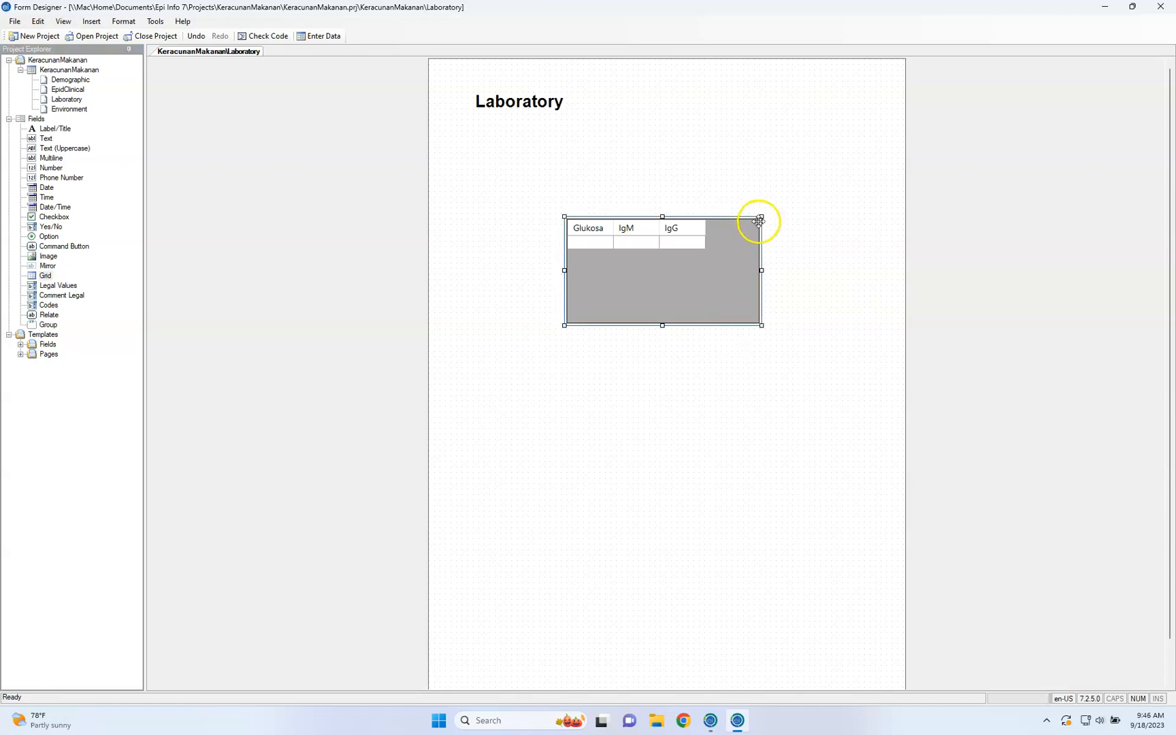
drag(761, 216, 715, 271)
click(710, 270)
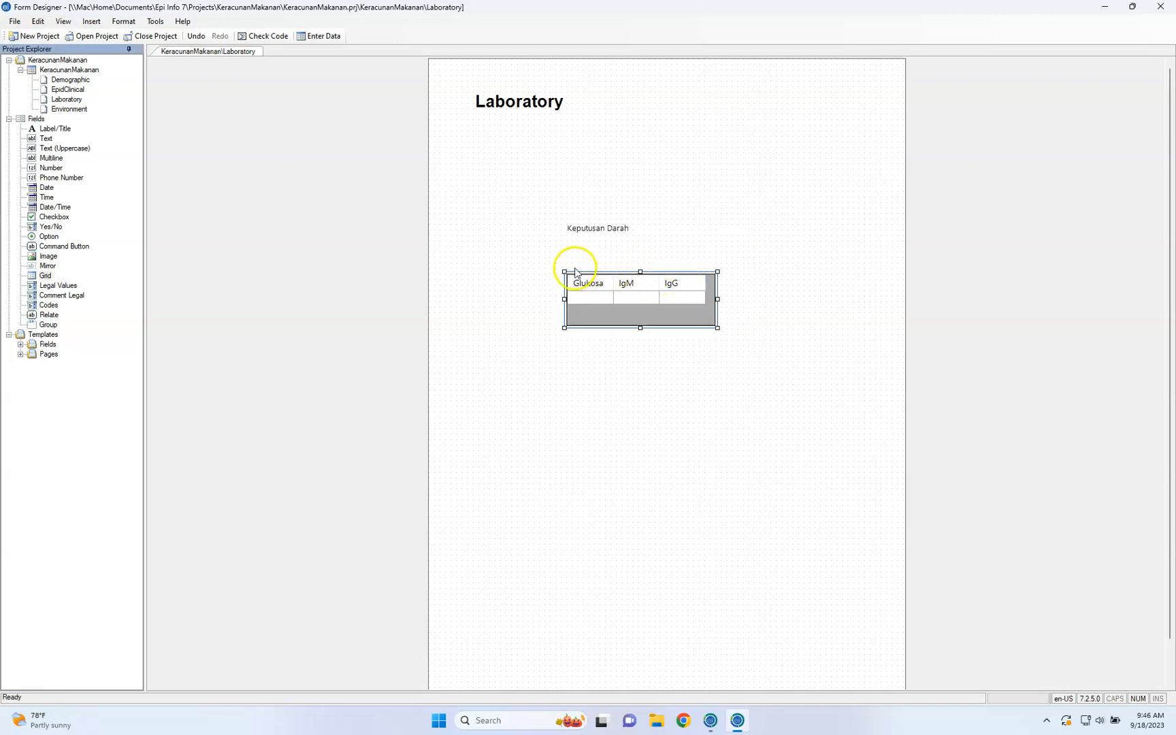
Enlarge the grid from its lower corner, then shrink it to slightly wider than its three columns
click(569, 277)
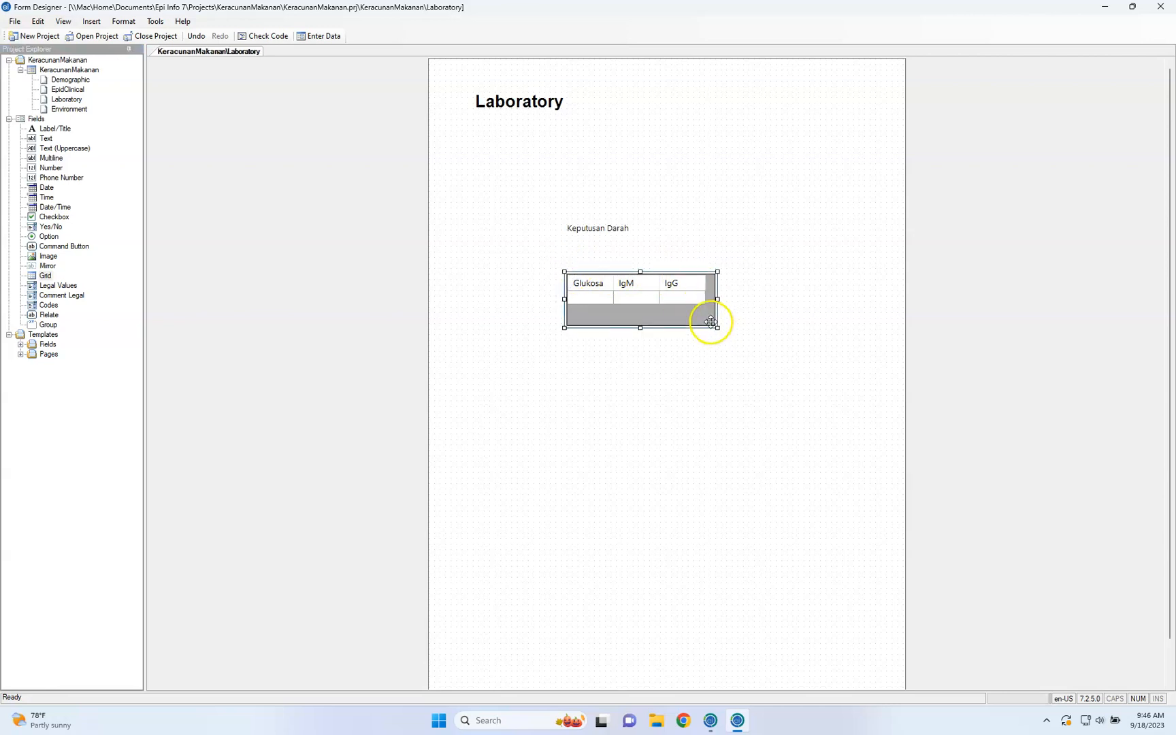
drag(718, 328, 822, 406)
click(822, 405)
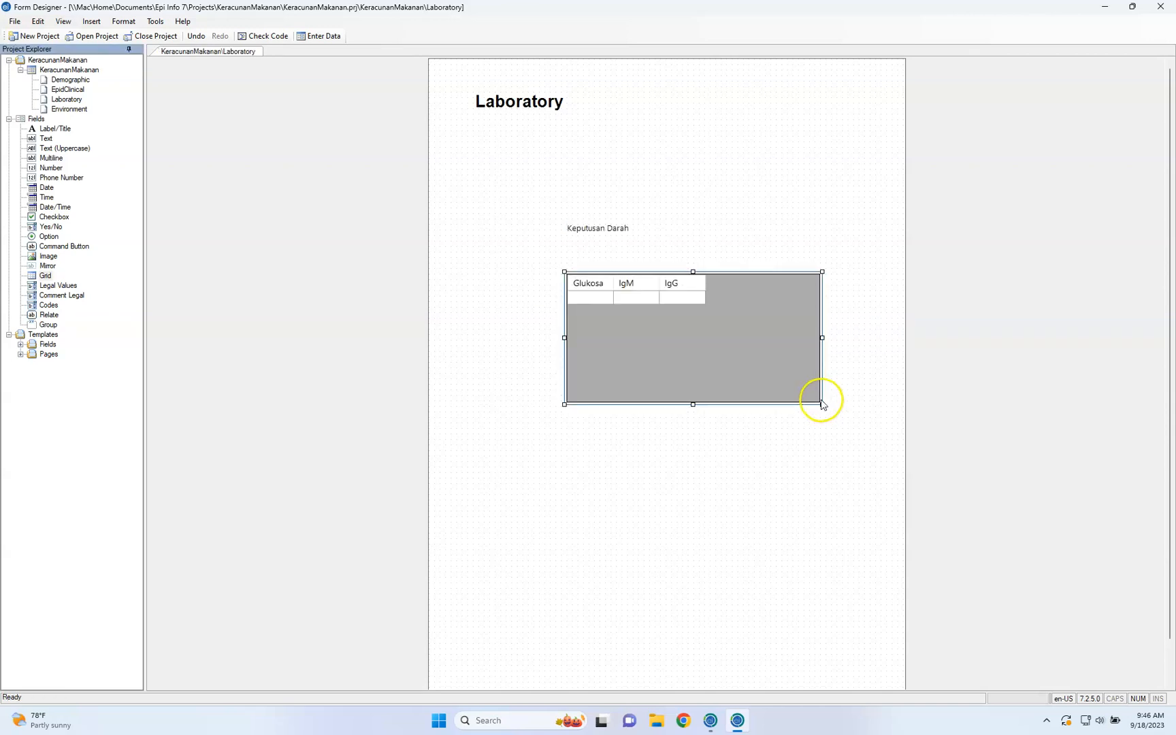
drag(822, 405, 743, 335)
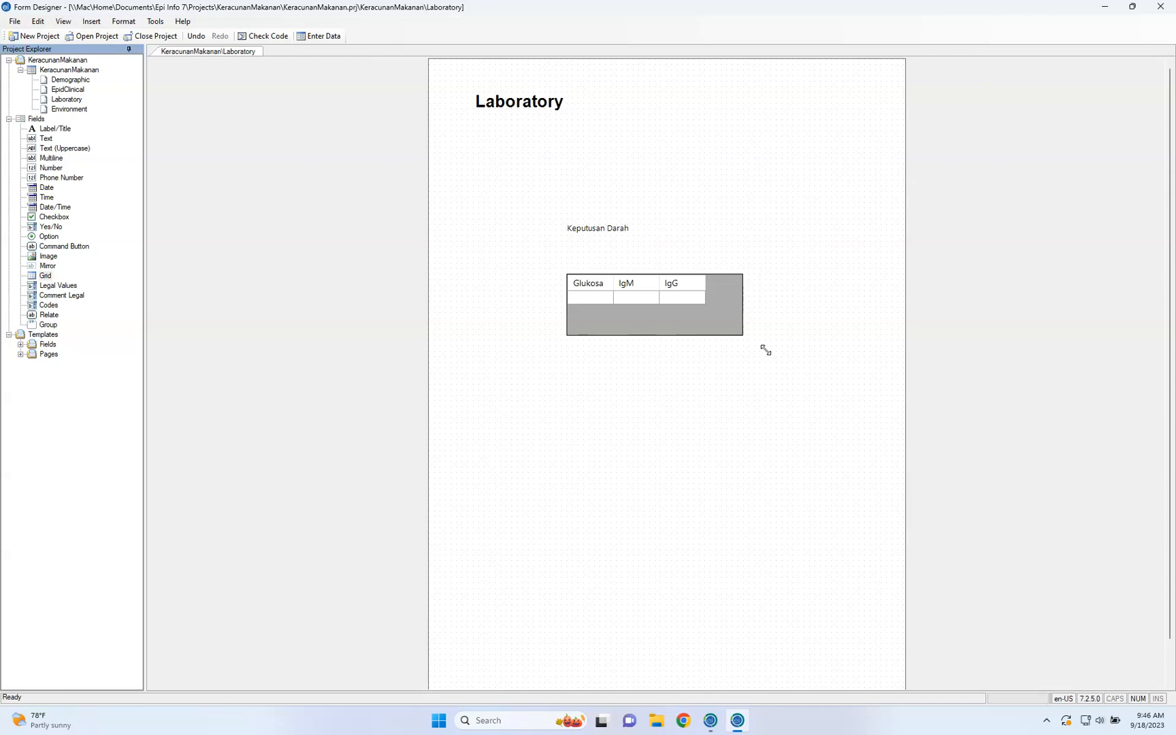
click(706, 295)
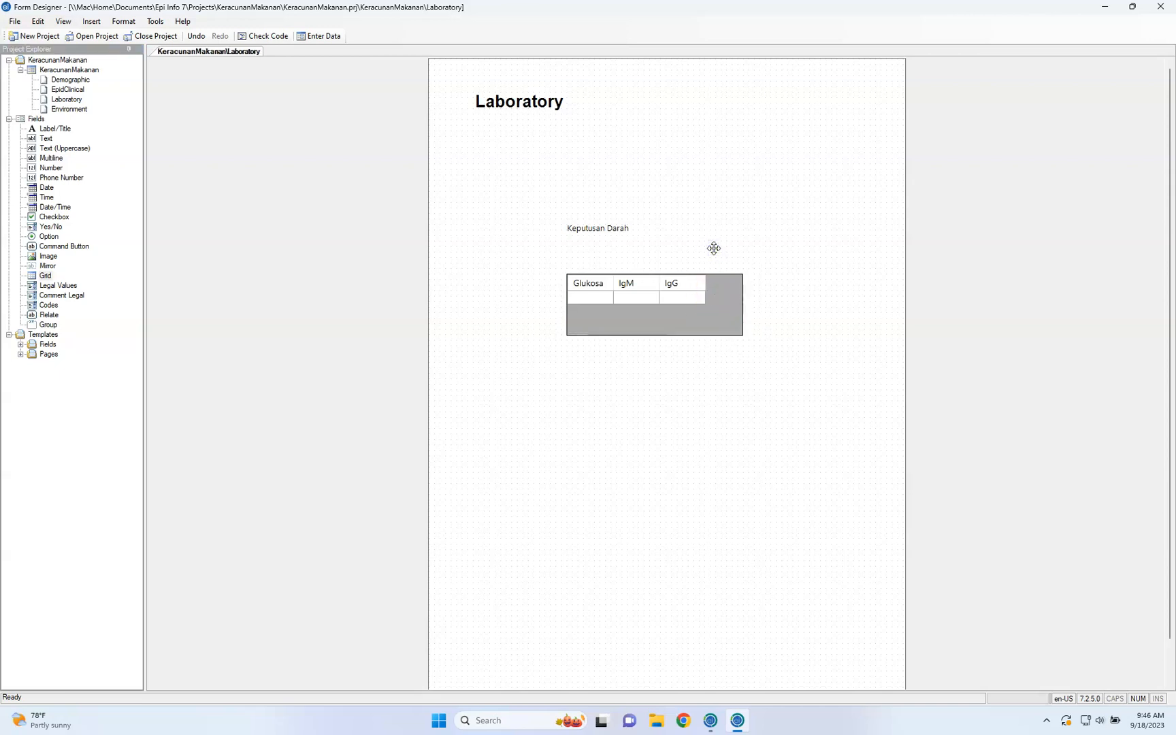
key(ctrl+Left)
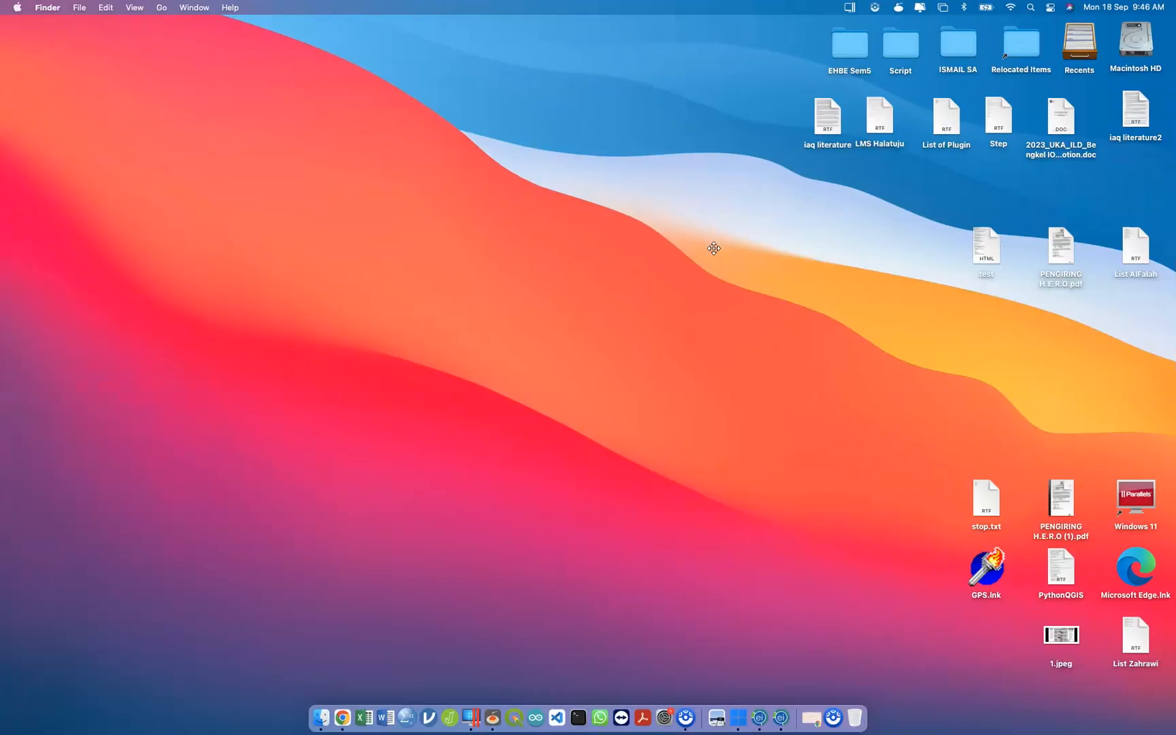
key(ctrl+Right)
key(ctrl+Left)
click(919, 8)
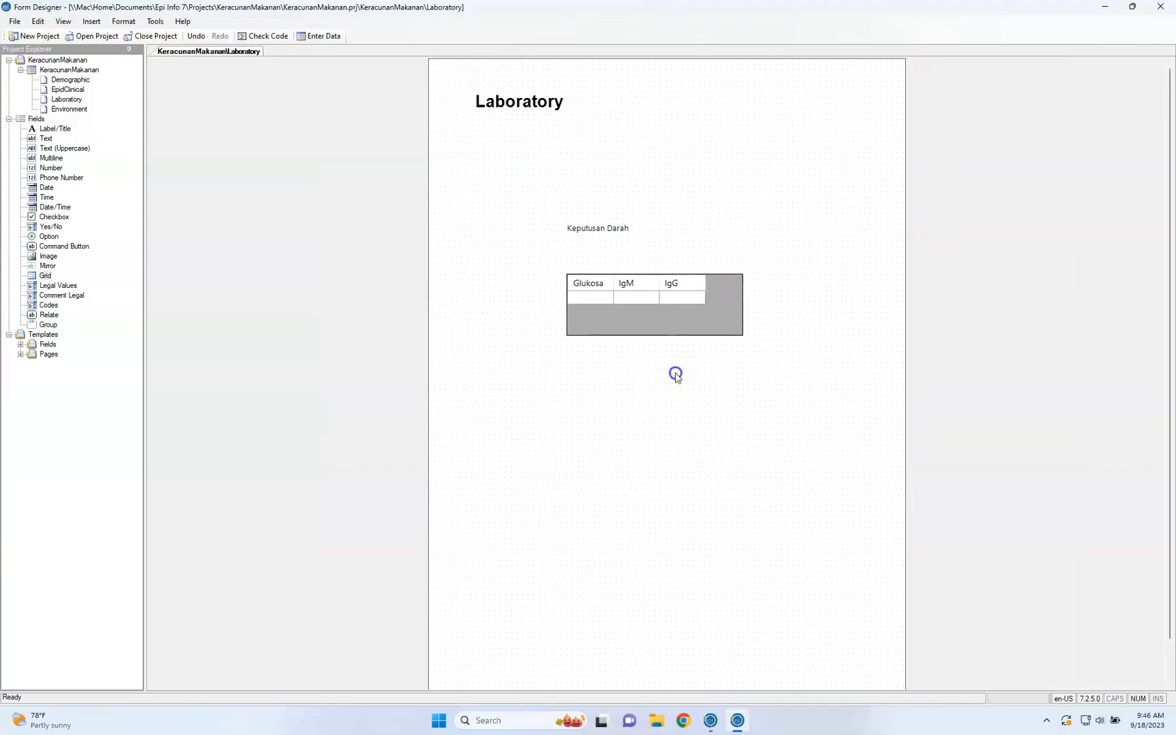
click(51, 295)
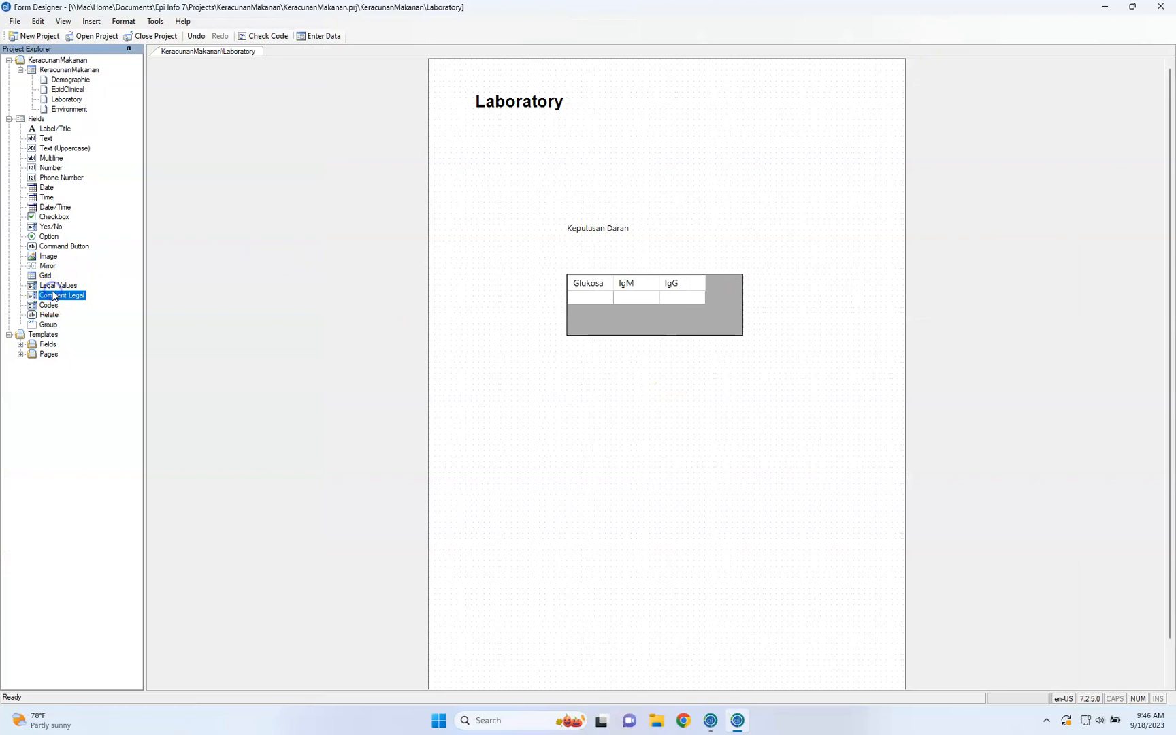
click(36, 286)
key(ctrl+Left)
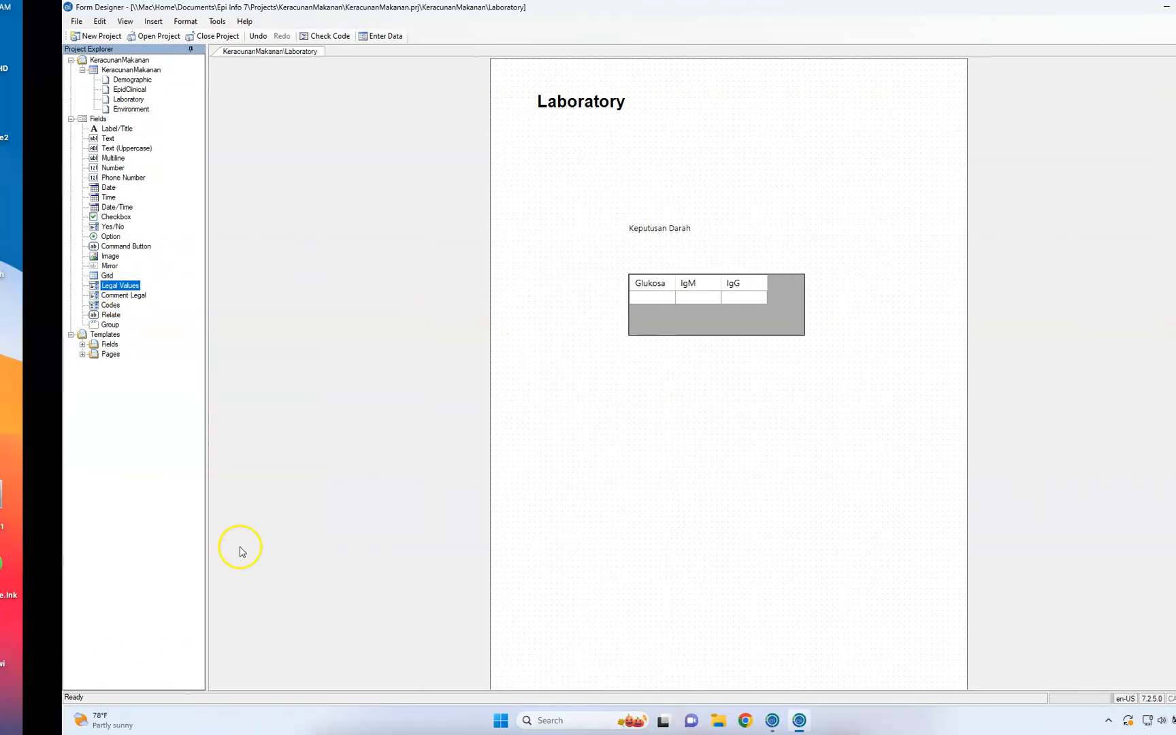
key(ctrl+Right)
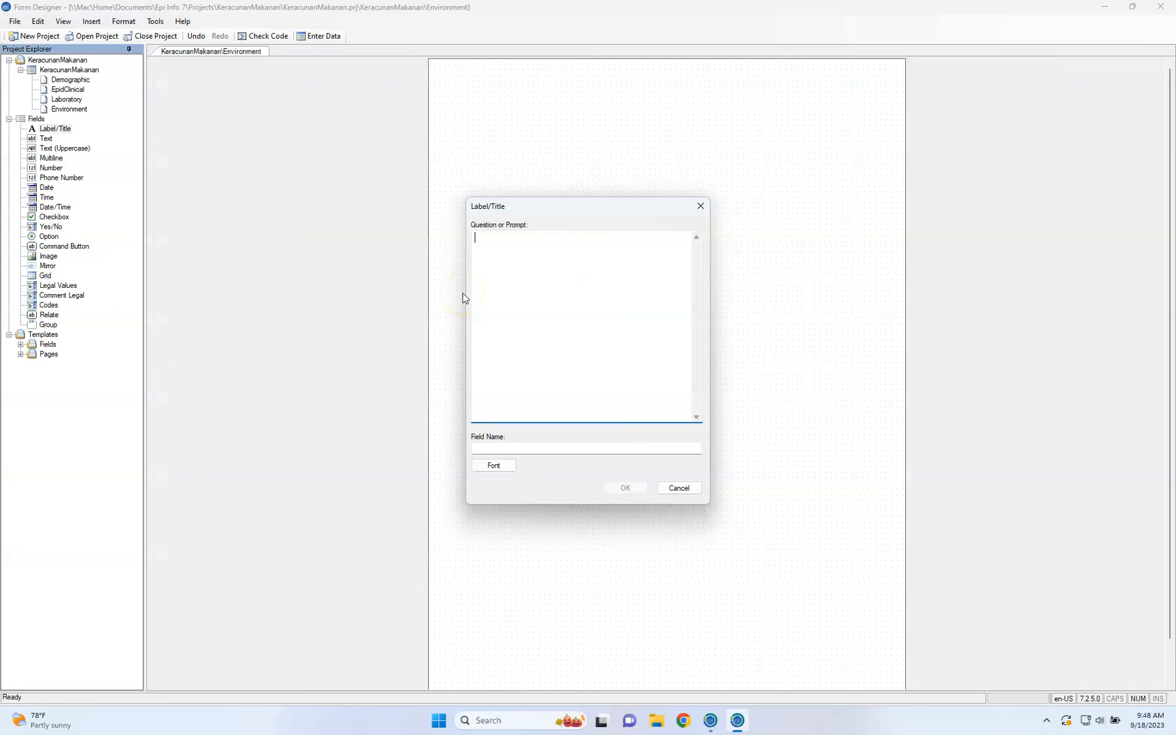
Create the Environment page's title "Environmental Assessment" in Arial Bold 20 and move it near the page's upper edge
text(Environmental Assessment)
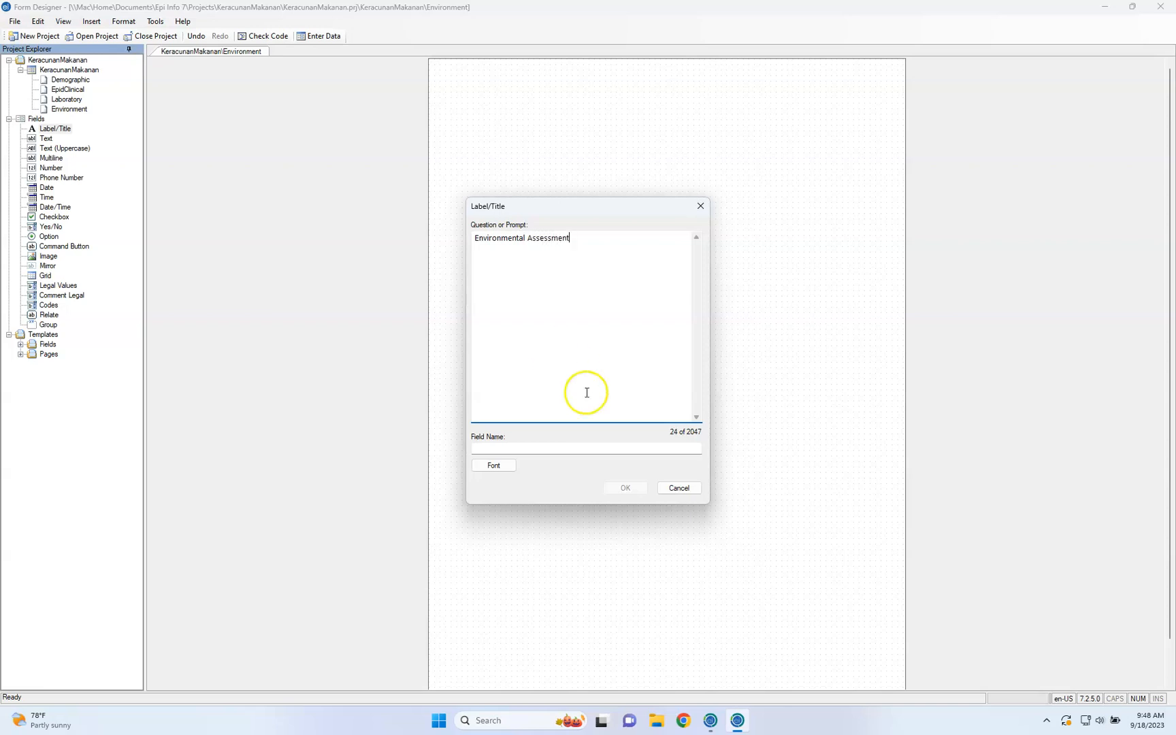
click(554, 449)
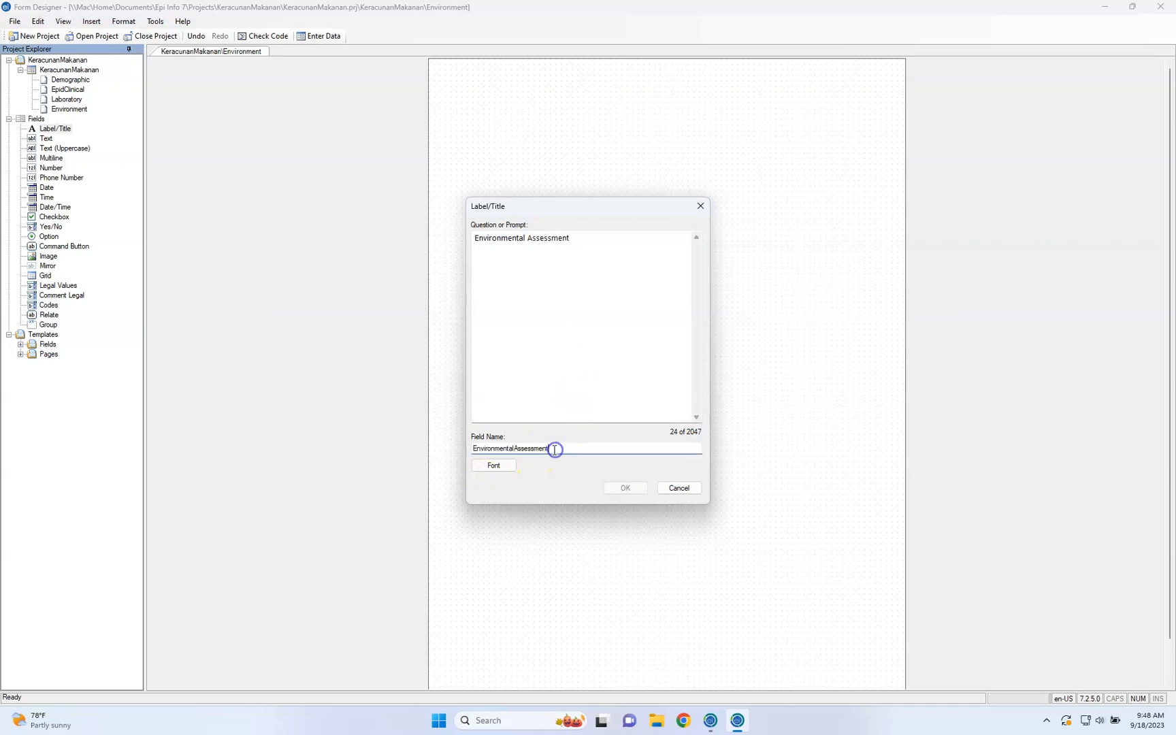
click(493, 465)
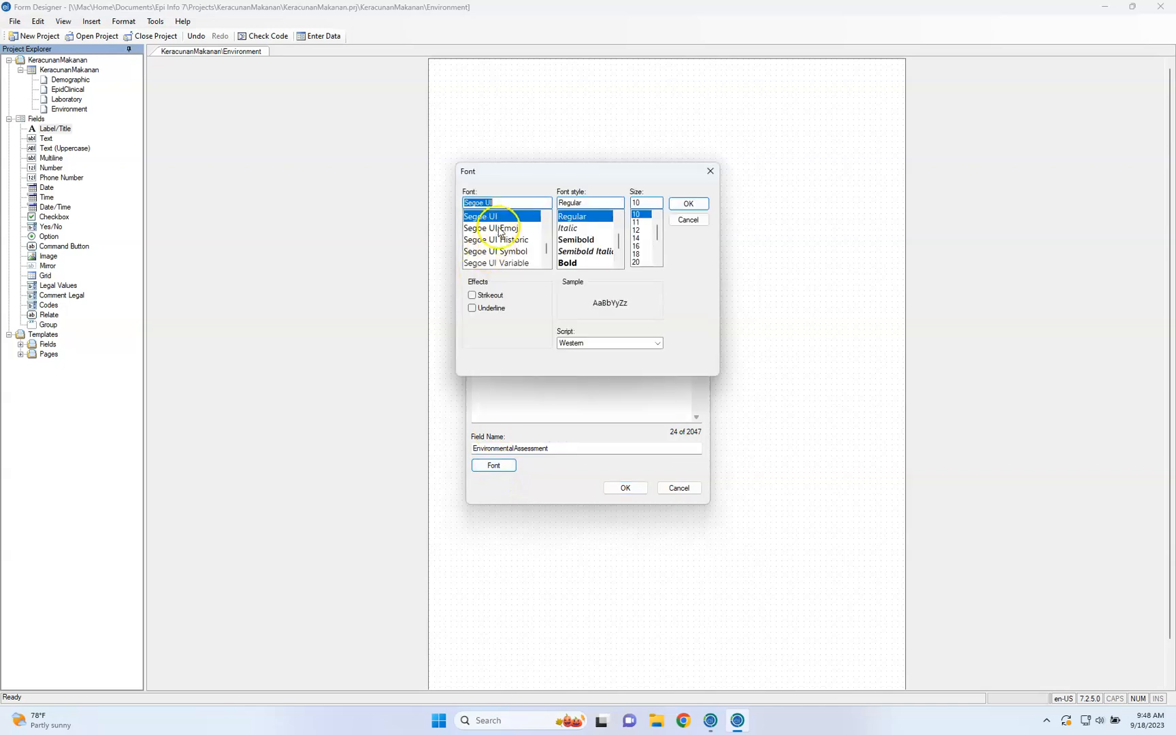
scroll(507, 232, up, 15)
click(508, 217)
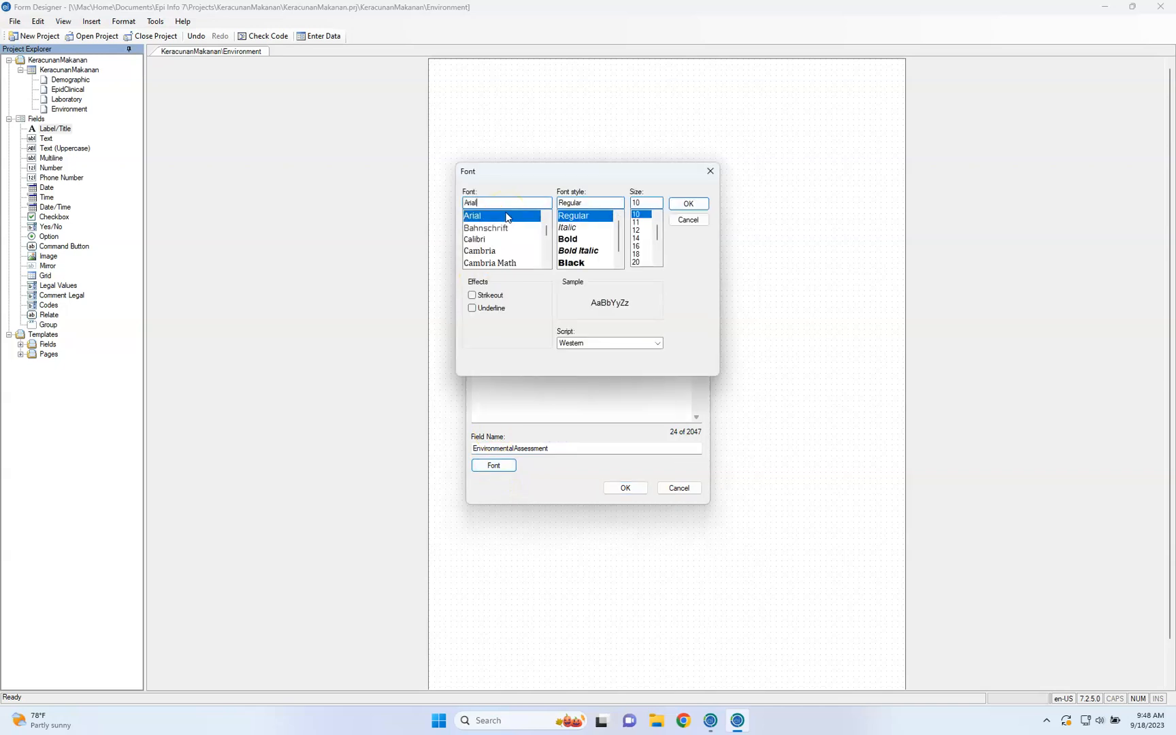
click(535, 217)
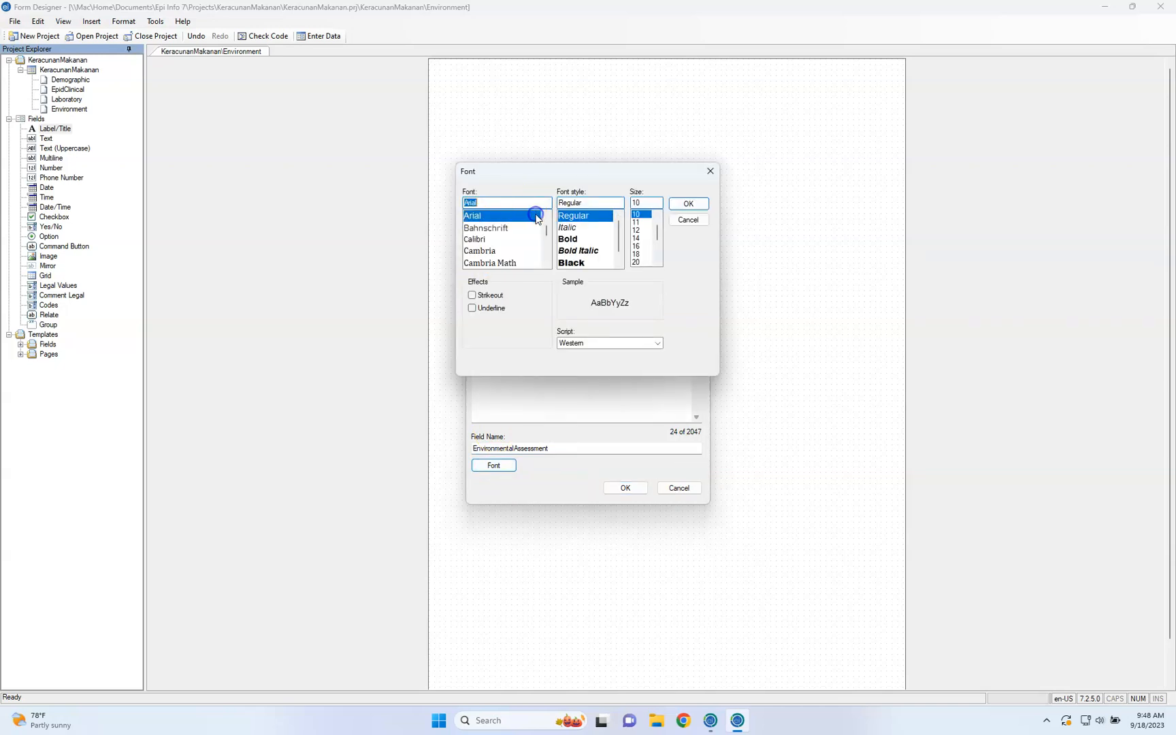
click(575, 239)
click(645, 264)
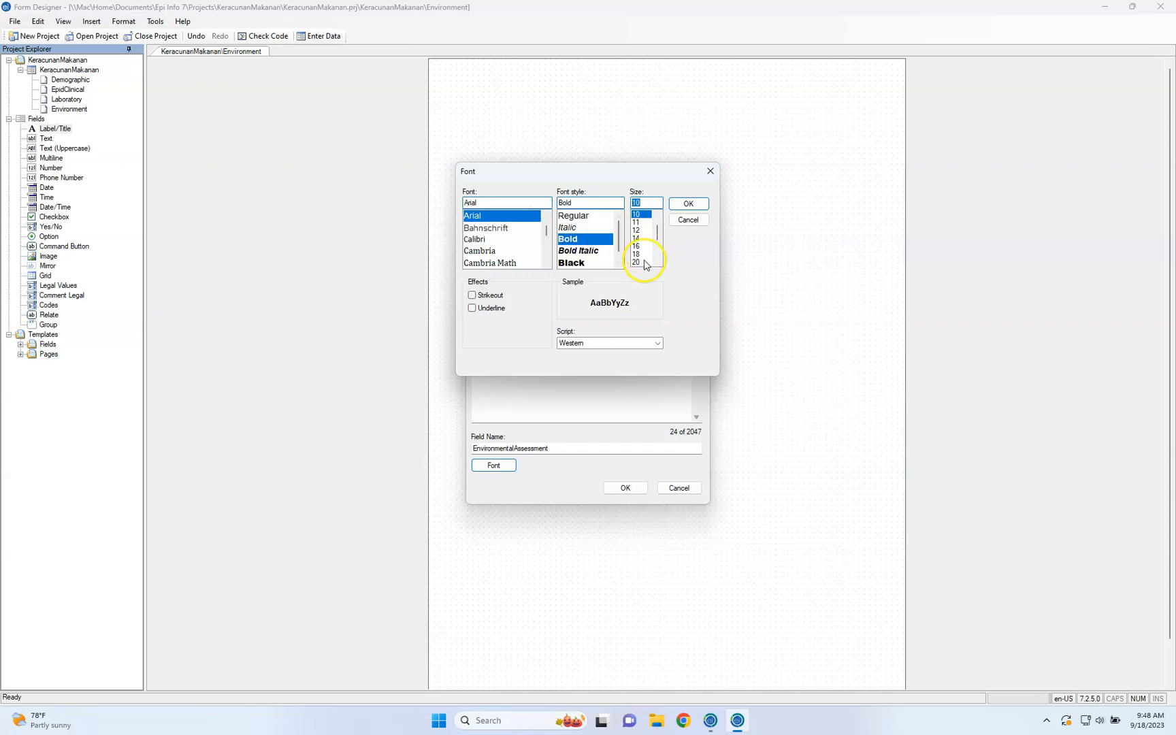
click(689, 205)
click(624, 487)
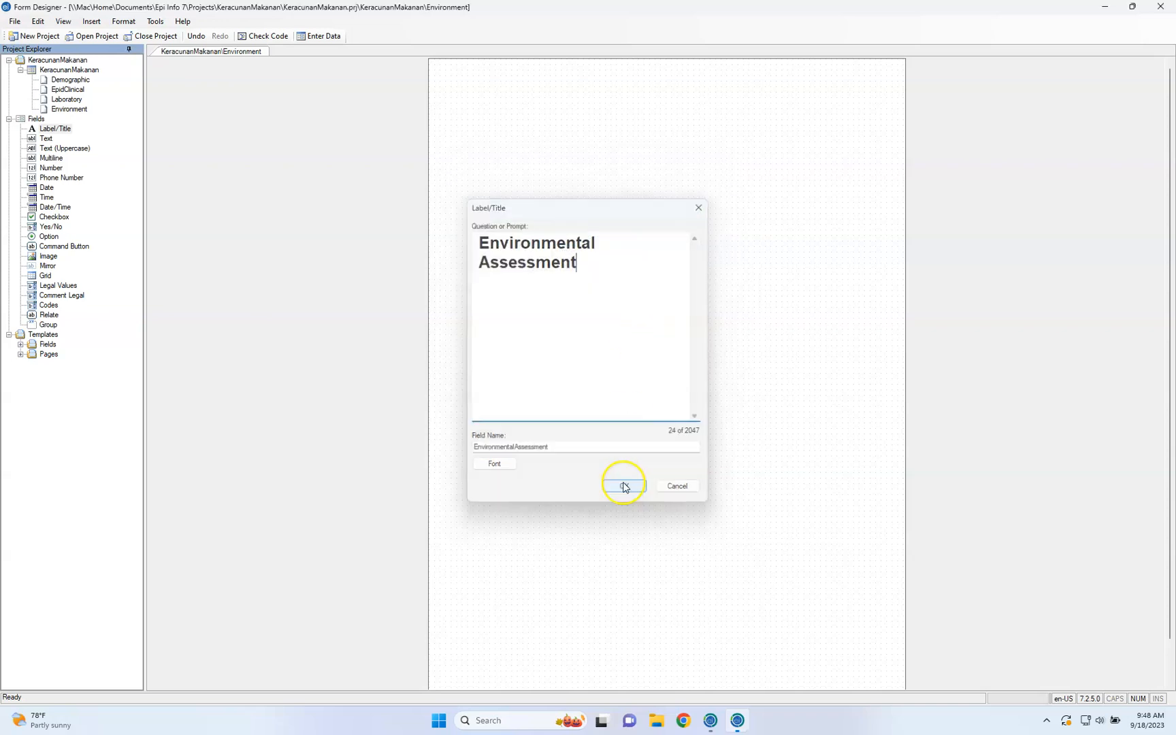
drag(598, 131, 615, 100)
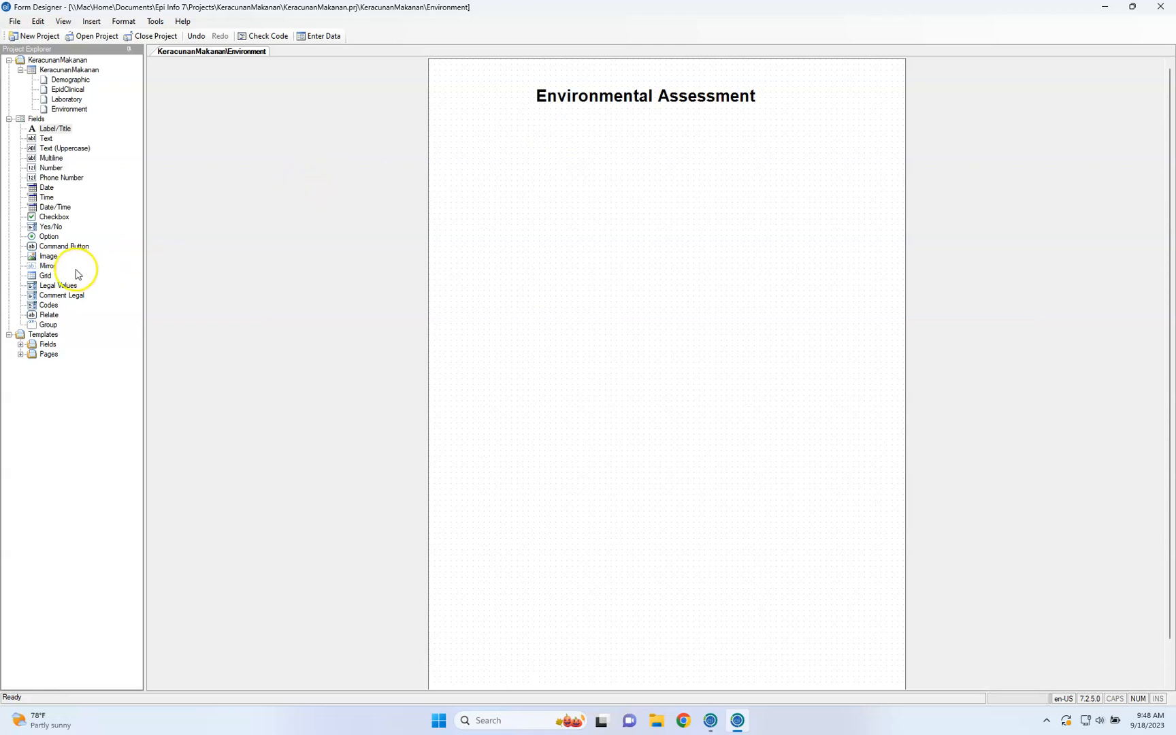
click(61, 286)
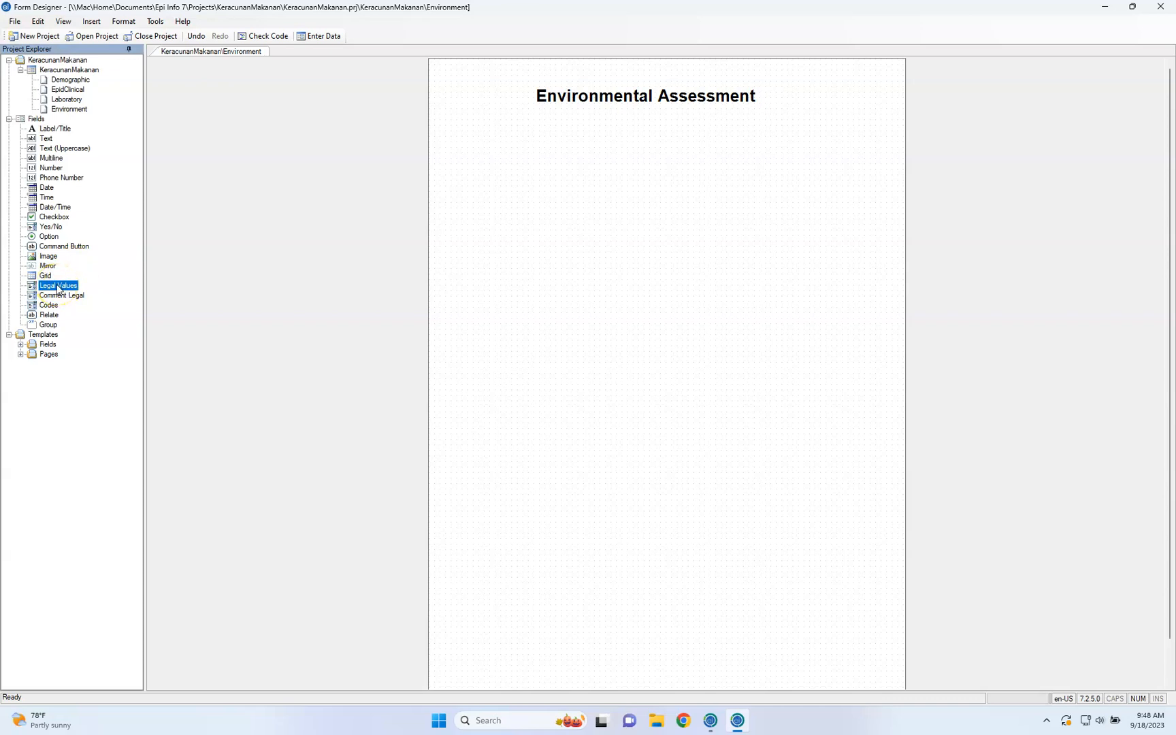
click(695, 95)
click(368, 209)
drag(58, 285, 561, 235)
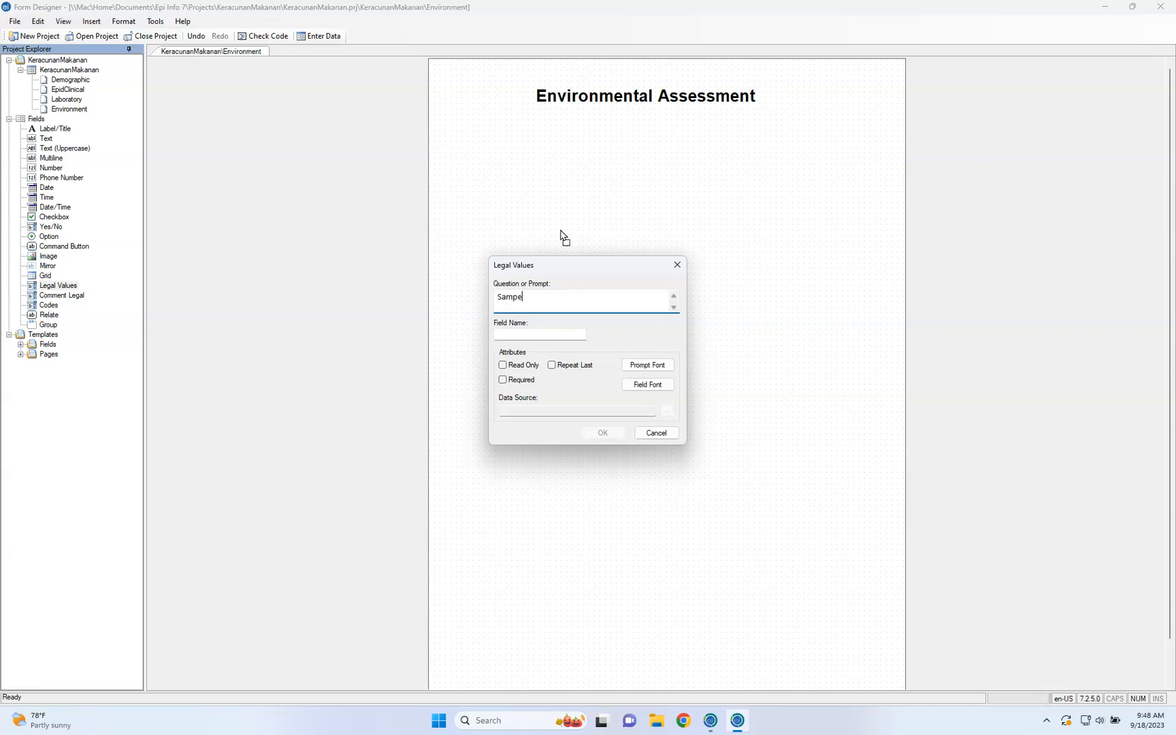
key(ctrl+a)
text(Jenis)
click(542, 335)
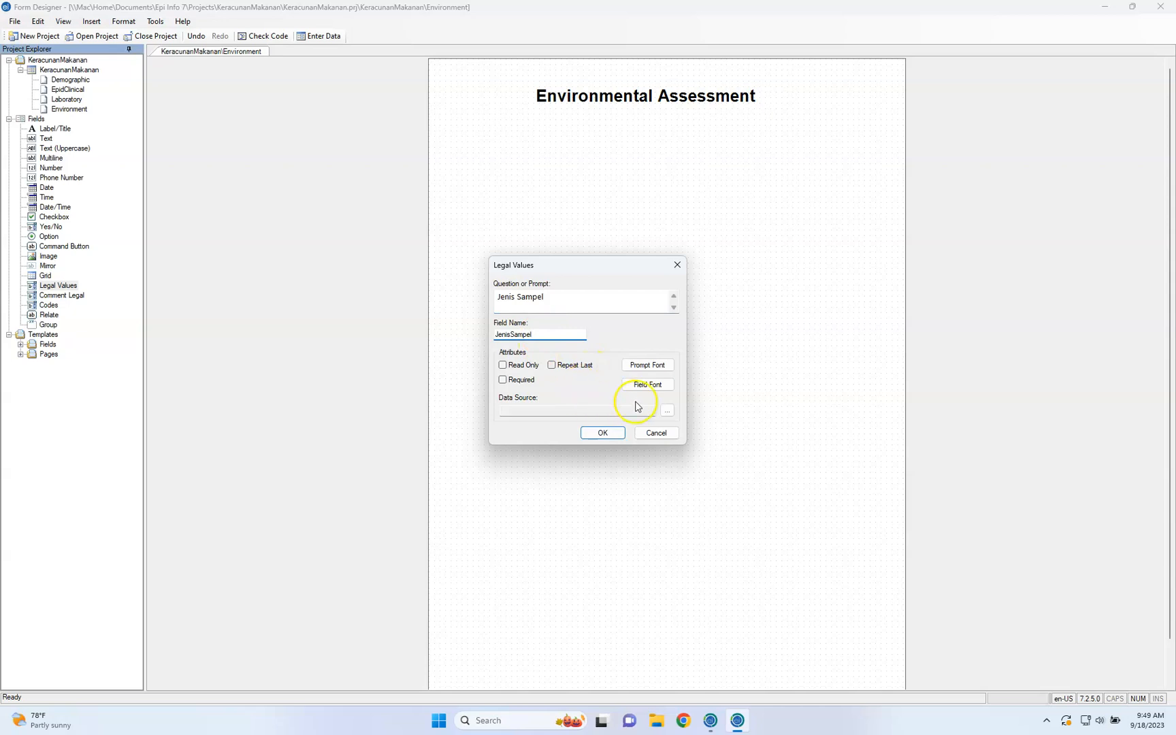
click(667, 410)
click(671, 415)
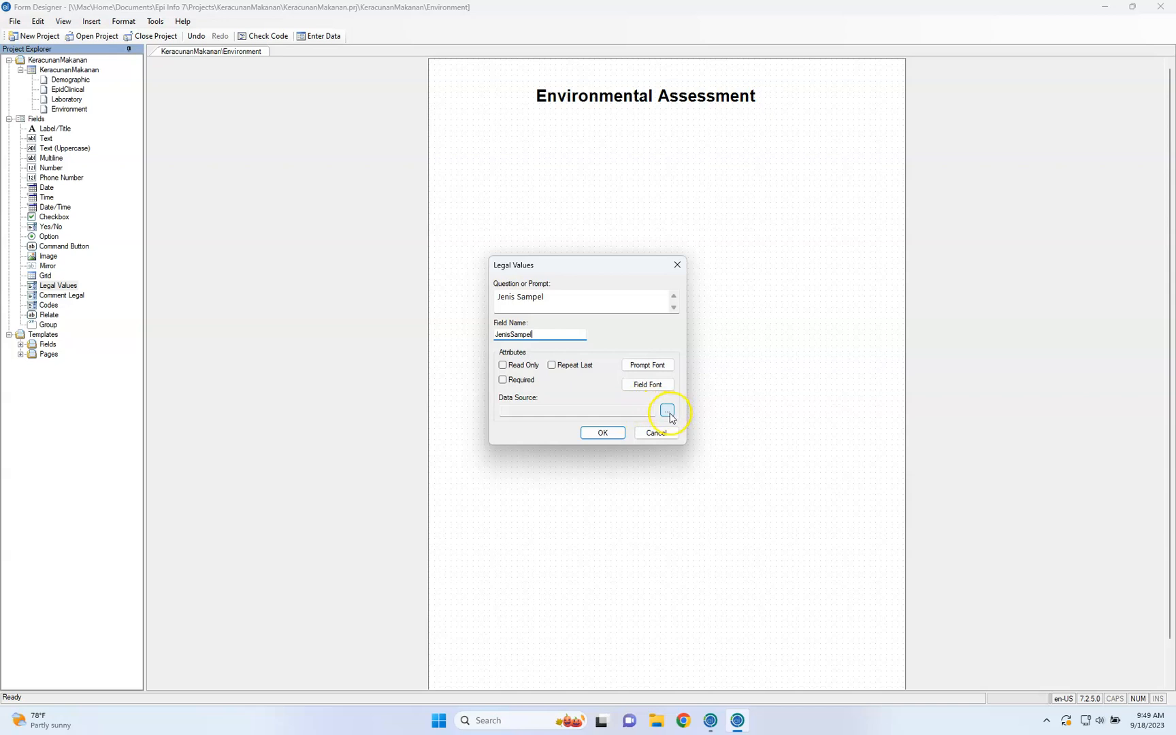
click(669, 413)
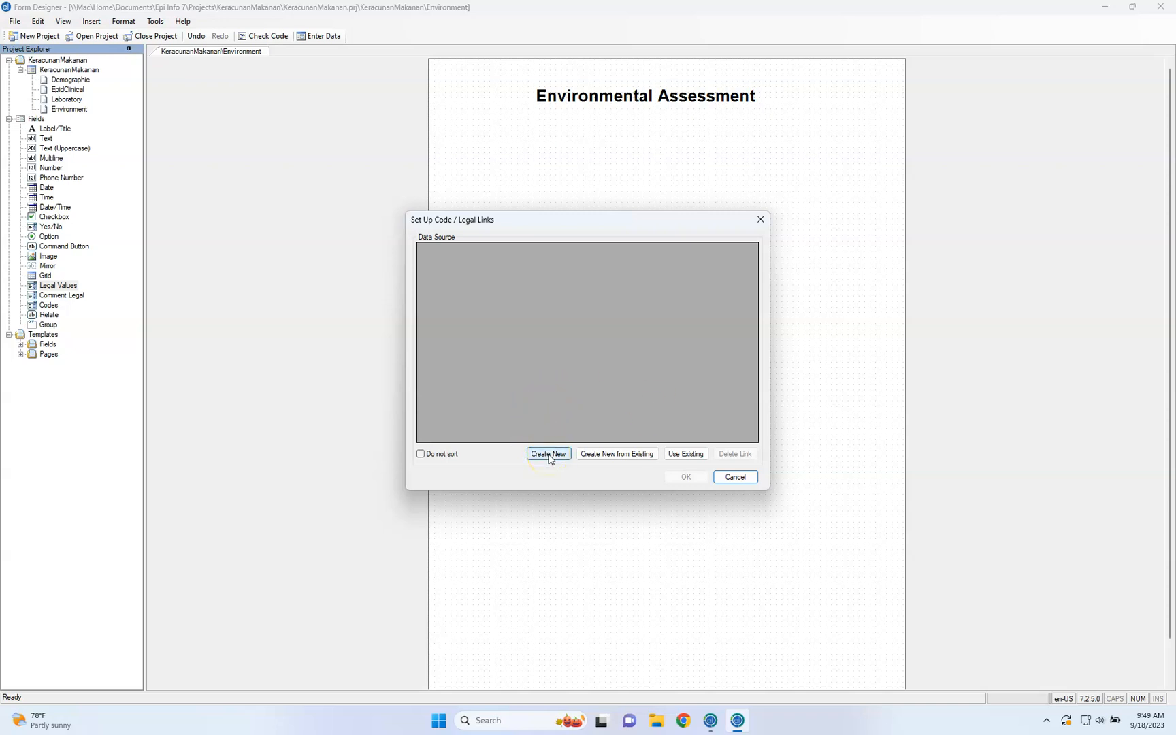
click(686, 455)
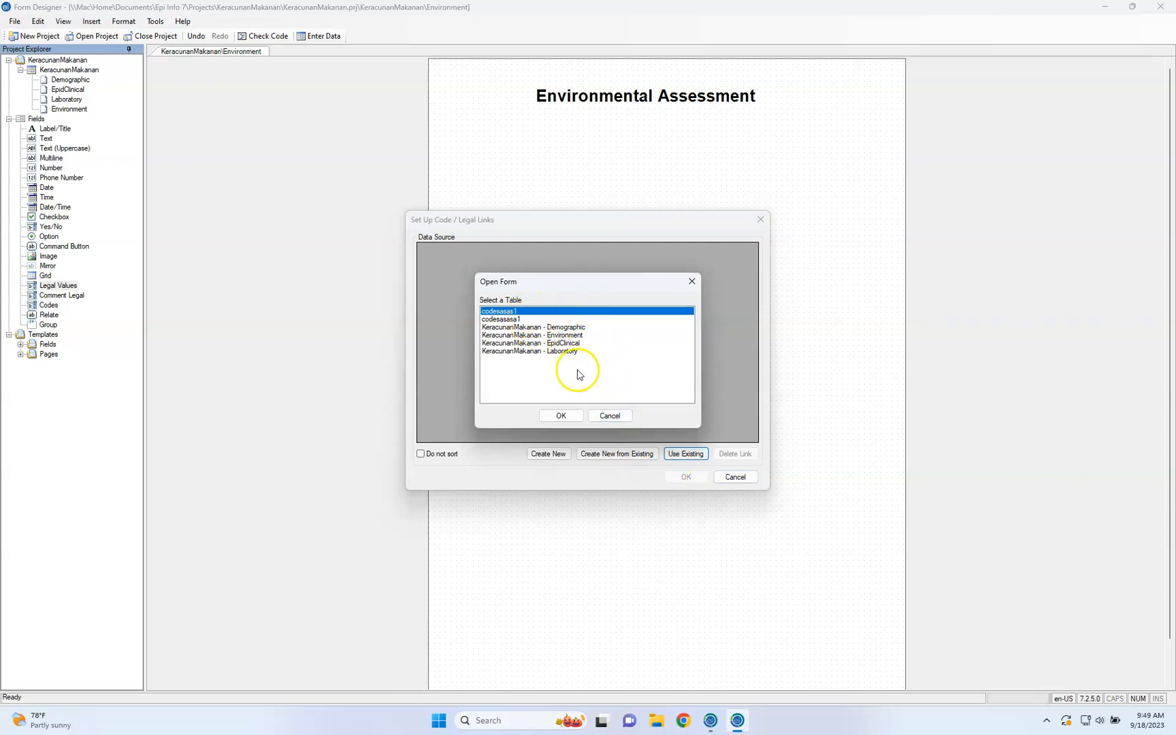
click(623, 416)
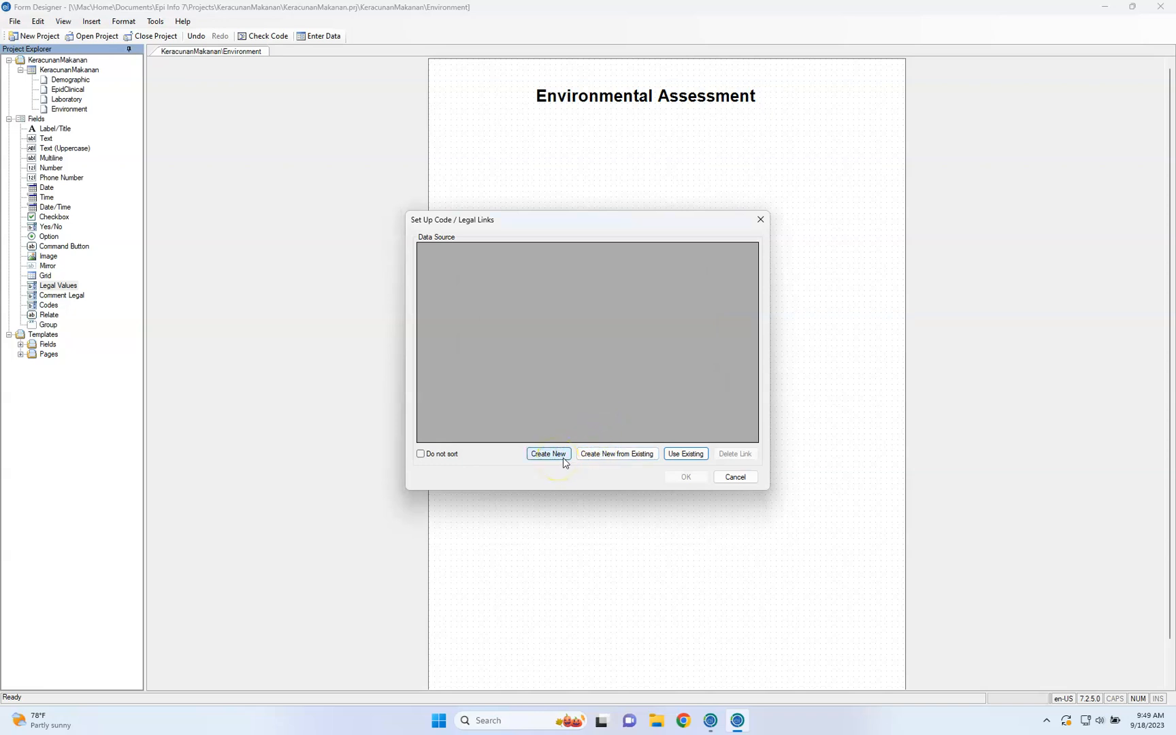
click(738, 476)
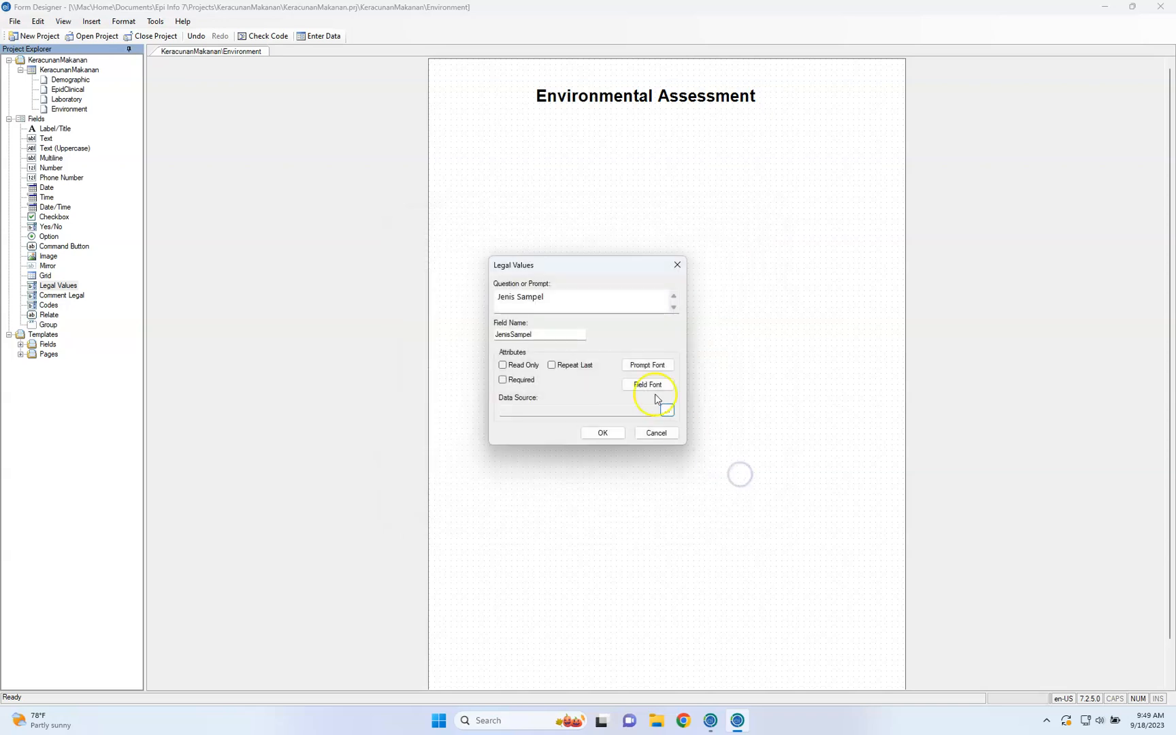
click(656, 433)
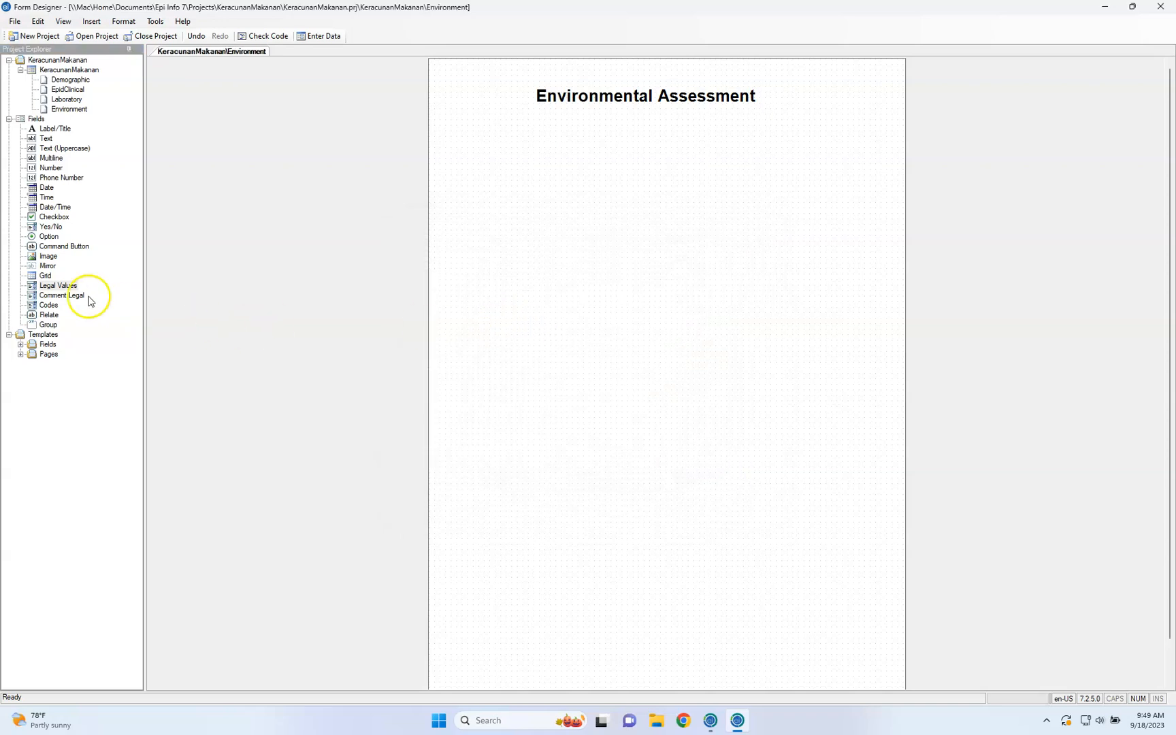
Place a Legal Values field below the Environmental Assessment title with the prompt "Jenis Sampel" and its matching field name
drag(68, 287, 543, 300)
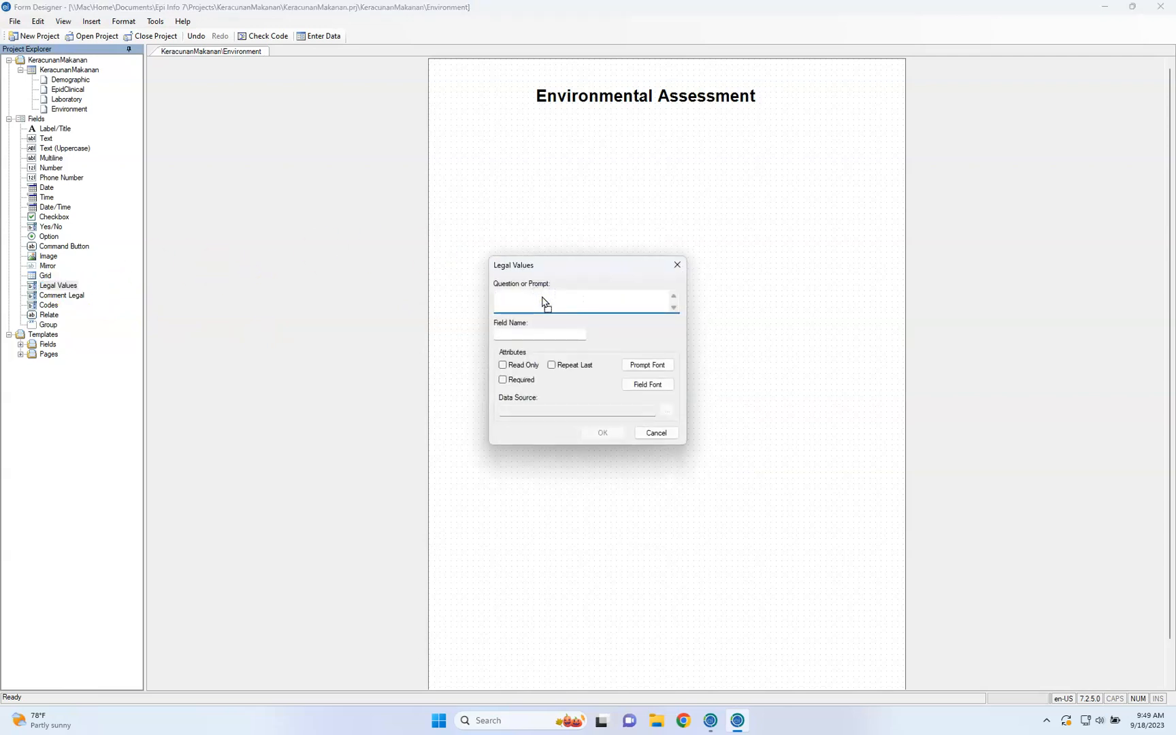
text(Jenis Sampel)
click(546, 332)
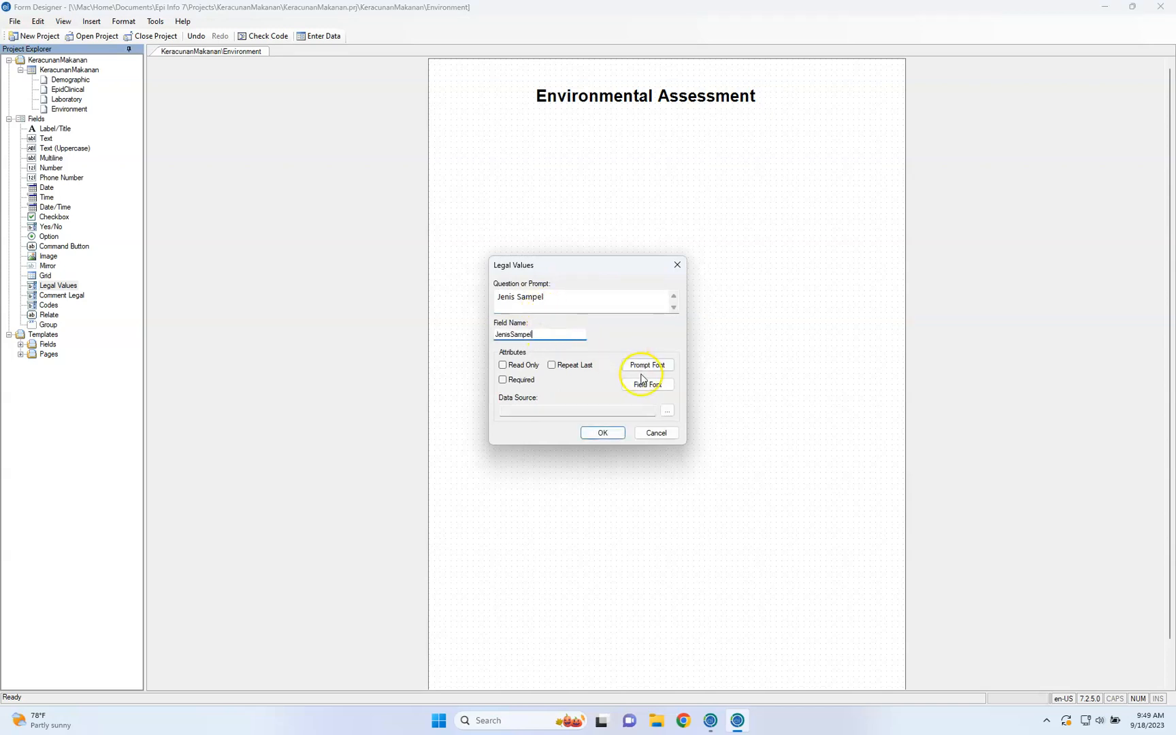
click(668, 412)
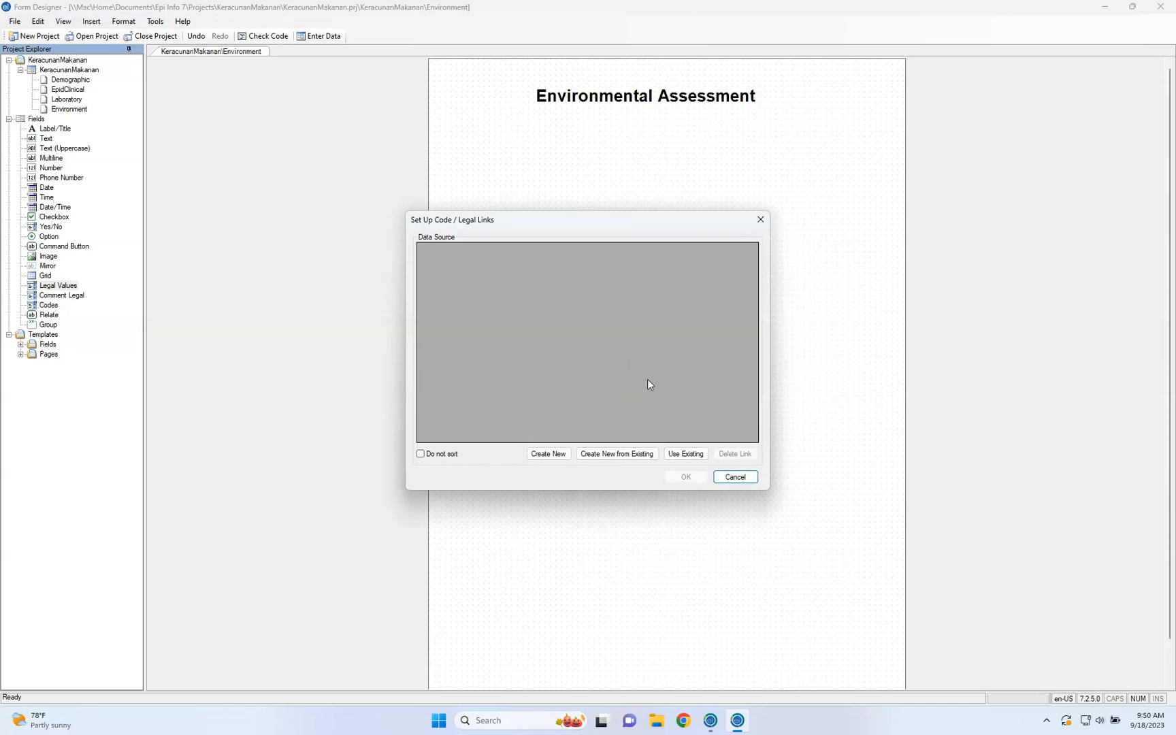
click(556, 457)
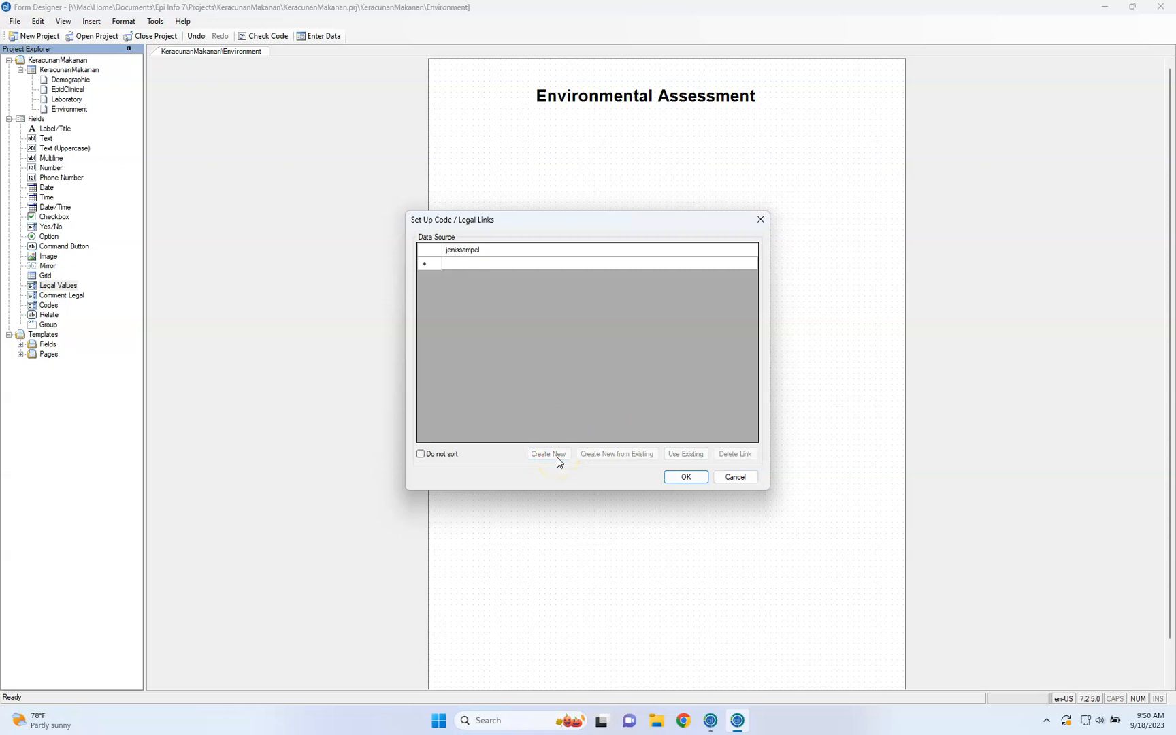
click(513, 250)
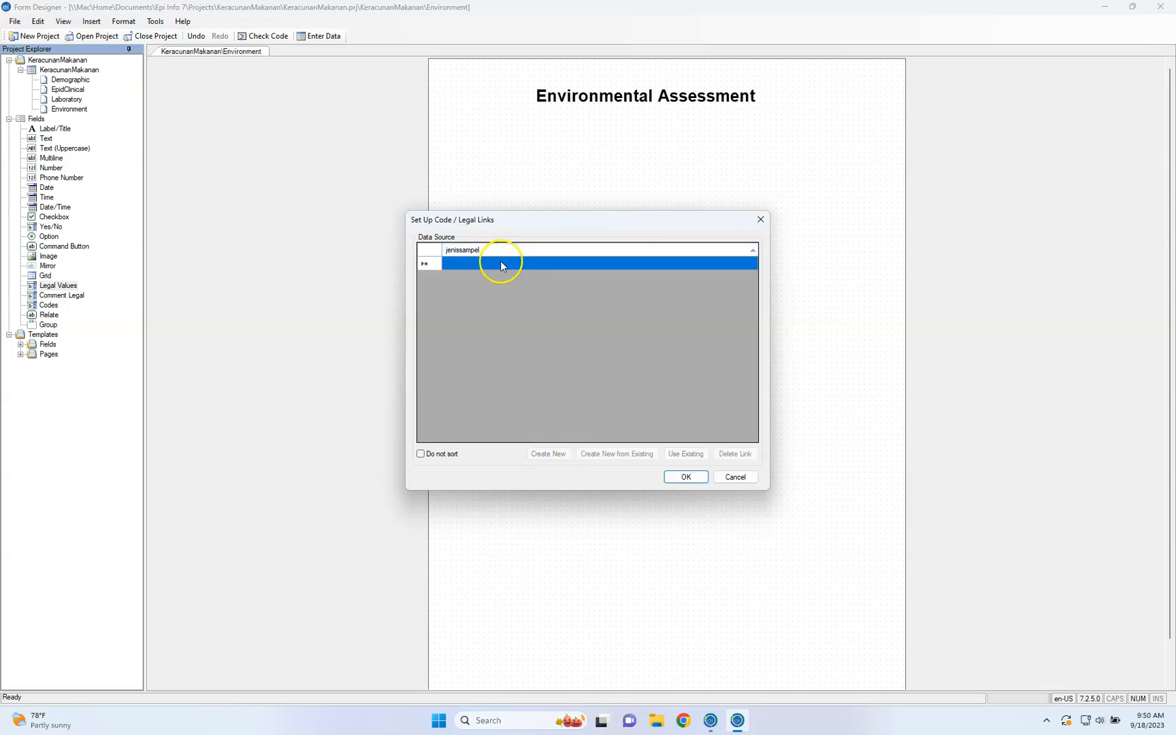
click(500, 262)
text(Tanah-)
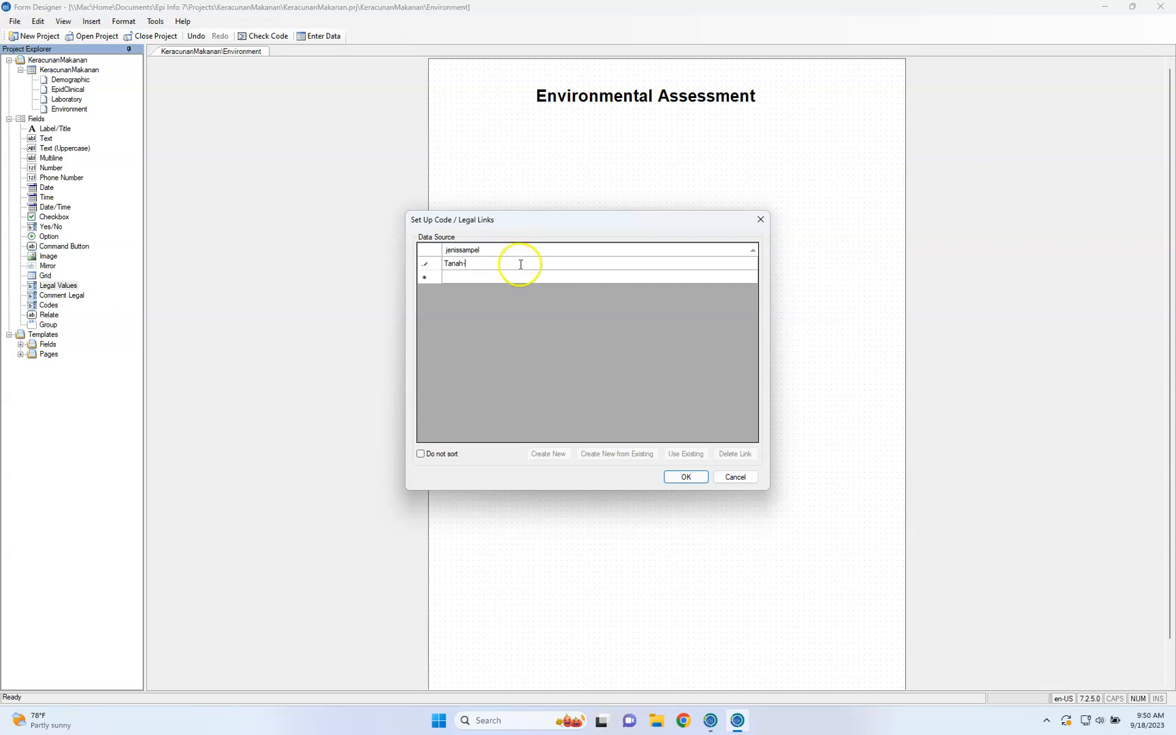
click(514, 277)
click(515, 277)
text(Air)
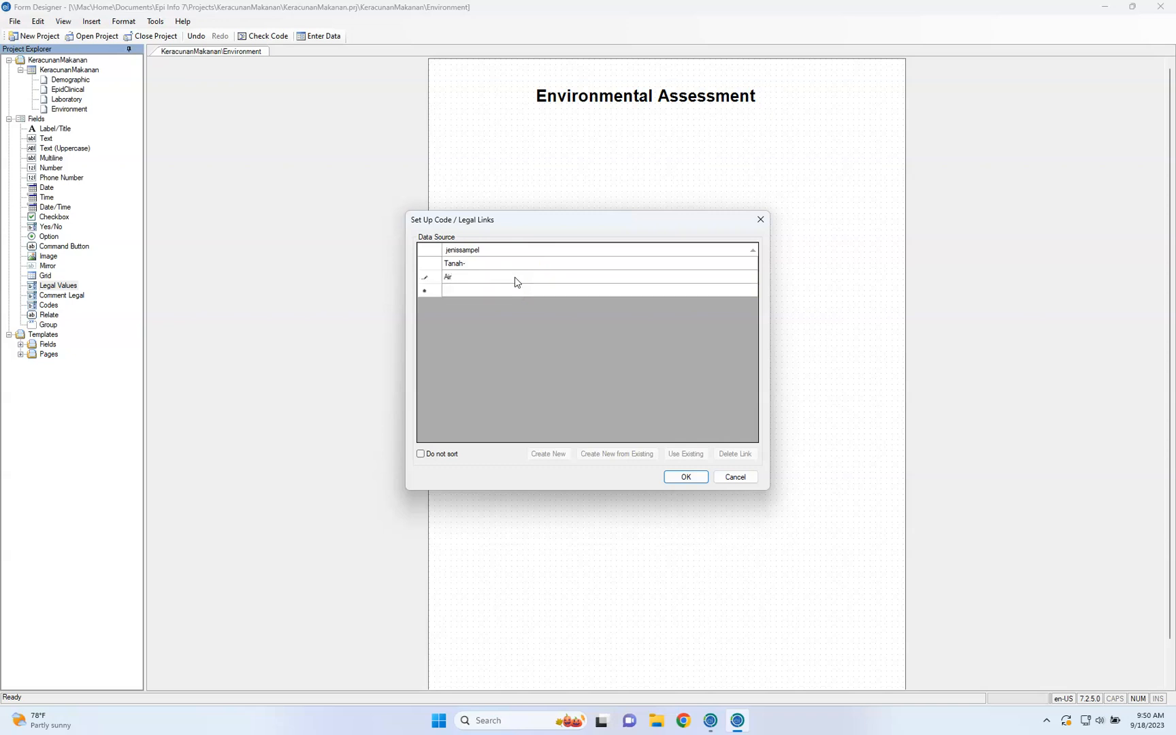
click(508, 291)
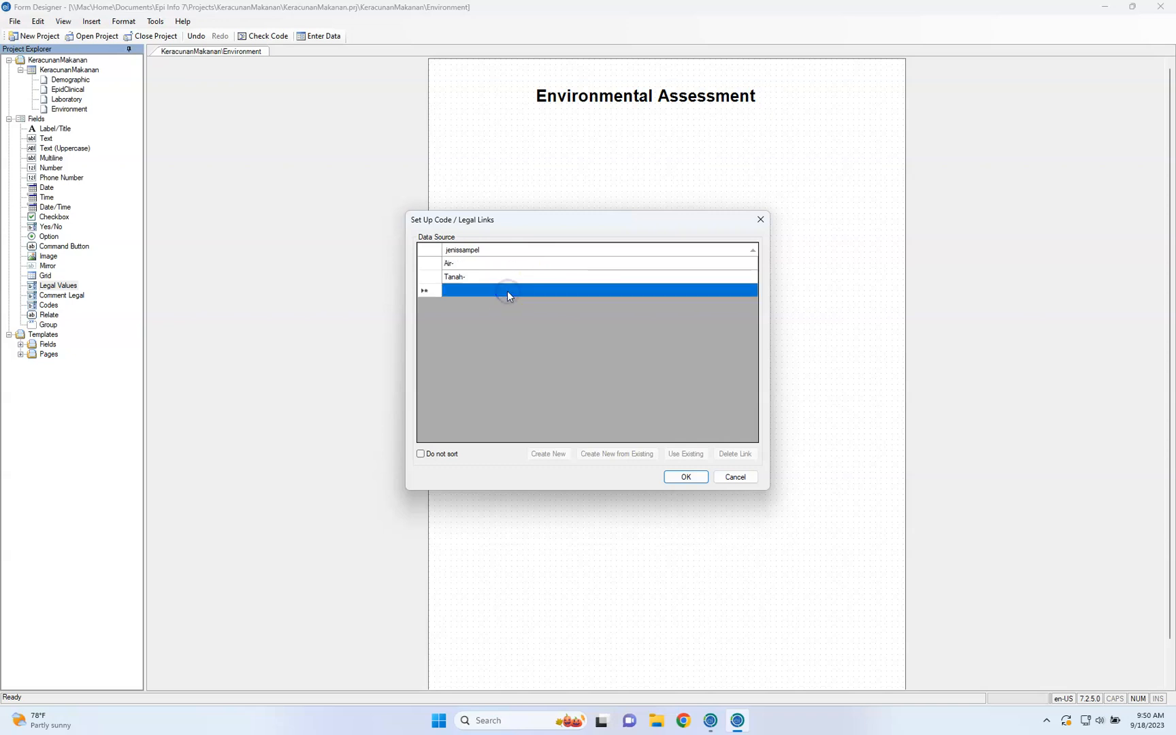
click(507, 291)
text(Makanan-)
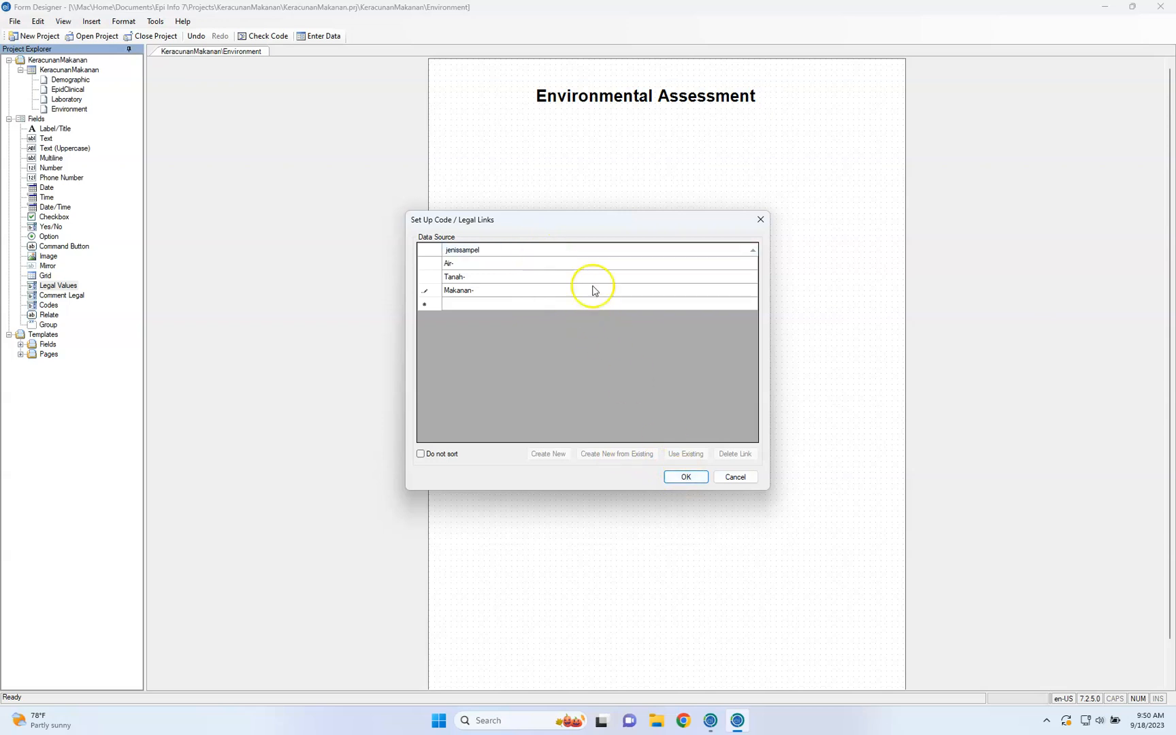
click(738, 484)
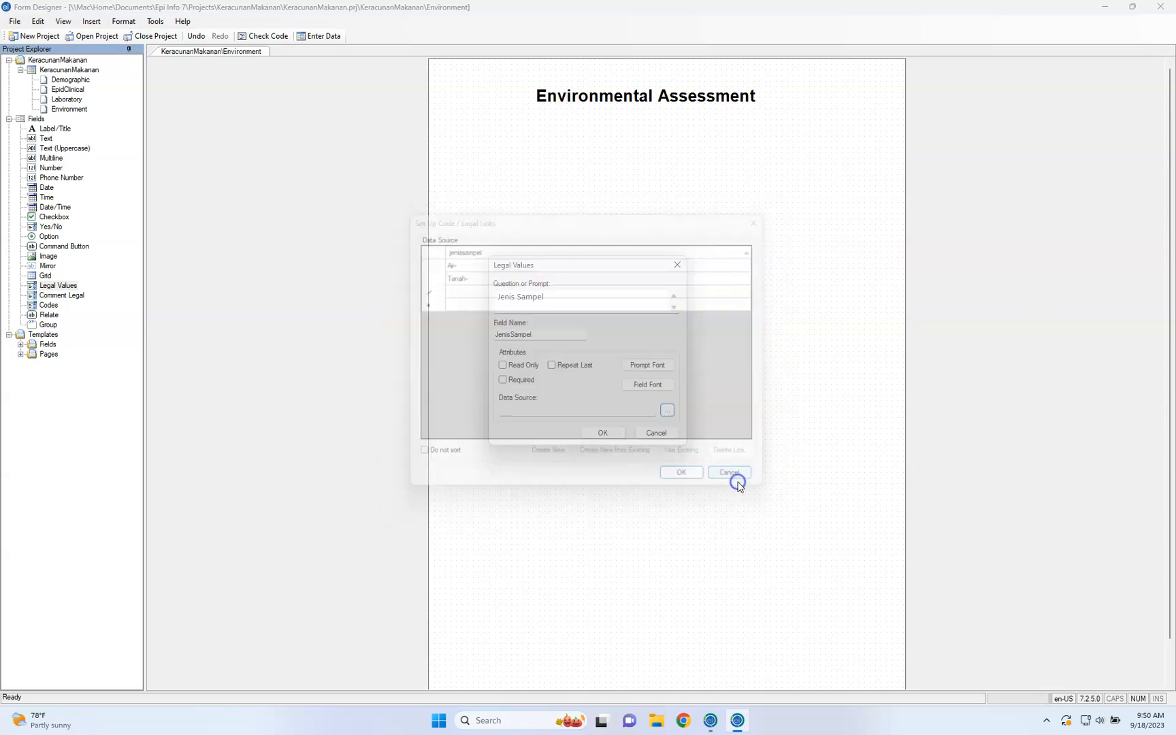
Create a new value list as the Jenis Sampel field's data source and enter "Tanah-" as a value
click(667, 411)
click(560, 460)
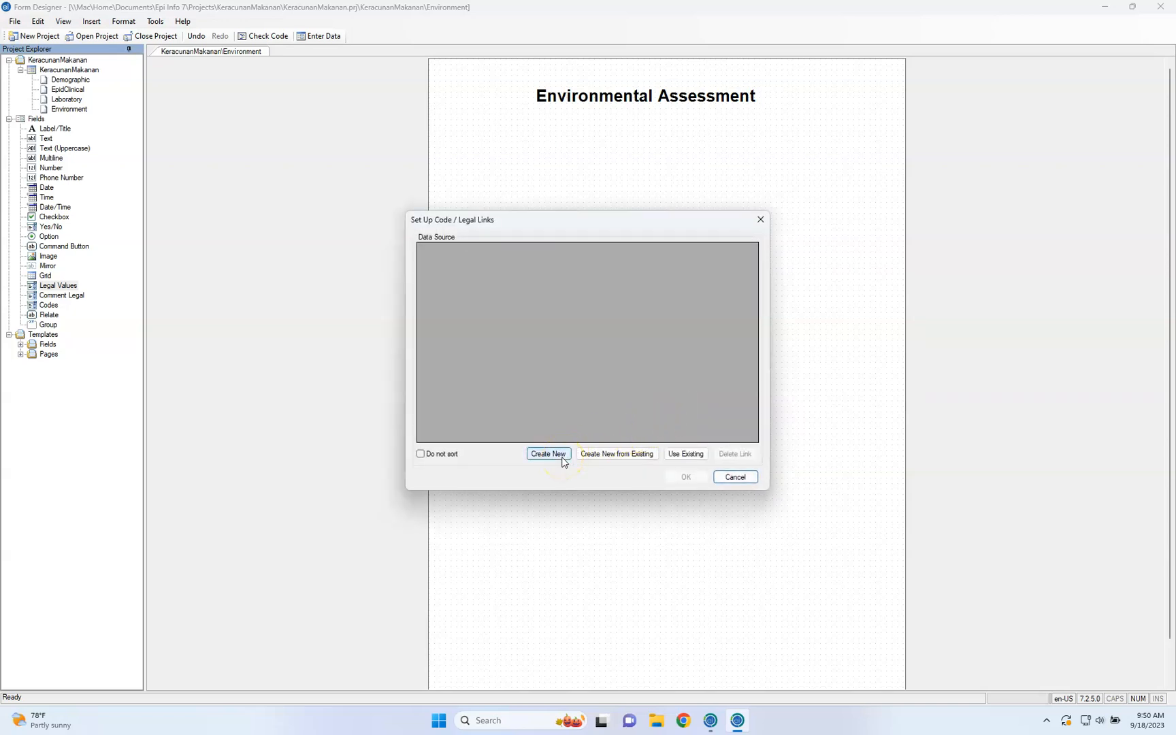
click(511, 252)
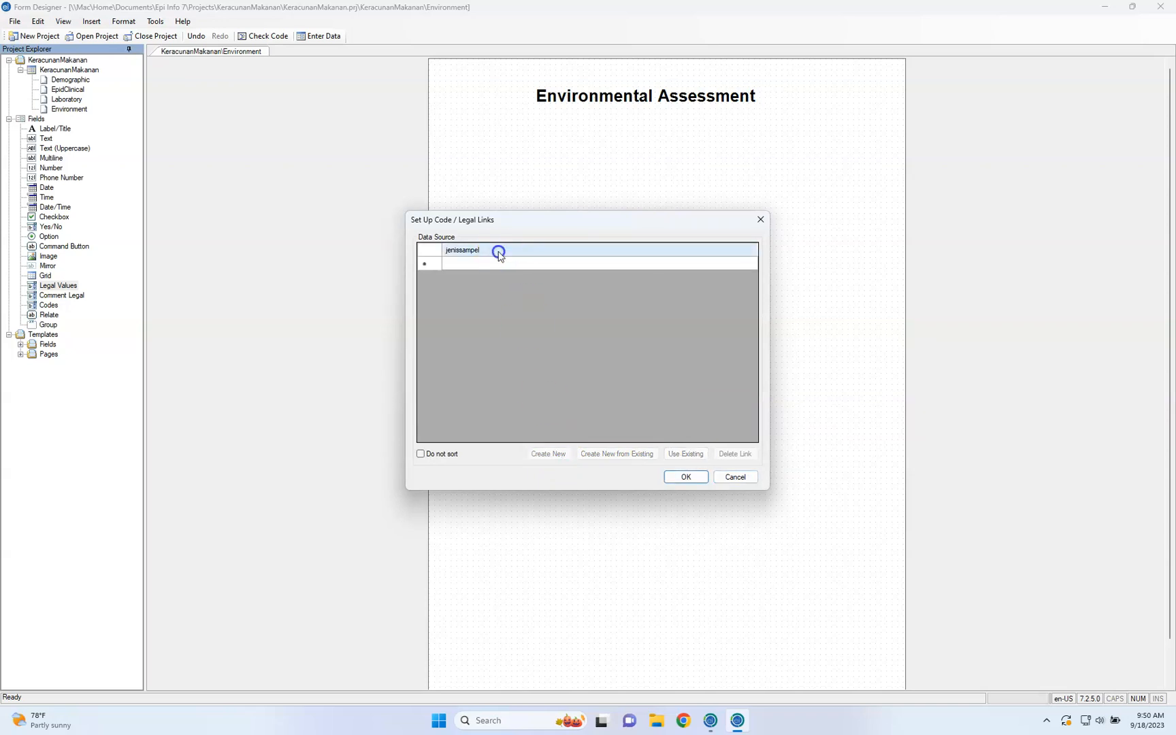
click(492, 263)
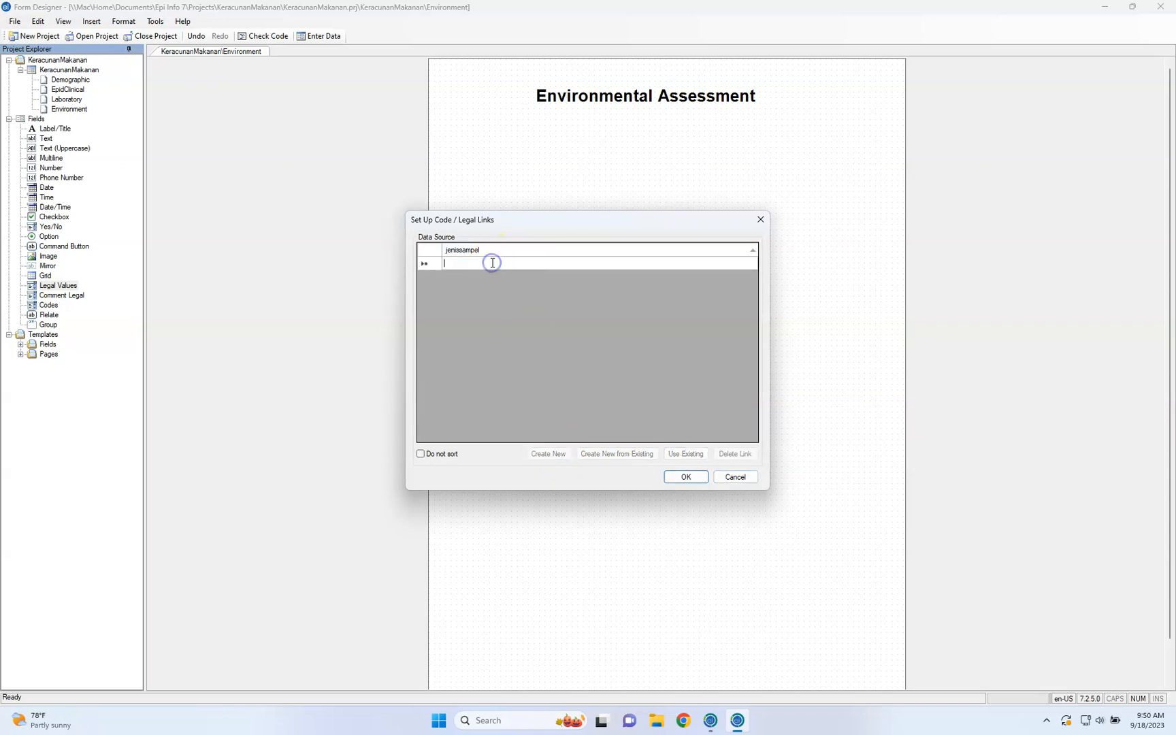
text(Tana)
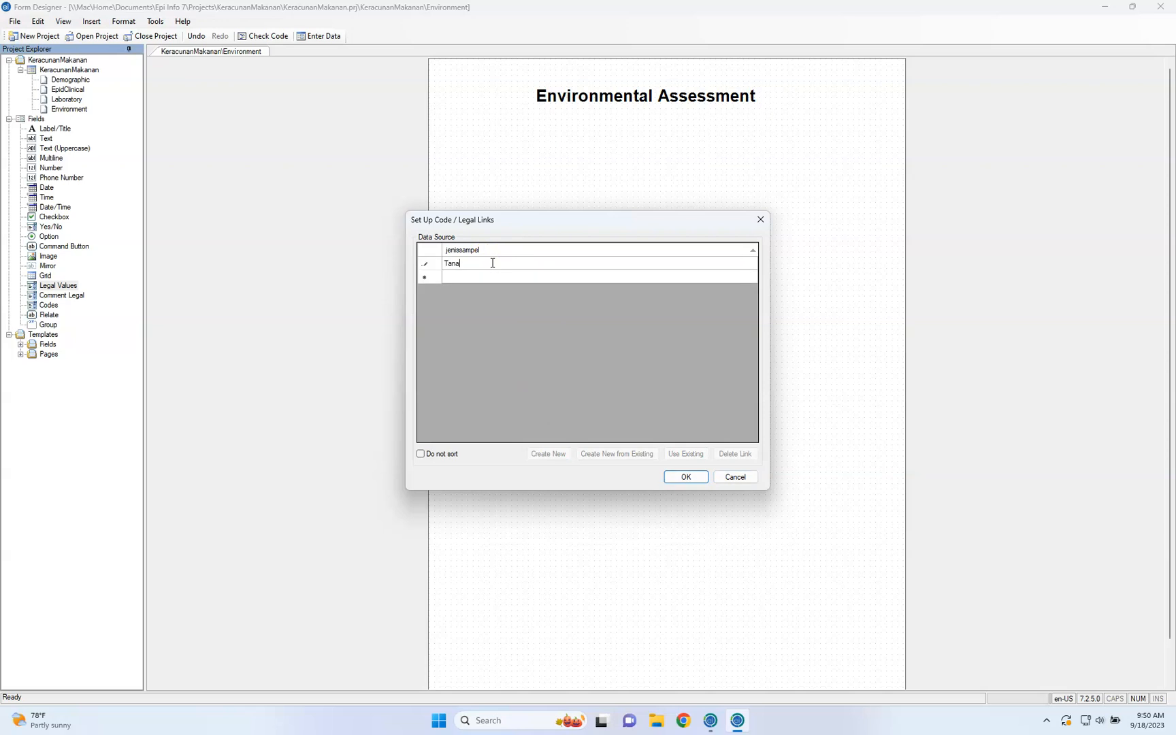
text(h-)
key(Return)
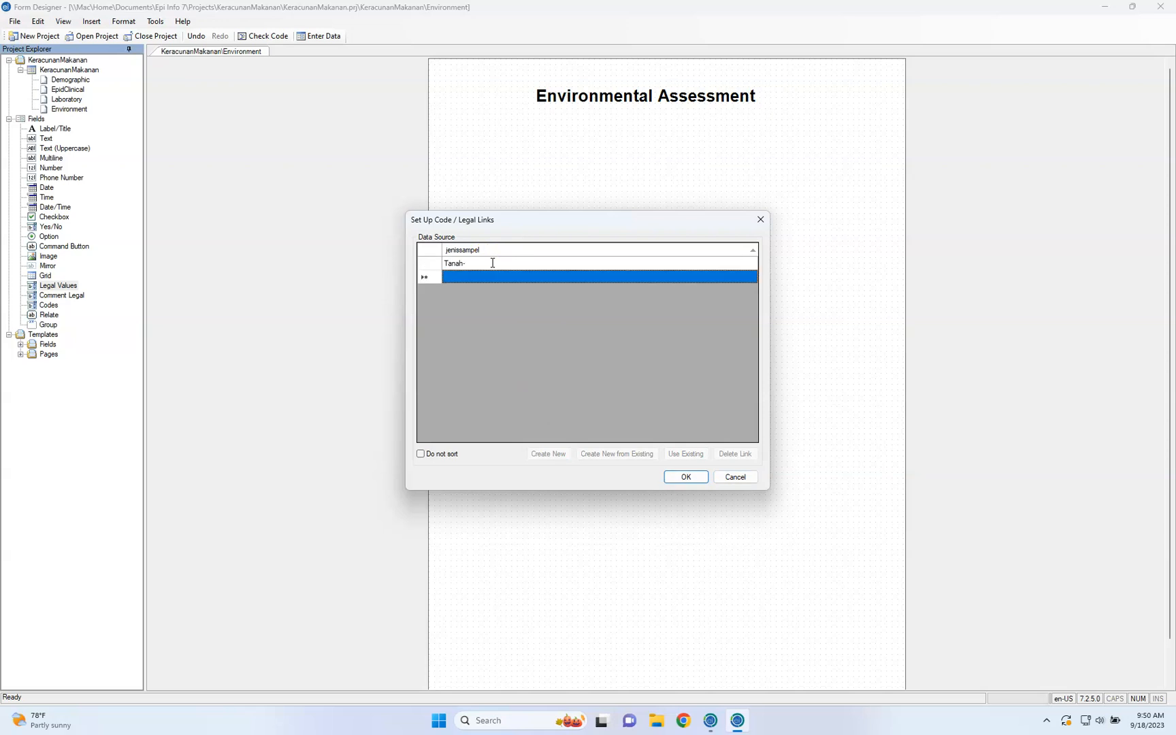
Add the values "Air-", "Makanan-" and "Udara-" to the Jenis Sampel list
text(Air-)
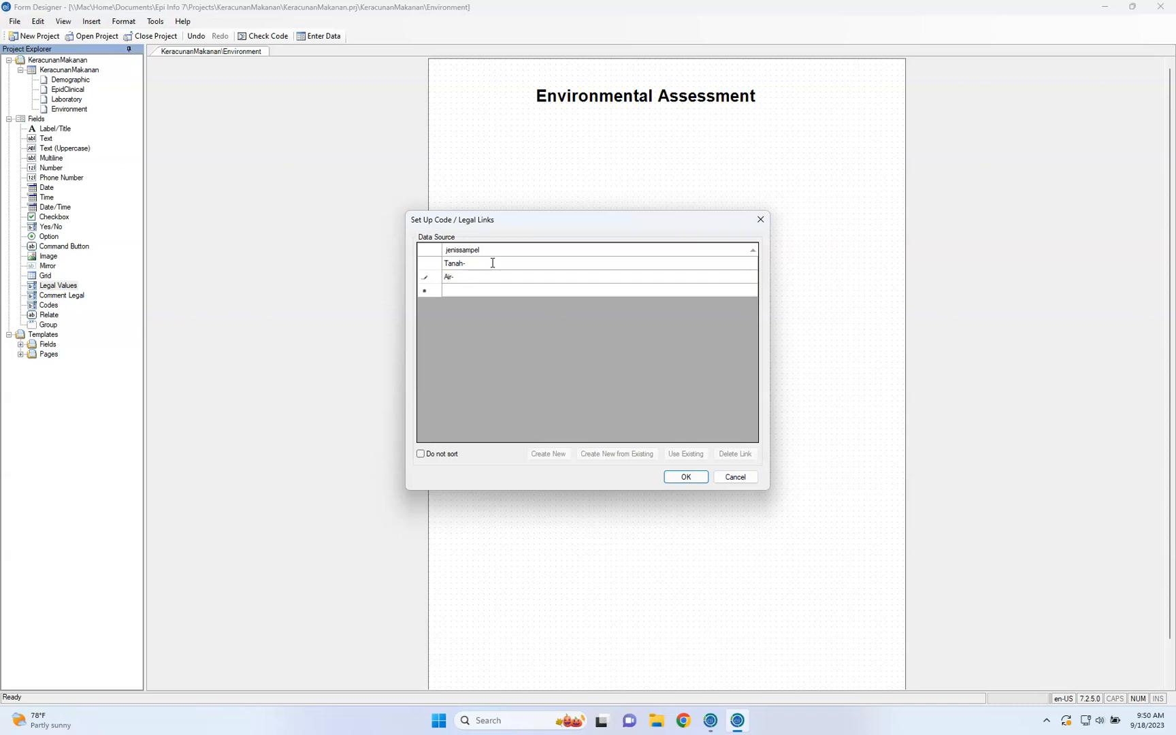
key(Return)
text(Makanan-)
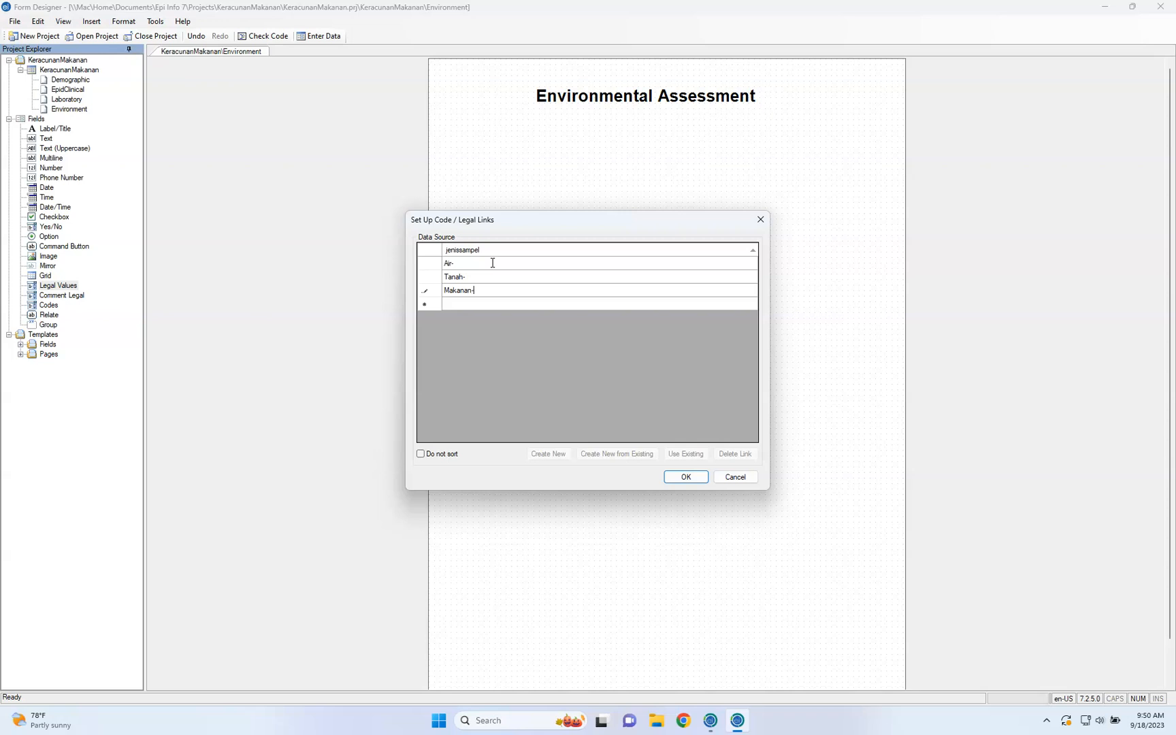
key(Return)
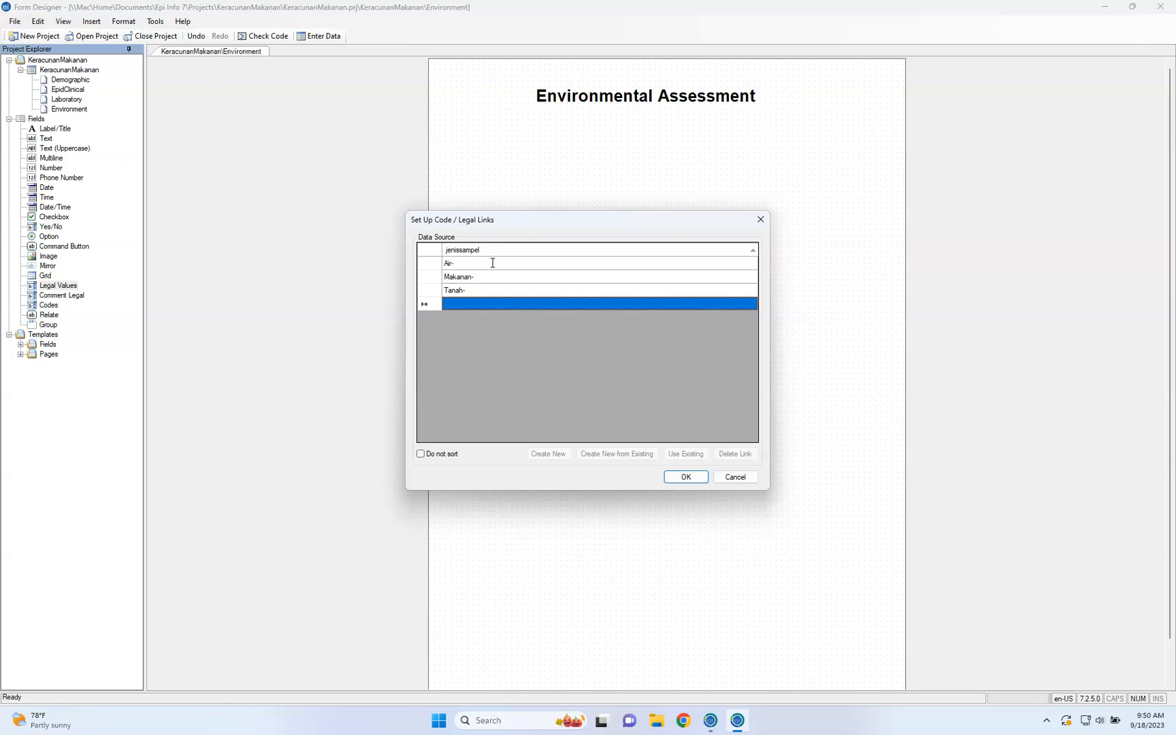
text(Udara)
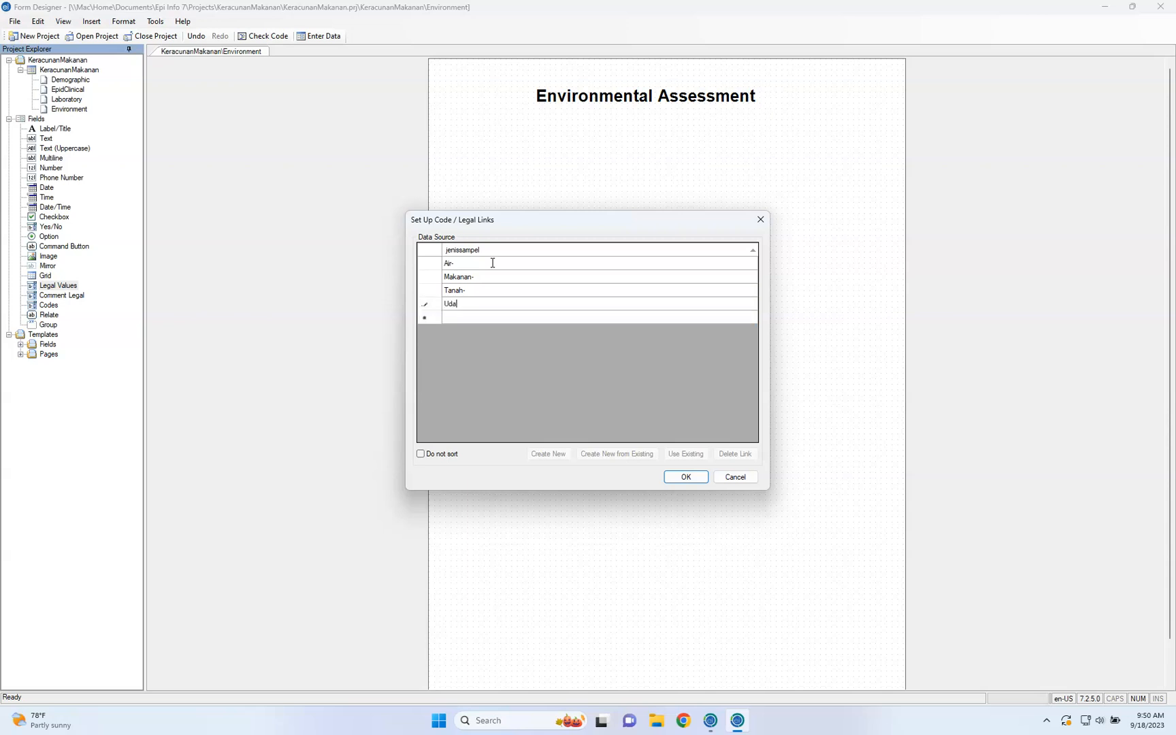
key(Return)
Add the value "Bunyi-" to the list, then accept the list and the Jenis Sampel field definition
text(Bunyi-)
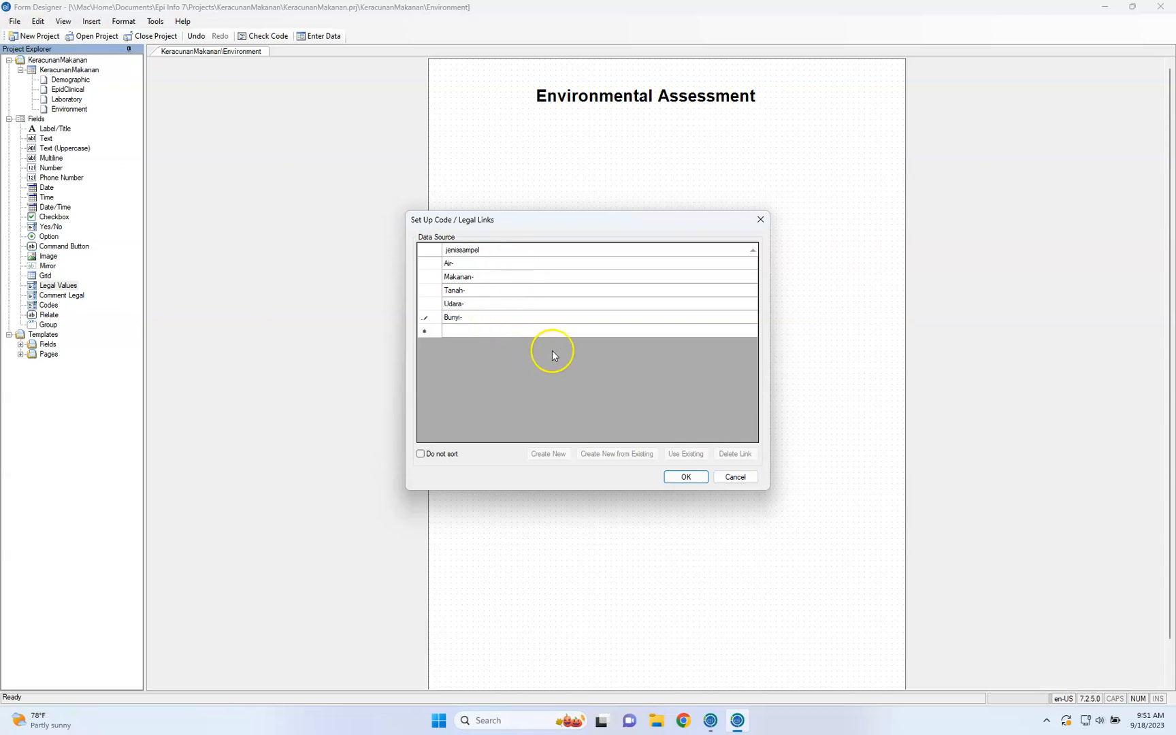
click(686, 477)
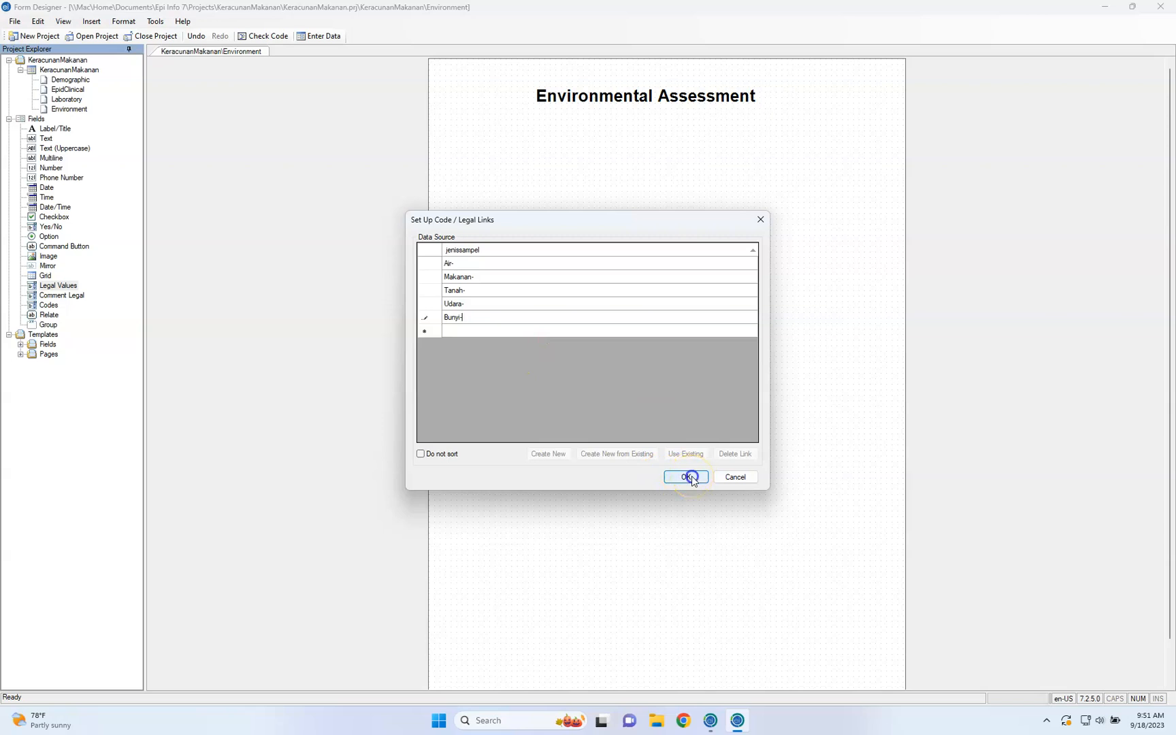
click(688, 477)
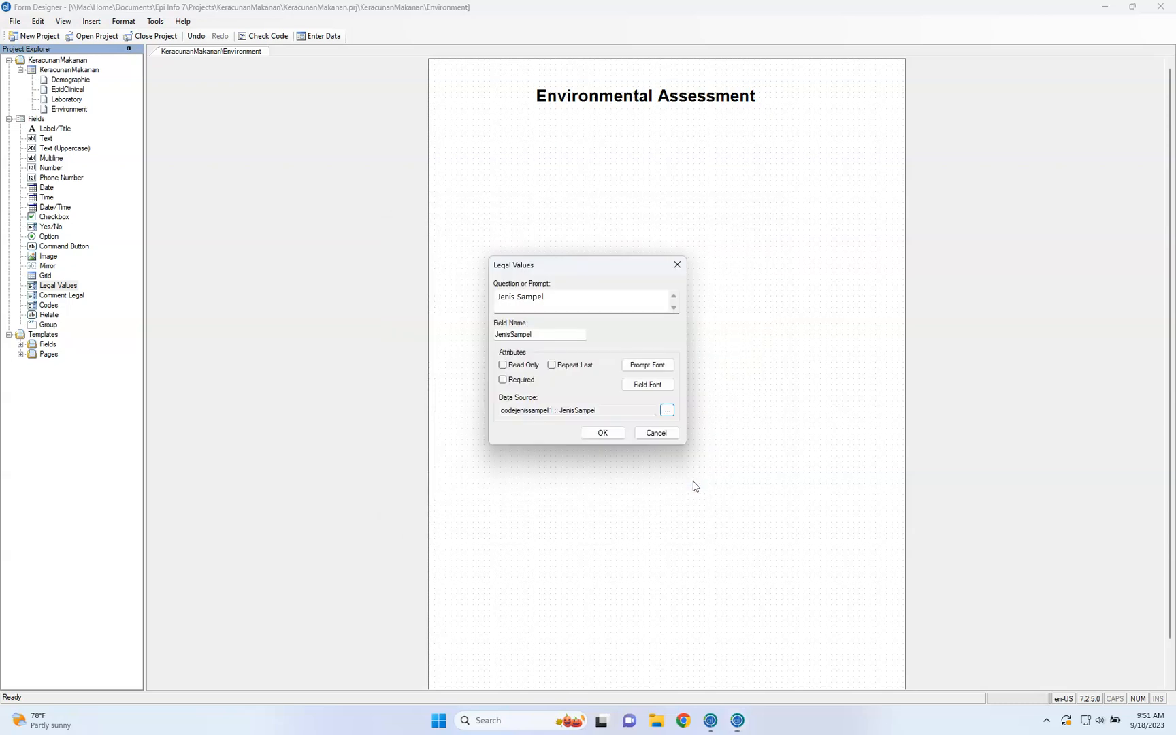
click(603, 433)
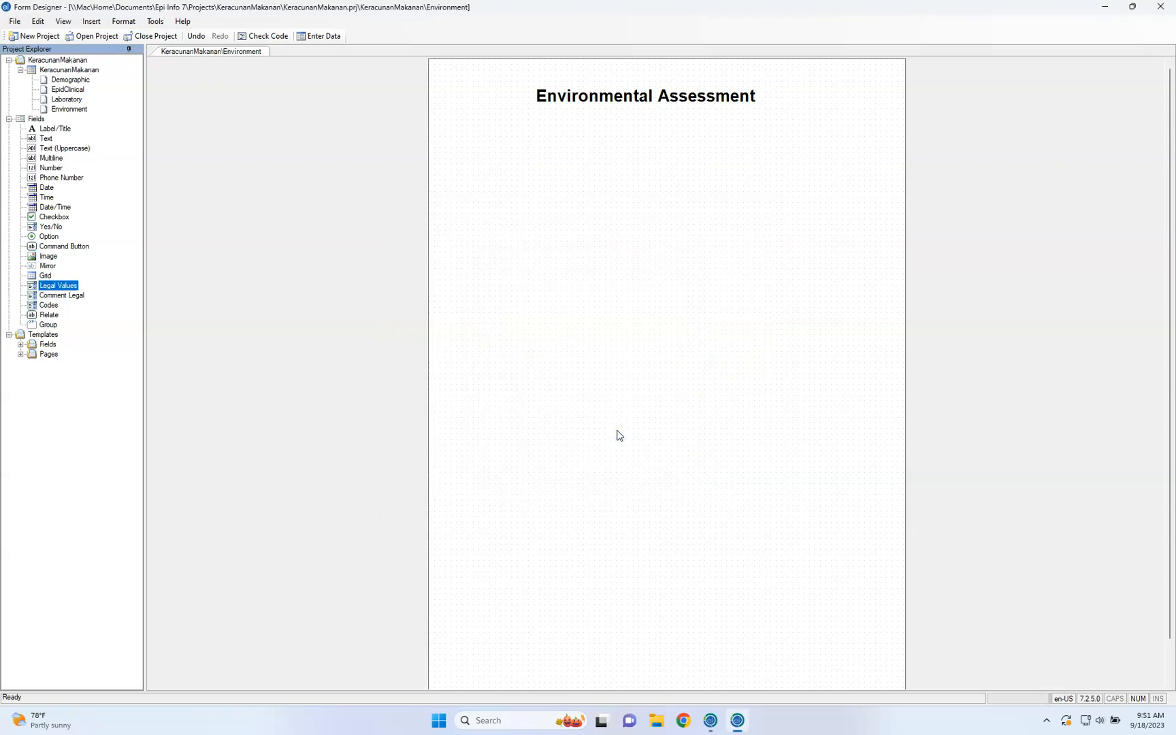
Move the Jenis Sampel drop-down box close beside its prompt, level with the prompt text
drag(598, 321, 671, 300)
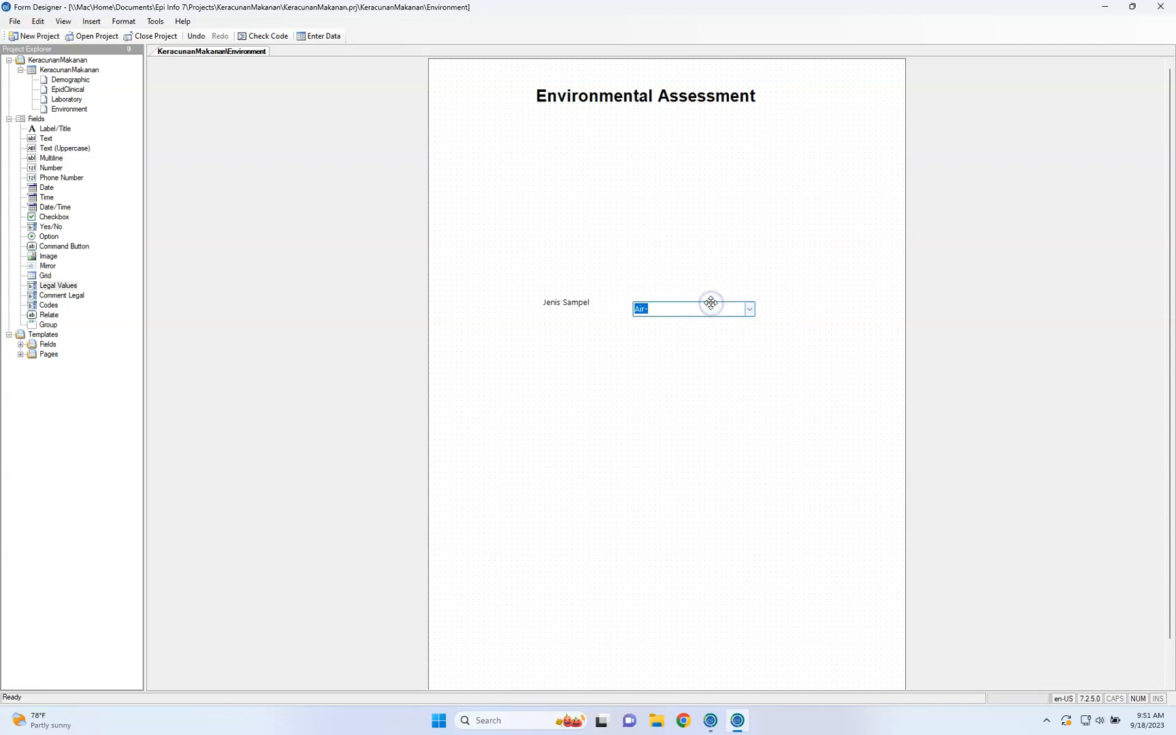
drag(720, 308, 674, 298)
click(674, 337)
click(626, 338)
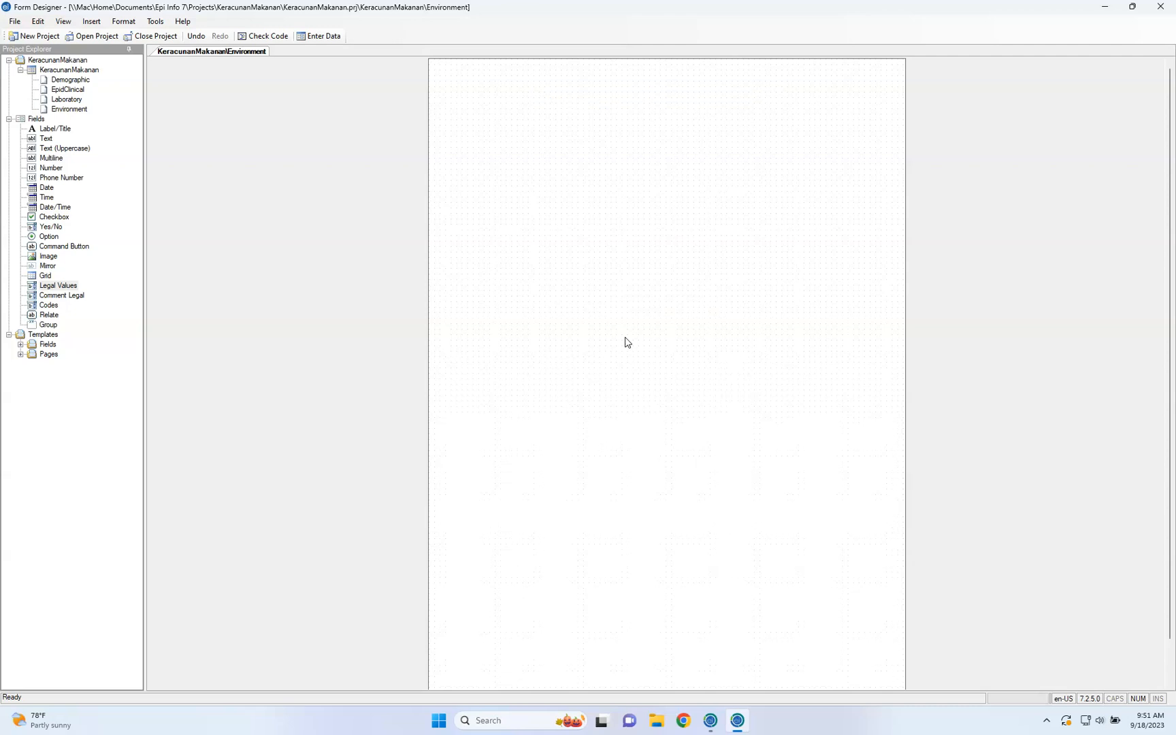
click(612, 303)
click(707, 361)
click(721, 312)
click(720, 307)
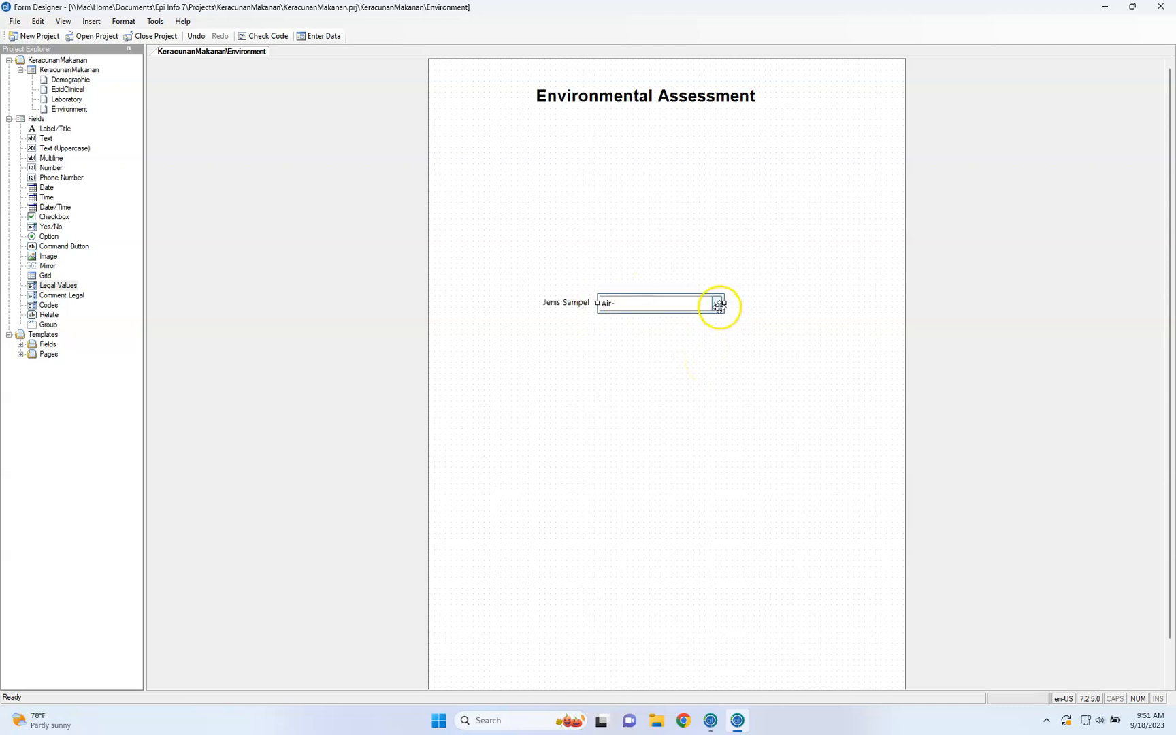
click(704, 362)
click(620, 301)
click(621, 301)
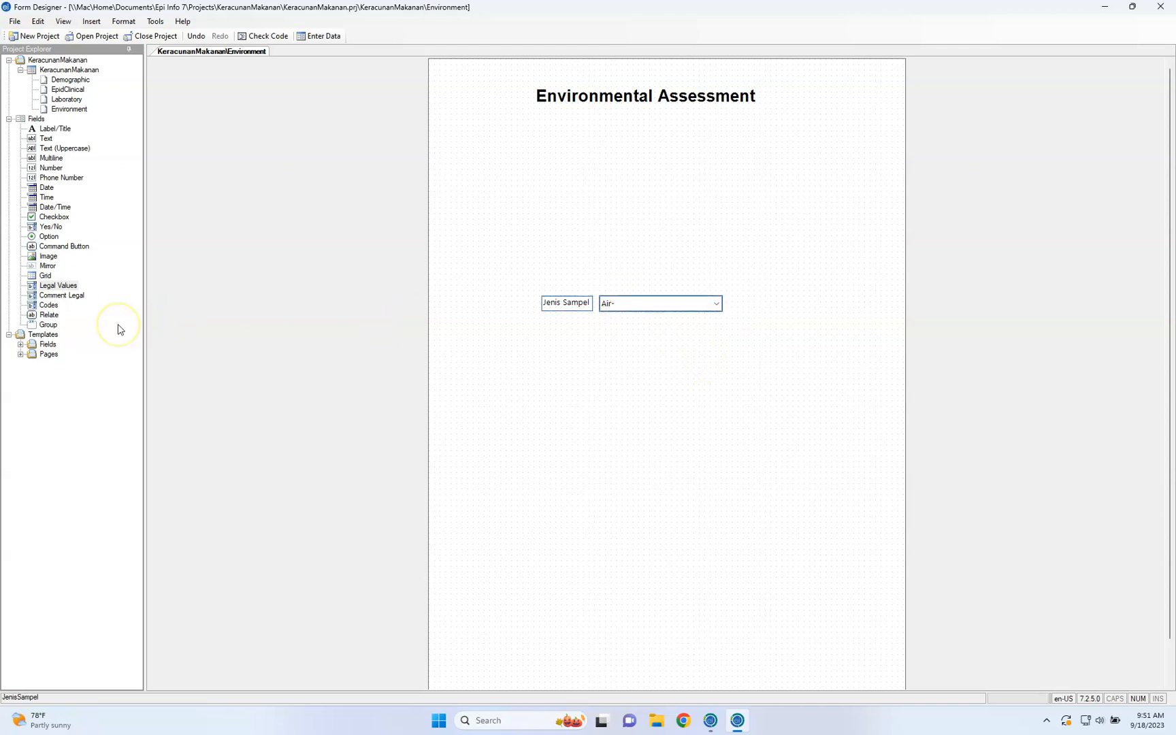
key(ctrl+Left)
key(ctrl+Right)
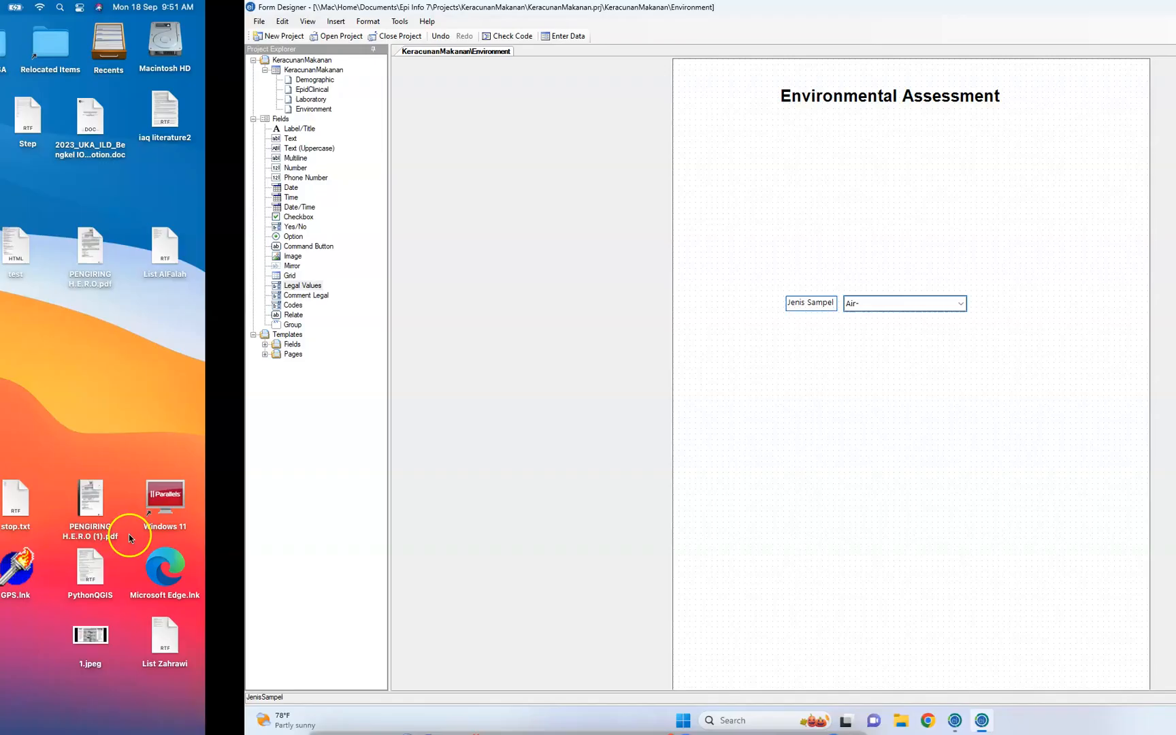
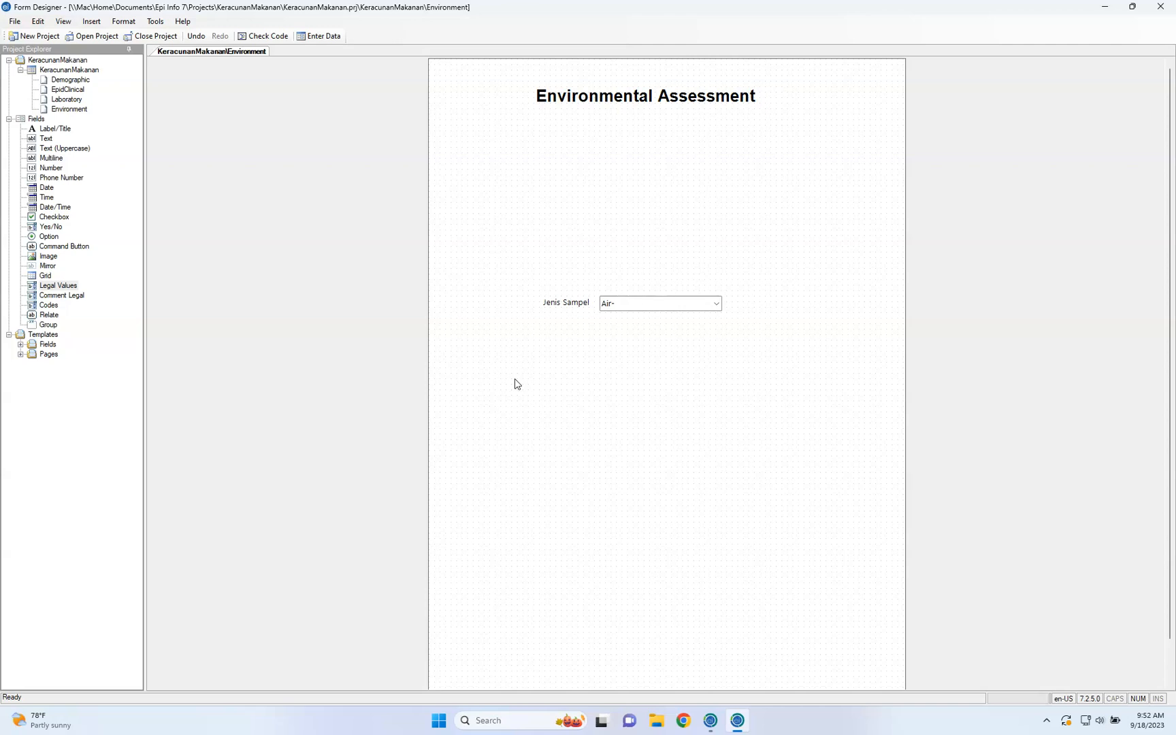
click(569, 300)
click(612, 304)
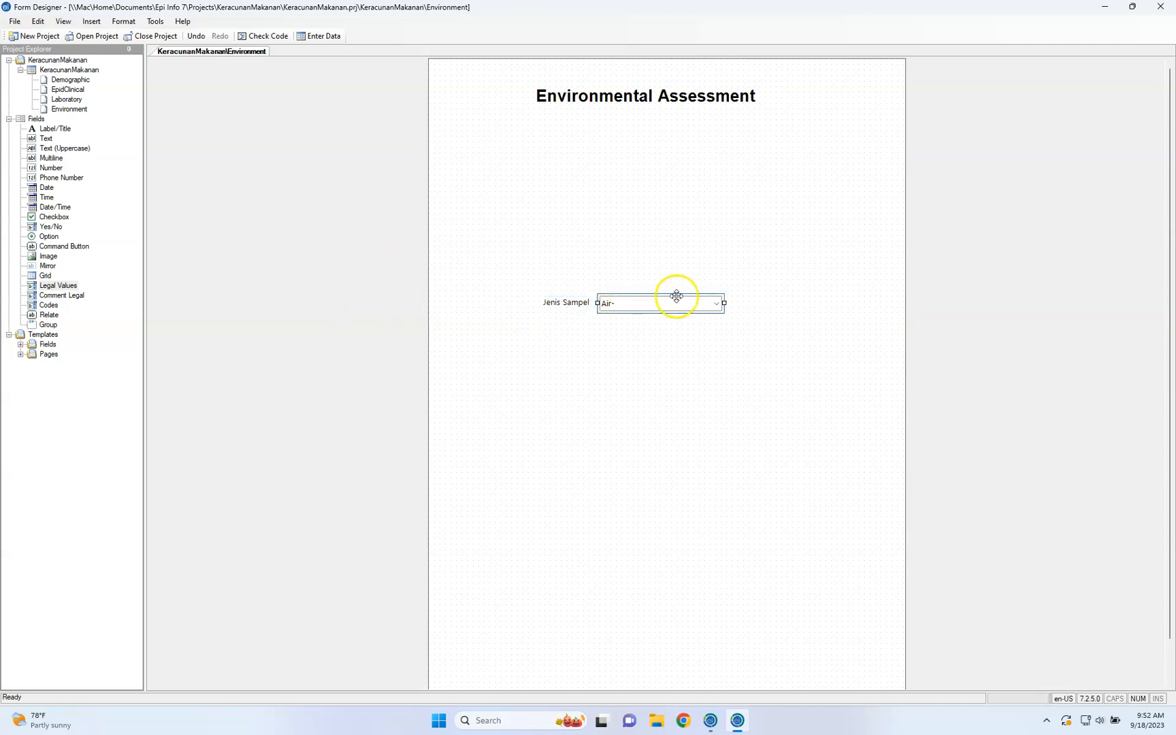
Add a Comment Legal field below the Jenis Sampel field with the prompt "Jenis Sampel Kedua"
click(71, 298)
drag(70, 300, 576, 394)
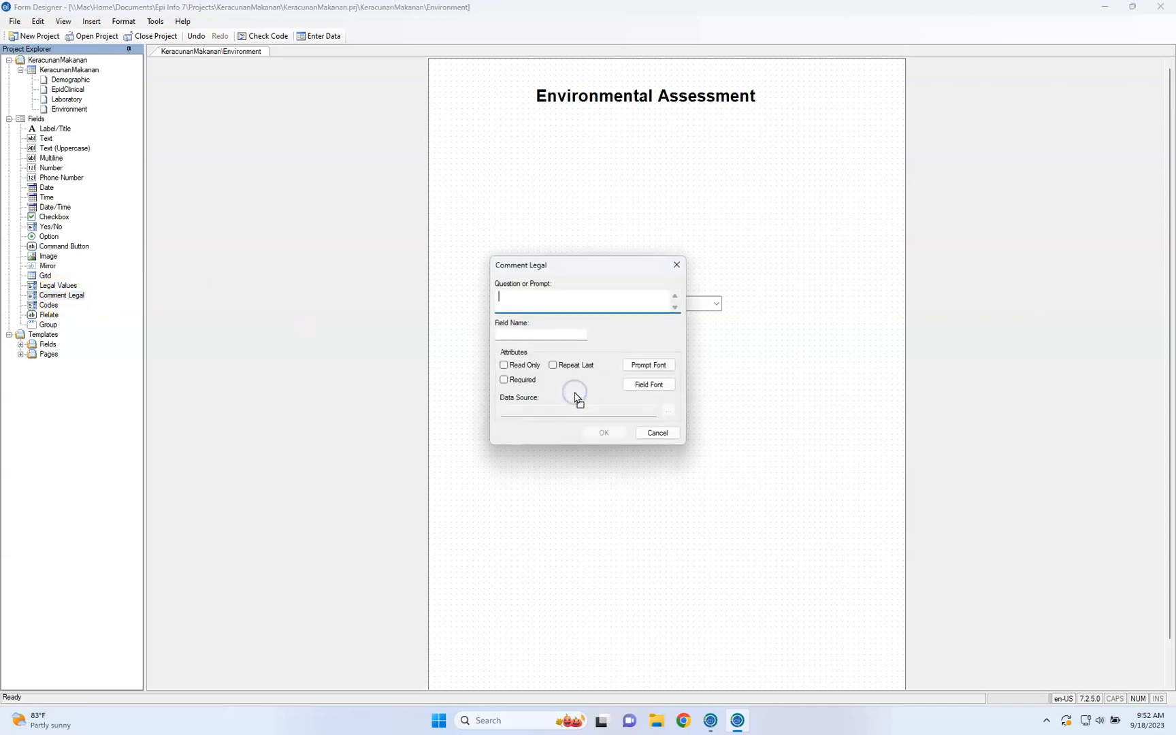
click(625, 396)
text(Jenis Sampel Kedua)
click(565, 335)
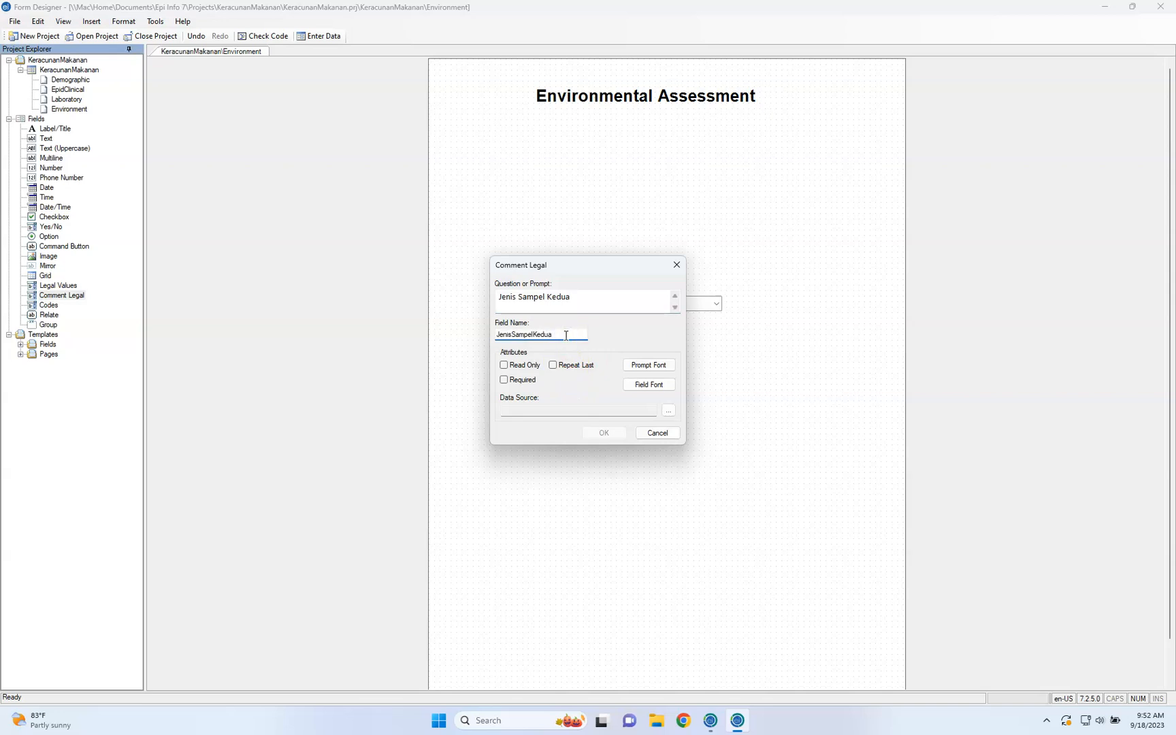
Use the existing table codejenissampel1 as the Jenis Sampel Kedua data source, then accept the list and the field definition
click(669, 411)
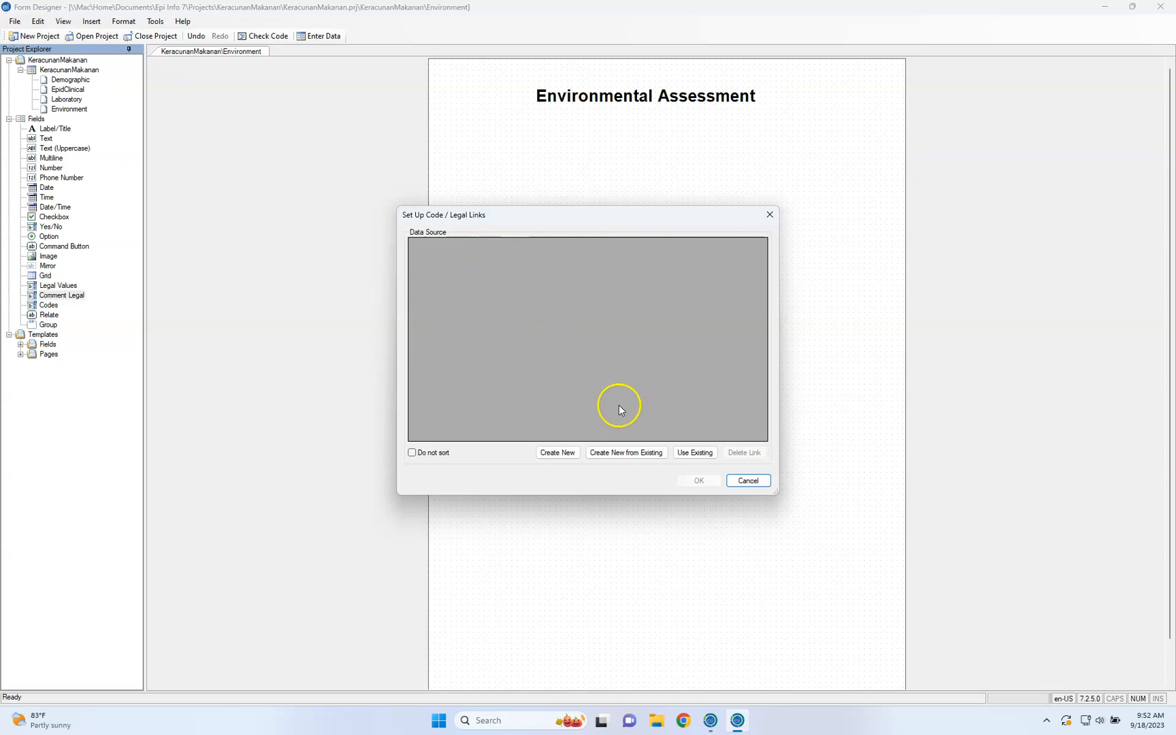
click(695, 452)
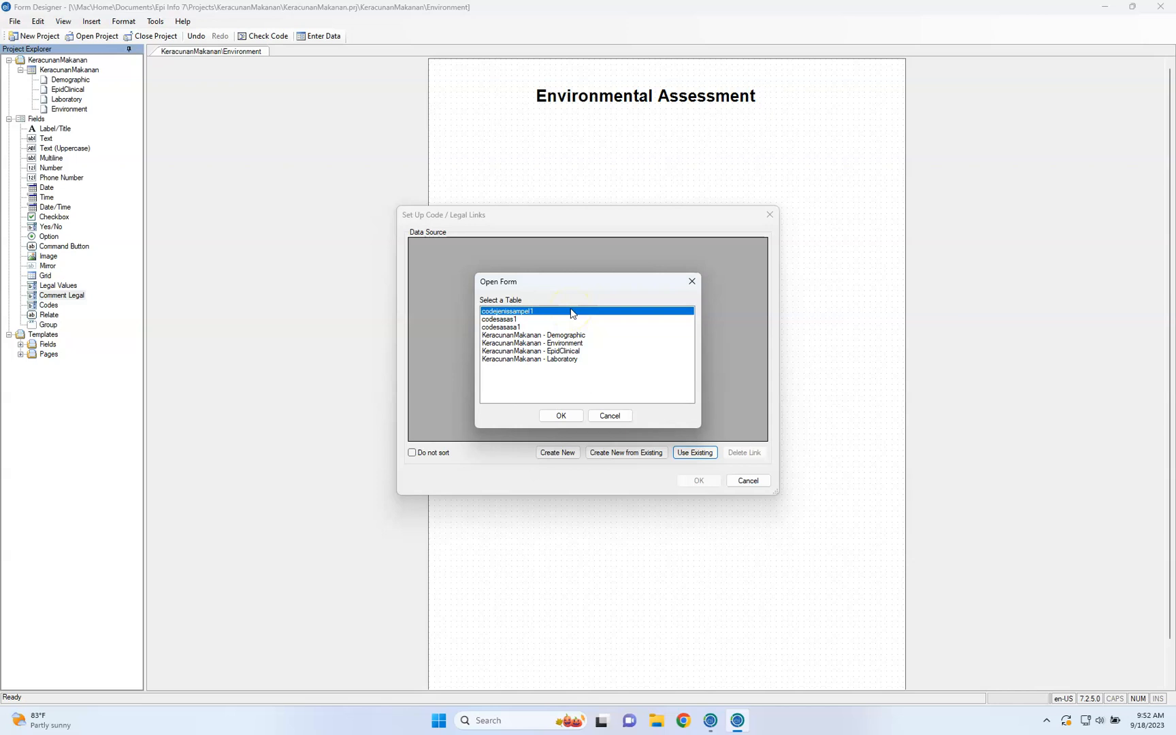
click(561, 416)
click(594, 415)
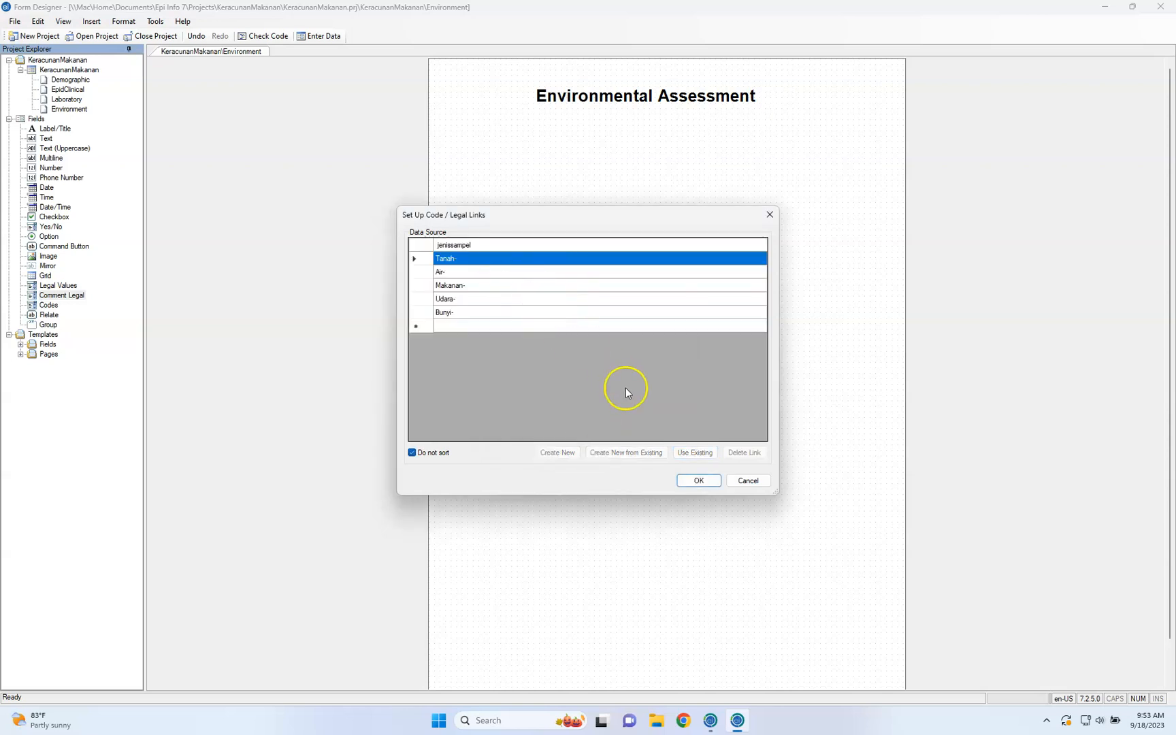
click(699, 481)
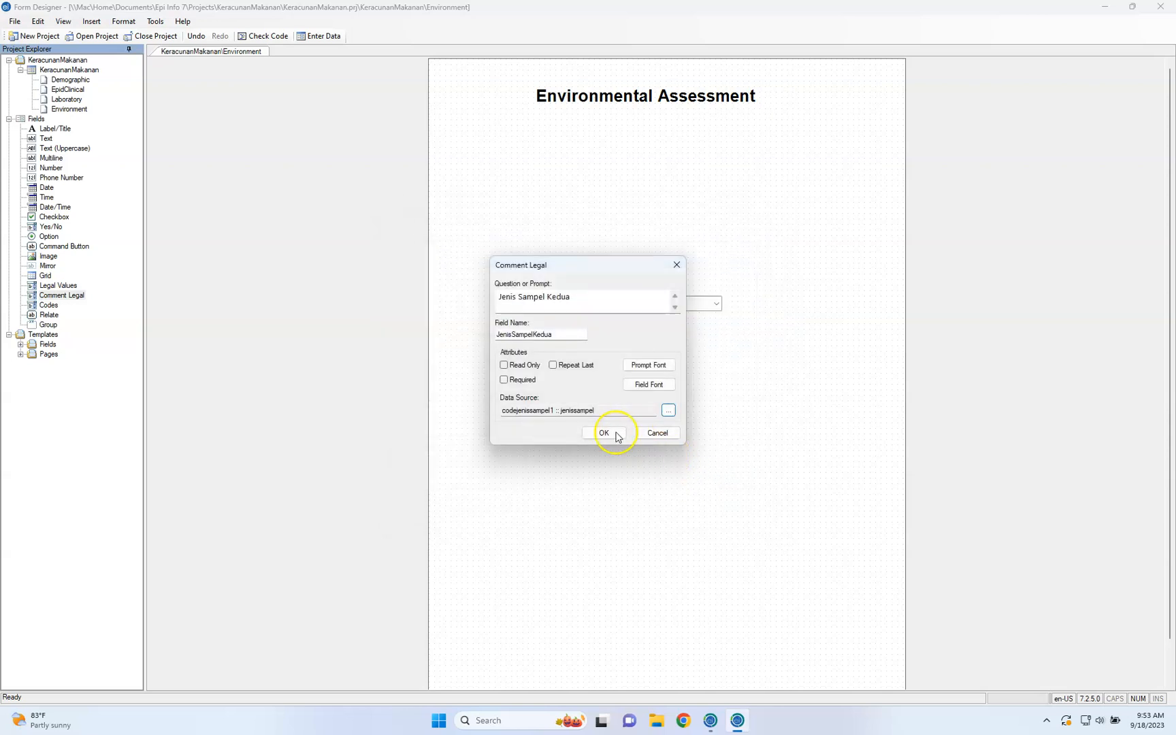
click(604, 433)
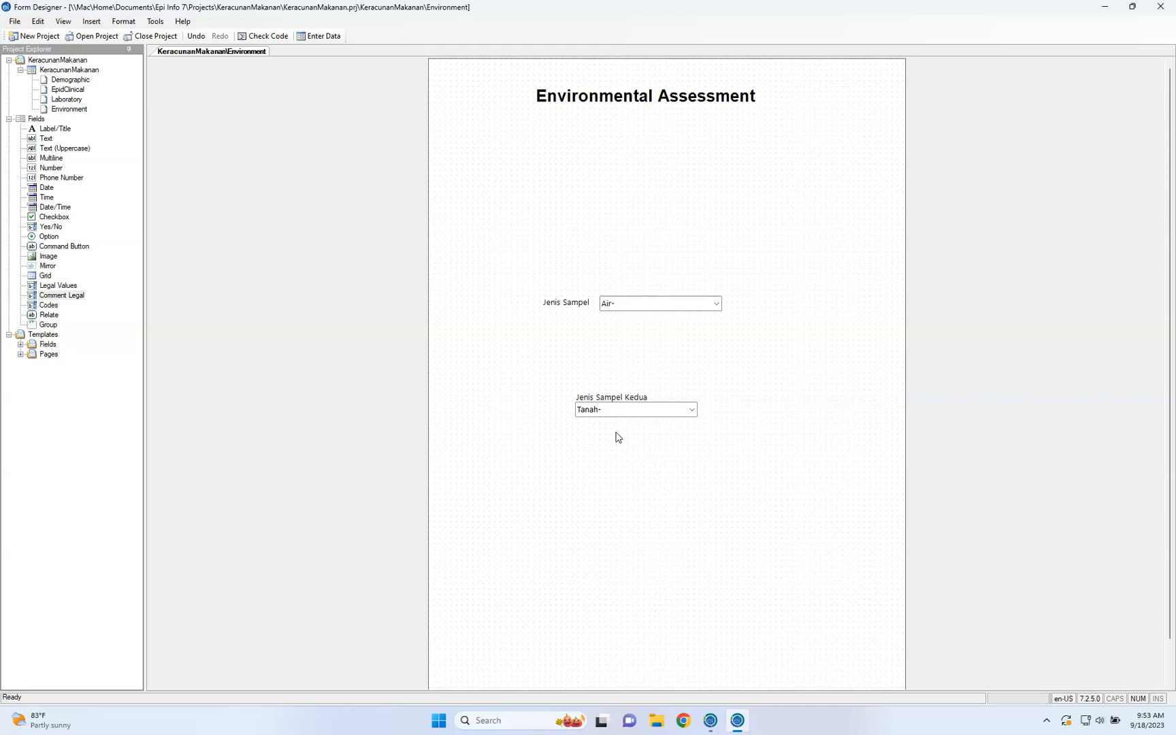
Start a Codes field on the Environment page and select both EnvironmentalAssessment and JenisSampel as its linked fields
click(42, 306)
drag(42, 306, 528, 427)
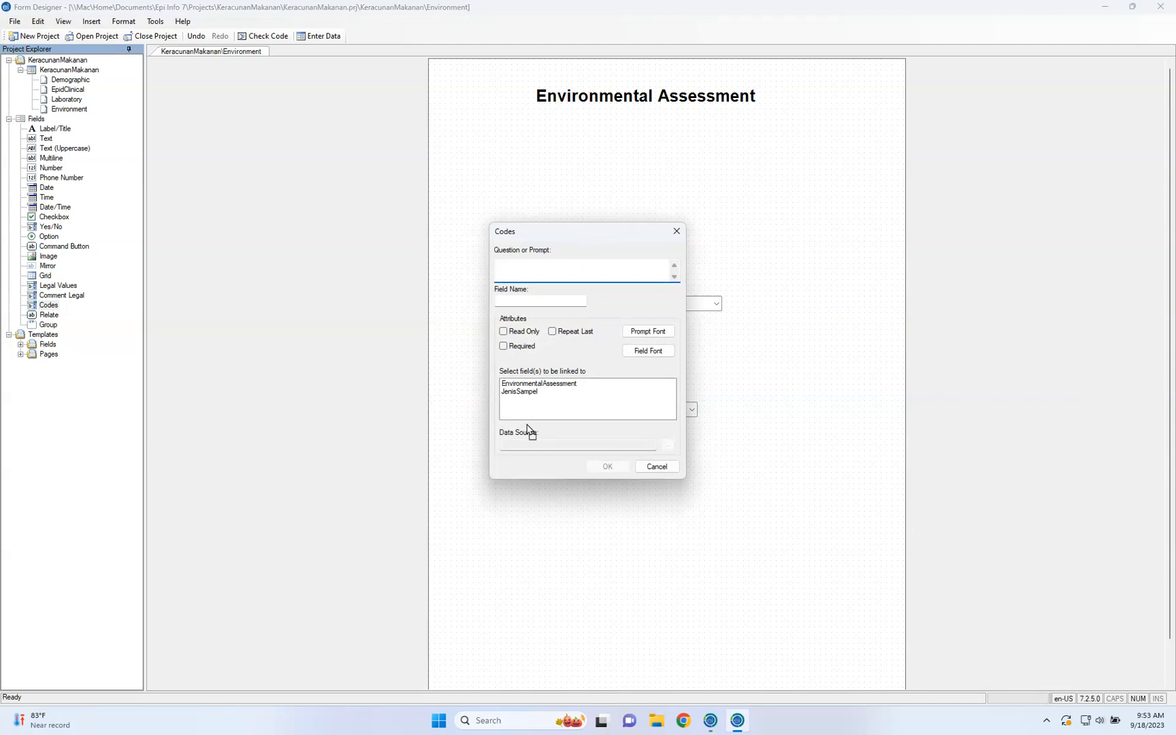
click(572, 384)
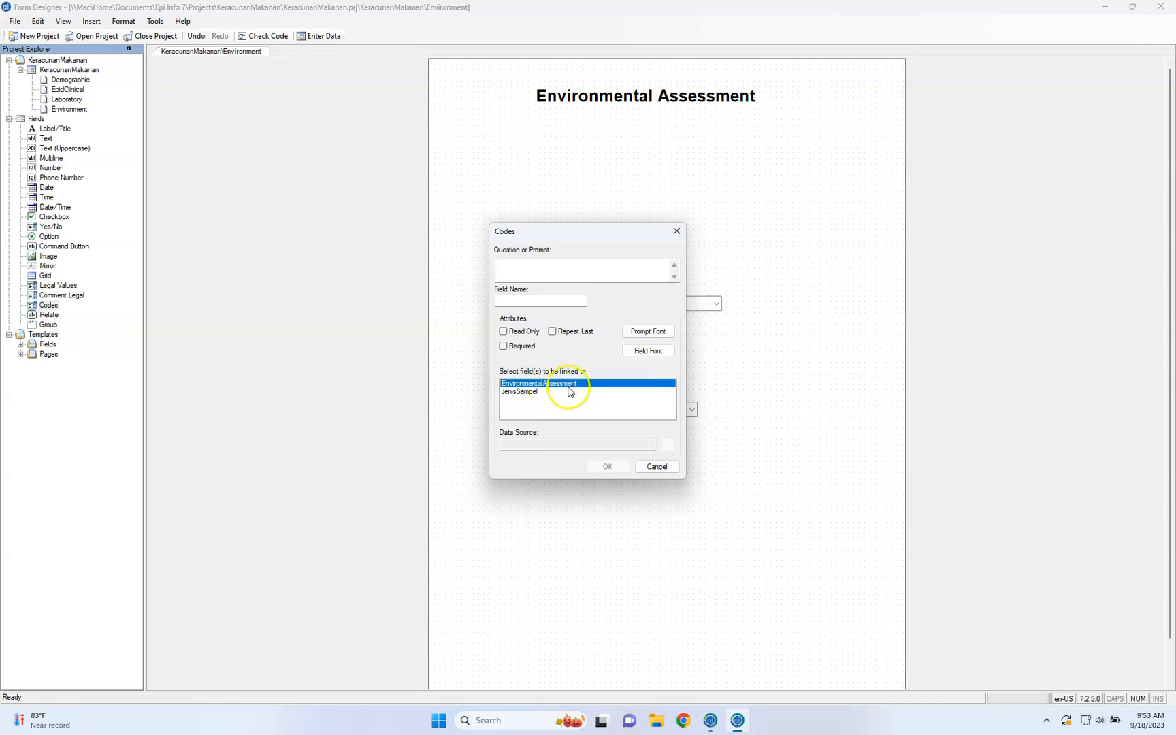
click(562, 393)
click(560, 385)
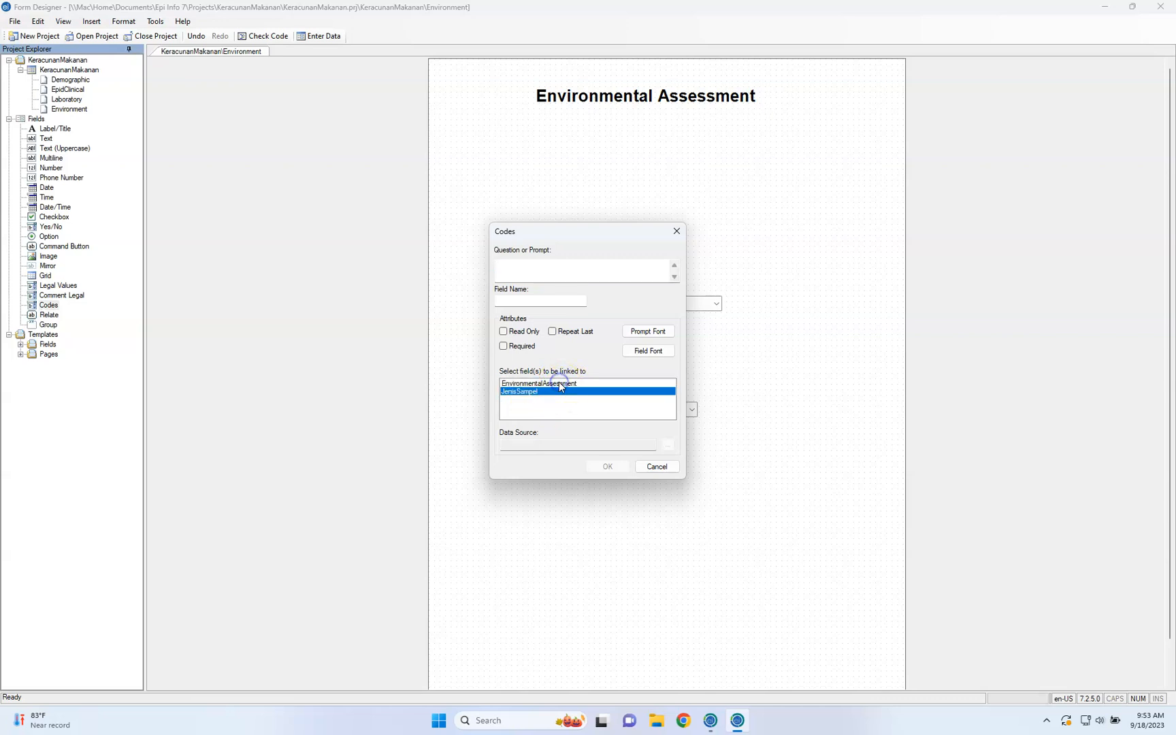
click(562, 393)
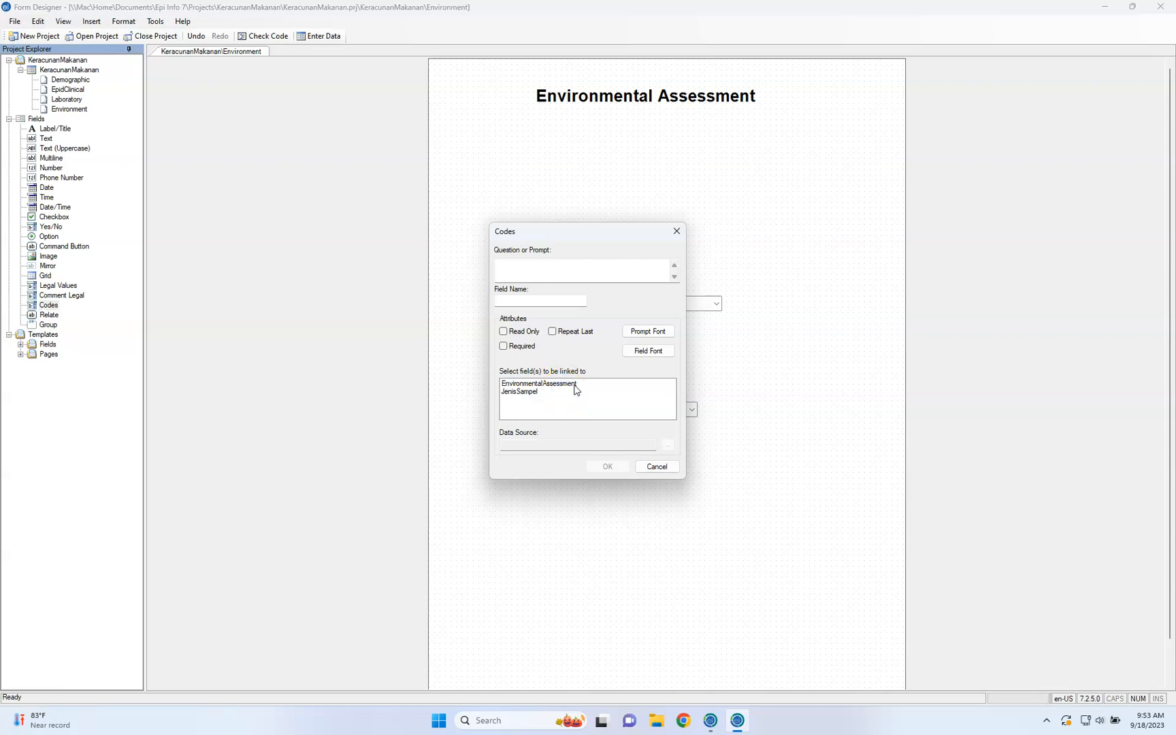
click(575, 385)
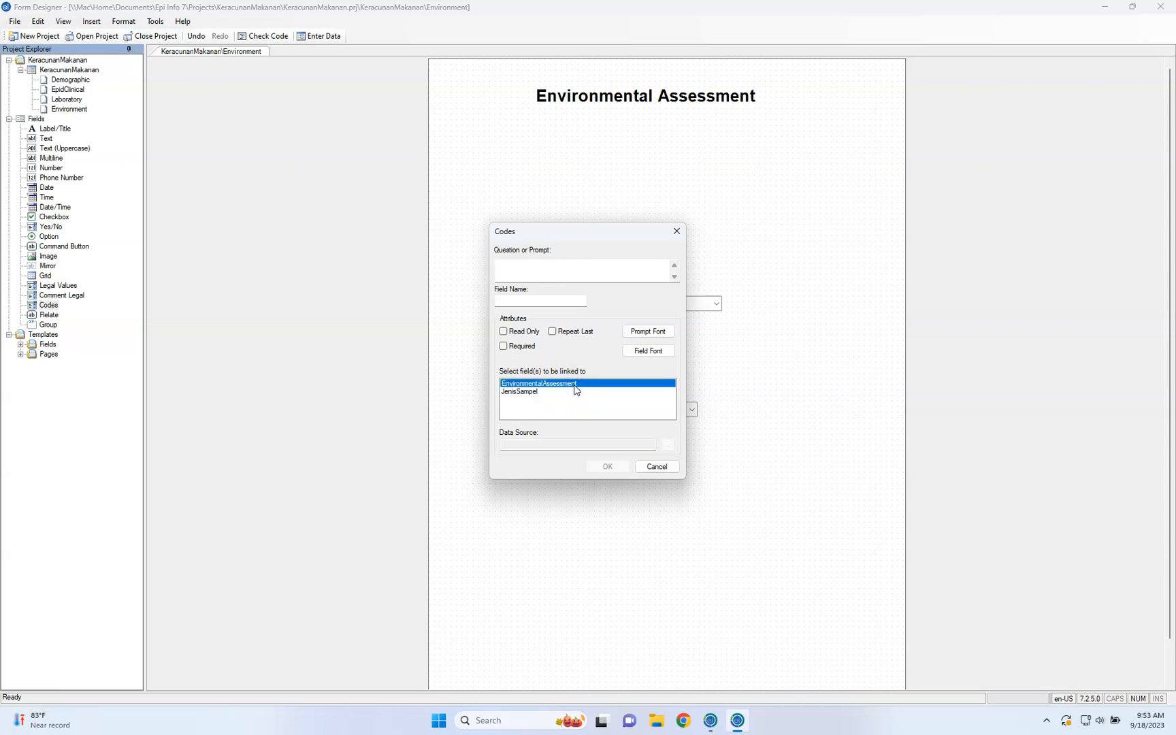
click(567, 393)
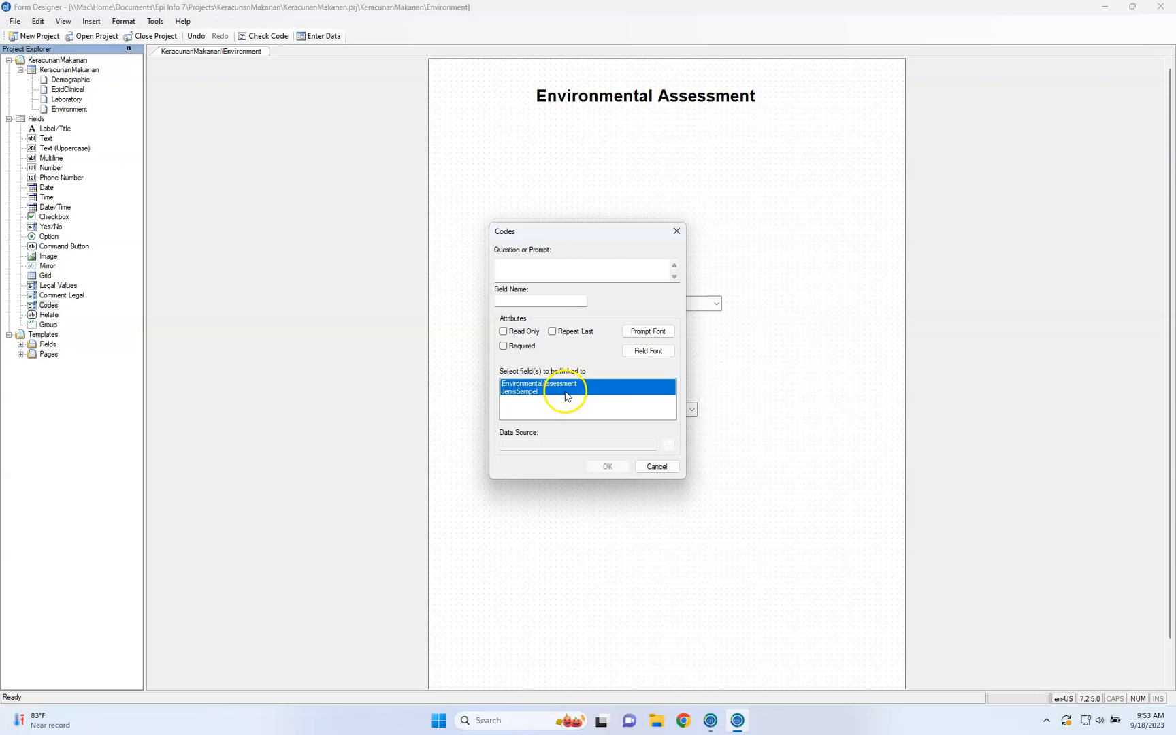
click(571, 385)
click(565, 413)
Enter "Test" as the Codes field's prompt and have its field name filled in
click(567, 280)
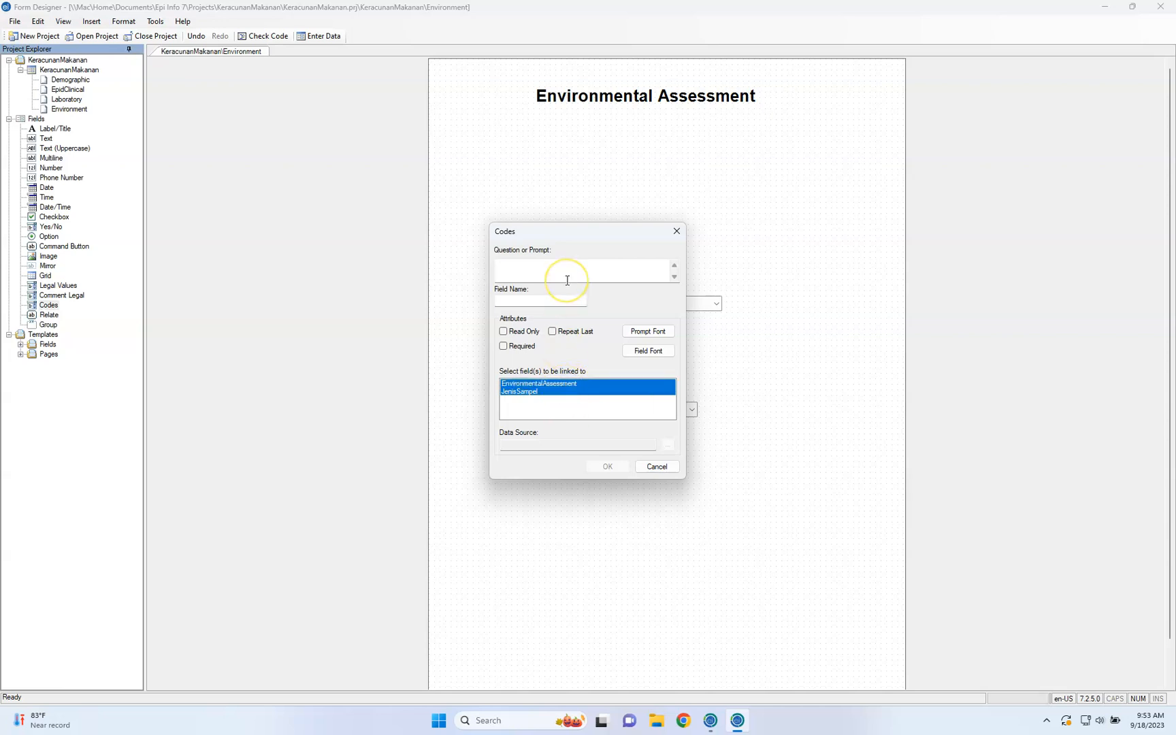
click(567, 280)
click(567, 303)
click(675, 449)
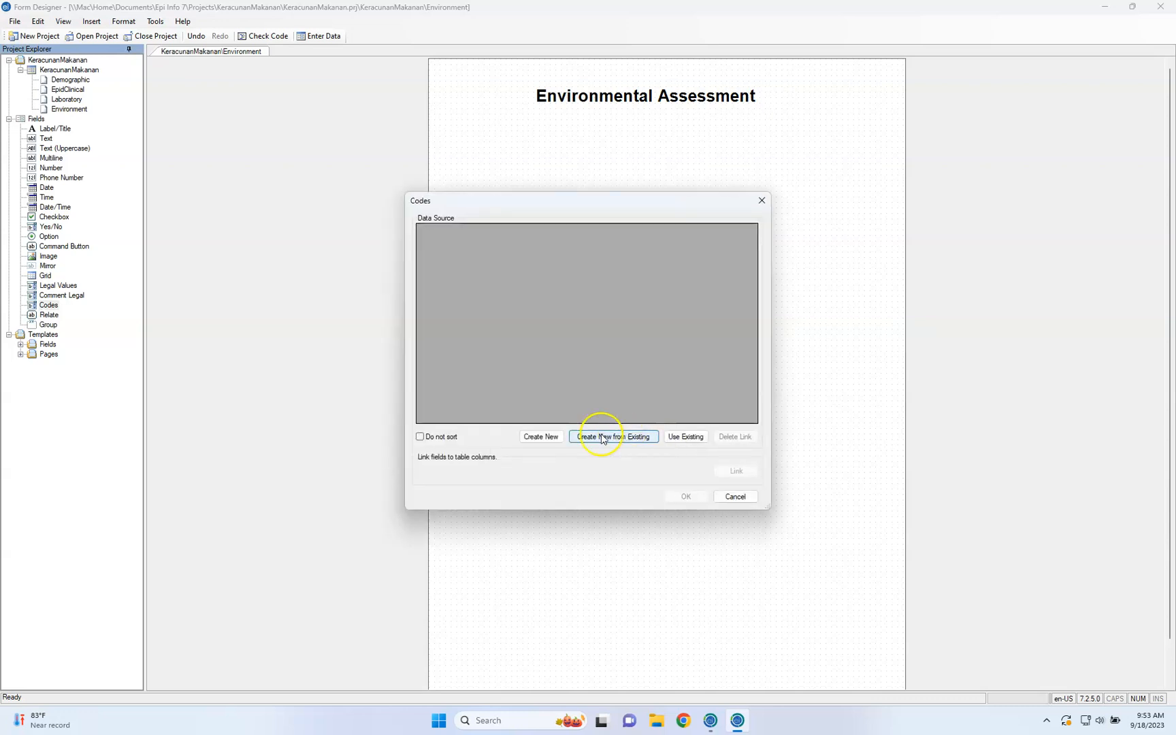
click(546, 439)
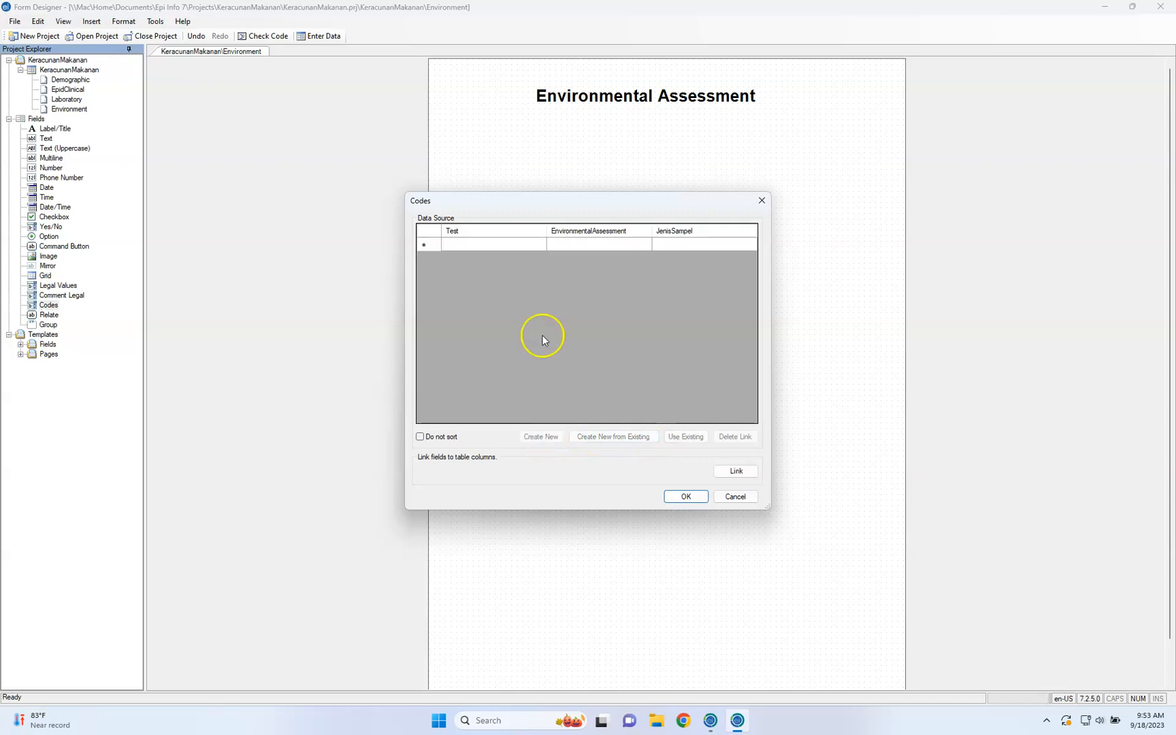
click(495, 247)
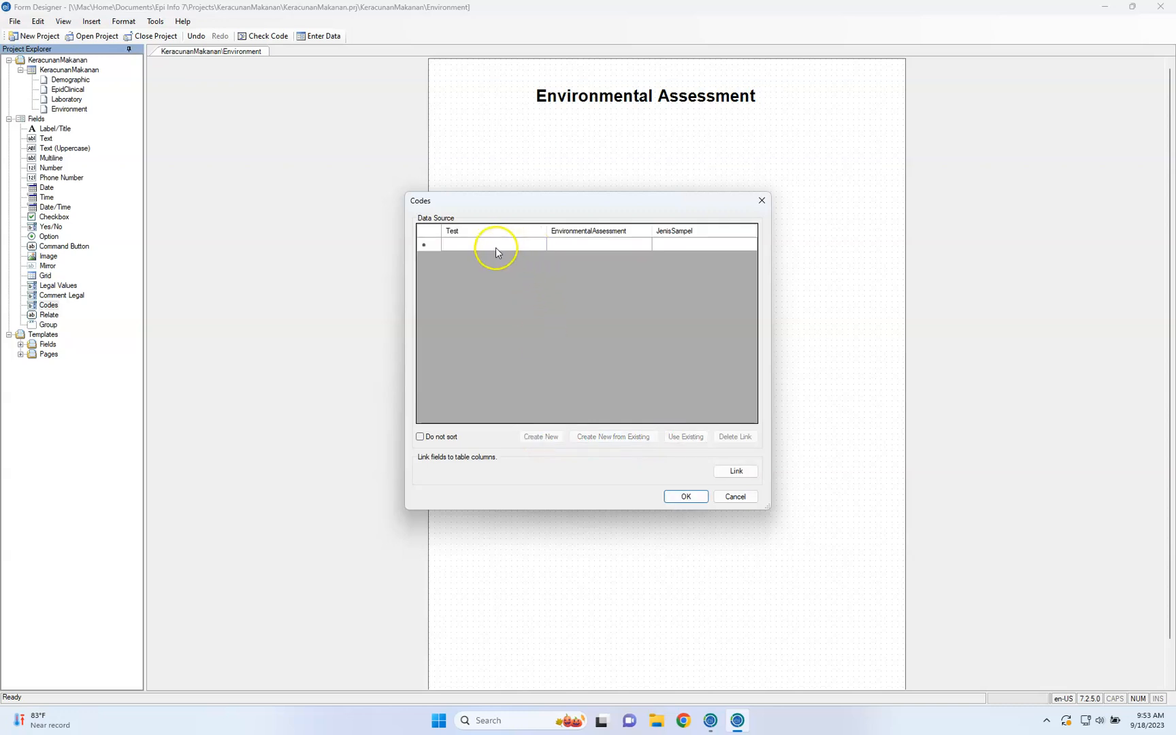
click(598, 249)
click(682, 247)
click(686, 249)
click(626, 247)
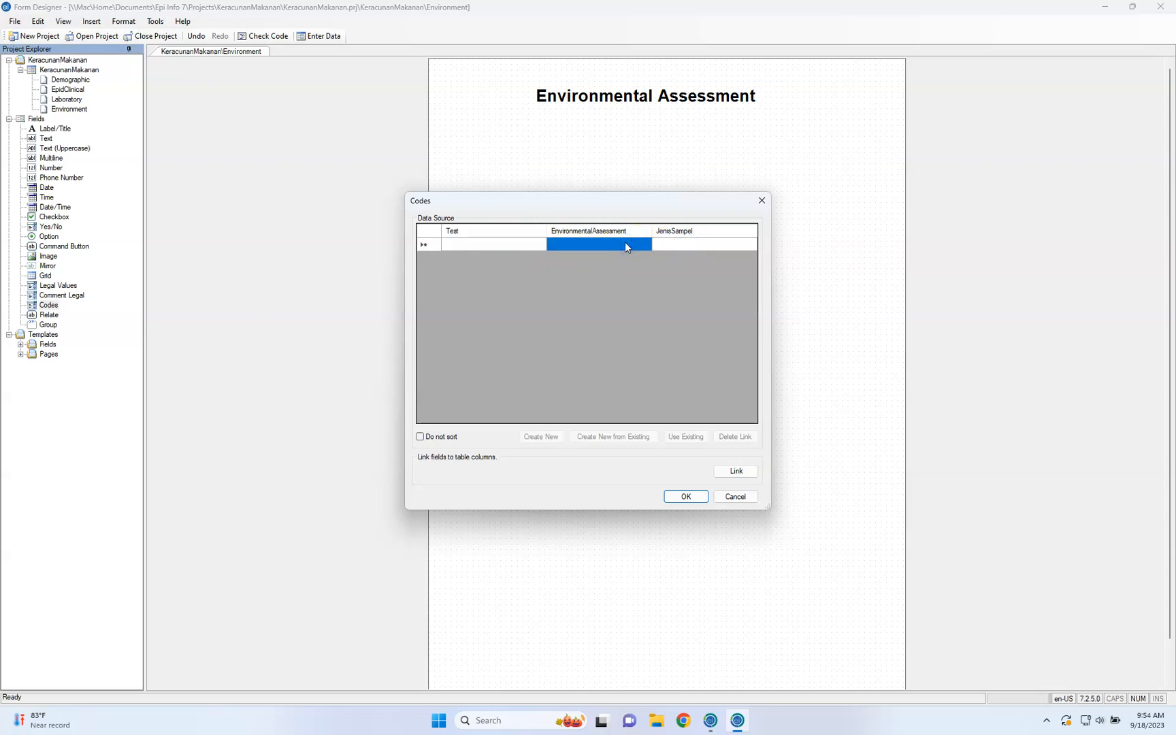
click(735, 496)
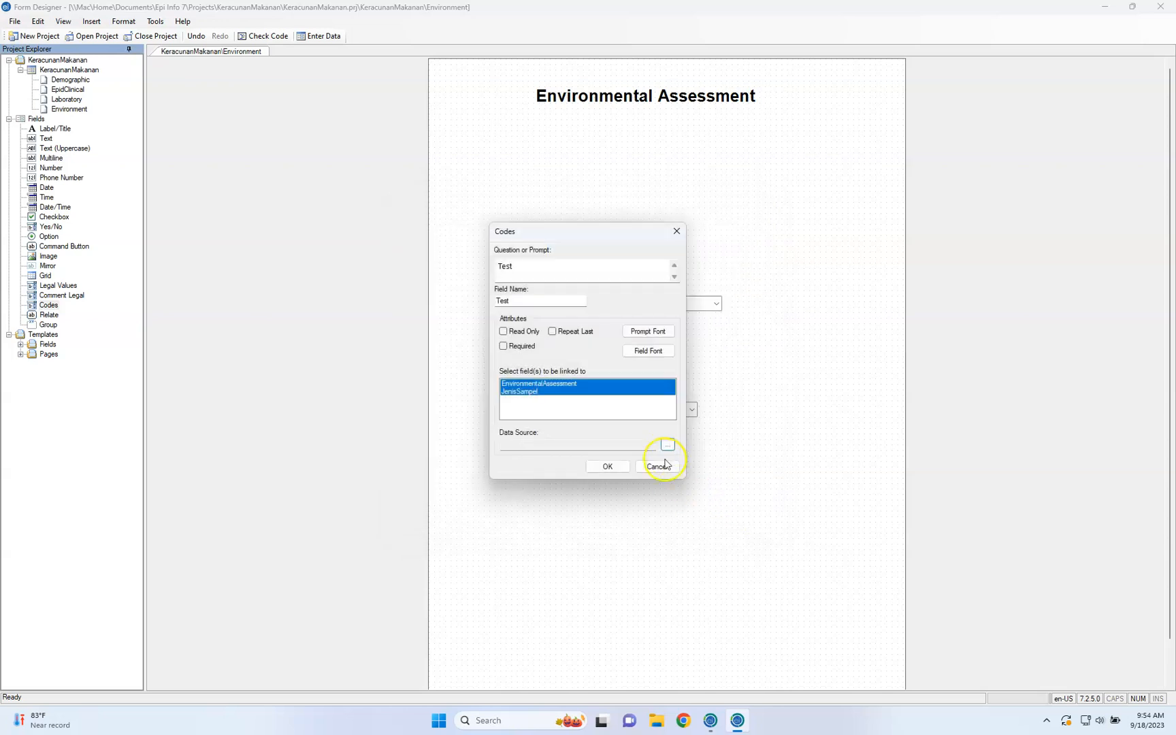
Reselect EnvironmentalAssessment and JenisSampel as linked fields and create a new code table as the Test field's data source
click(624, 393)
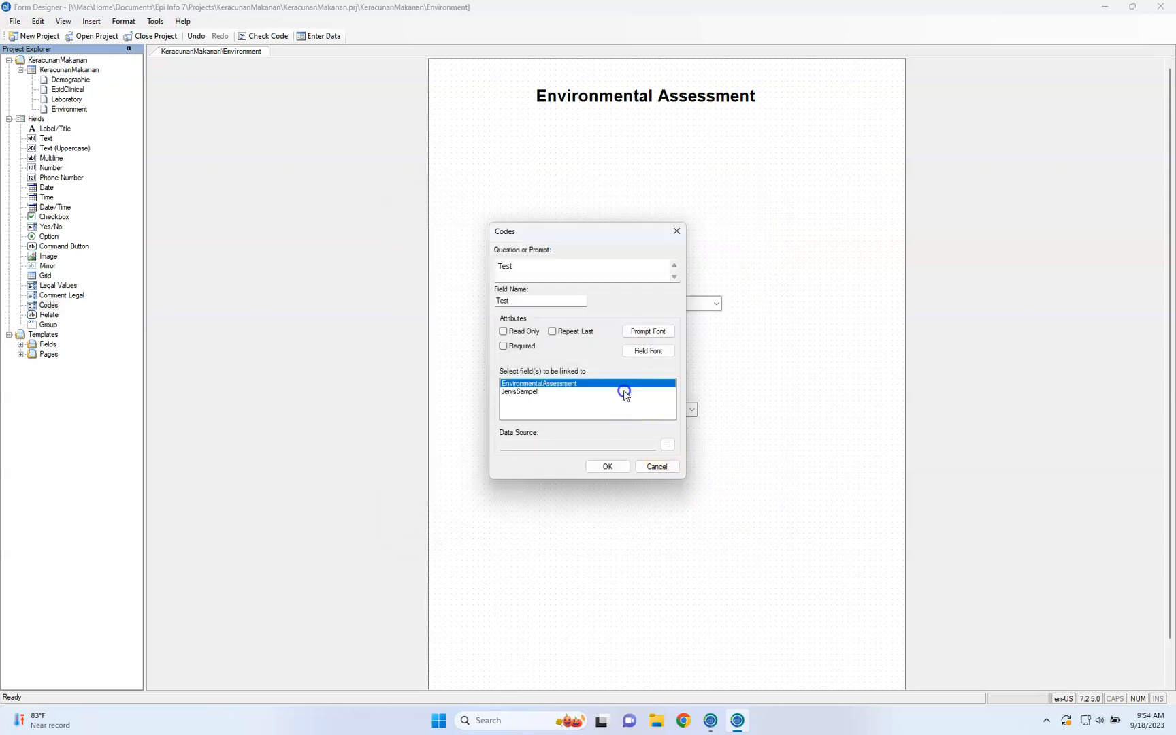
click(598, 392)
click(592, 384)
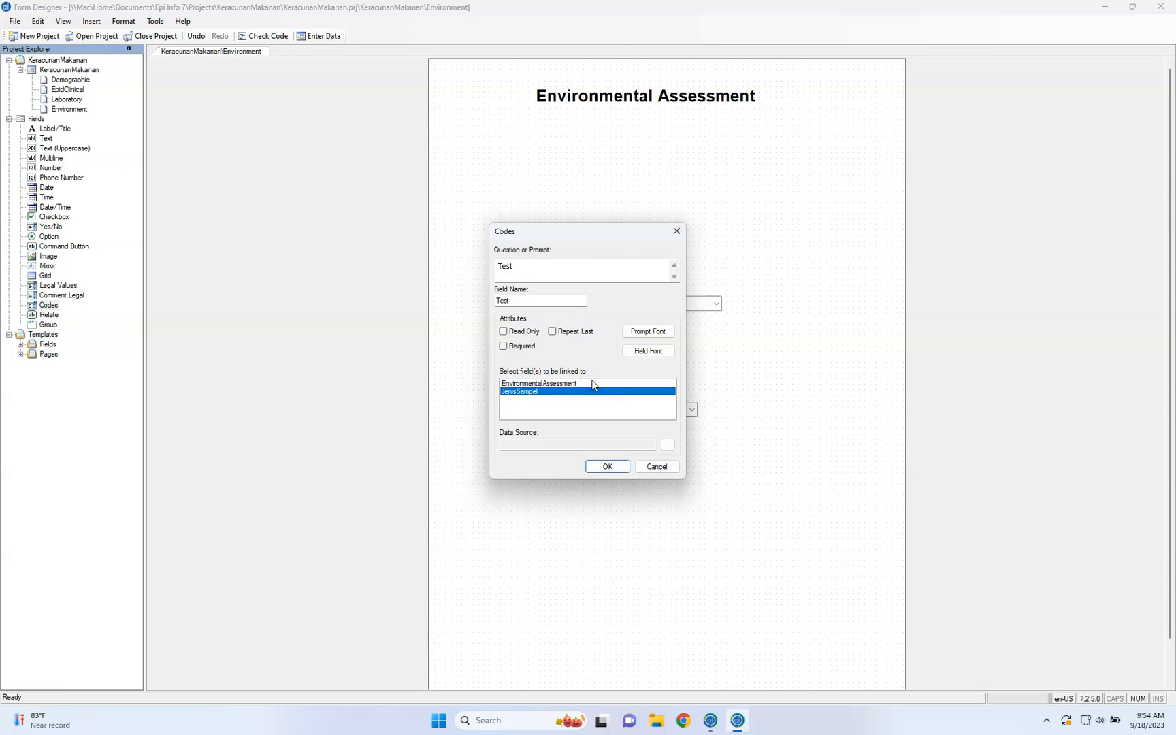
click(668, 444)
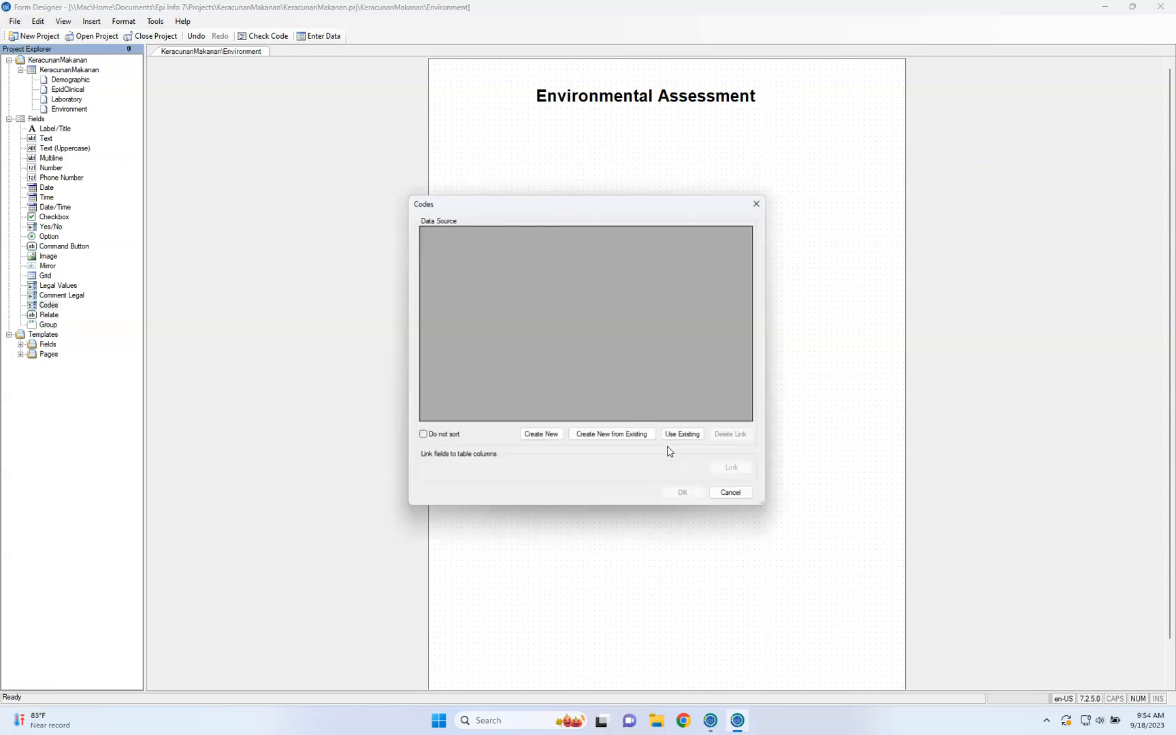
click(560, 439)
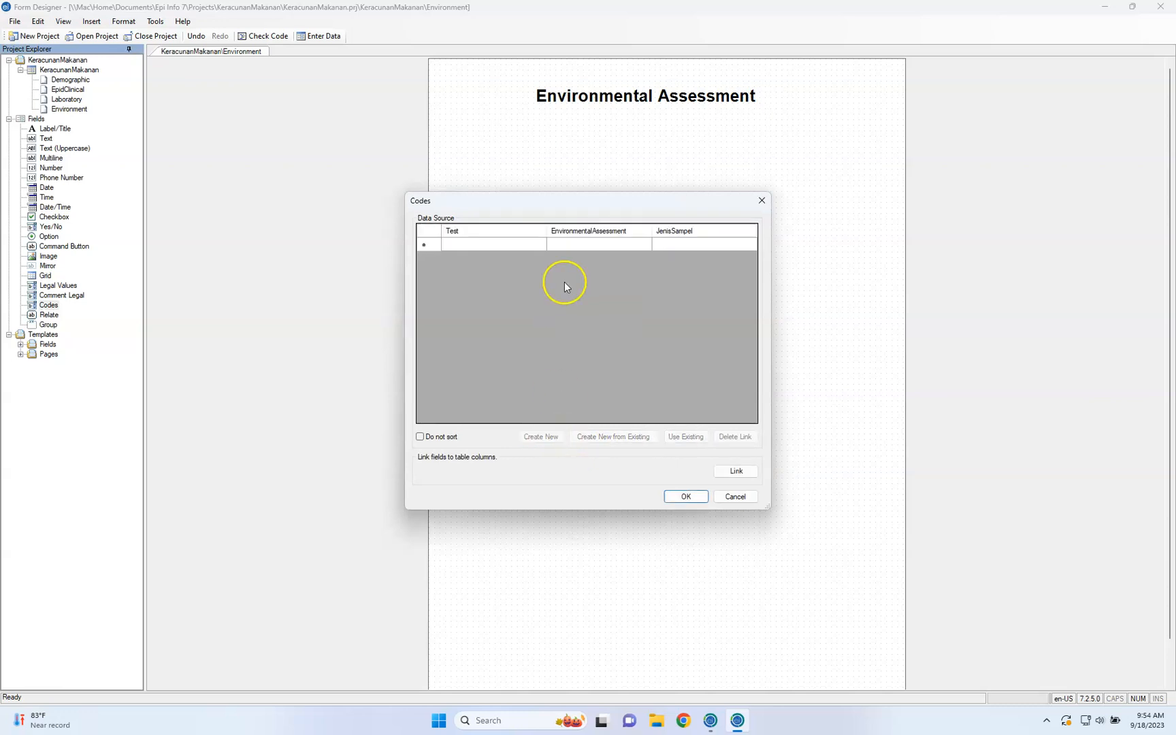
click(526, 250)
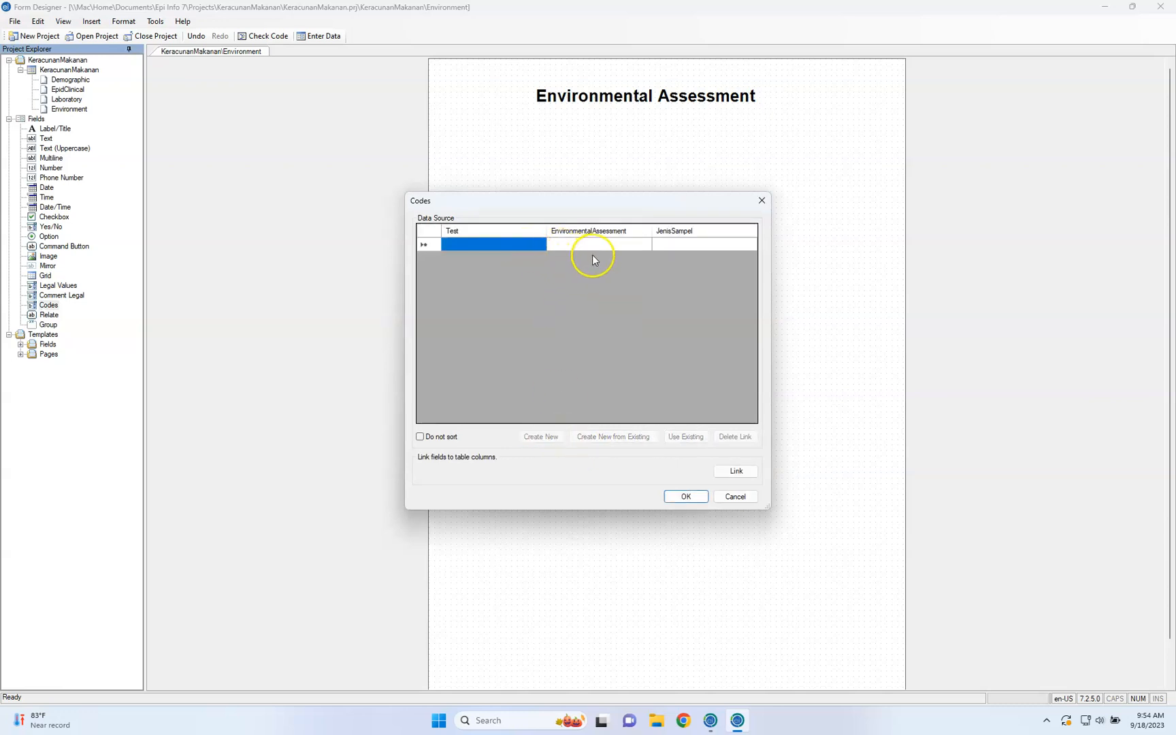
click(613, 245)
click(683, 243)
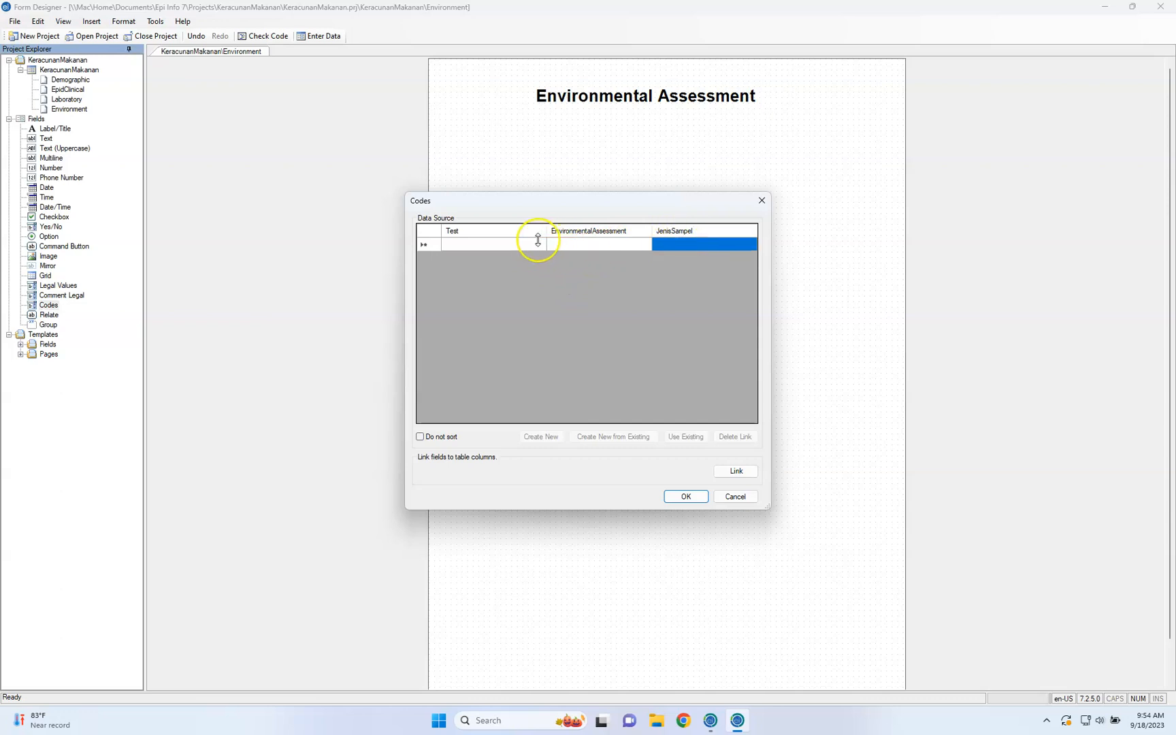
click(536, 245)
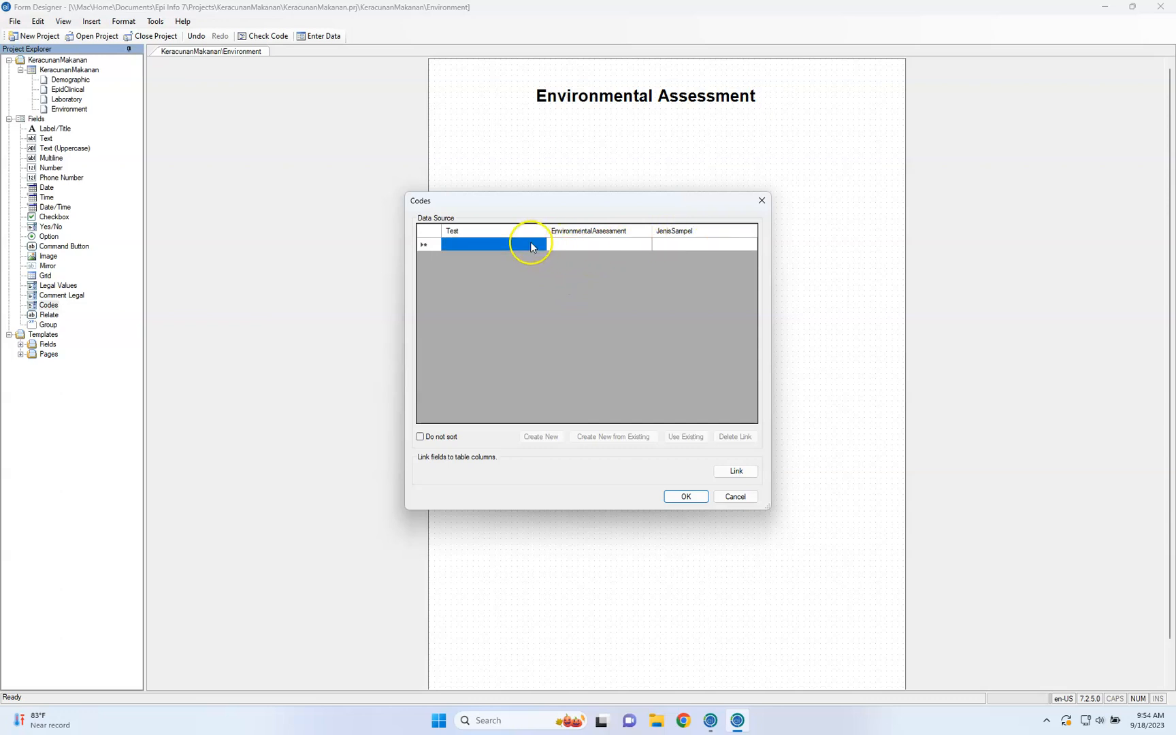
Match the codes field to the JenisSampel column and link the JenisSampel form field to the Test table field
click(743, 474)
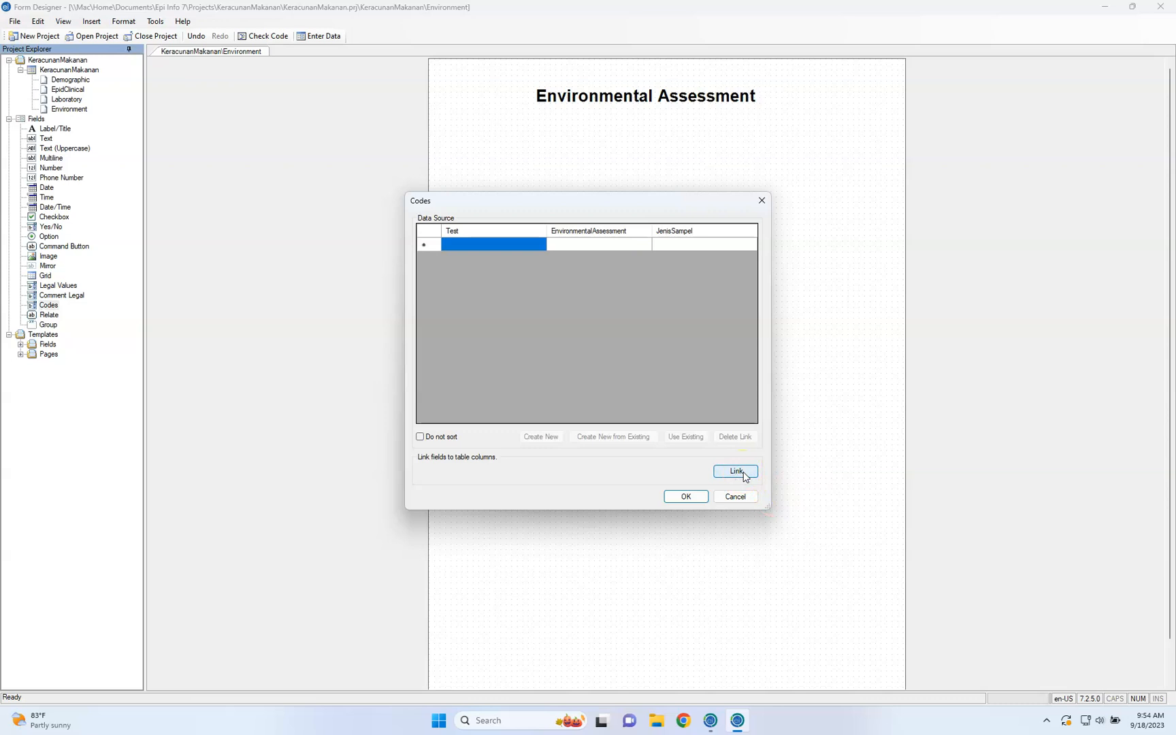
click(746, 477)
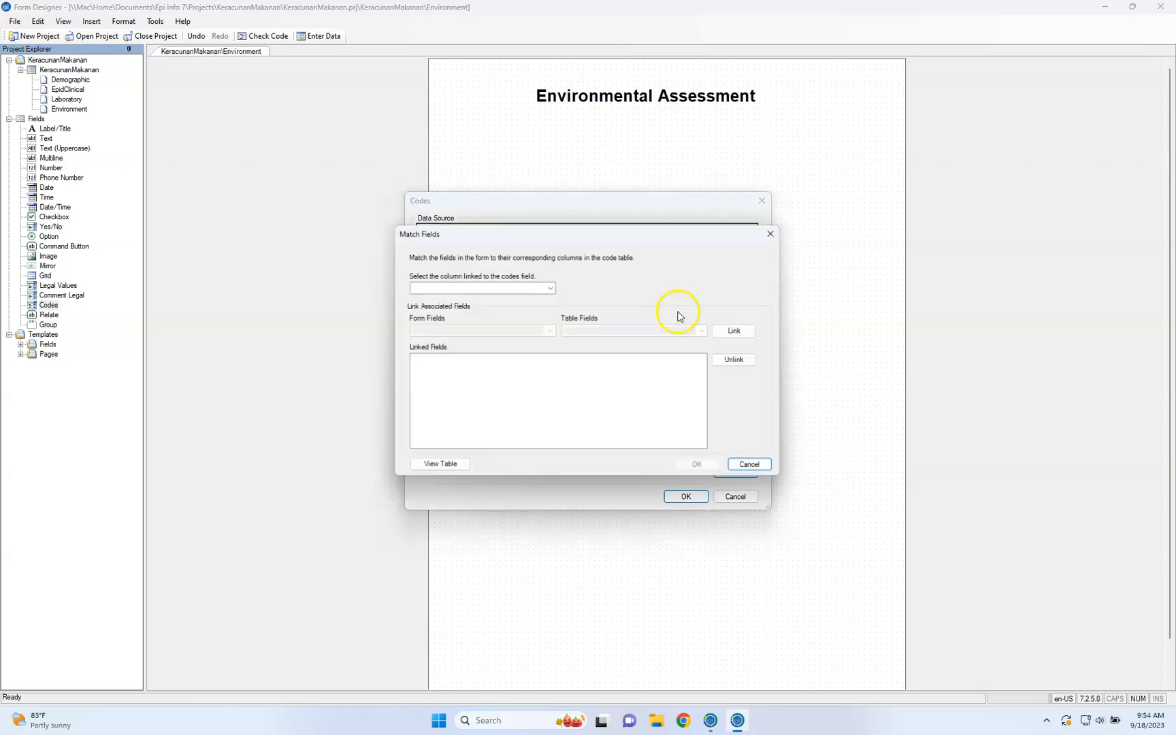
click(551, 288)
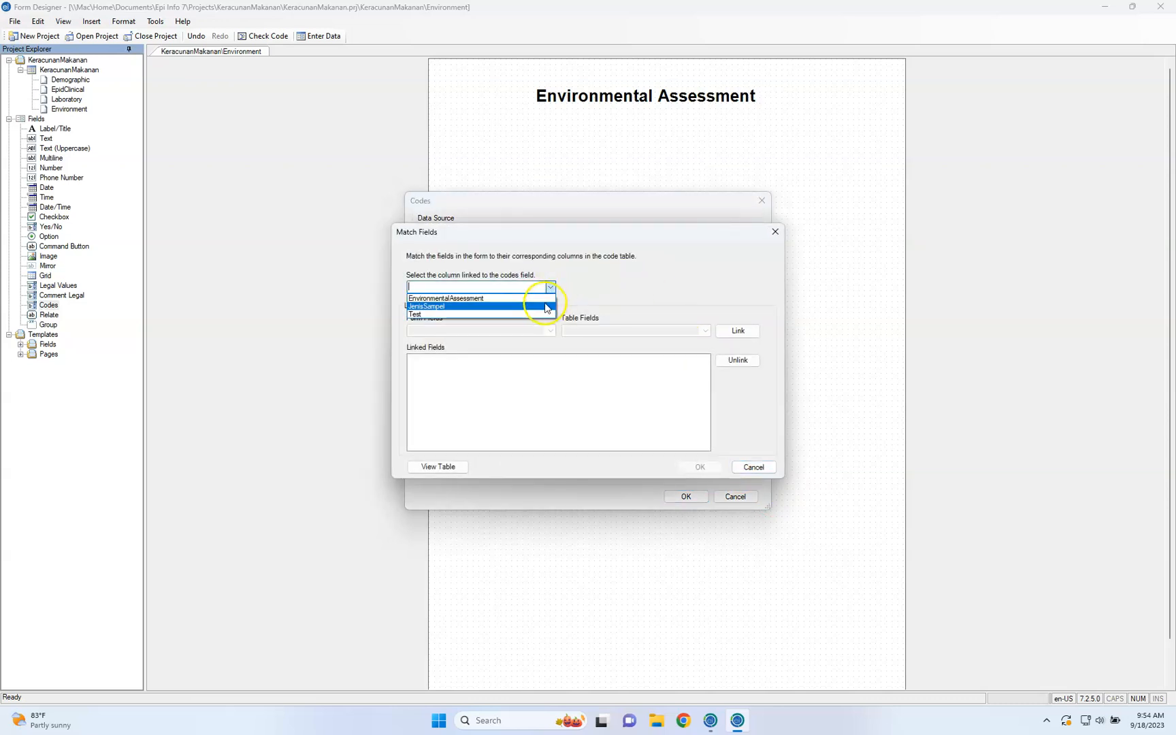
click(544, 306)
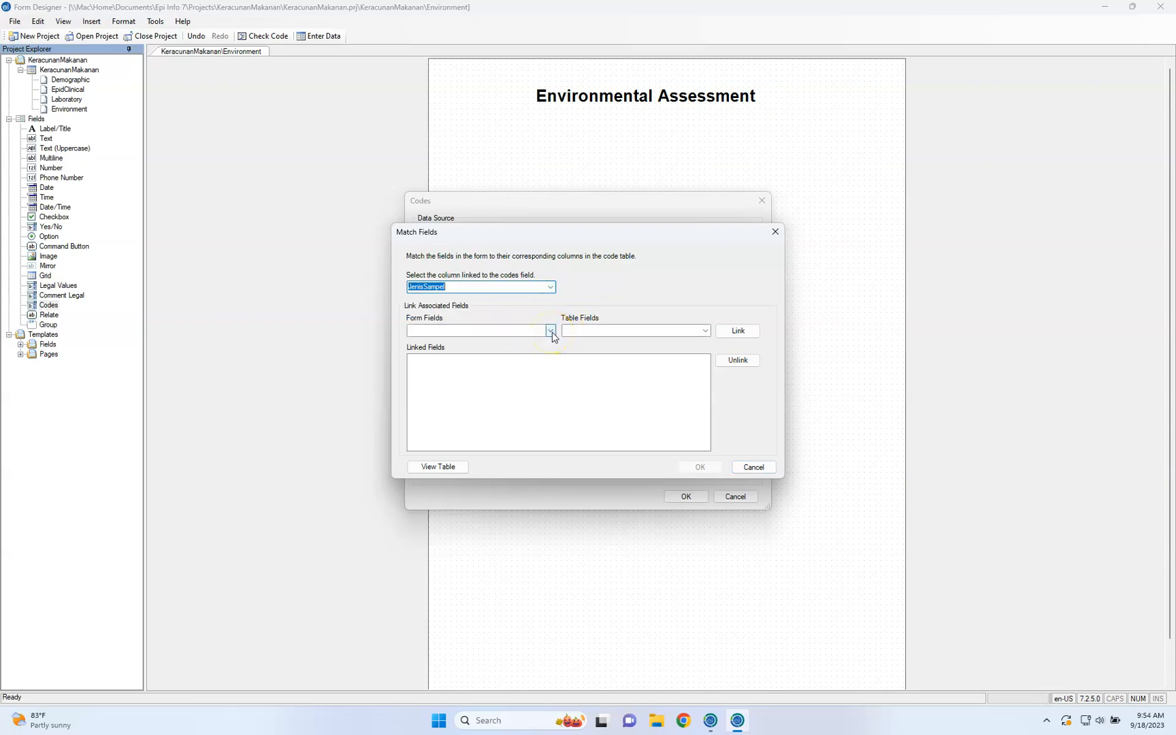
click(551, 331)
click(548, 349)
click(705, 331)
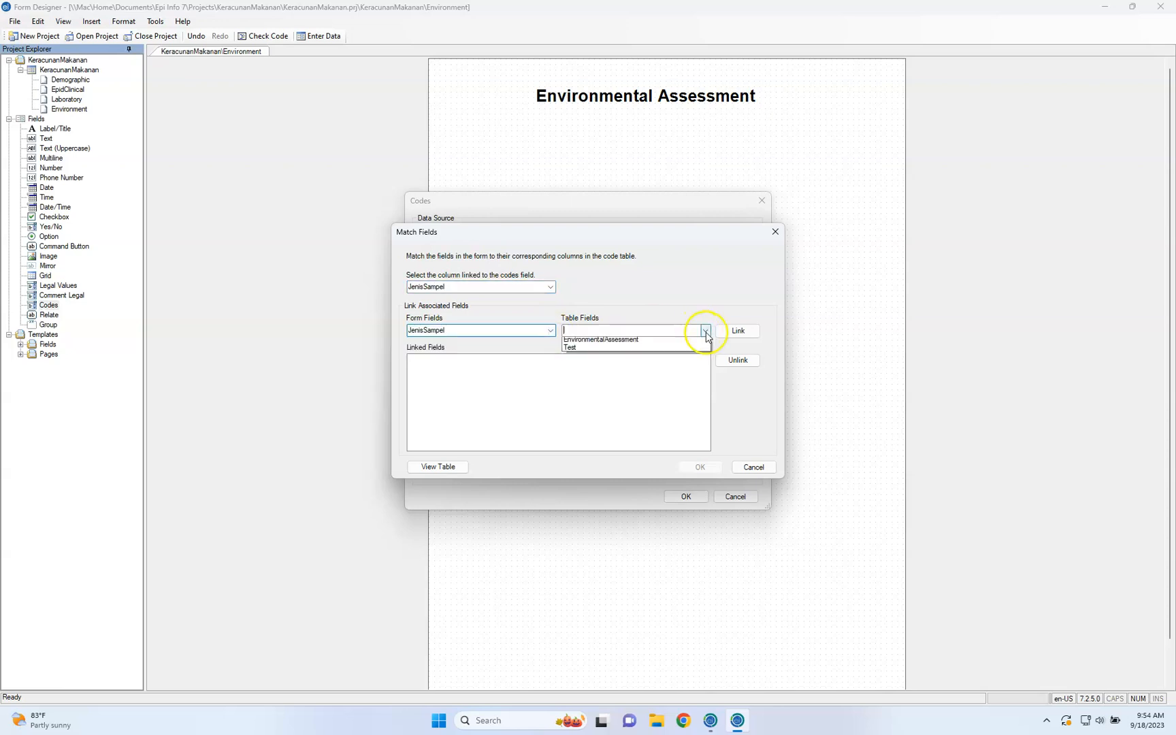
click(693, 351)
click(738, 333)
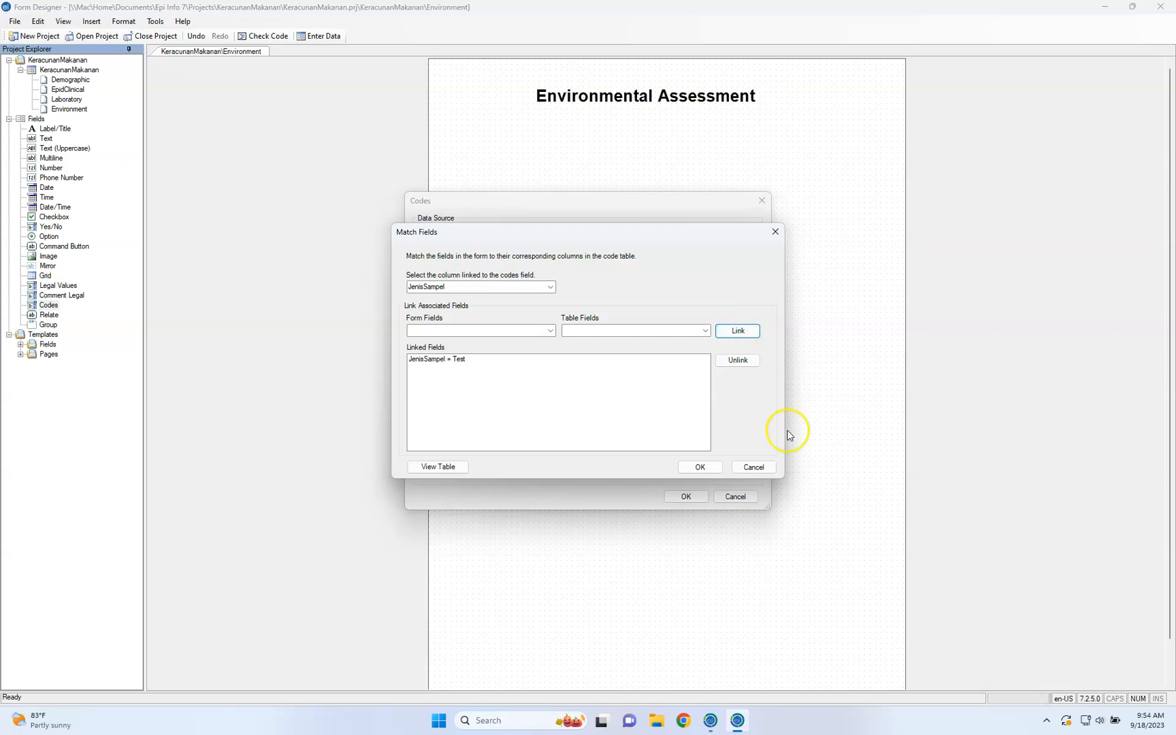
Preview the code table, then cancel the field matching and the code table setup
click(451, 470)
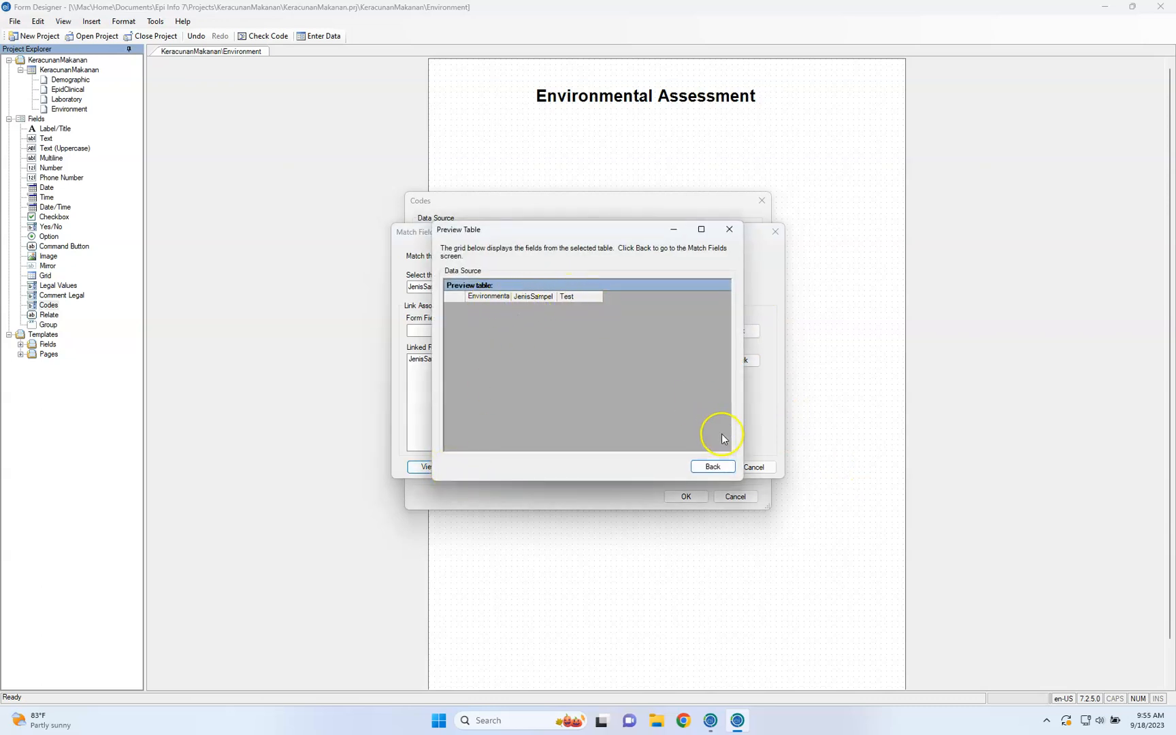
click(713, 467)
click(749, 469)
click(737, 496)
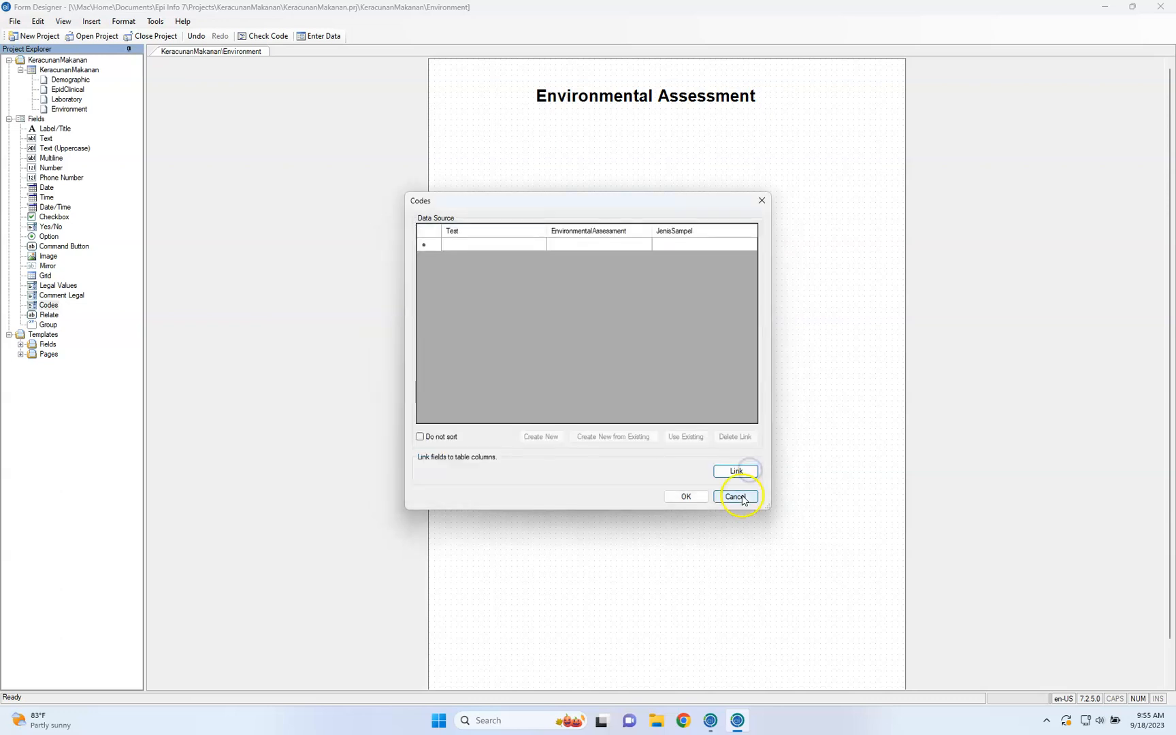
Discard the Test field and add a Codes field below Jenis Sampel Kedua prompted "Test Result", linked to JenisSampel
click(657, 467)
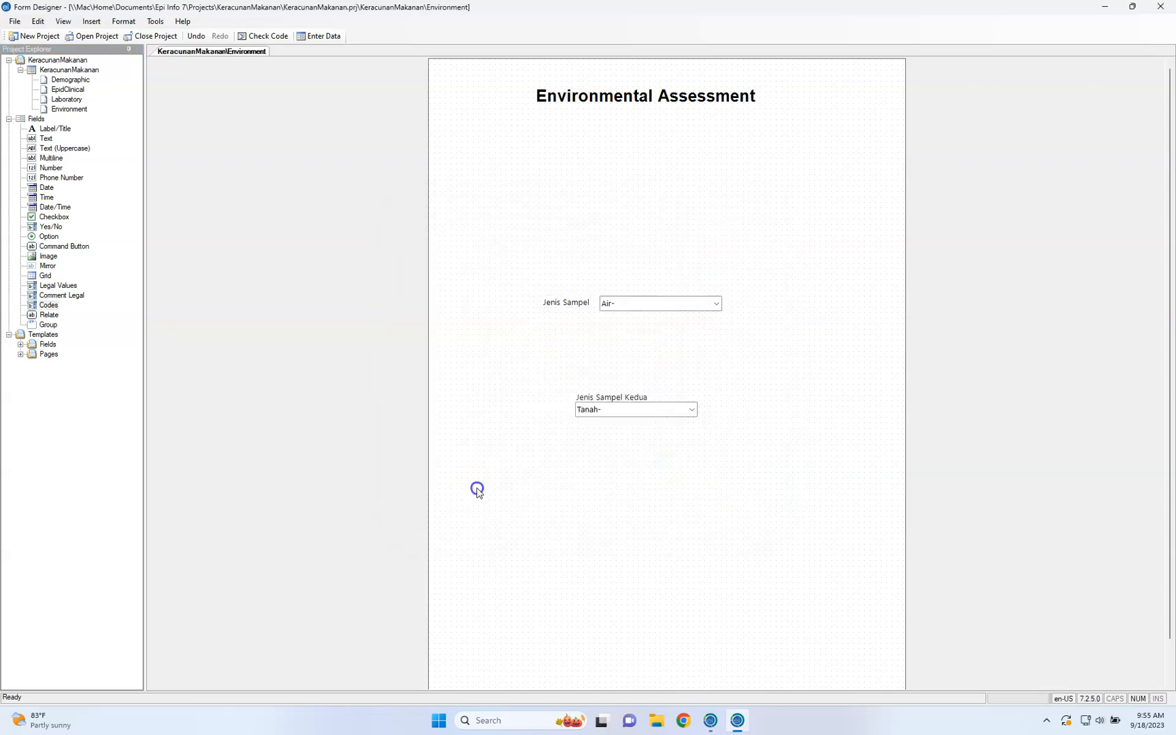
click(51, 308)
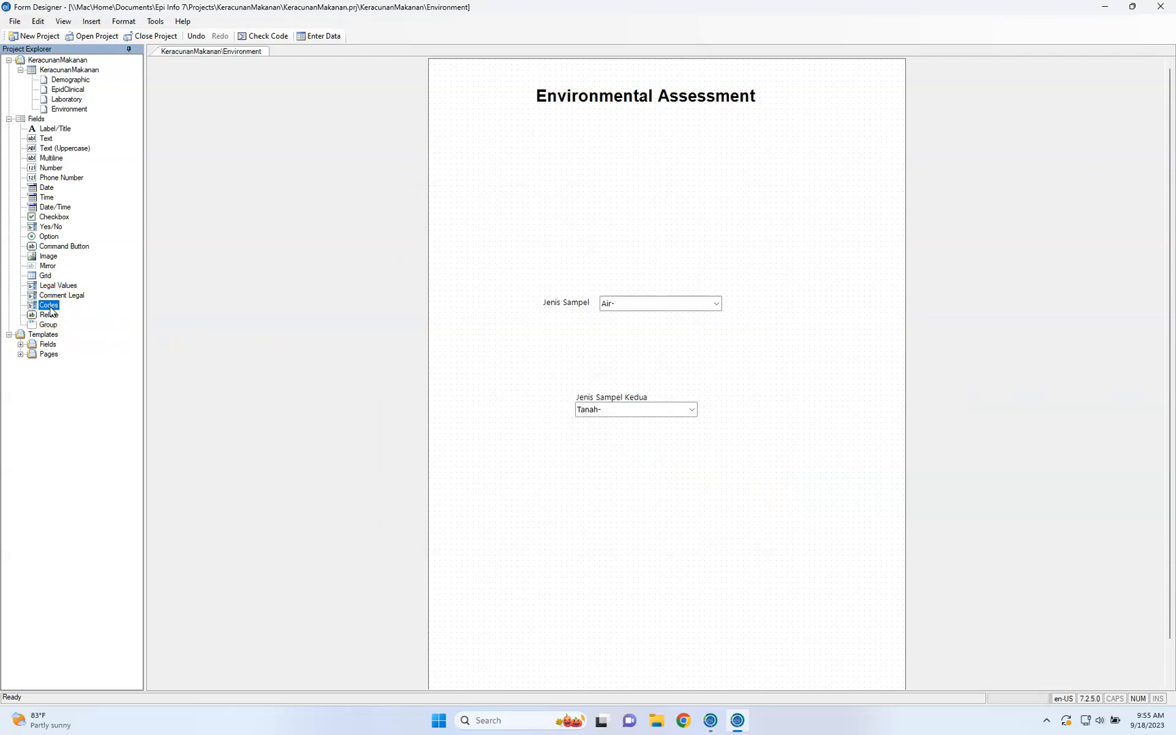
drag(50, 310, 552, 494)
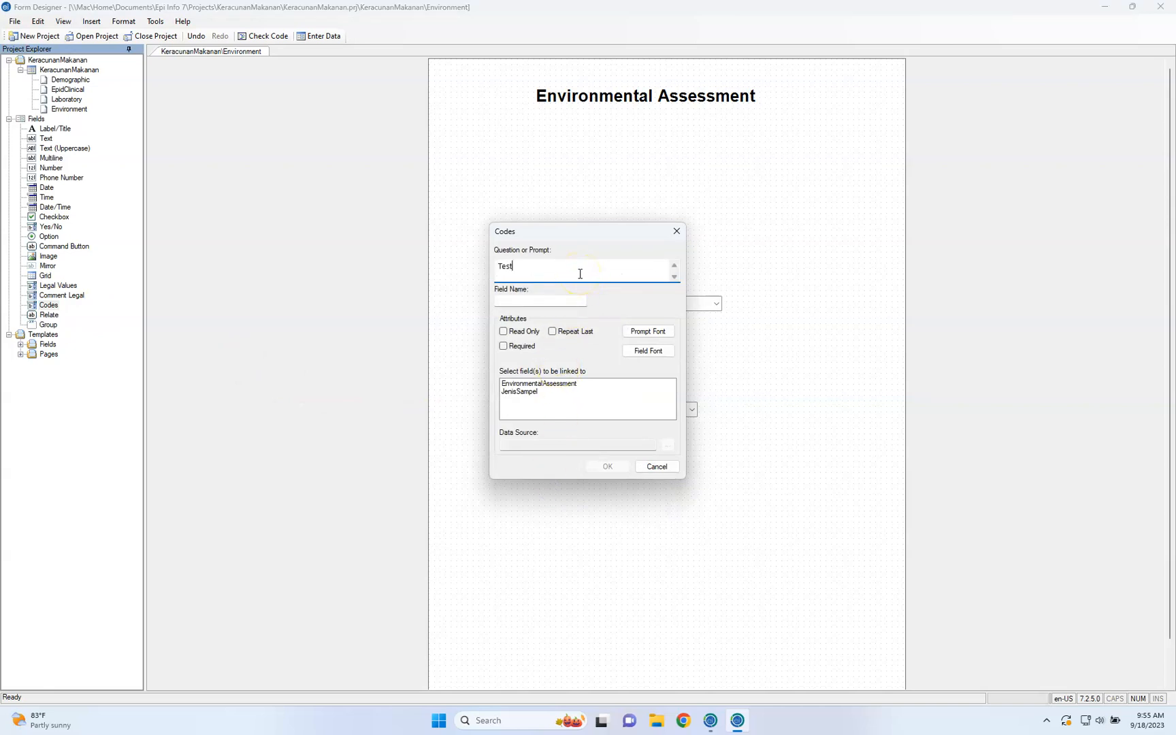
click(543, 281)
text(Test Result)
click(547, 393)
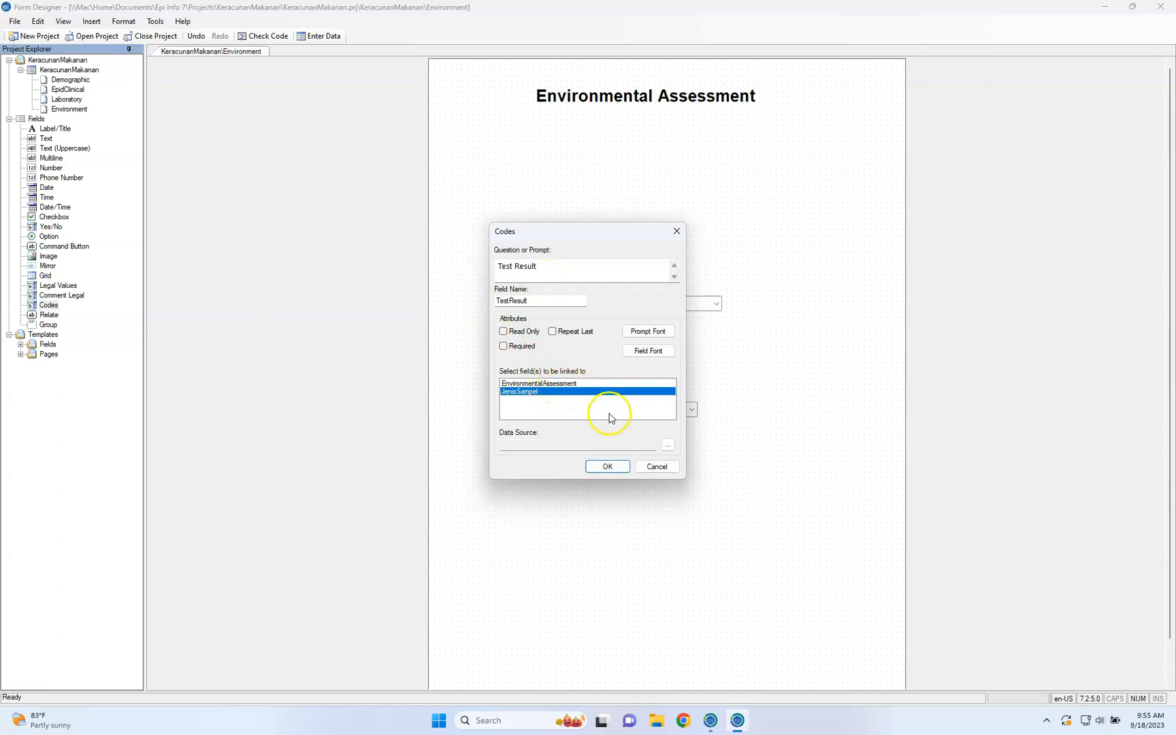
Create a new code table as the Test Result field's data source
click(663, 444)
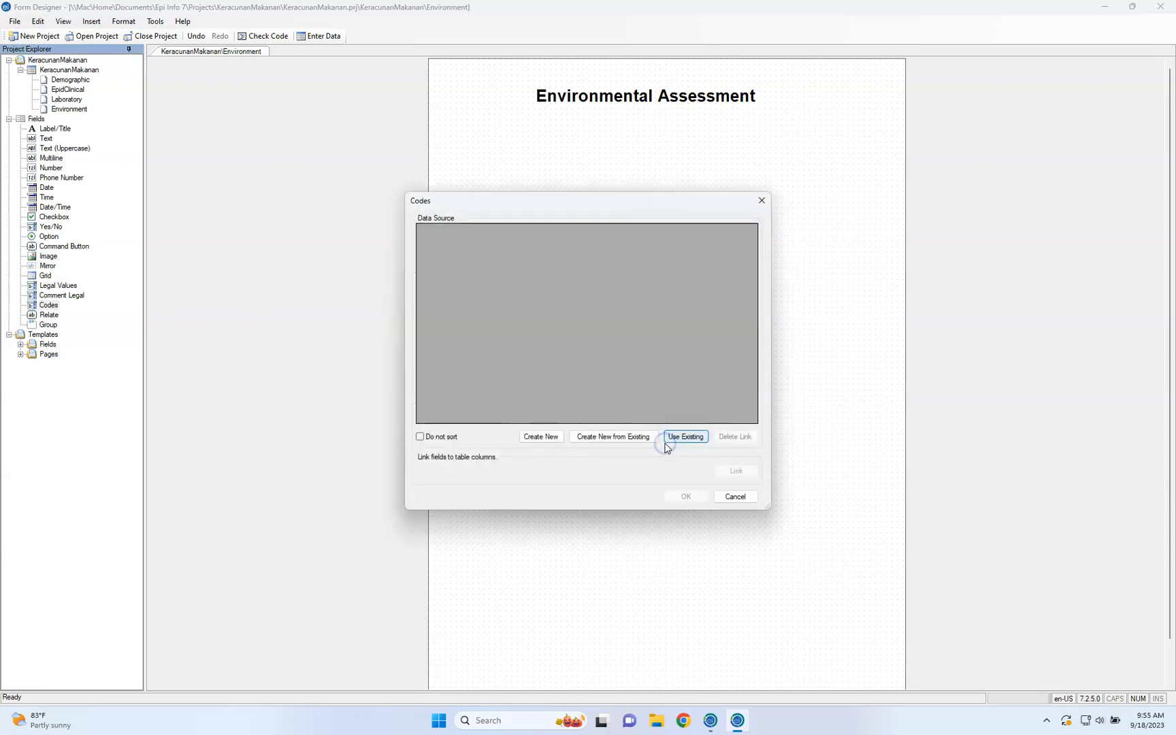
click(553, 439)
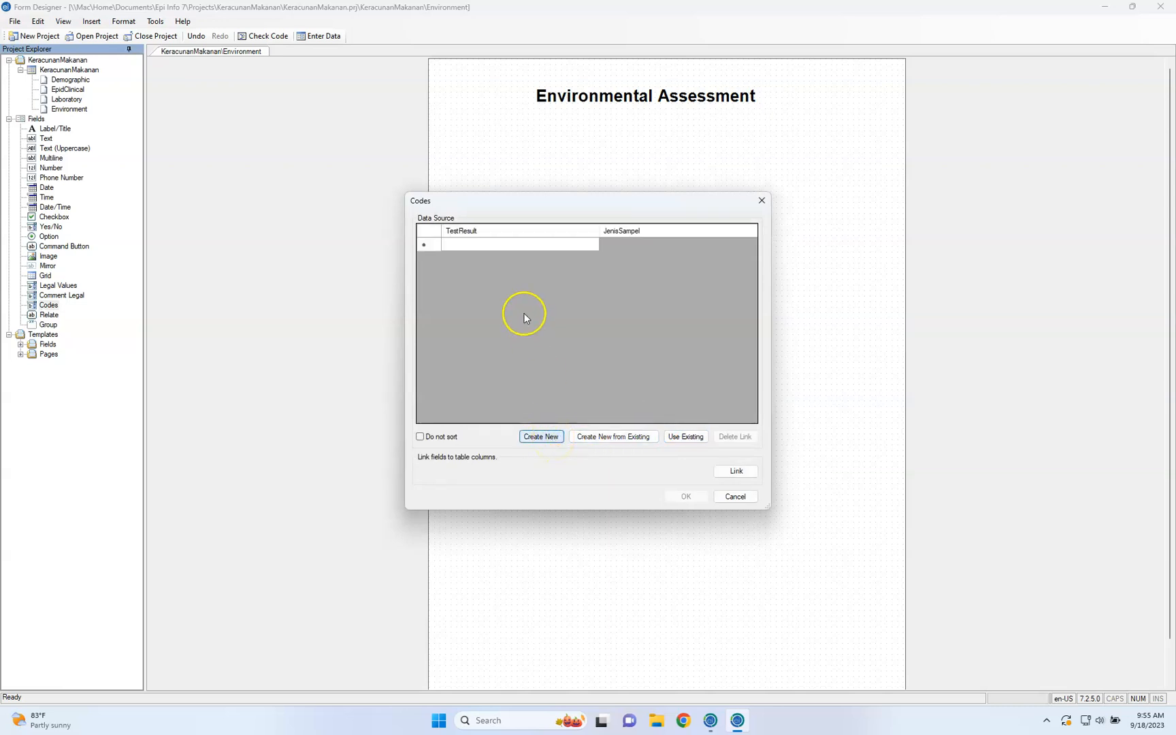
click(536, 245)
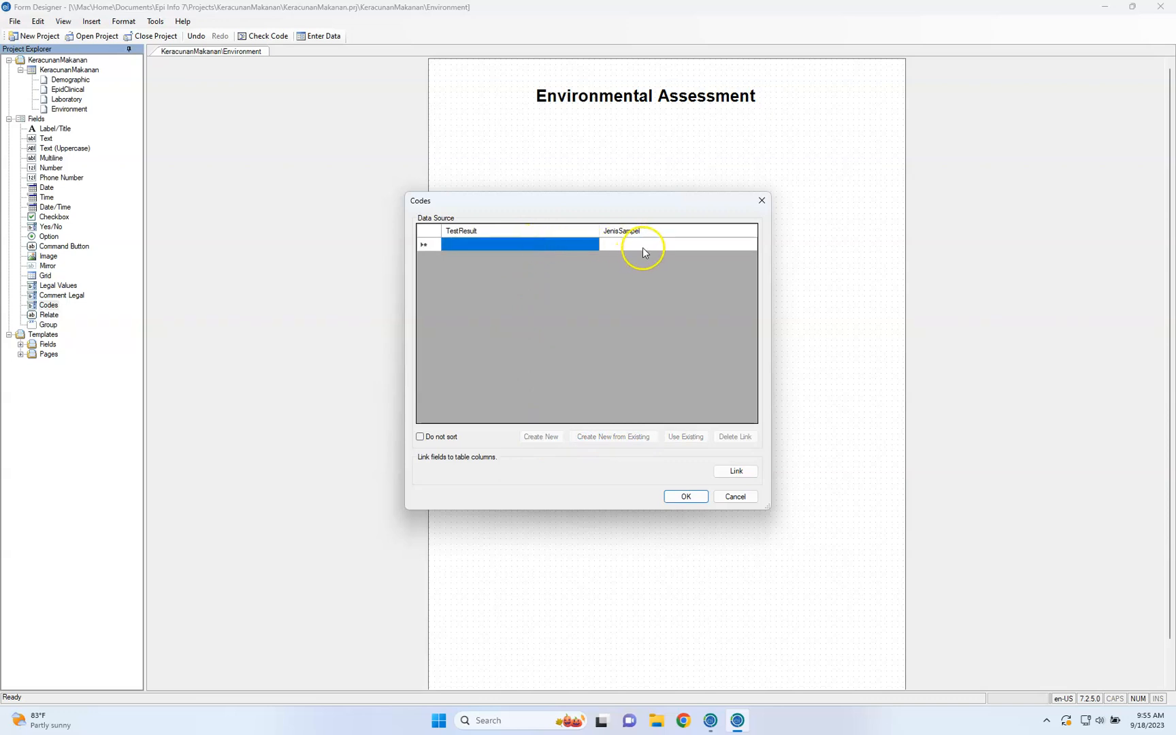
click(643, 250)
Match the codes field to the JenisSampel column, link the JenisSampel form field to the TestResult table field, and save the field
click(736, 471)
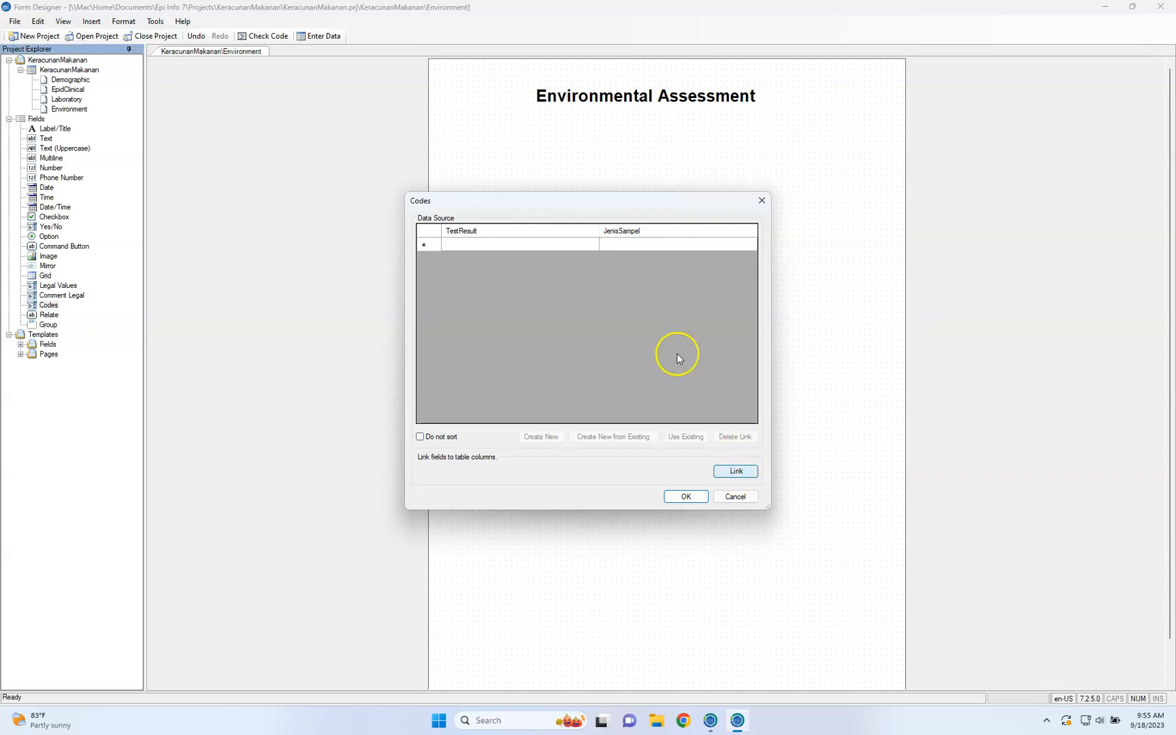
click(551, 288)
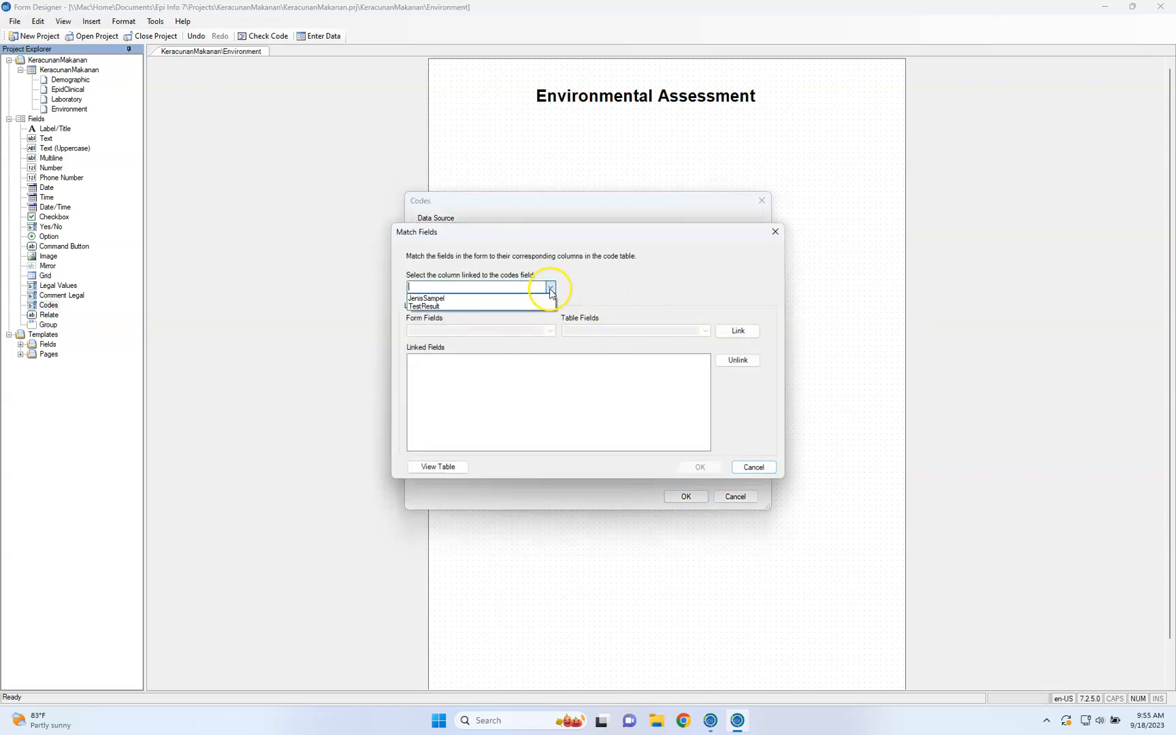
click(546, 299)
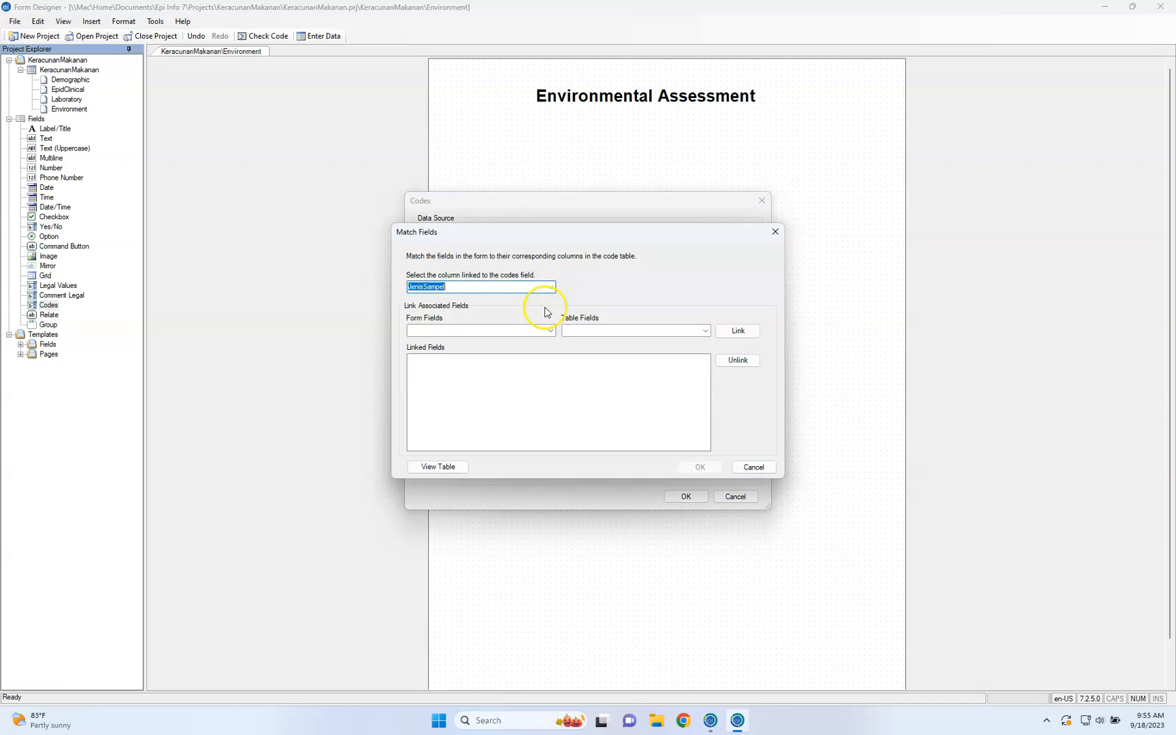
click(548, 329)
click(543, 342)
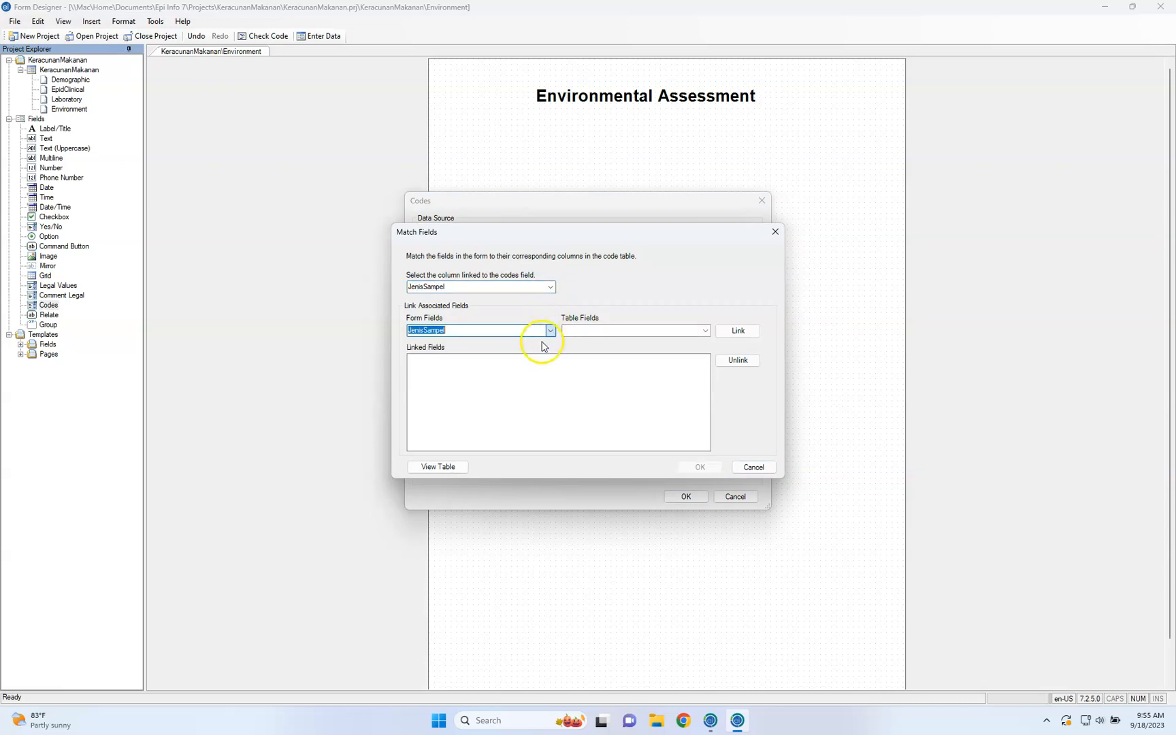
click(706, 331)
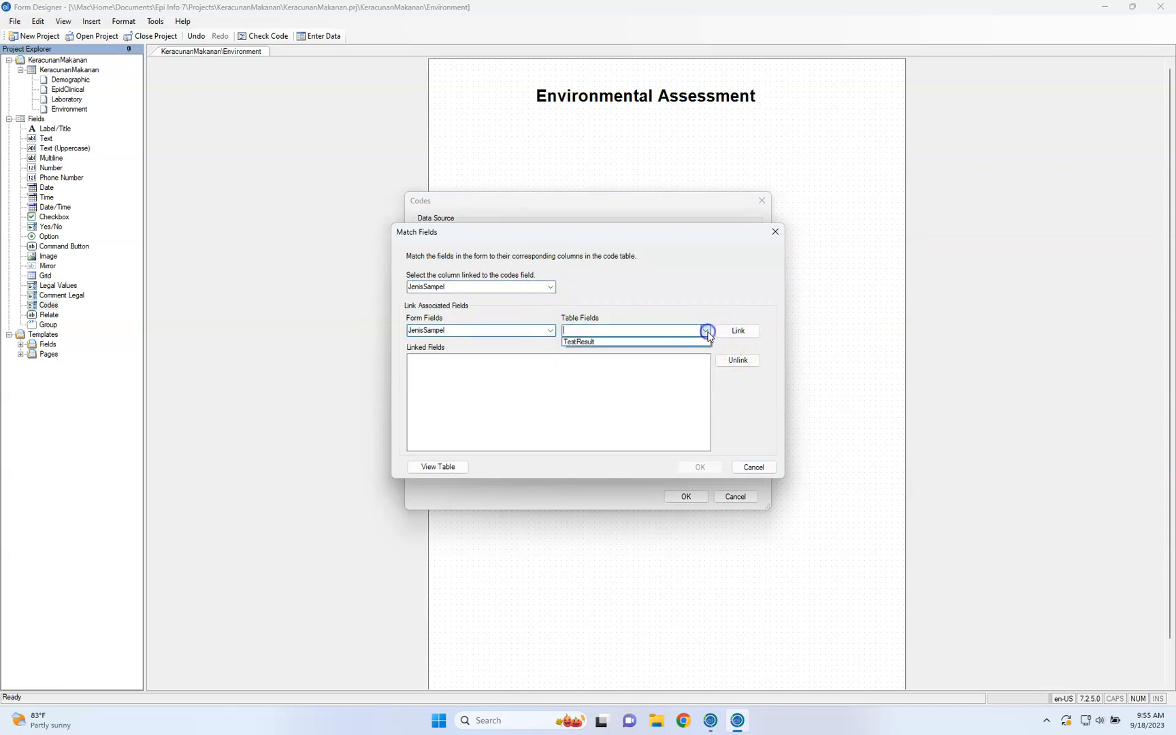
click(708, 341)
click(738, 332)
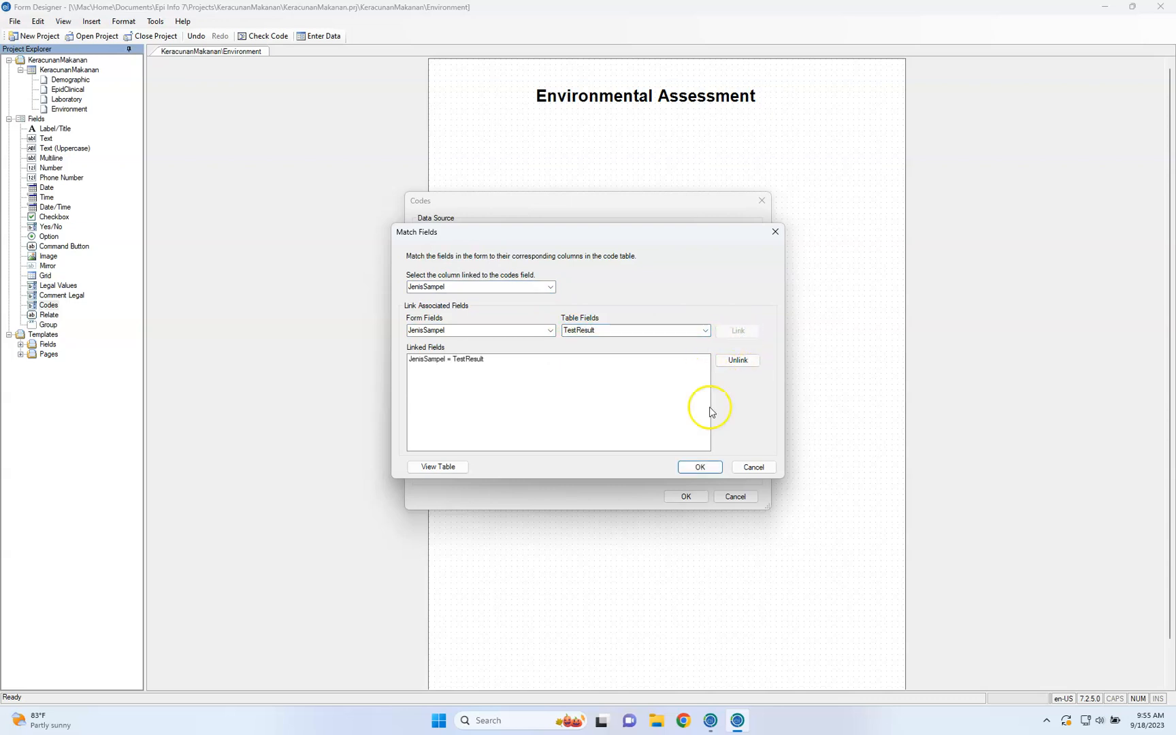
click(700, 467)
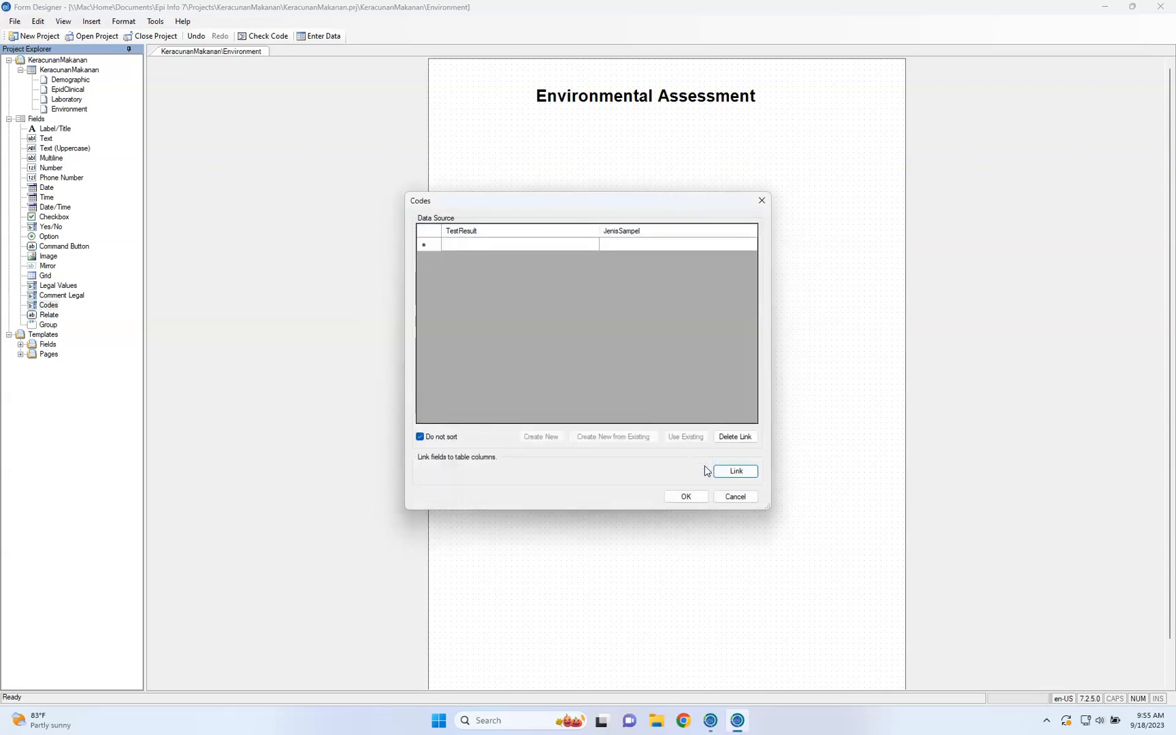
click(688, 497)
click(611, 467)
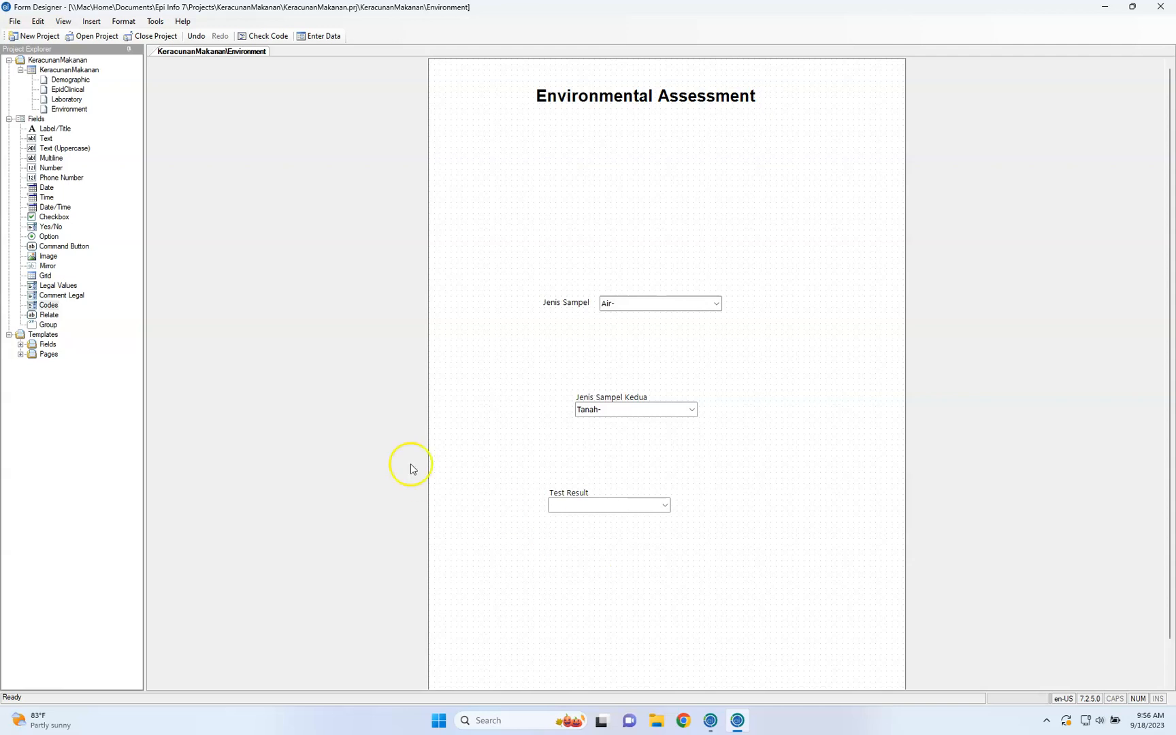
Place a Relate field below Test Result on the Environment page and check which related forms are offered
click(48, 316)
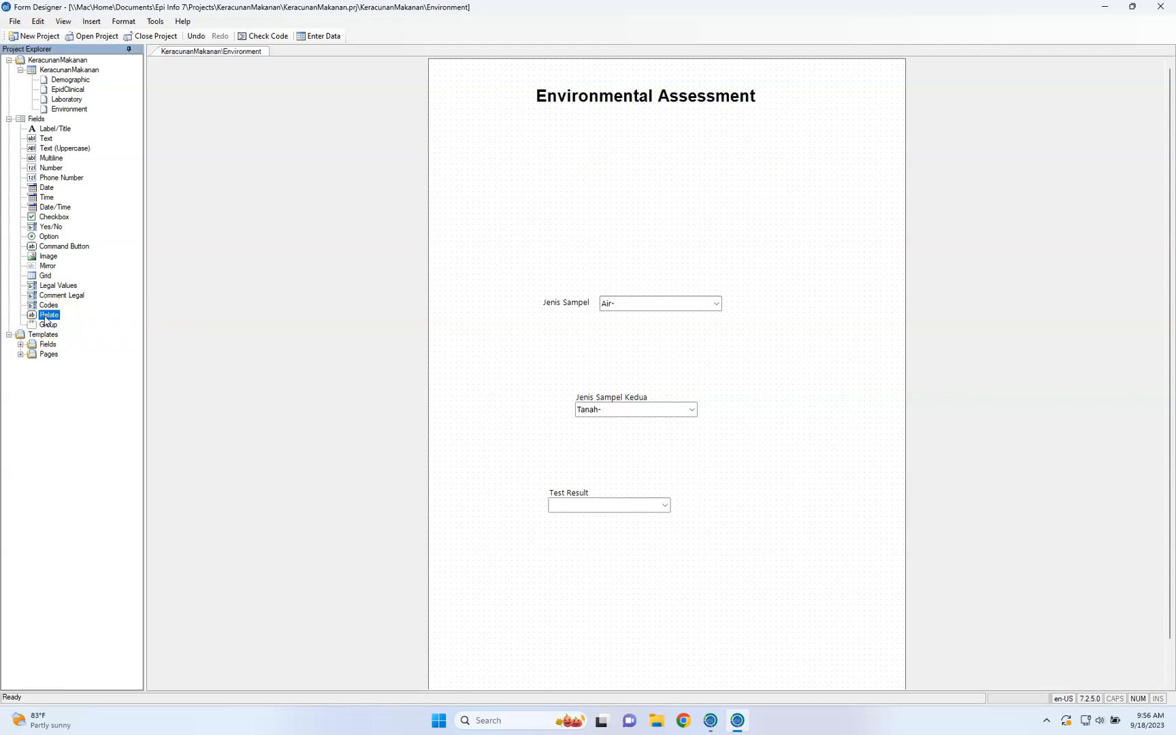
drag(46, 317, 606, 566)
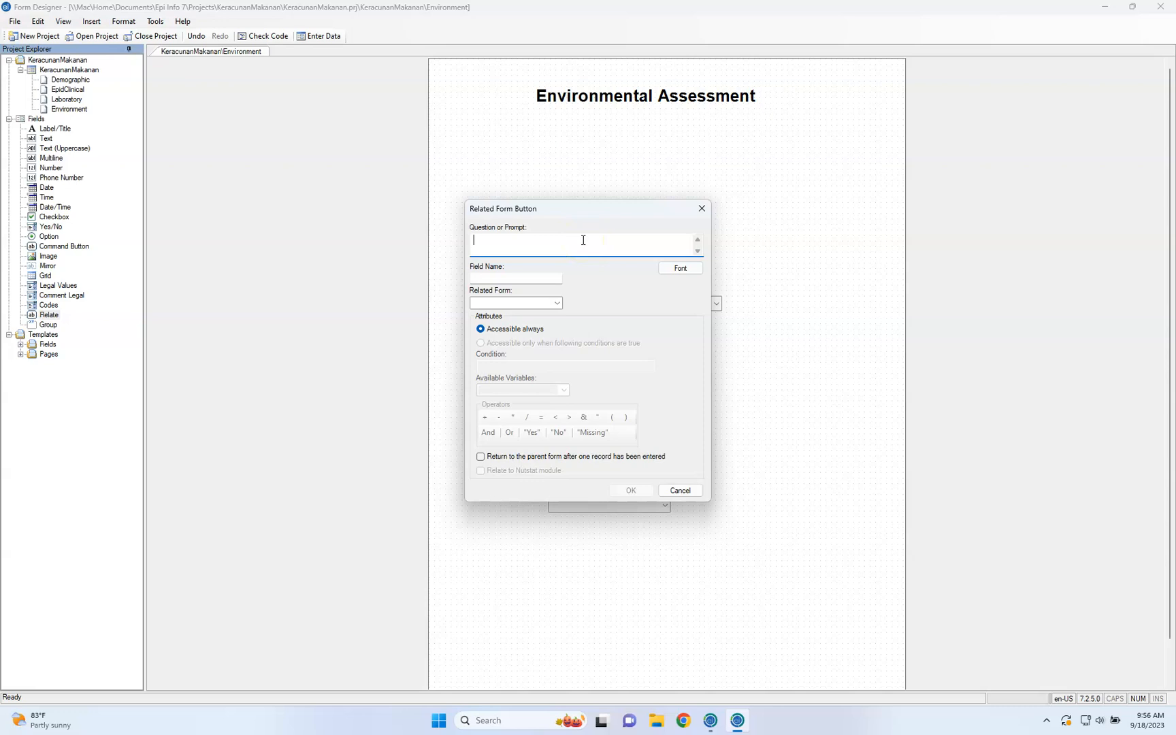
click(557, 303)
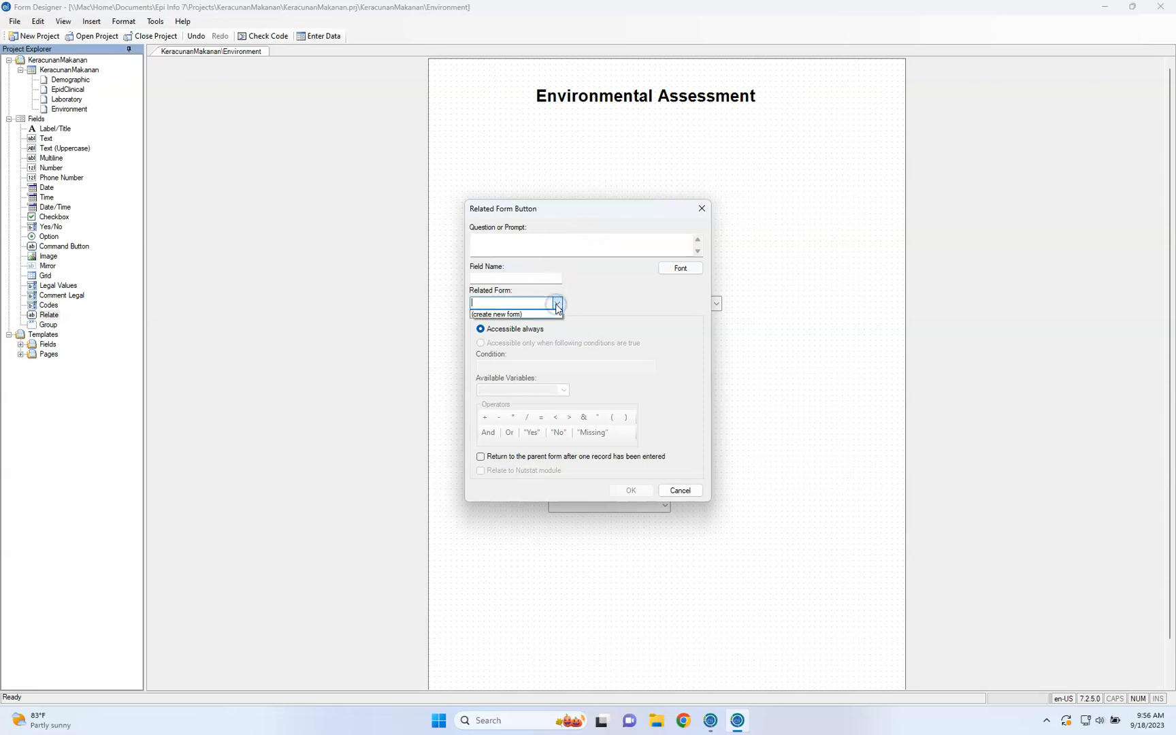
click(560, 249)
click(557, 250)
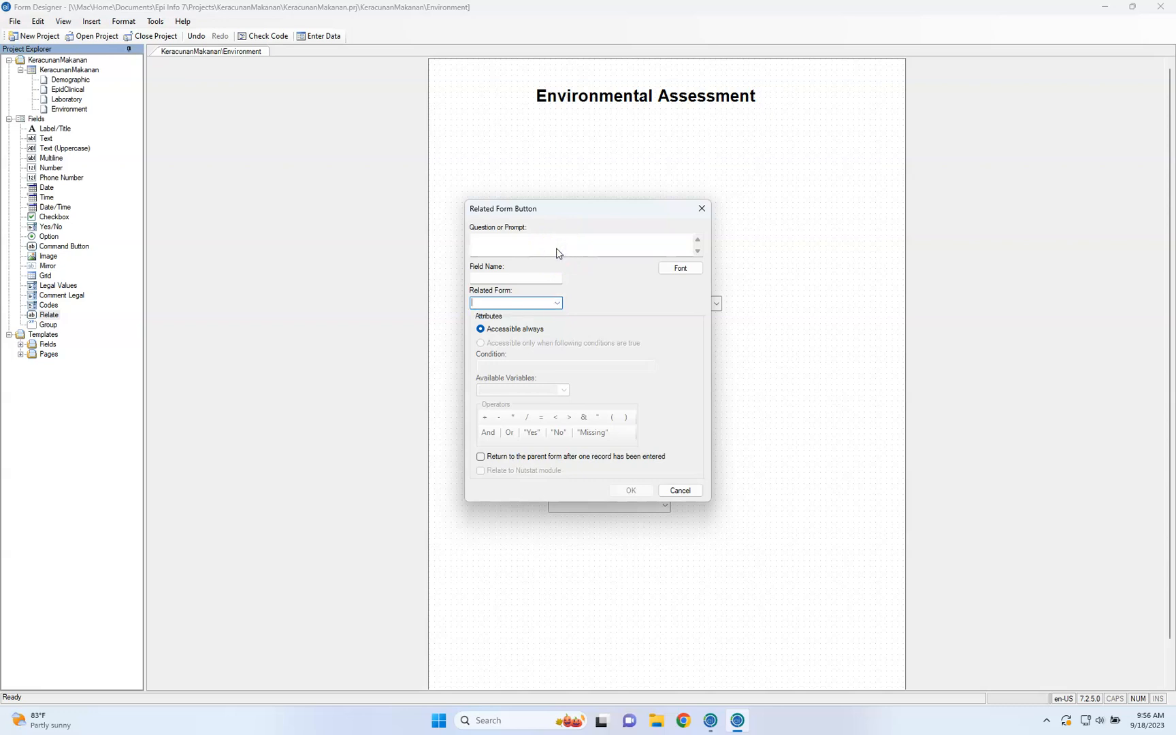
click(556, 246)
click(535, 236)
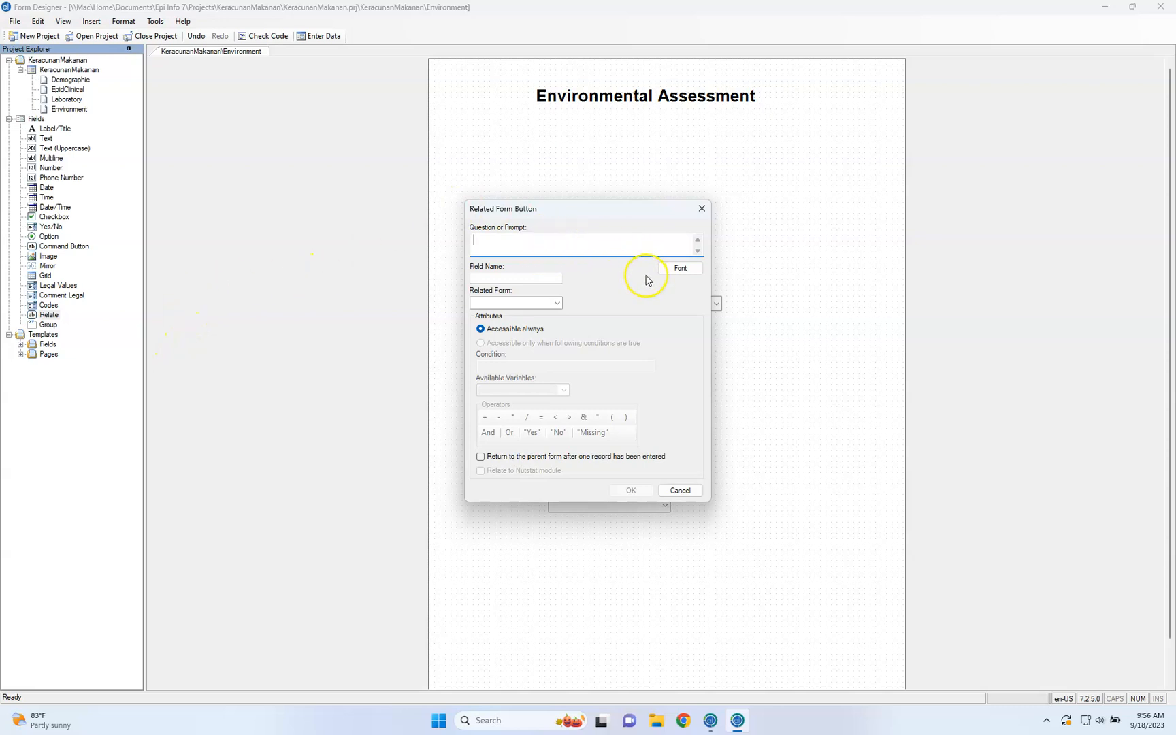
click(557, 303)
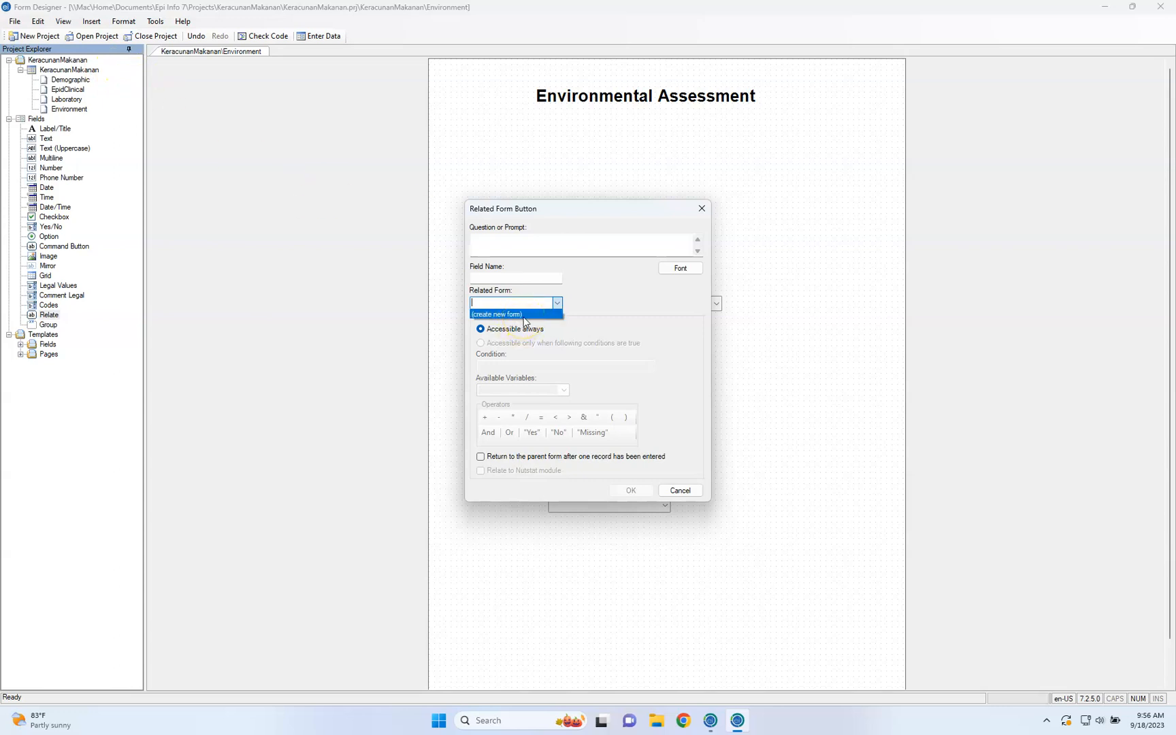
Set the related form button's prompt to "Keracunan Air" and have its field name filled in
click(515, 252)
click(511, 243)
text(KeracunanAir)
click(543, 299)
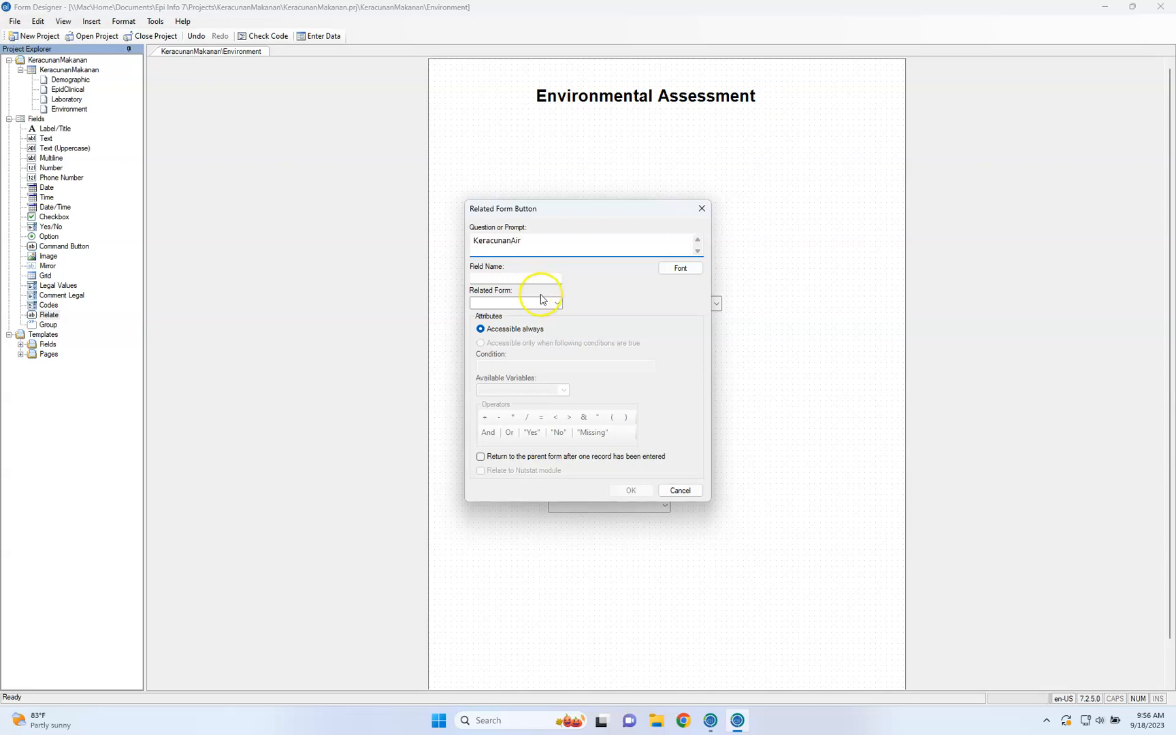
click(528, 277)
click(547, 253)
key(Left)
key(Left)
key(Left)
key(End)
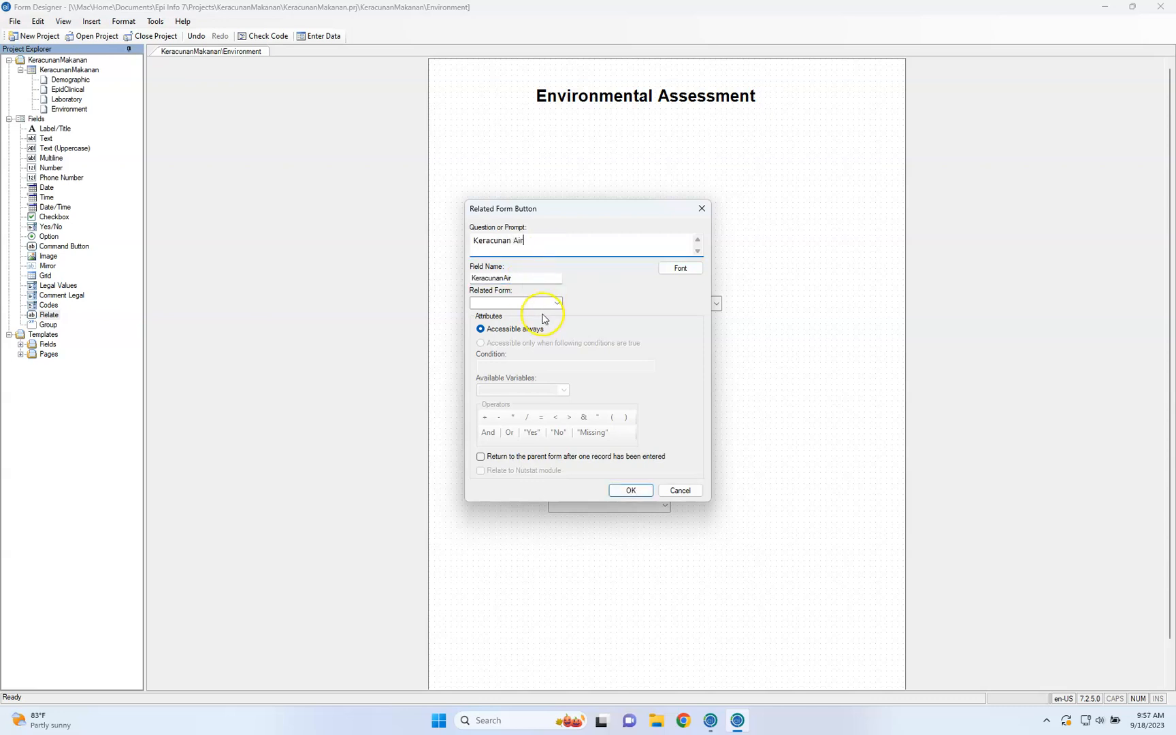
Create a new form named KeracunanAir as the button's related form and save the button
click(542, 303)
click(558, 304)
click(557, 313)
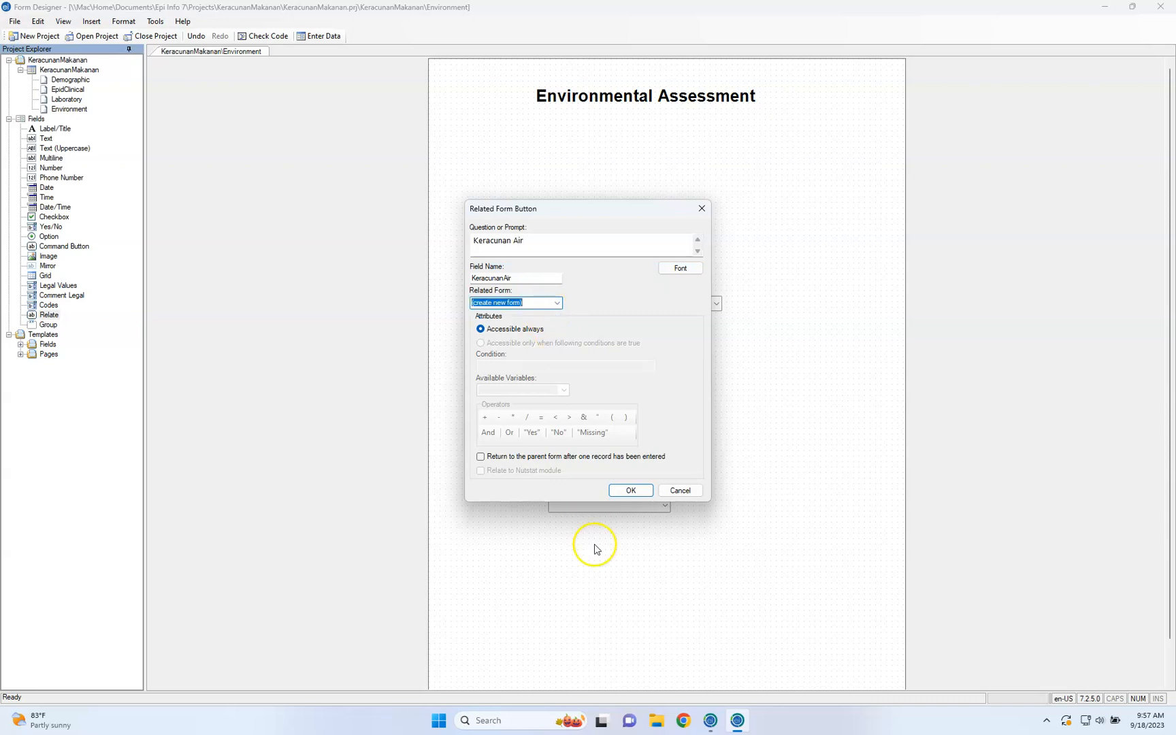
click(630, 491)
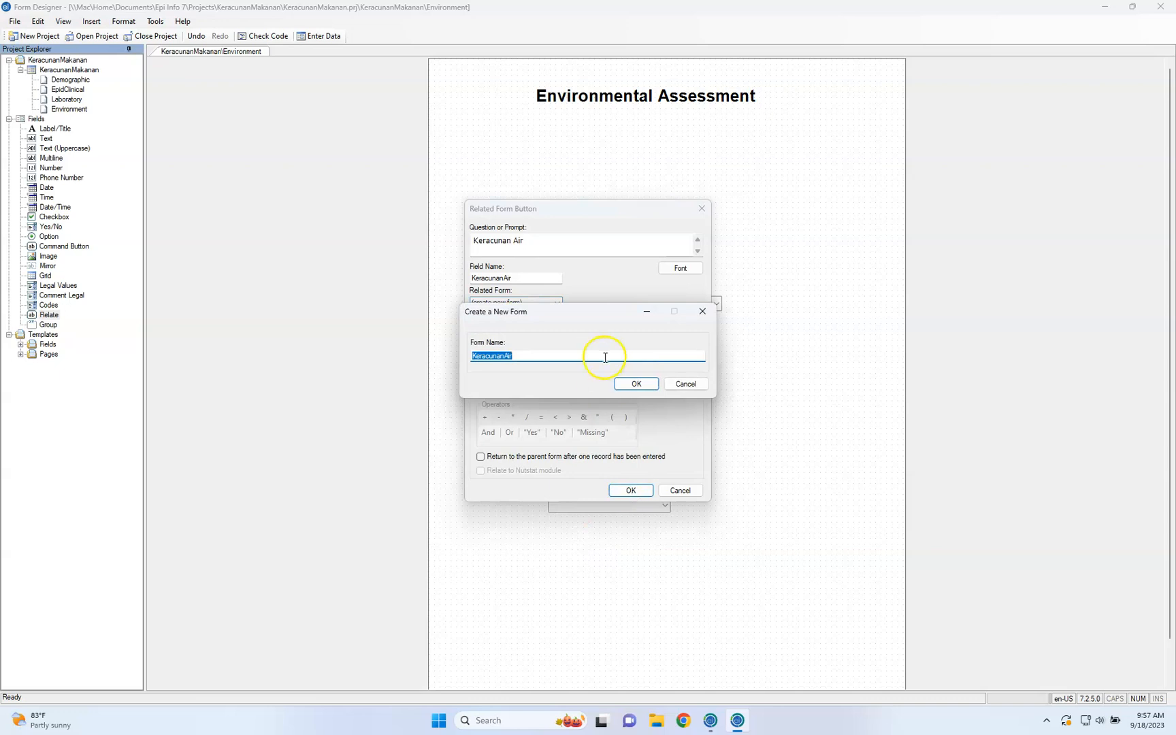
click(584, 357)
click(637, 384)
click(631, 491)
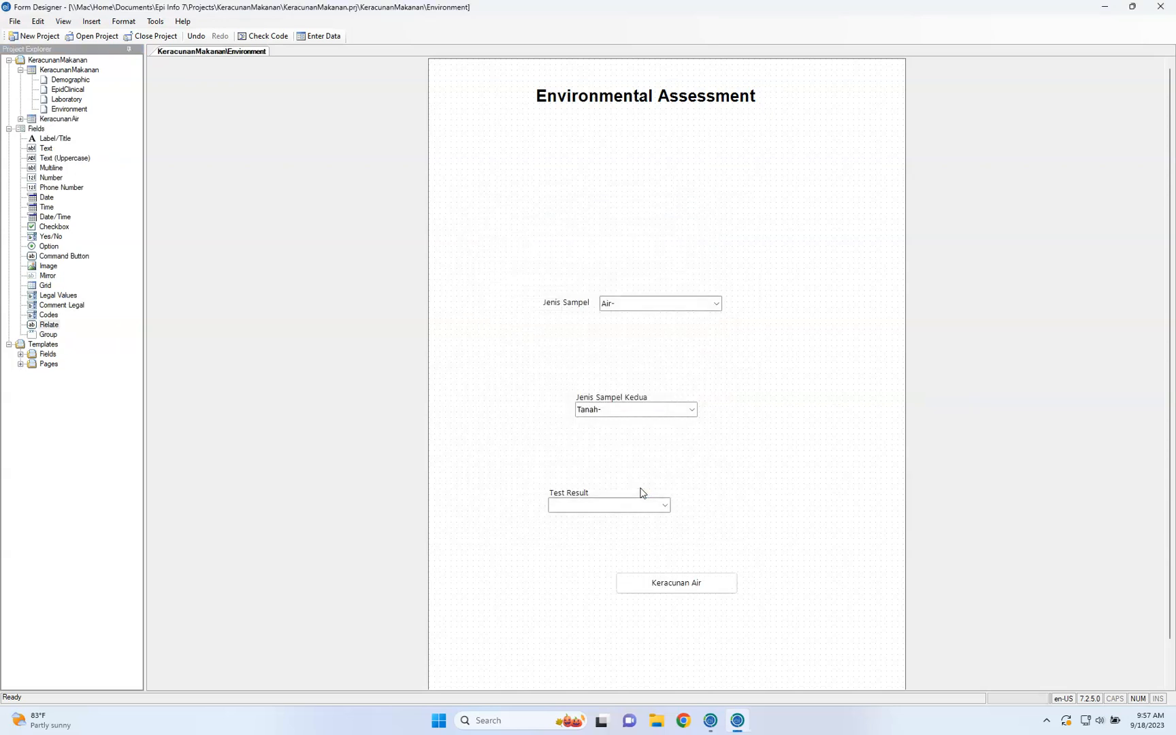
Open the KeracunanAir form's New Page and bring up its page name for editing
click(68, 61)
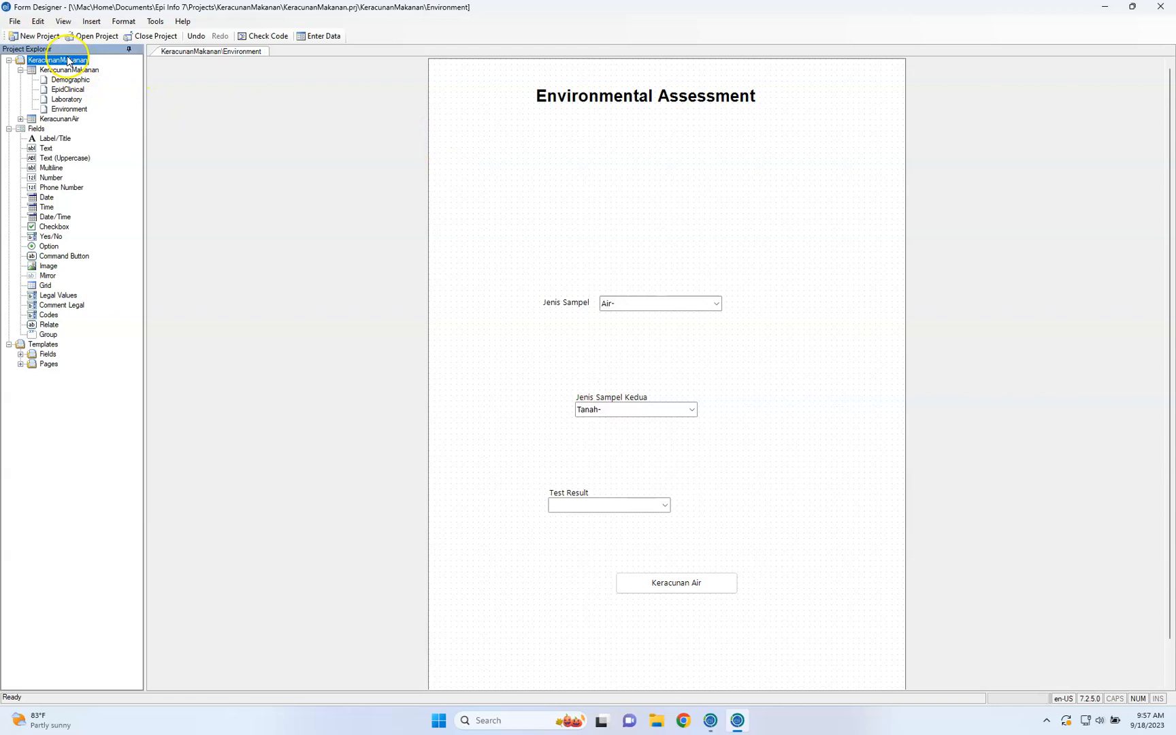
click(72, 70)
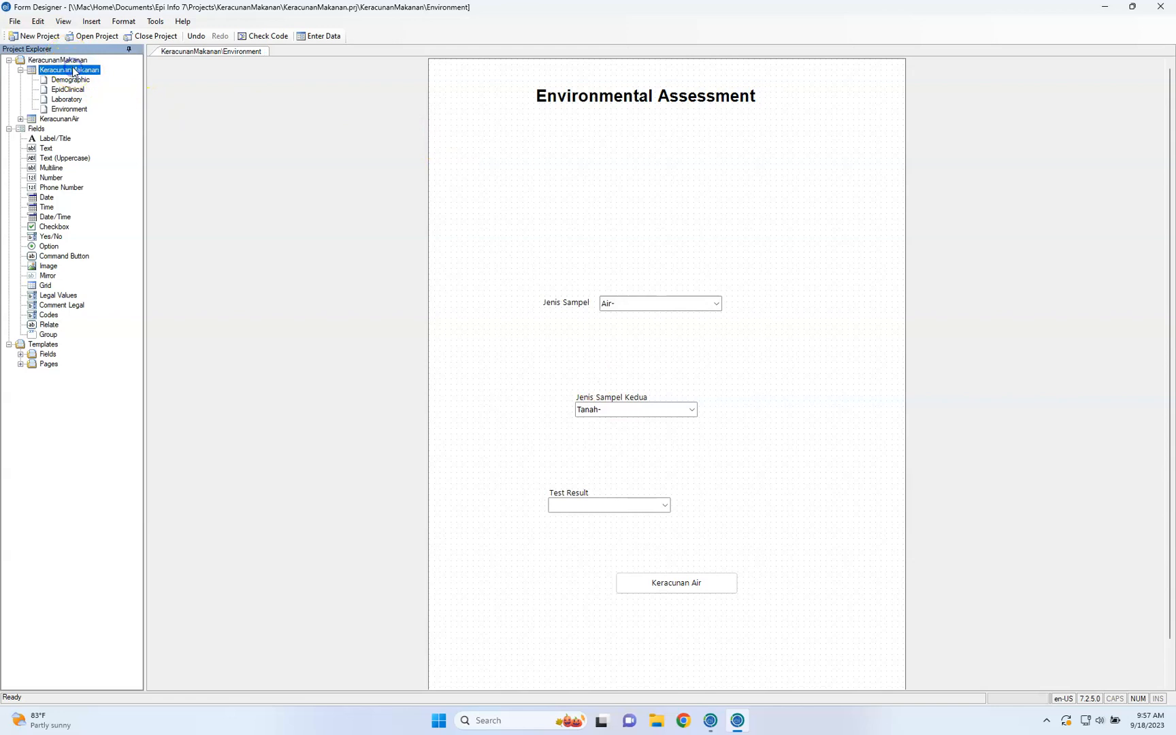
click(57, 120)
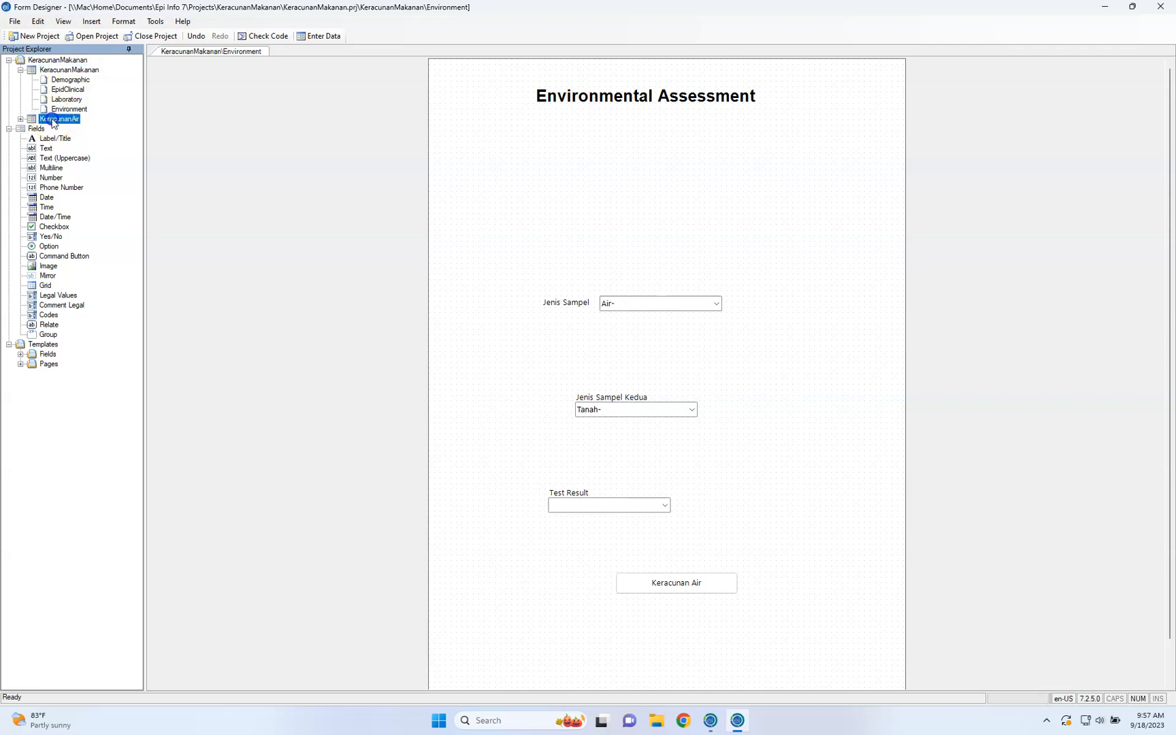
click(20, 120)
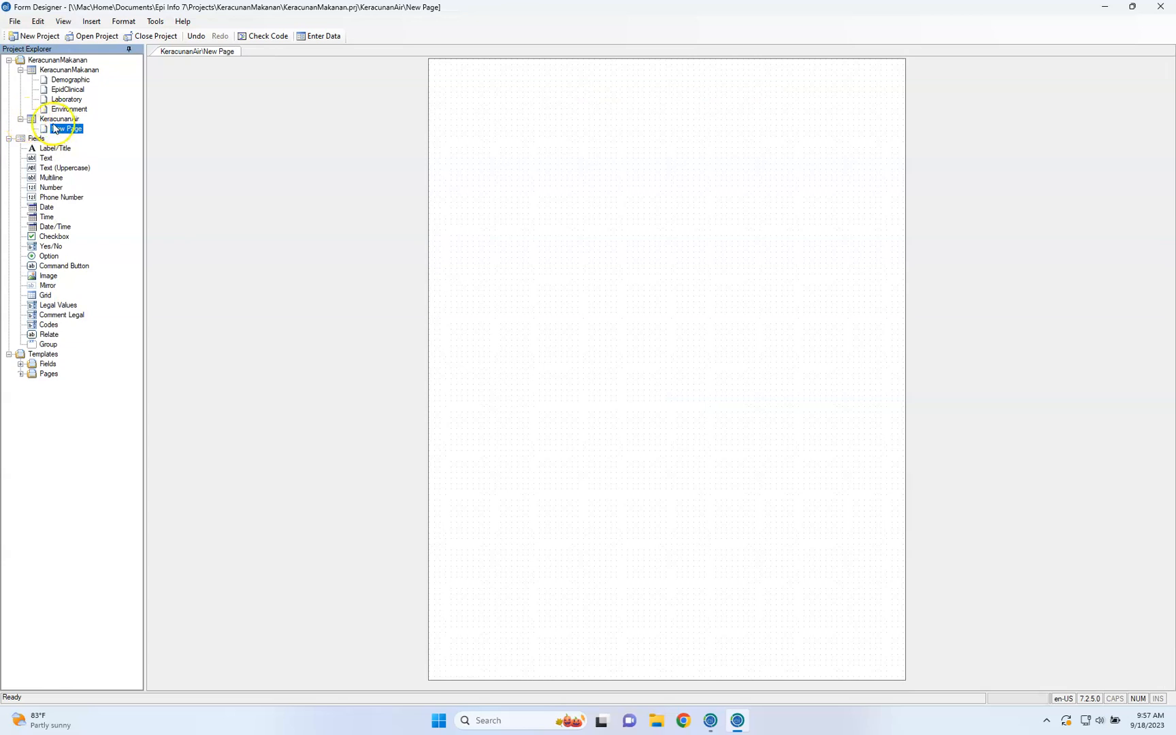
click(48, 121)
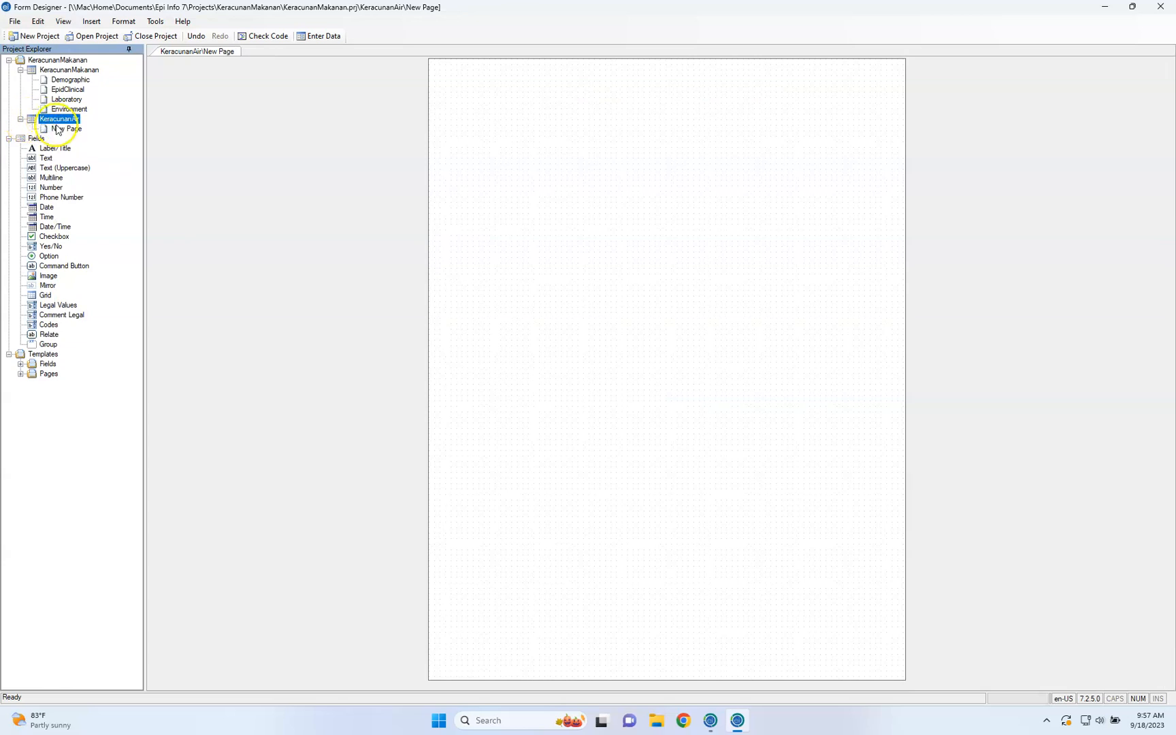
click(61, 131)
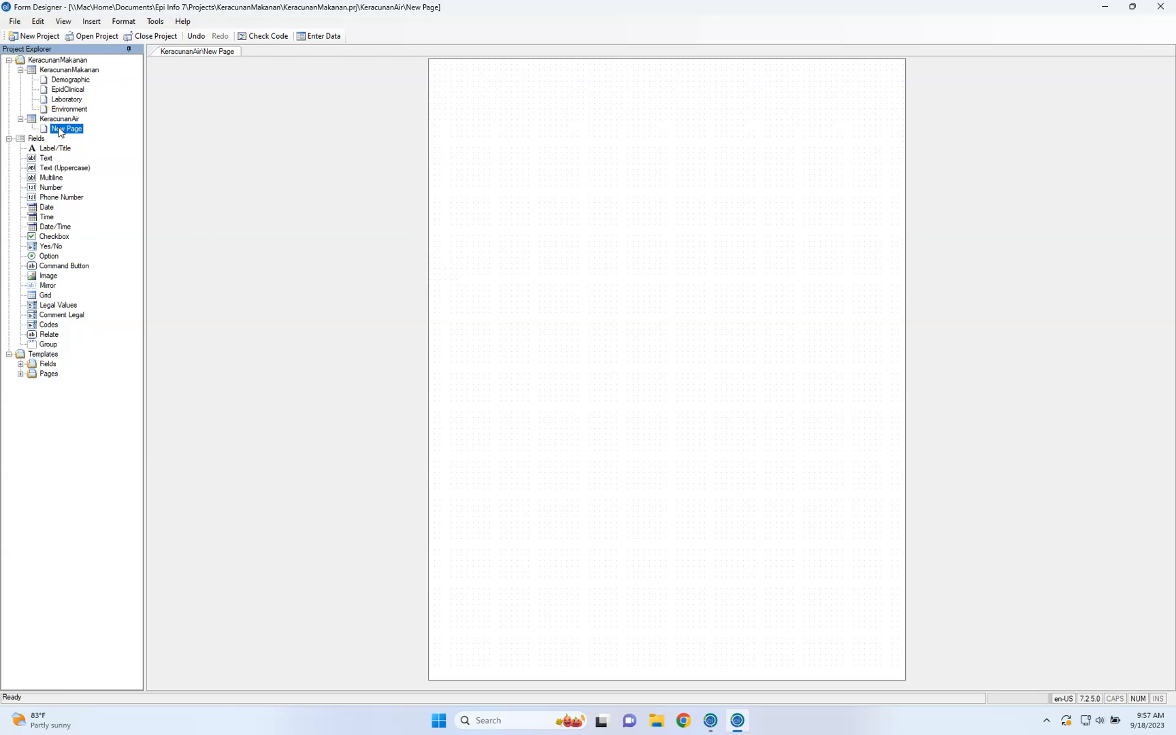
right_click(61, 131)
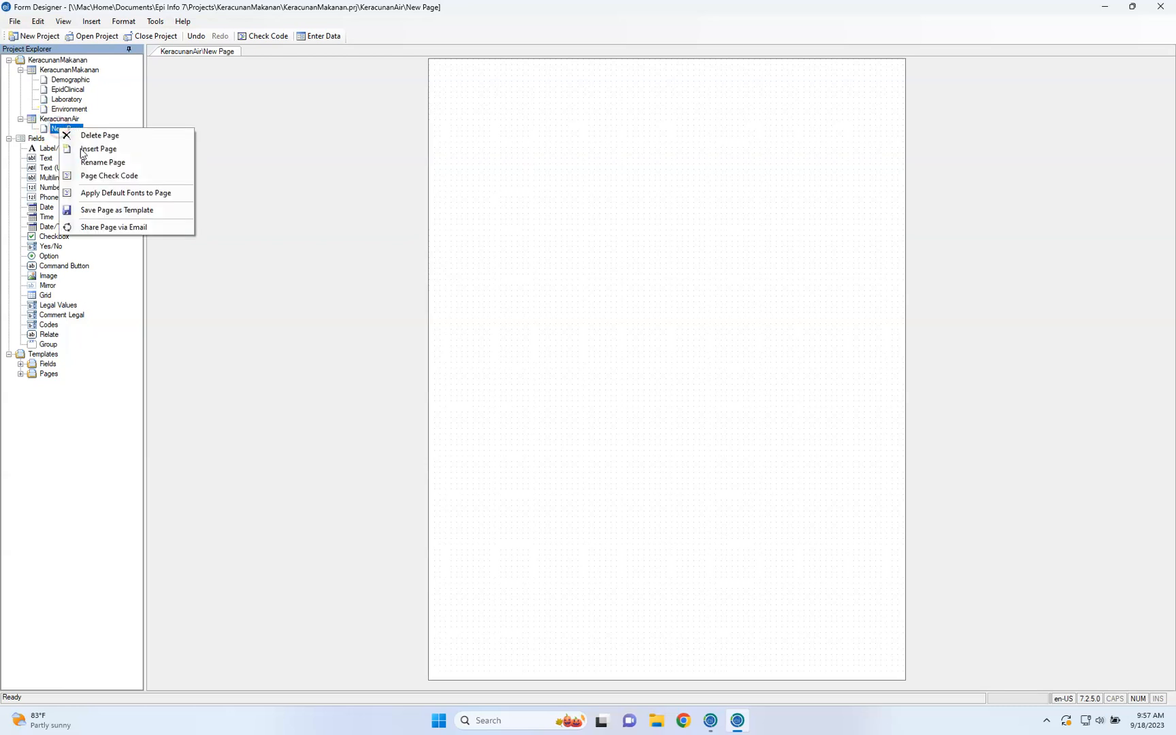
click(95, 163)
text(Envi)
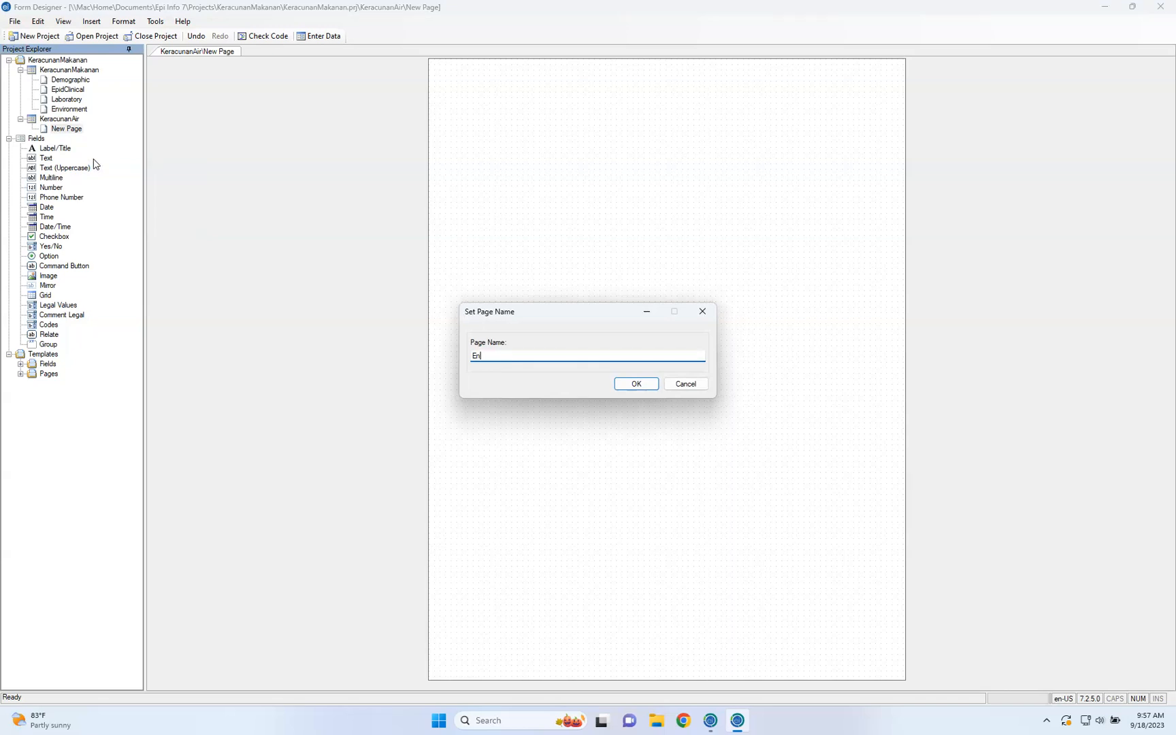
text(ronment Ai)
key(ctrl+a)
text(Water Ai)
key(BackSpace)
key(BackSpace)
key(ctrl+a)
text(Risk Factor of wate)
key(BackSpace)
key(BackSpace)
key(BackSpace)
key(BackSpace)
text(Expousre)
Rename the KeracunanAir form's page as "Risk Factor"
key(ctrl+a)
text(Risk Factor)
key(Return)
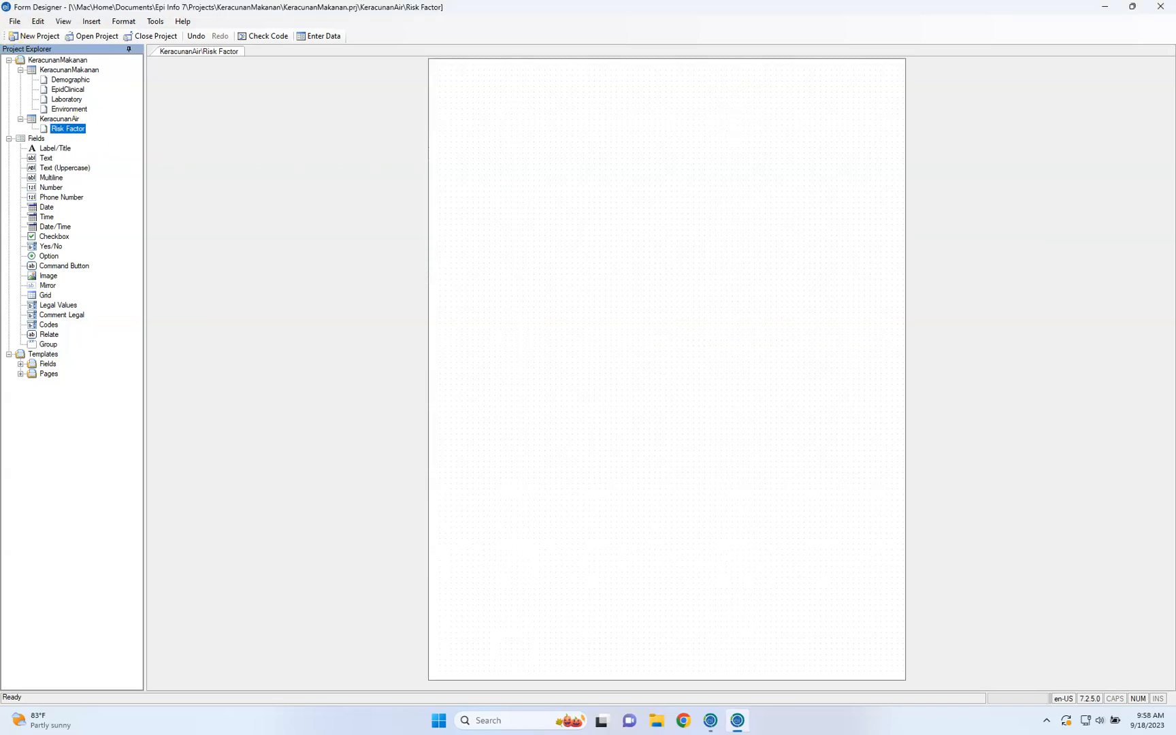
Open the KeracunanMakanan form's Environment page to view its fields and the related form button
click(69, 109)
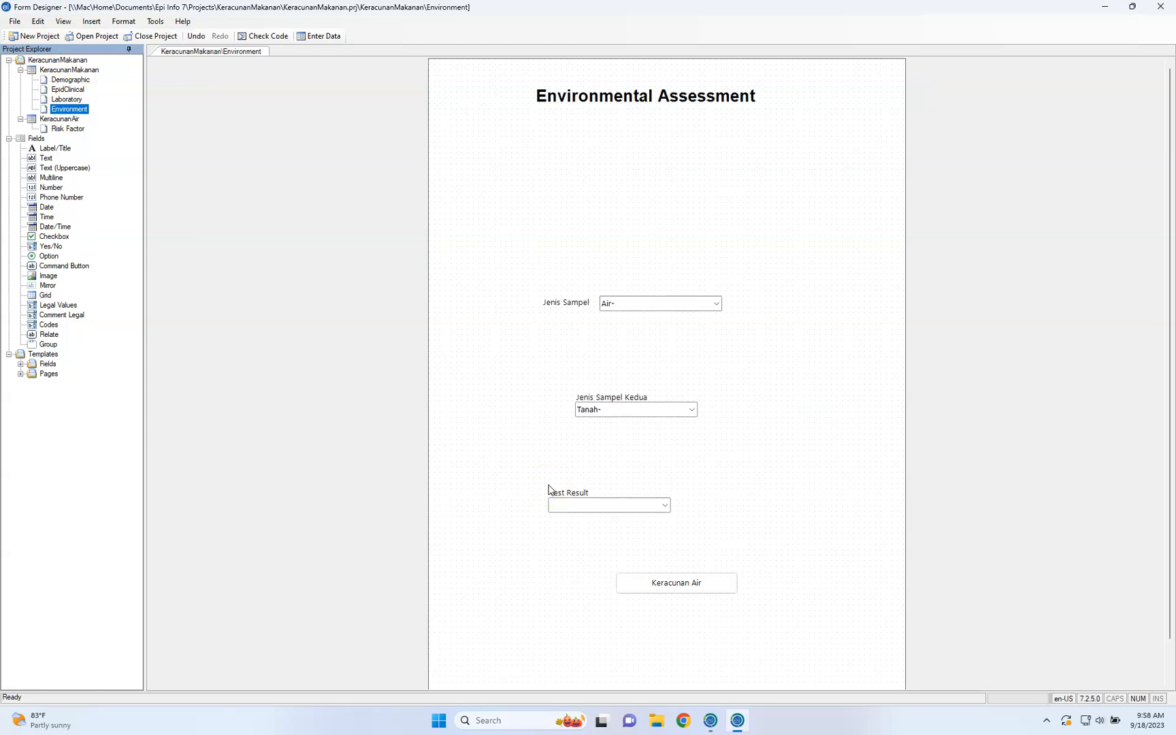
key(ctrl+Left)
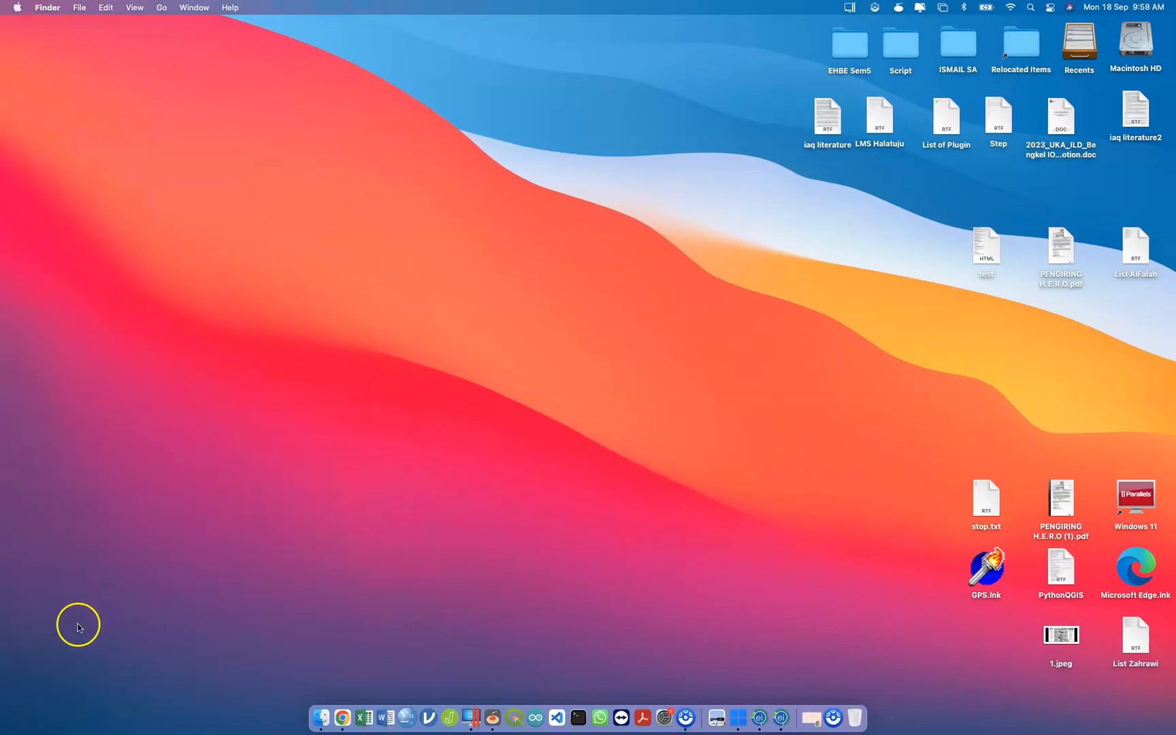
key(ctrl+Right)
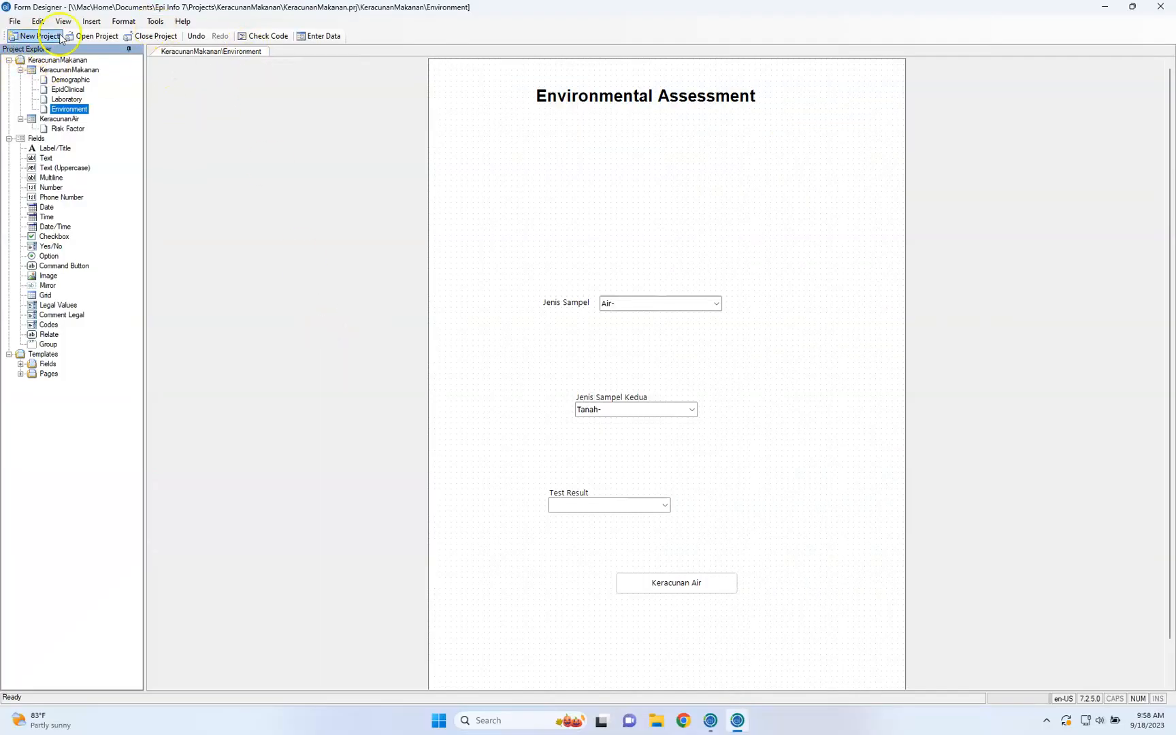
click(15, 21)
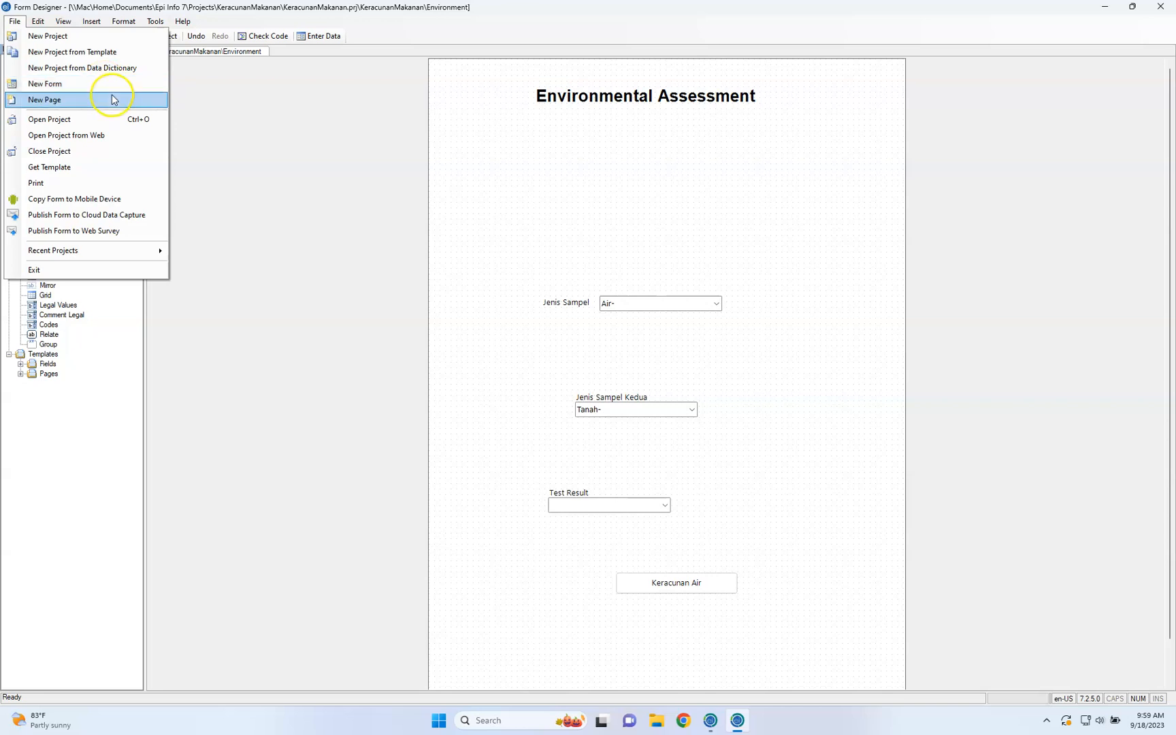
click(309, 95)
Open the Demographic page of the KeracunanMakanan form
click(83, 60)
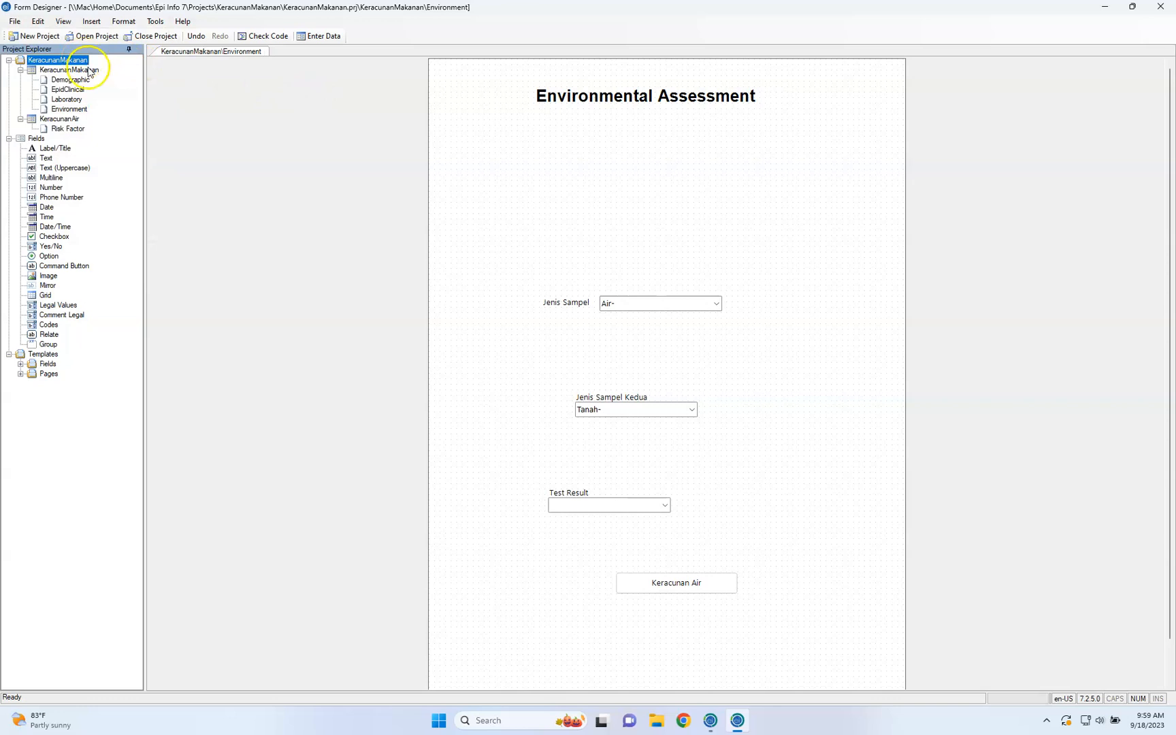
click(89, 70)
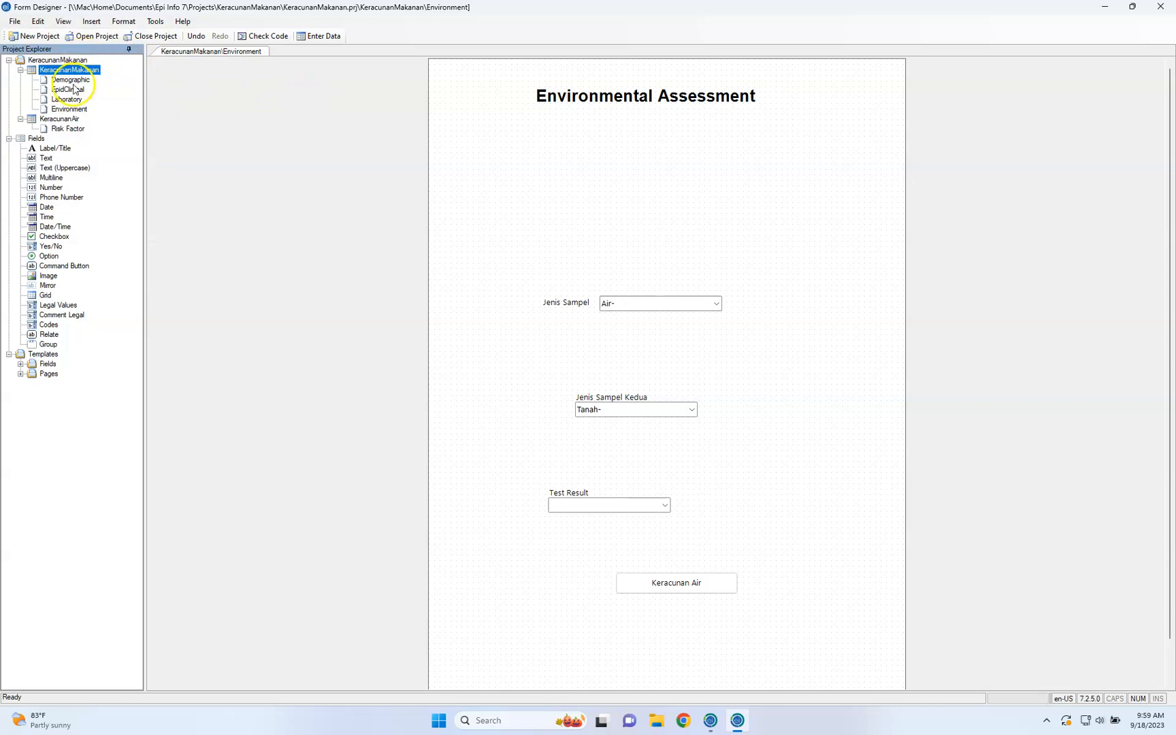
click(68, 80)
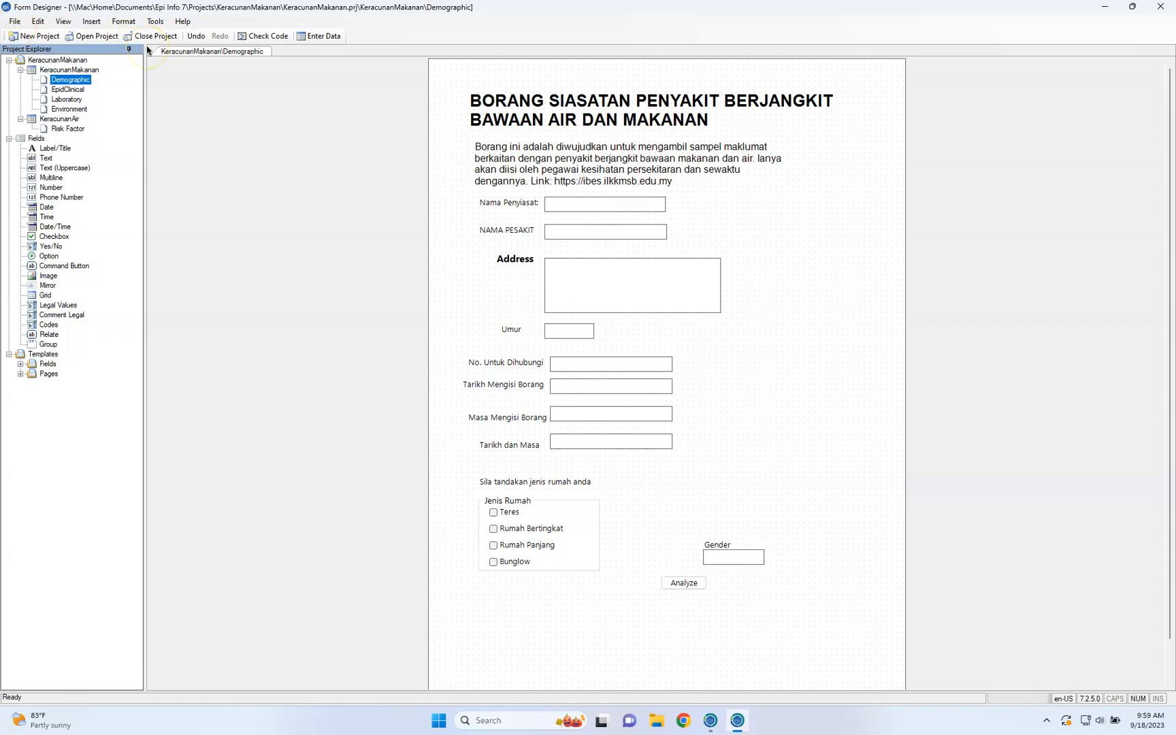
Capture a full-screen screenshot of the Demographic page and close its preview
key(super+shift+3)
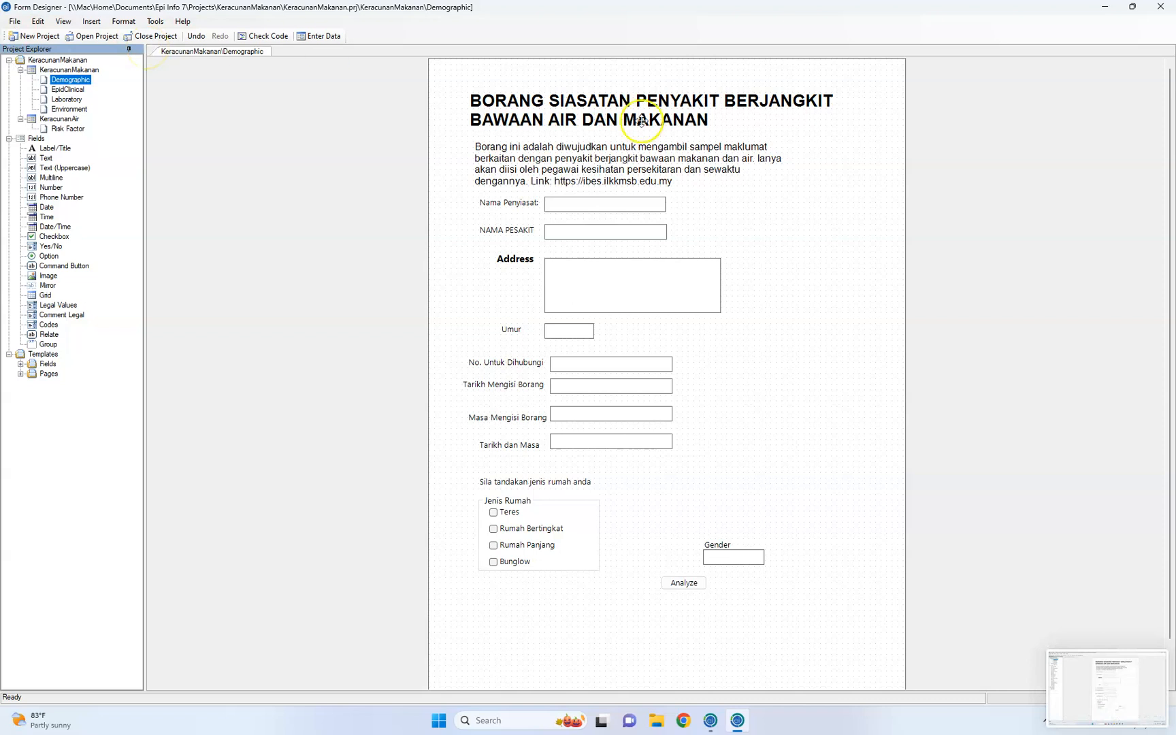
click(1092, 721)
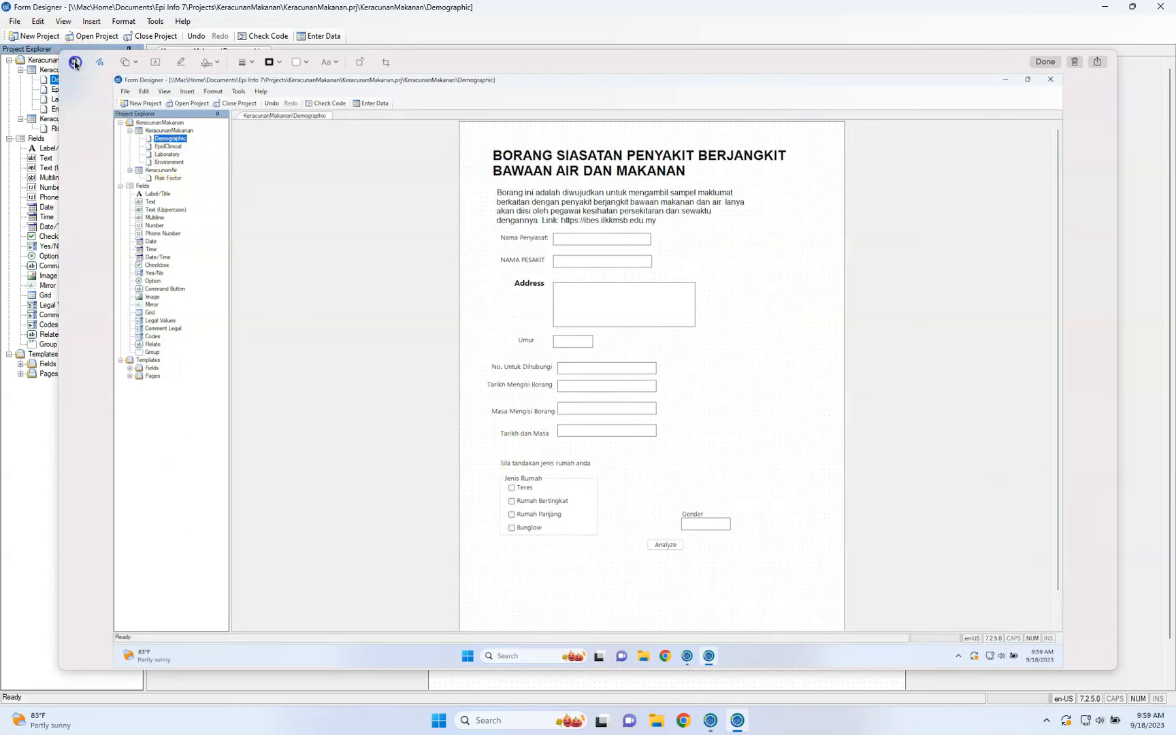
click(74, 62)
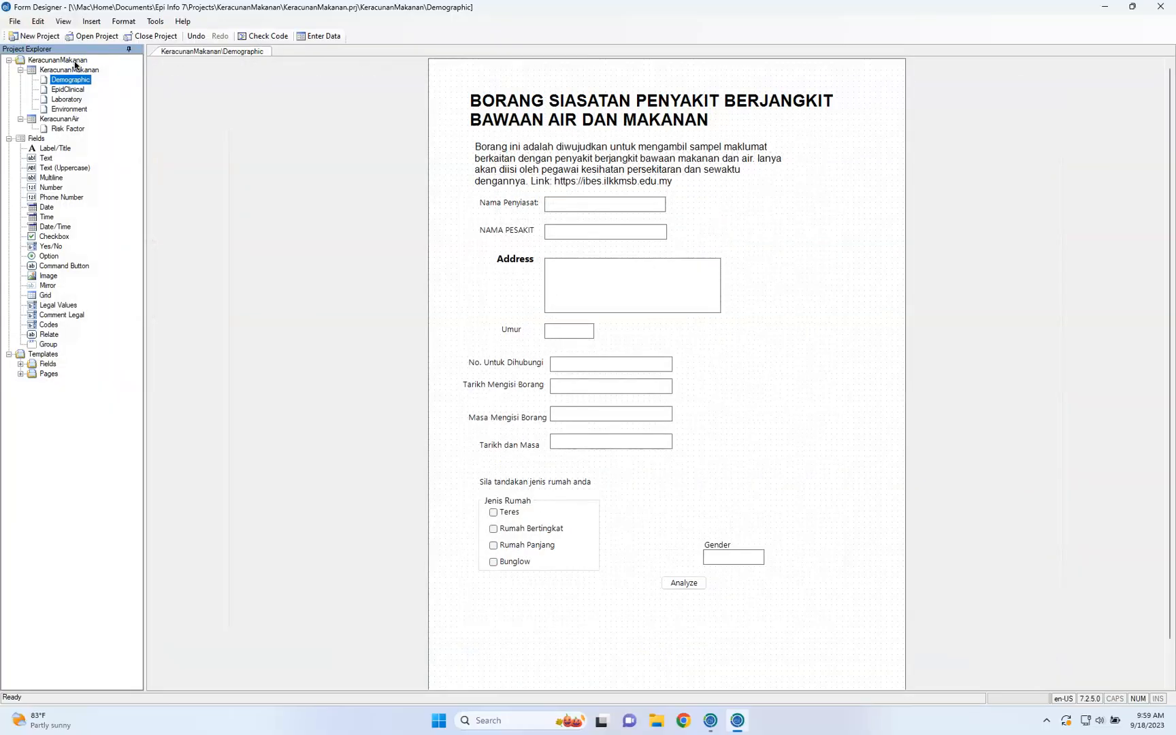
click(28, 25)
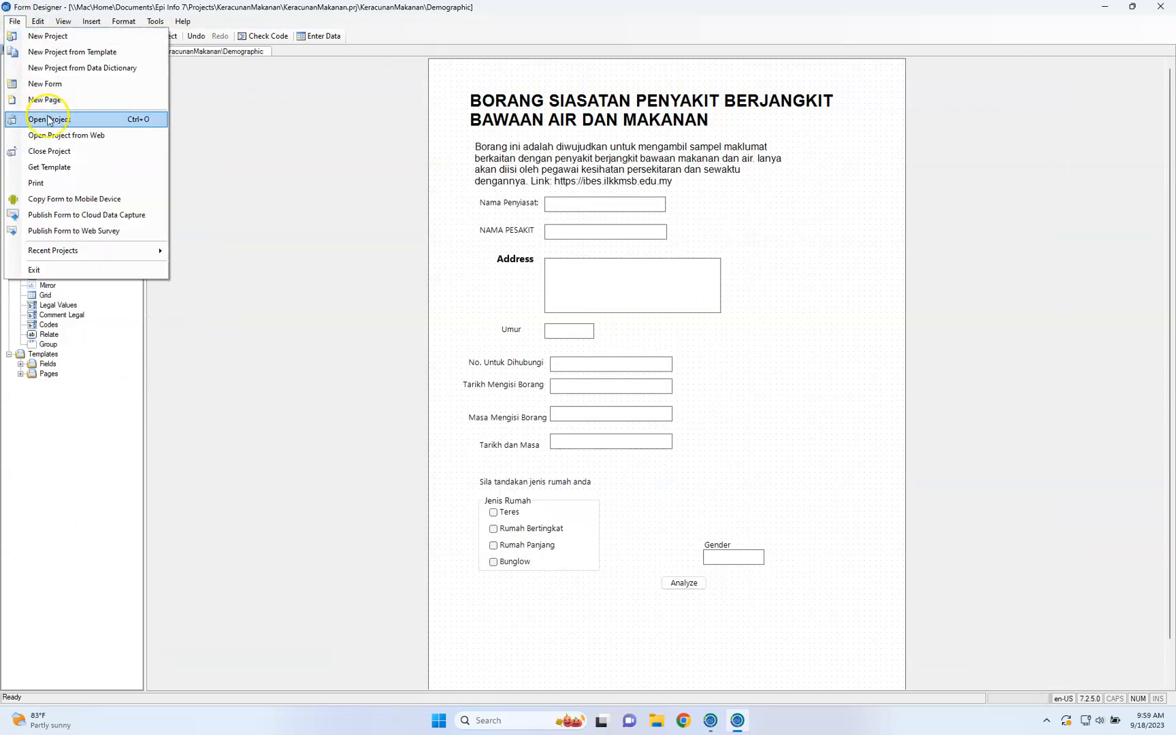
click(15, 21)
click(37, 22)
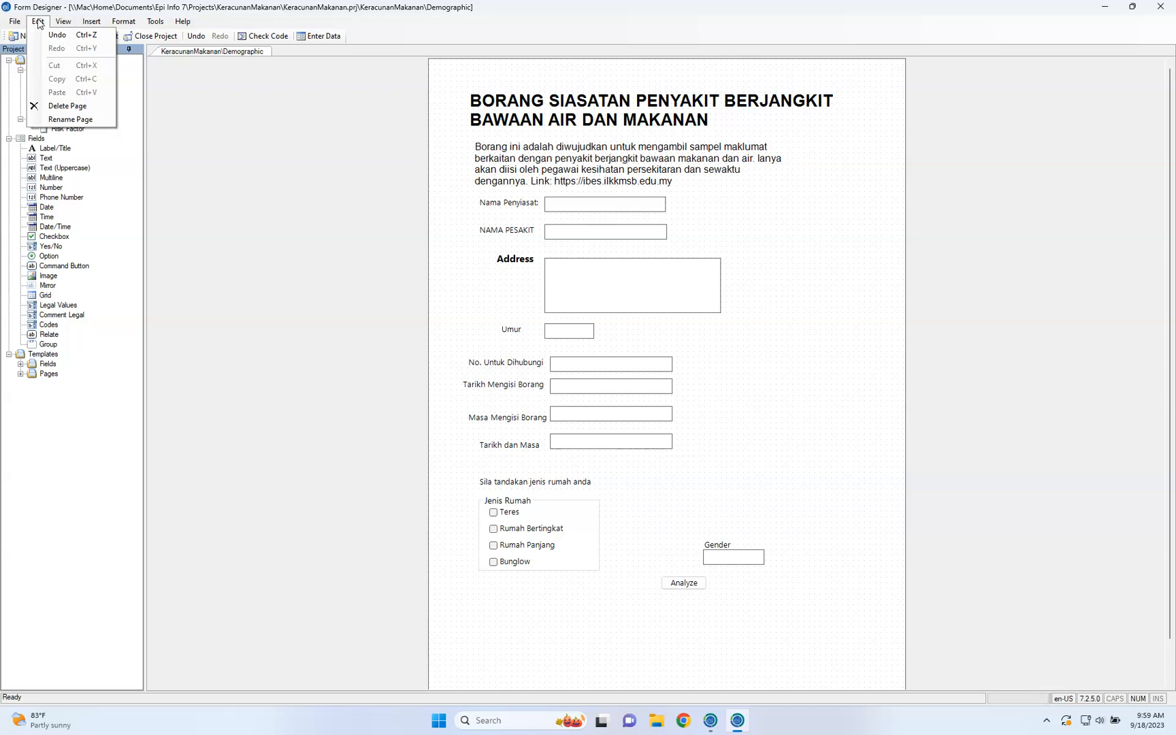
click(68, 119)
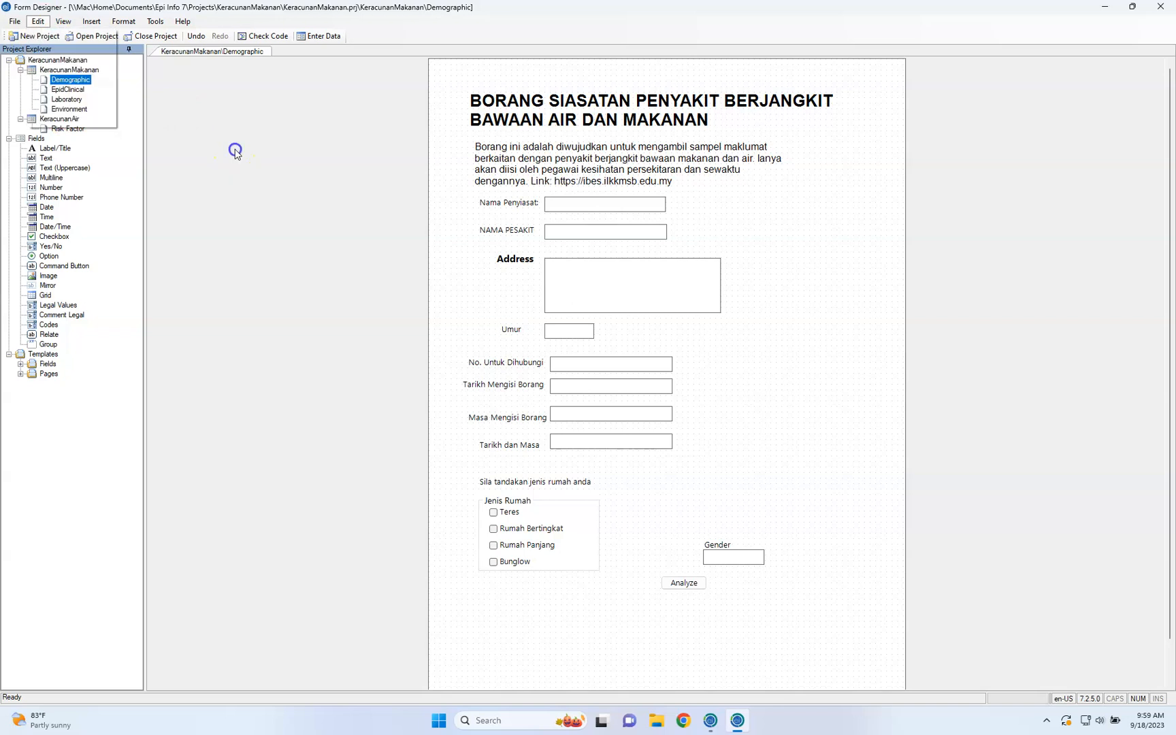
click(82, 81)
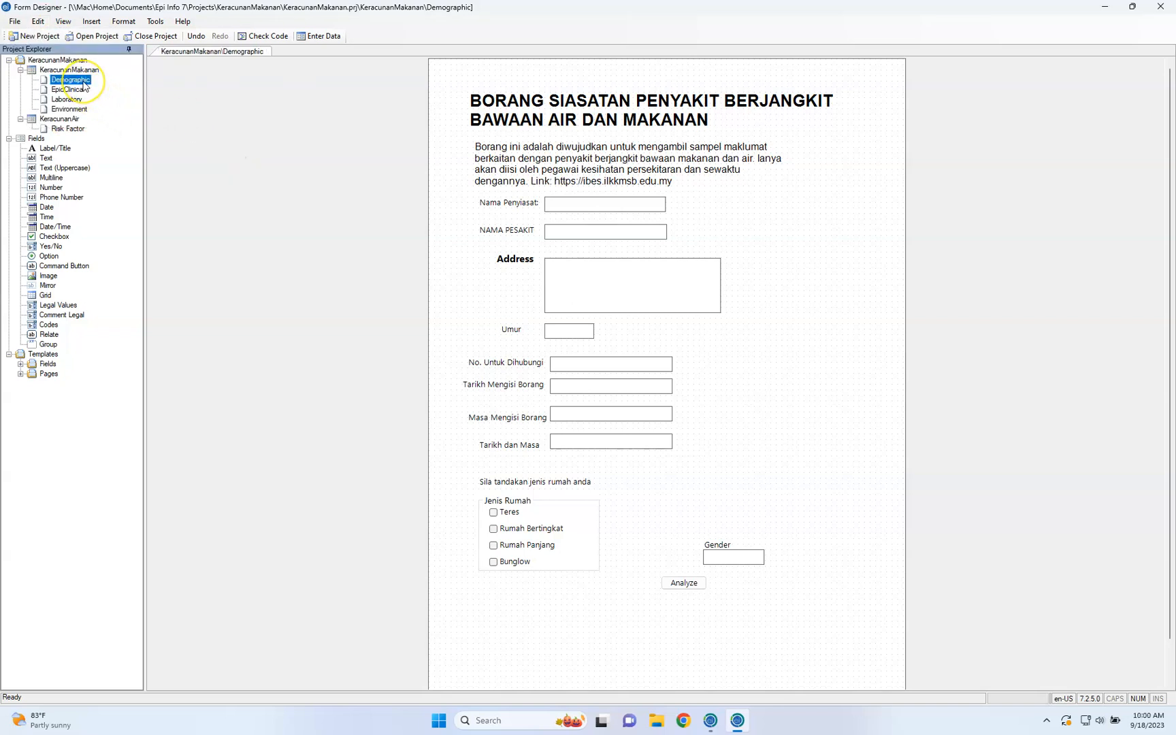
Hide the designer's status bar and show it again
click(38, 20)
click(63, 21)
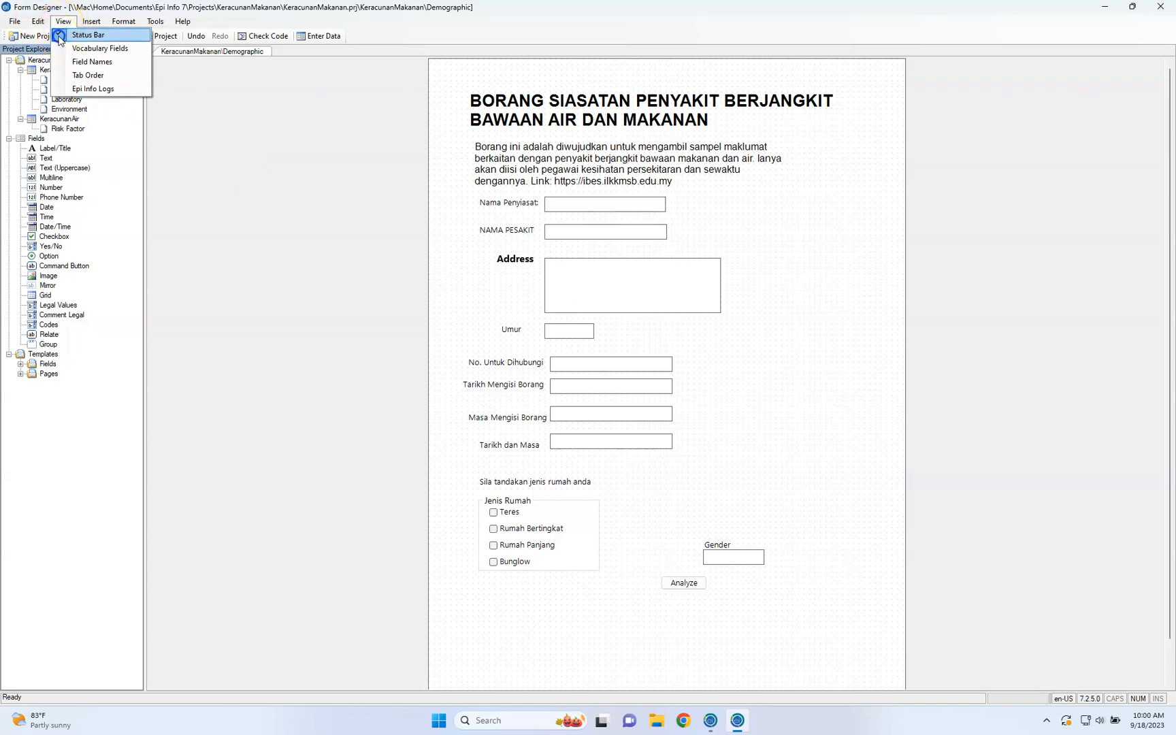
click(63, 34)
click(64, 21)
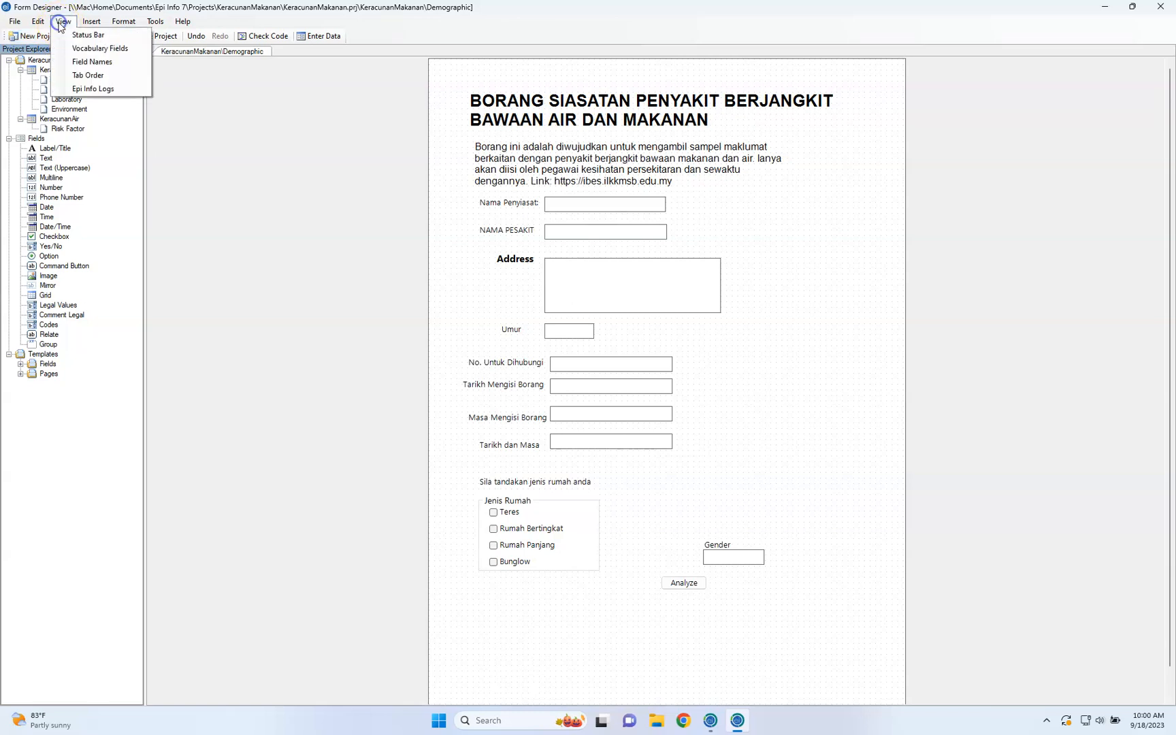
click(70, 36)
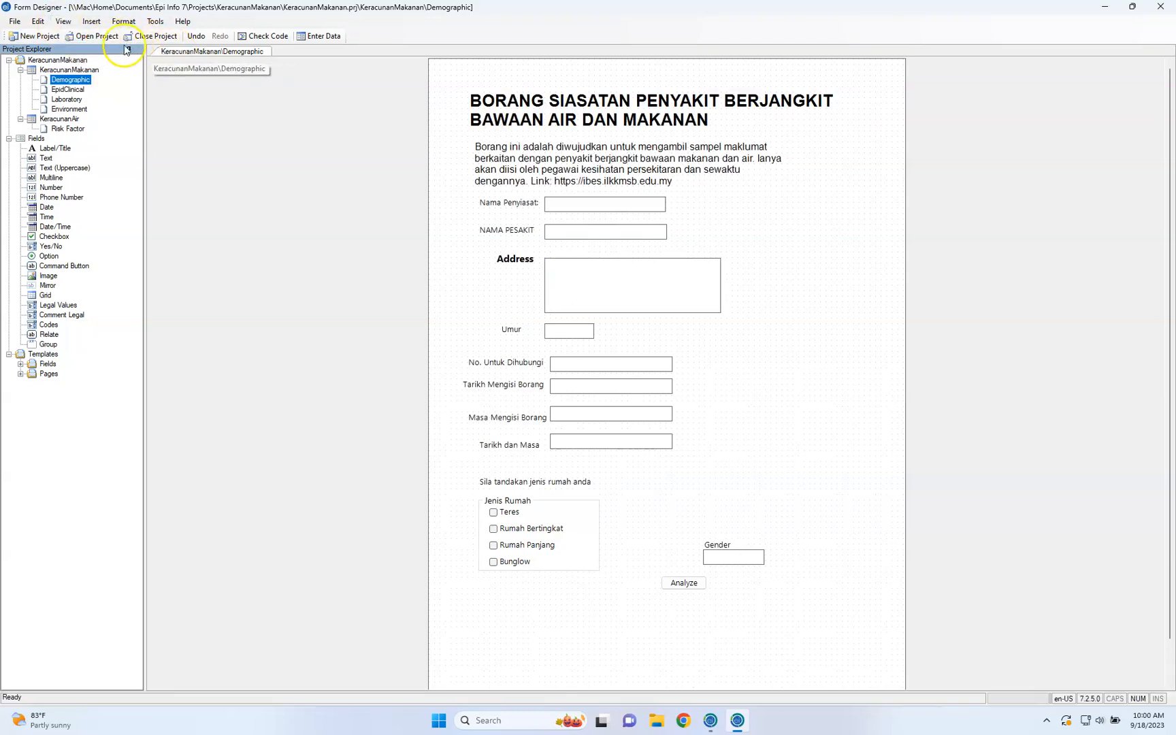
Toggle the field name labels on the Demographic page, leaving them shown on its fields
click(64, 21)
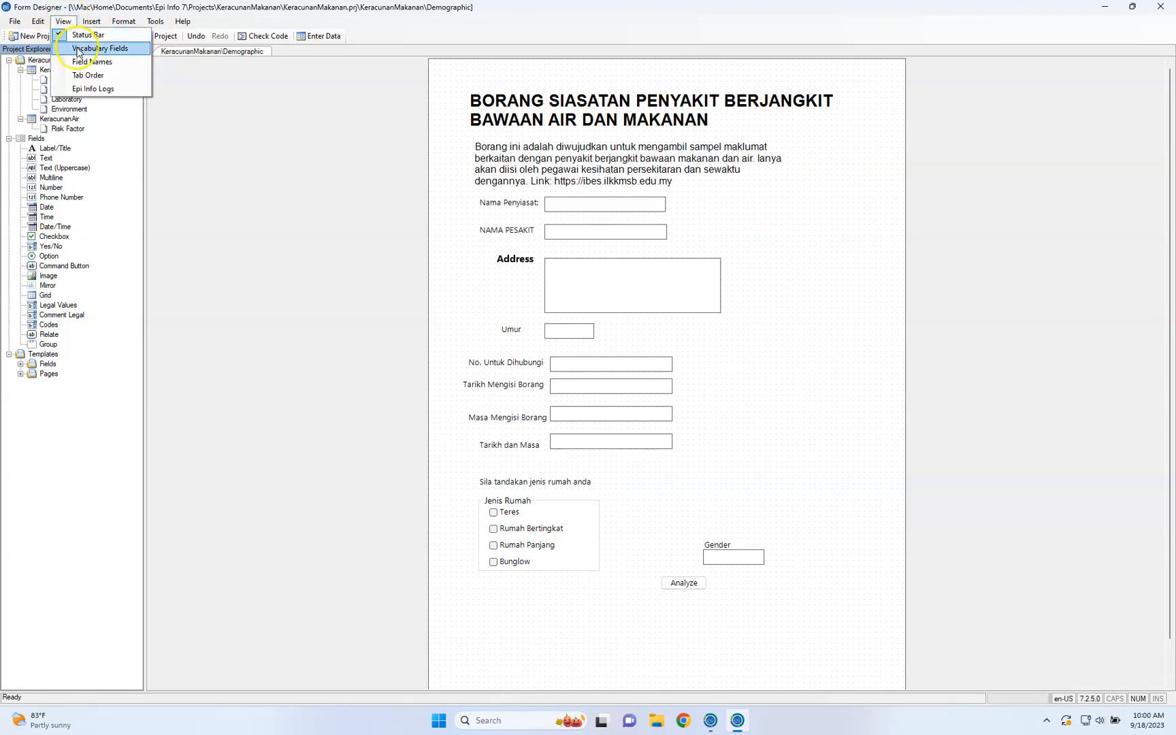
click(83, 63)
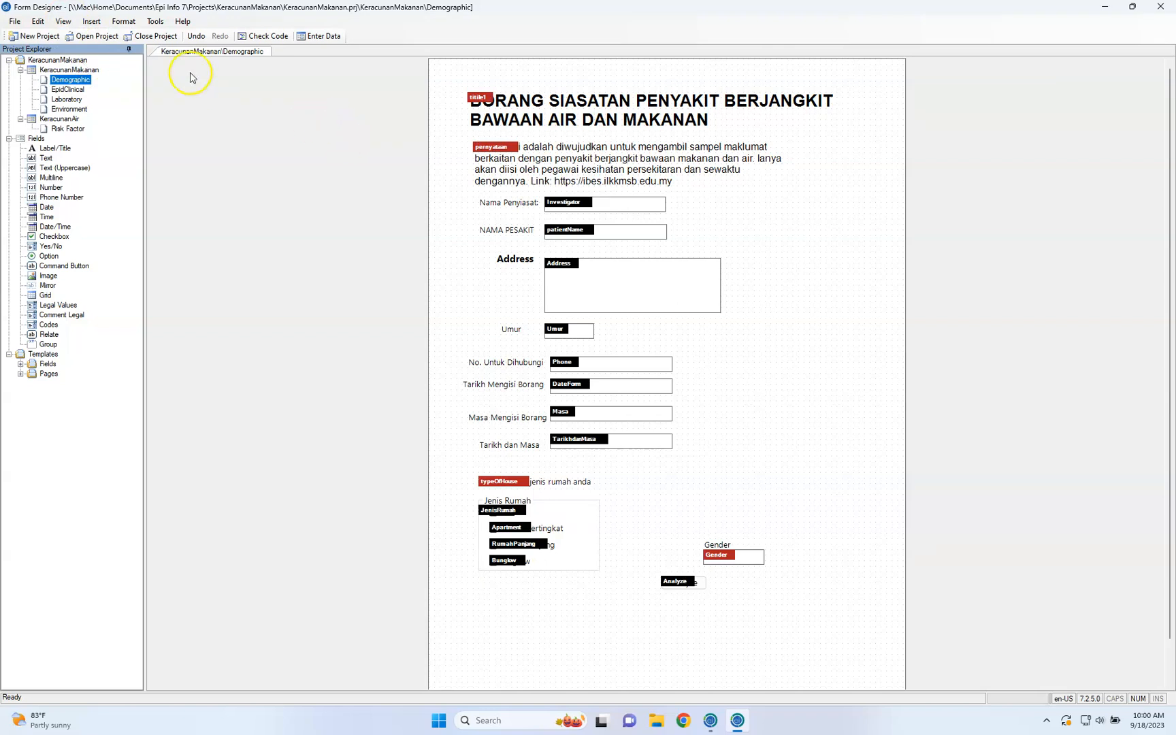
click(64, 21)
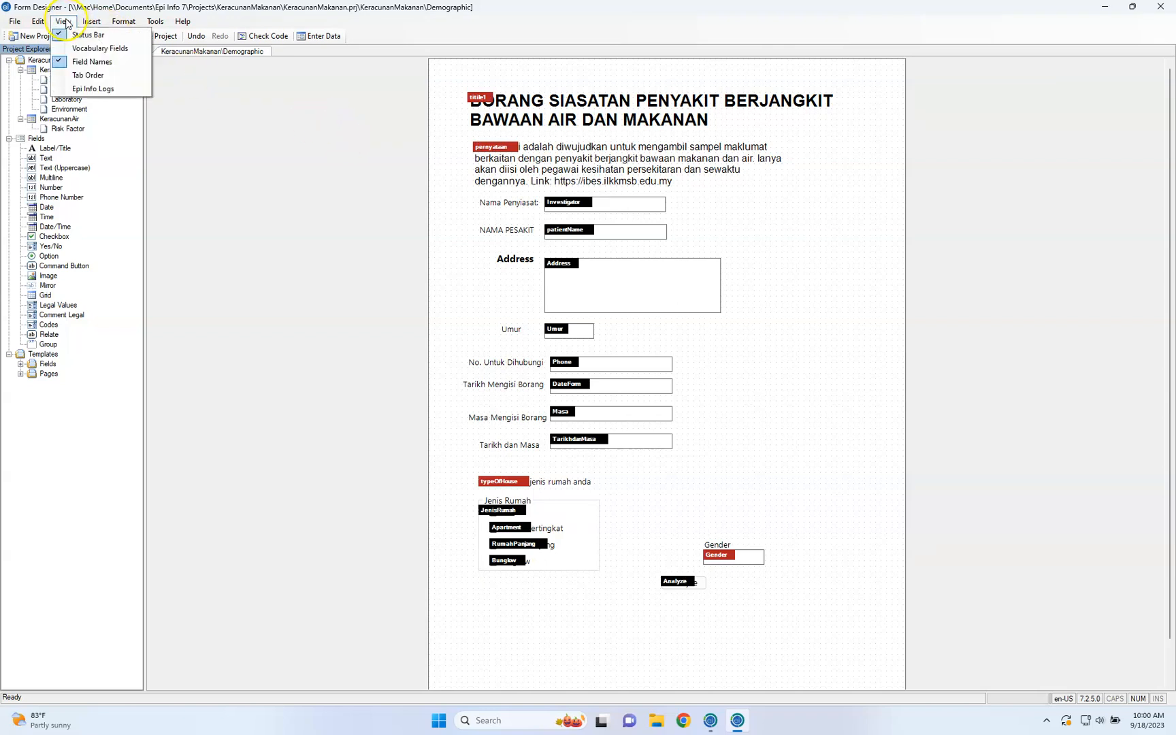
click(85, 62)
click(62, 22)
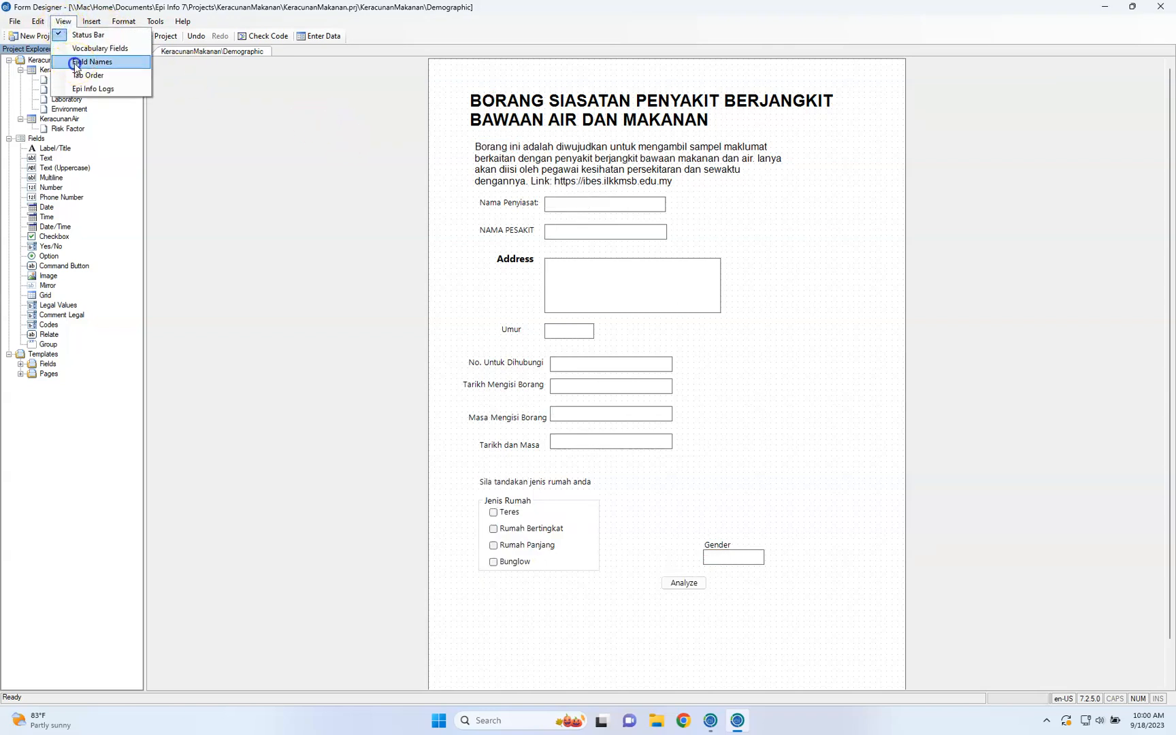
click(83, 62)
click(599, 279)
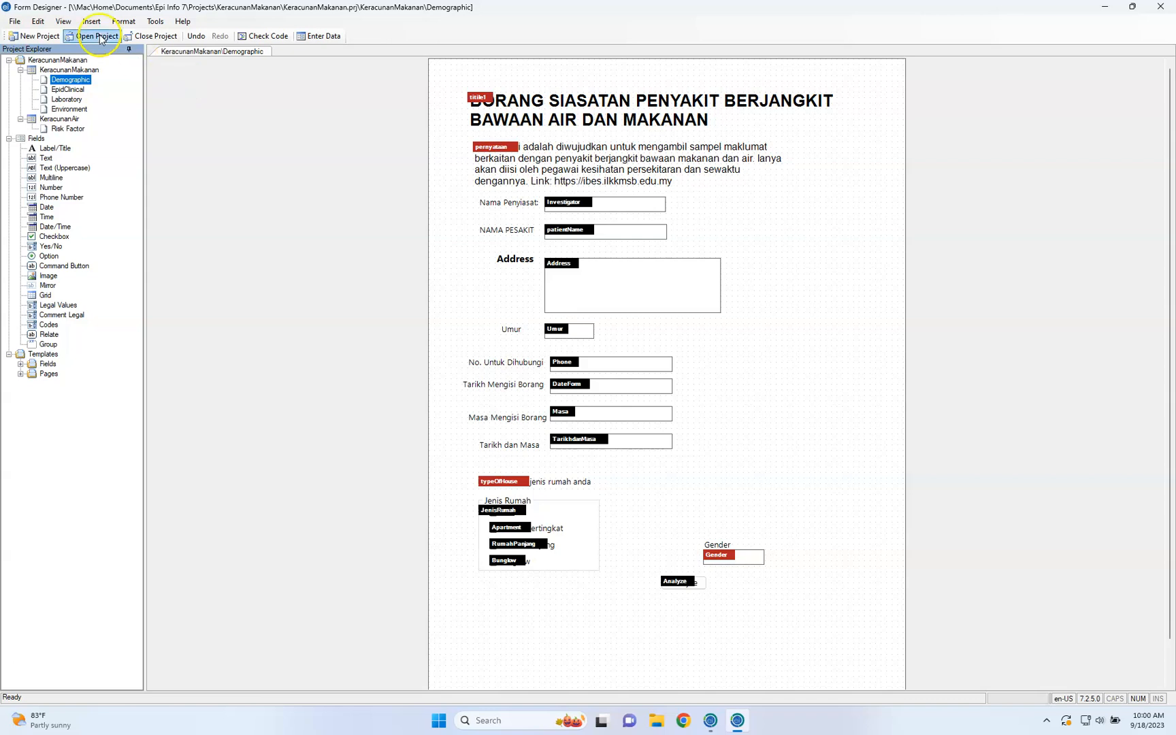
Show the tab order numbers on the Demographic page's fields
click(62, 21)
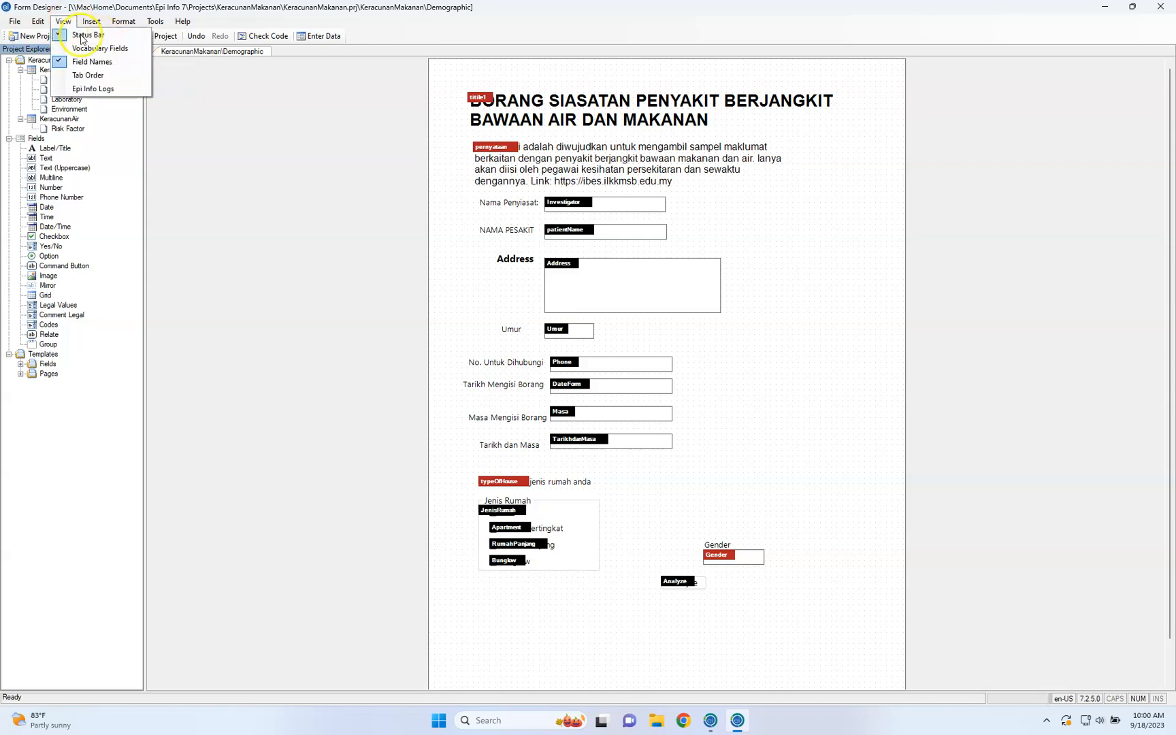
click(96, 75)
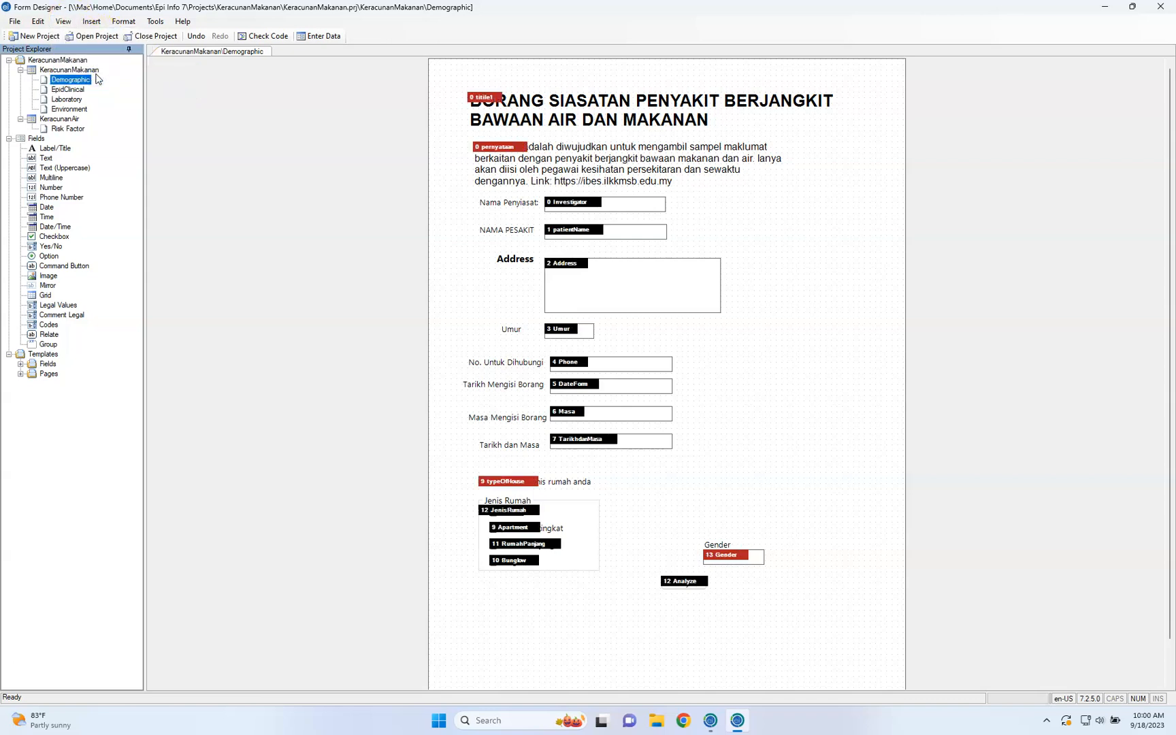
click(470, 102)
Open the Epi Info Logs folder to view the log files and close it again
click(62, 21)
click(105, 90)
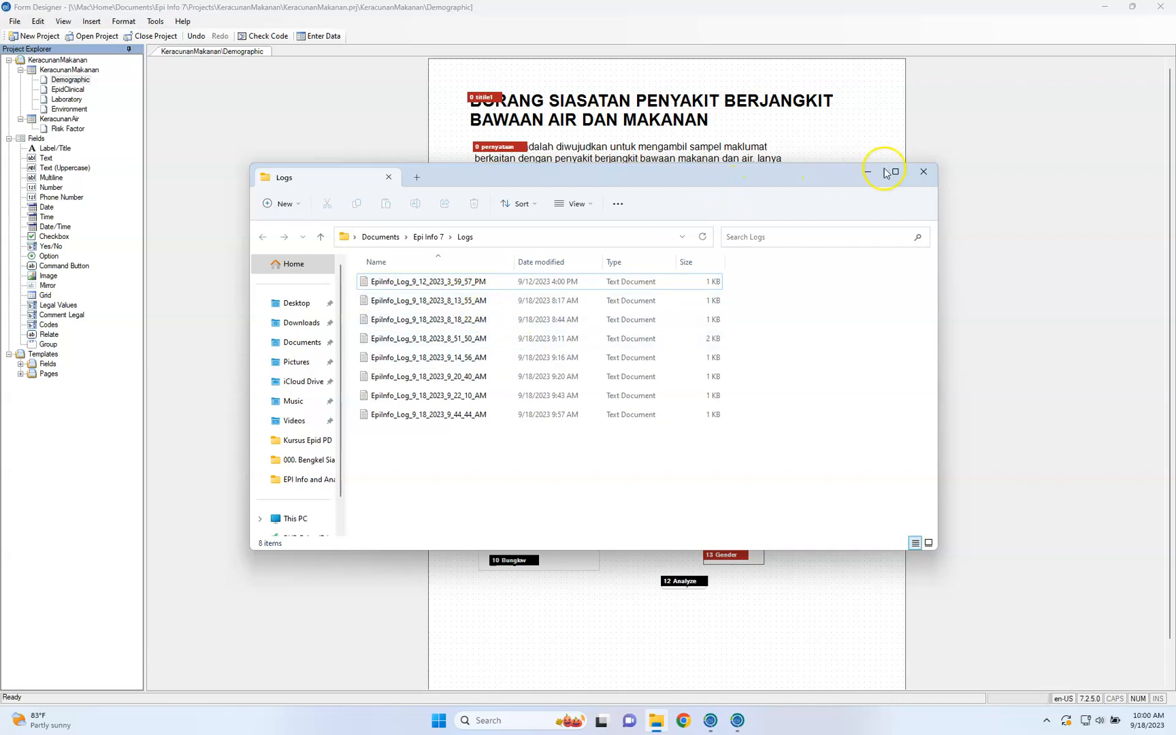
click(918, 179)
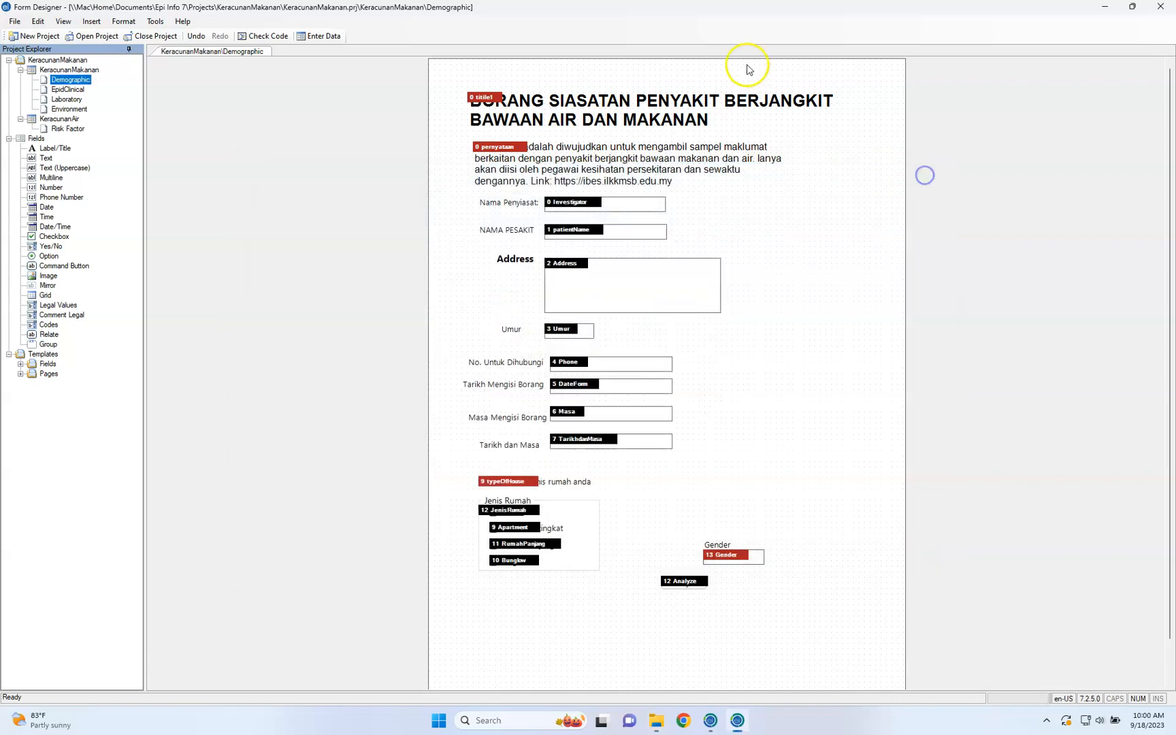
Hide the field names and the tab order numbers on the Demographic page
click(63, 21)
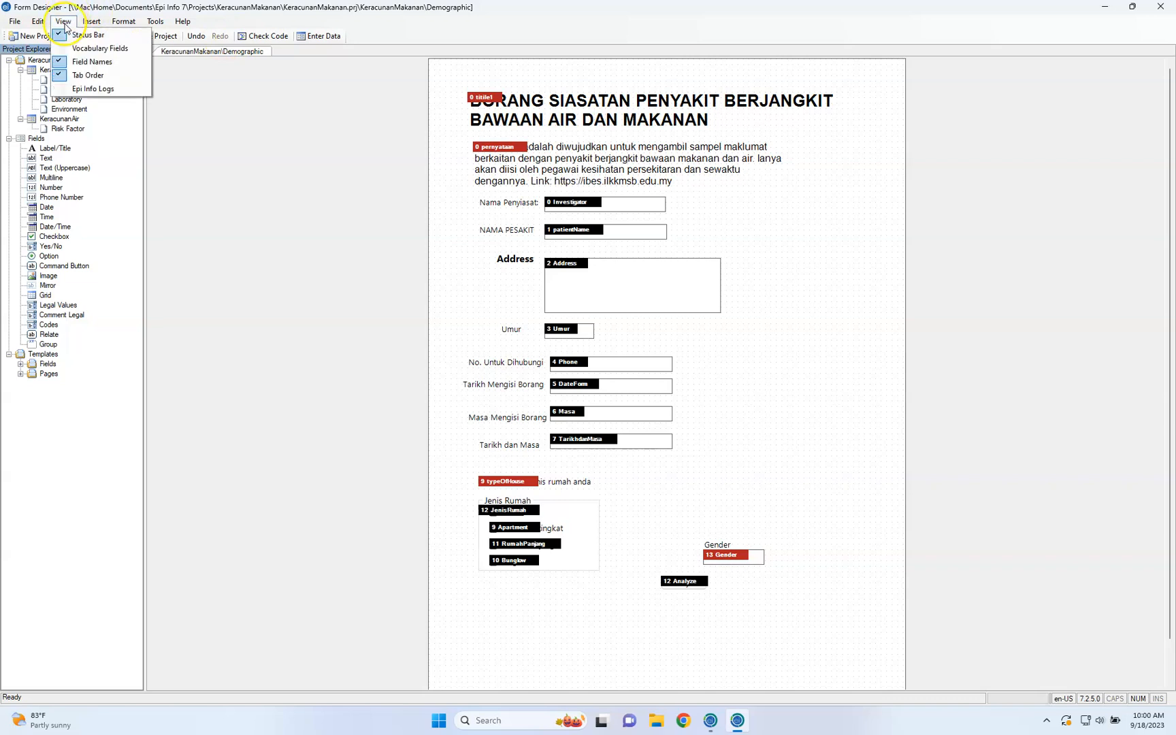
click(77, 62)
click(64, 21)
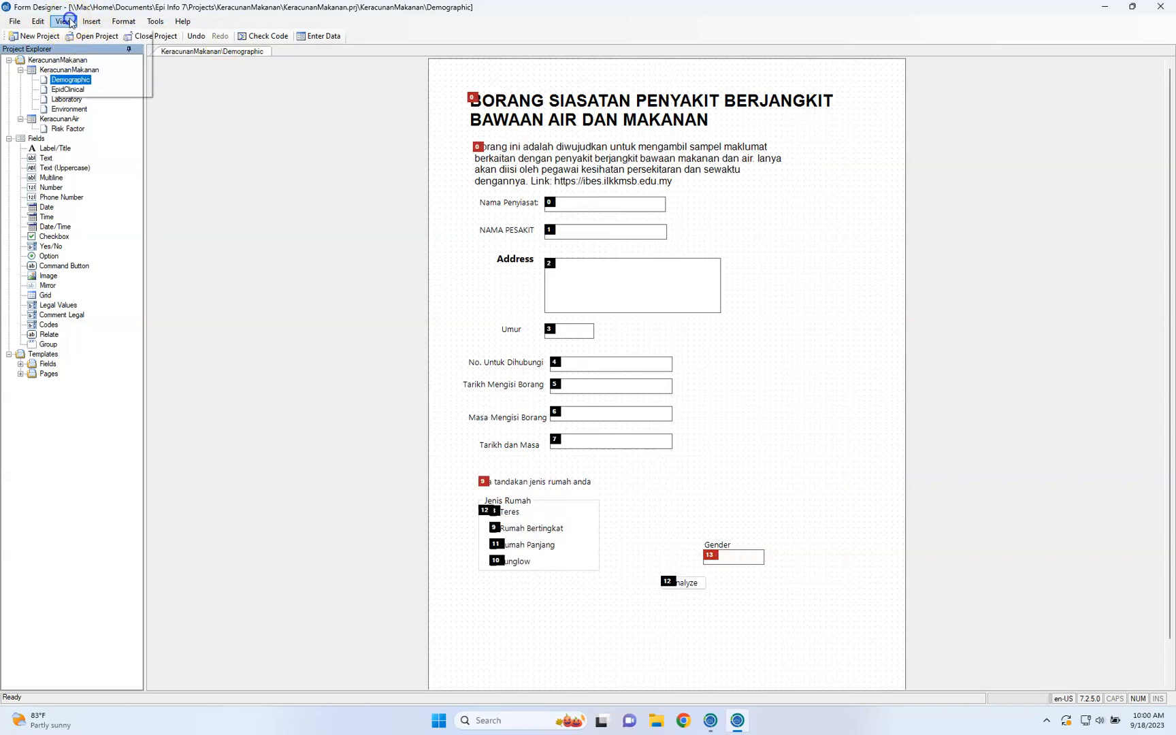
click(90, 75)
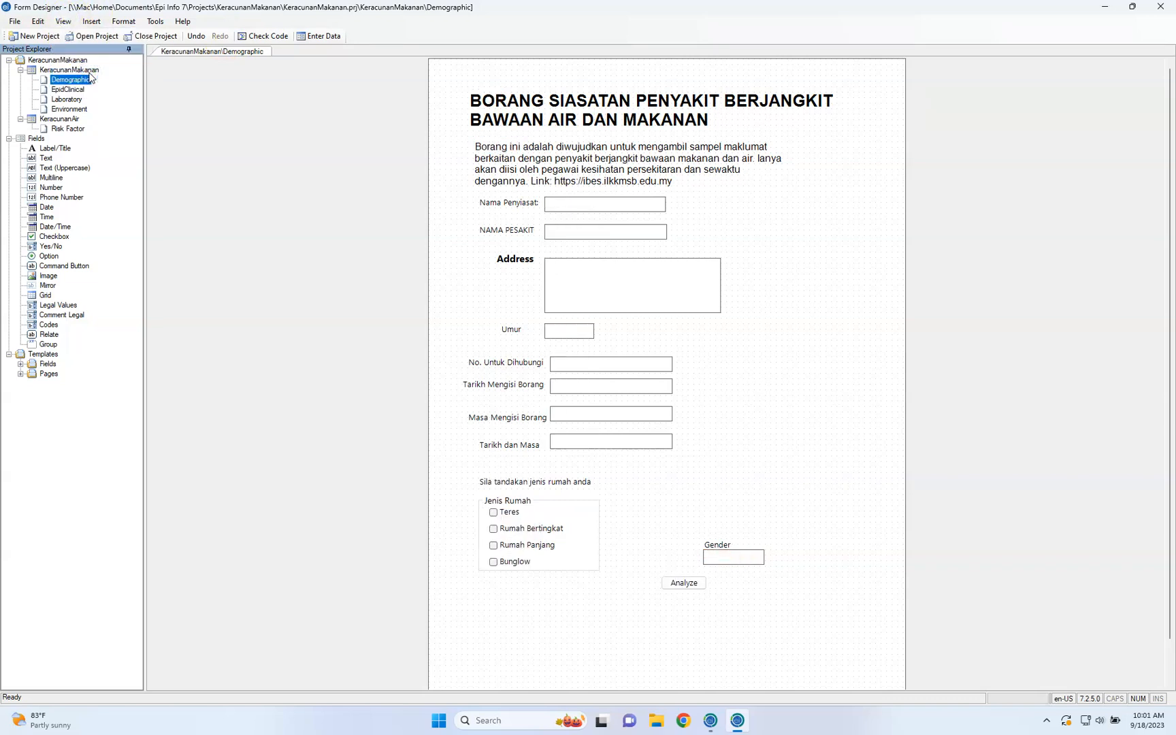
click(64, 22)
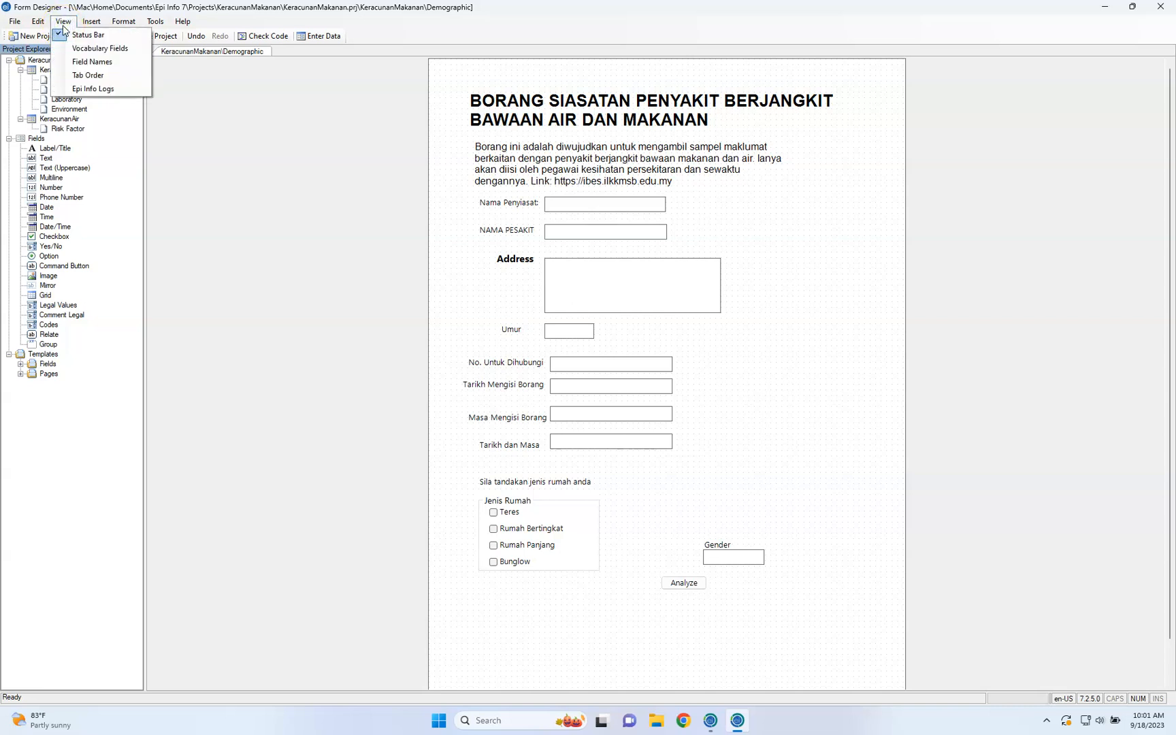
click(189, 106)
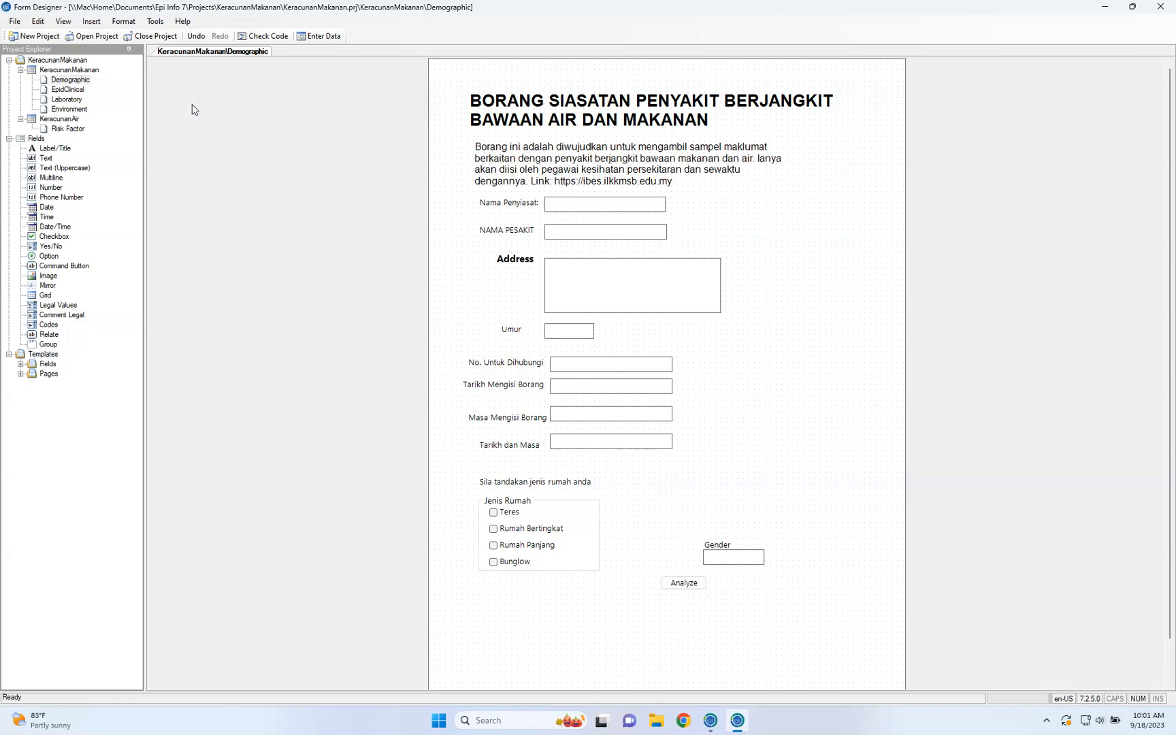
click(92, 21)
mouse_move(113, 41)
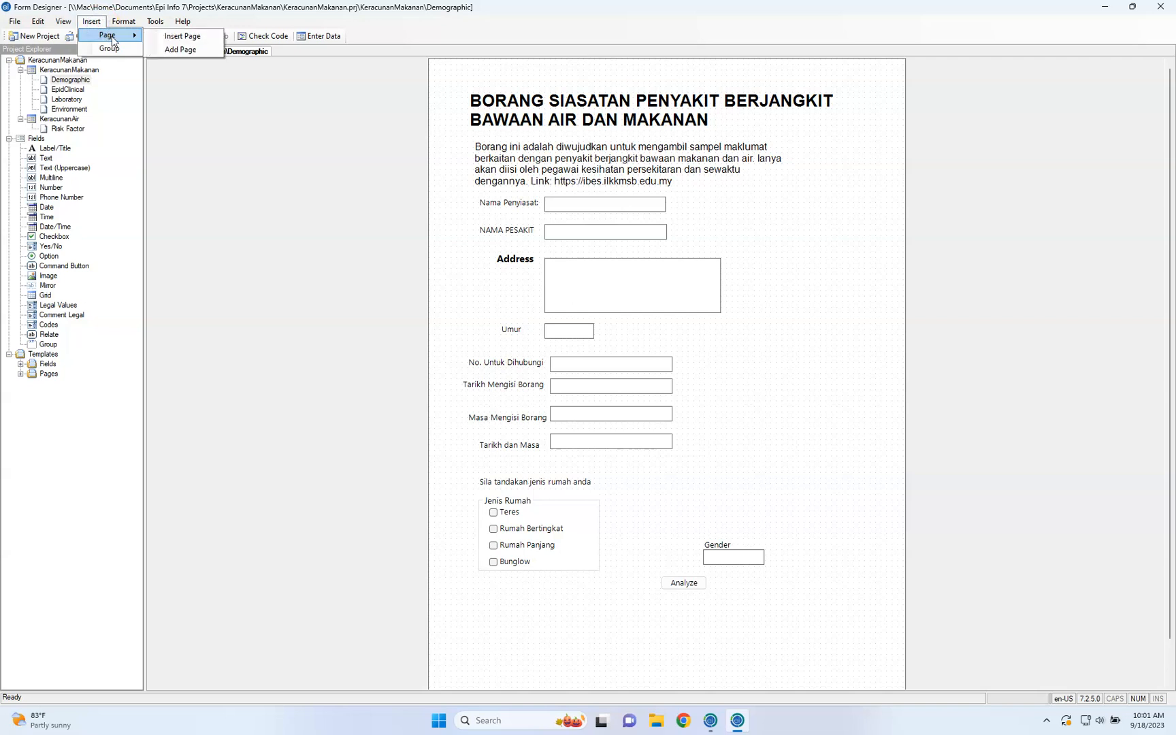
click(123, 27)
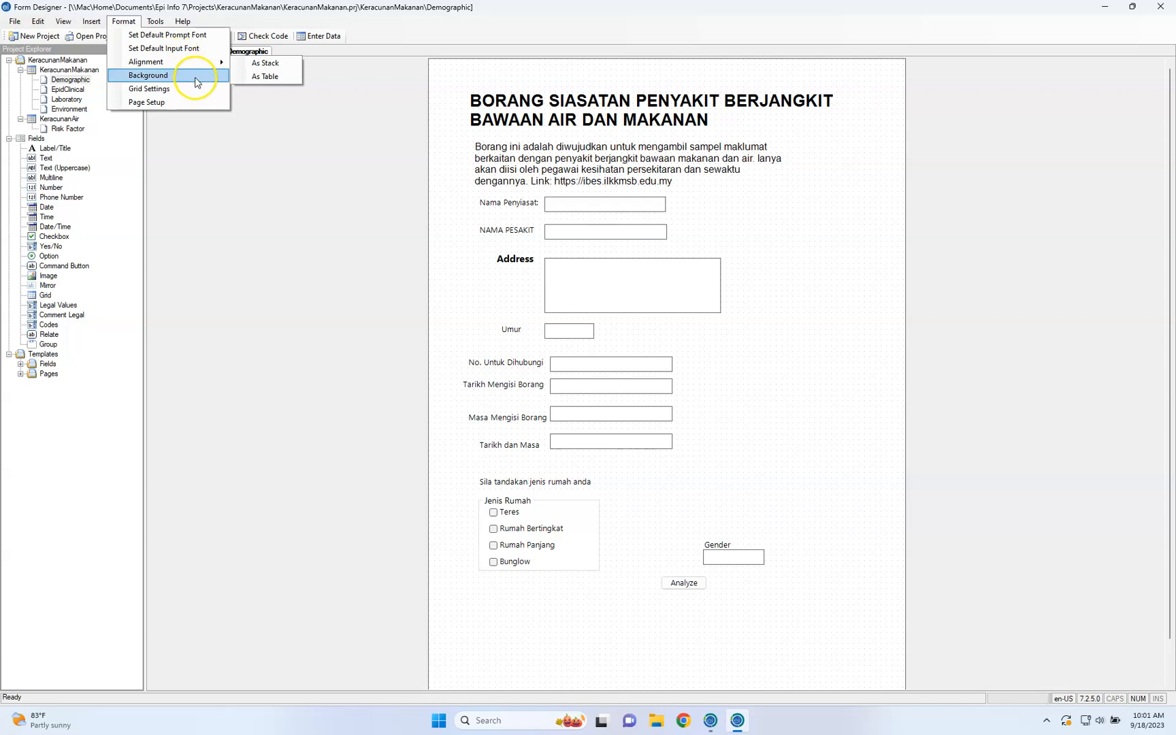
click(157, 24)
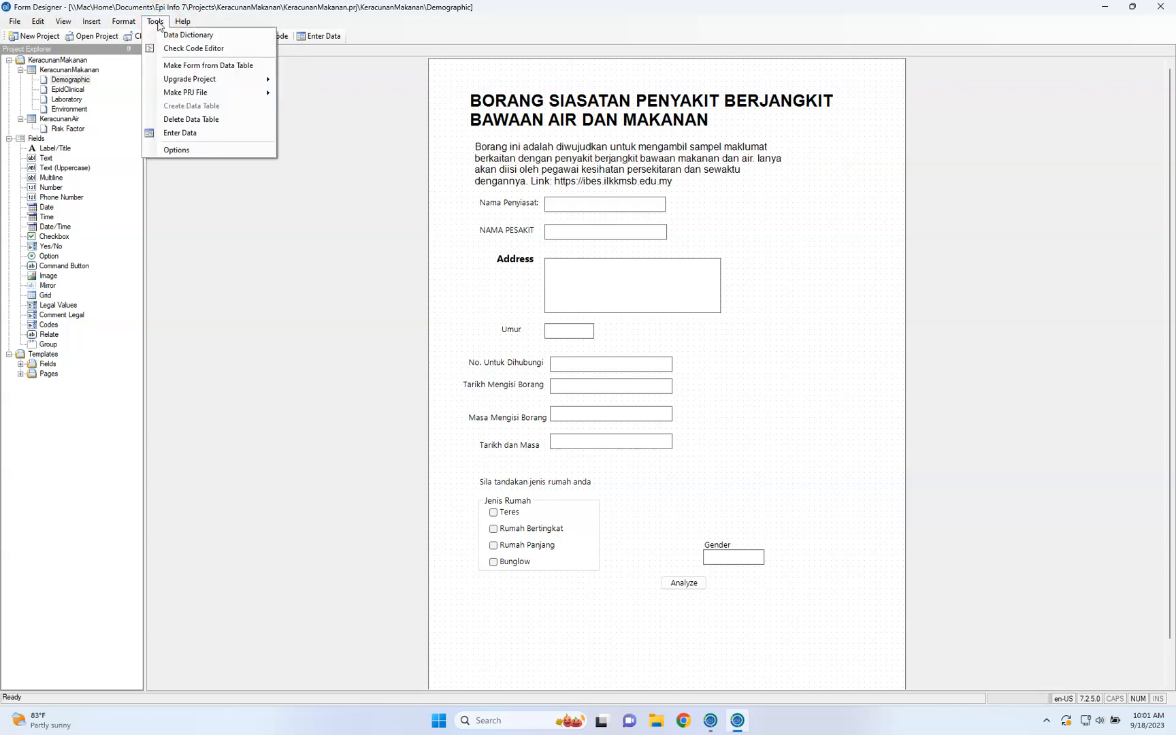
click(157, 22)
click(158, 22)
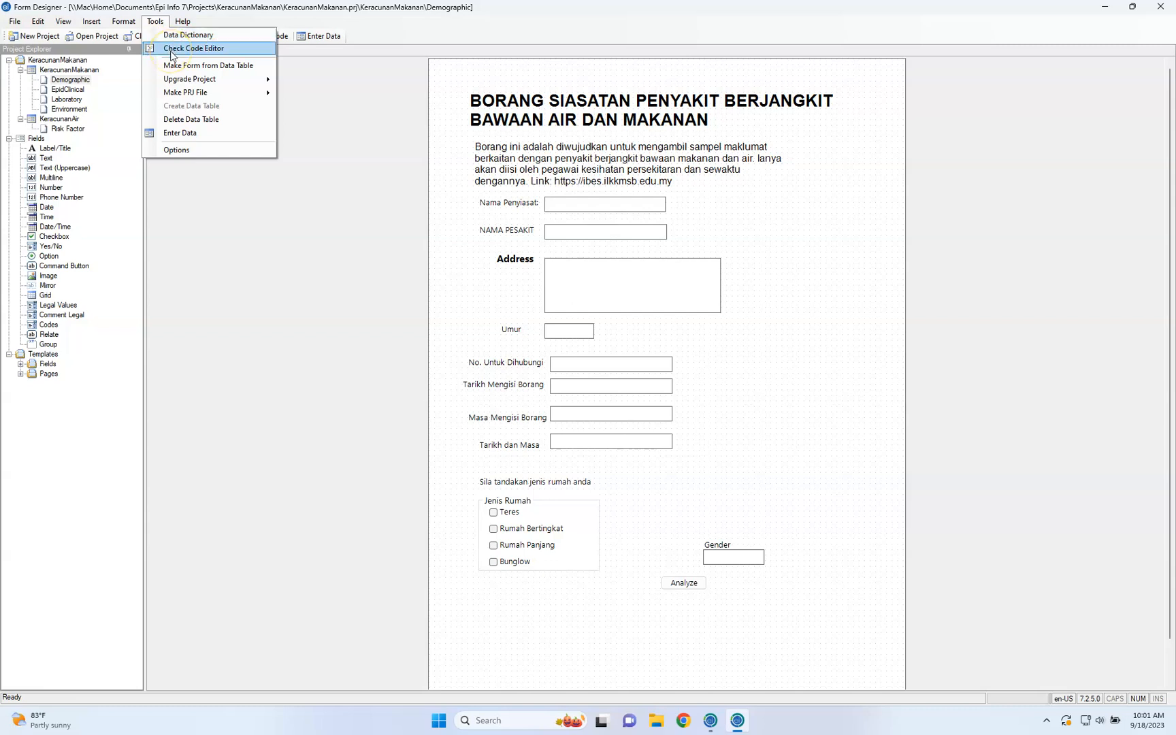
Open the Check Code Editor and expand the Demographic page's event blocks for the Analyze command button and Apartment checkbox
click(172, 52)
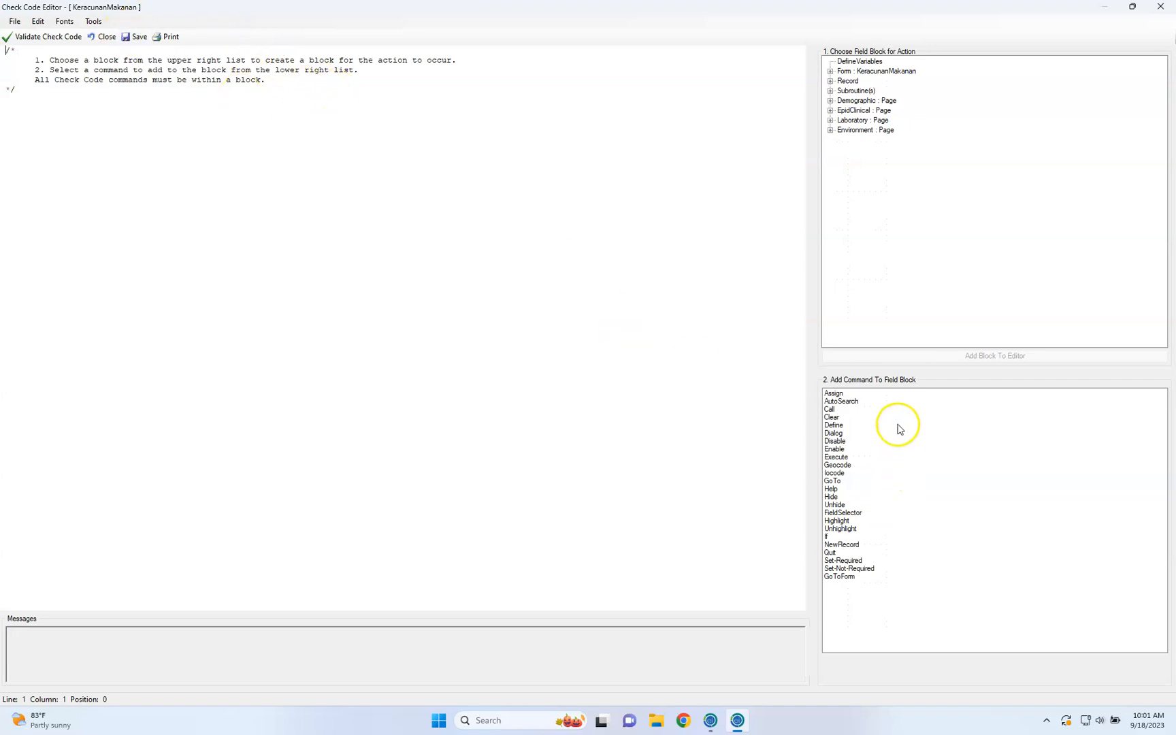
click(884, 402)
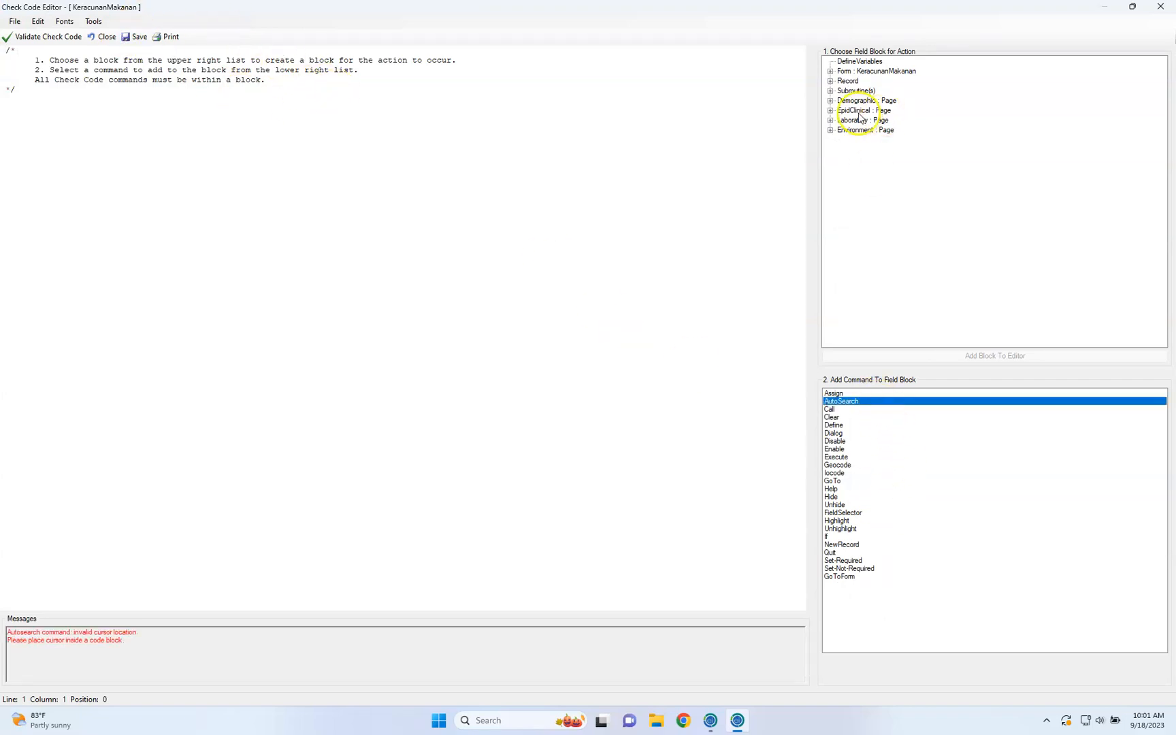
click(830, 100)
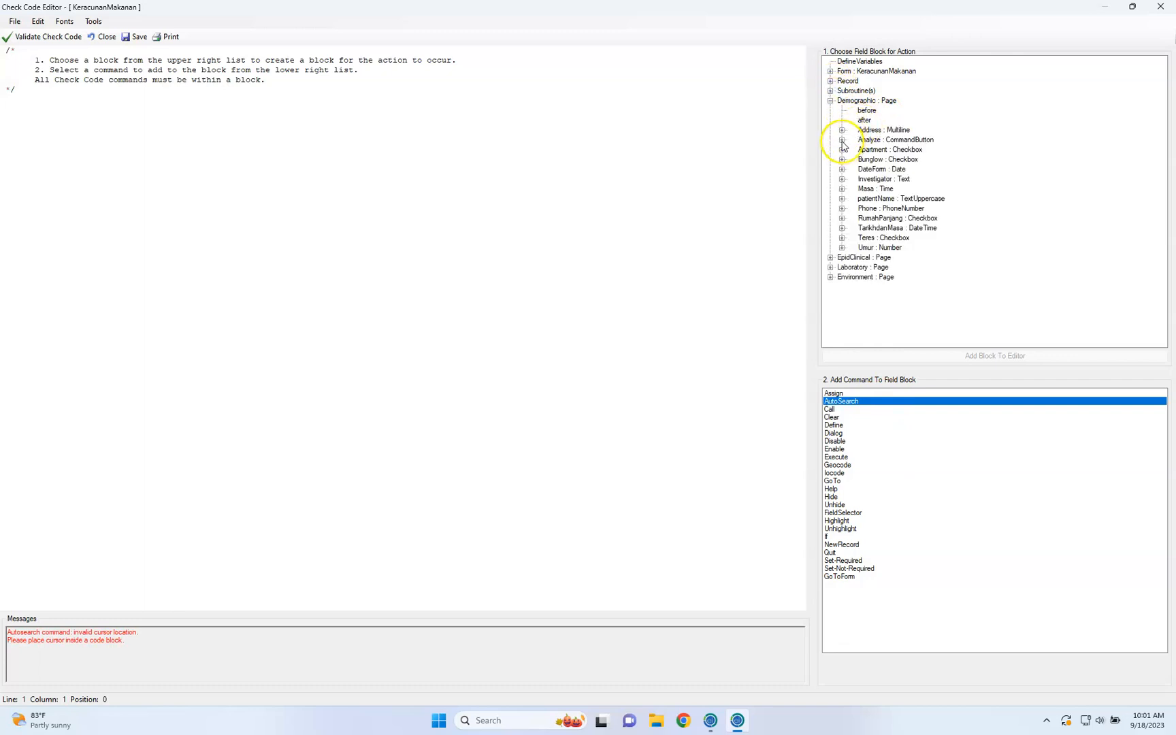
click(842, 140)
click(842, 159)
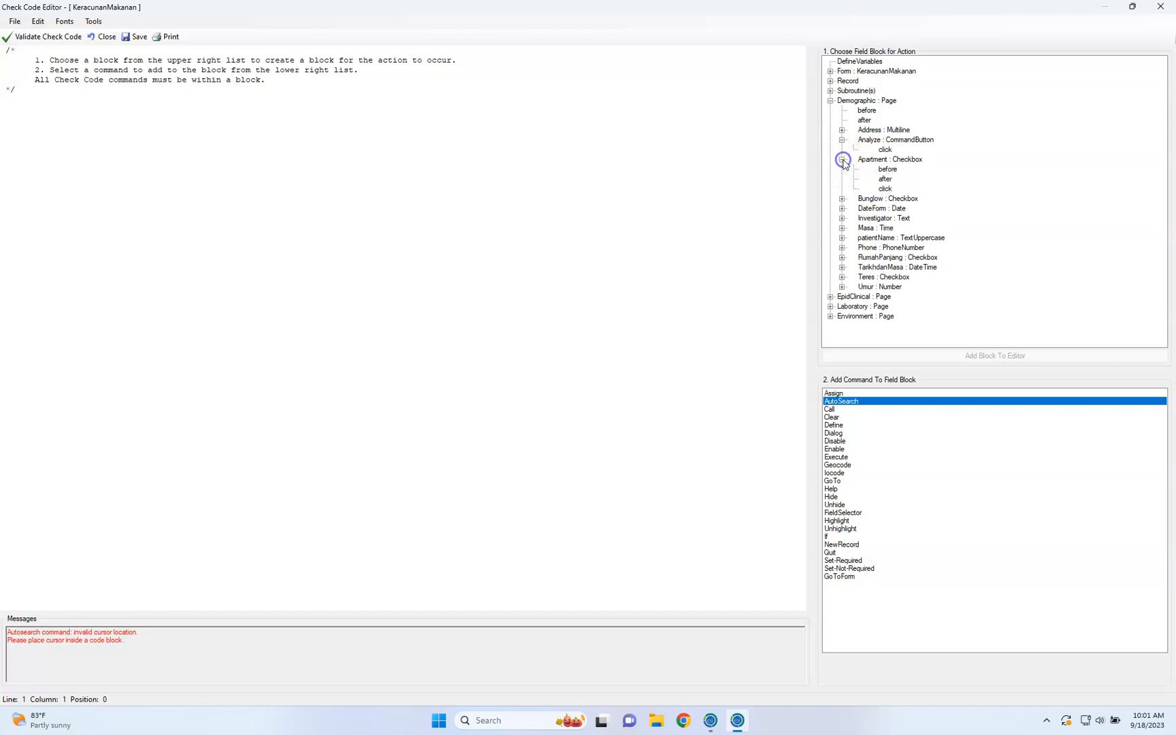
Add a Before code block for the Apartment checkbox and close the Check Code Editor without saving the changes
click(886, 169)
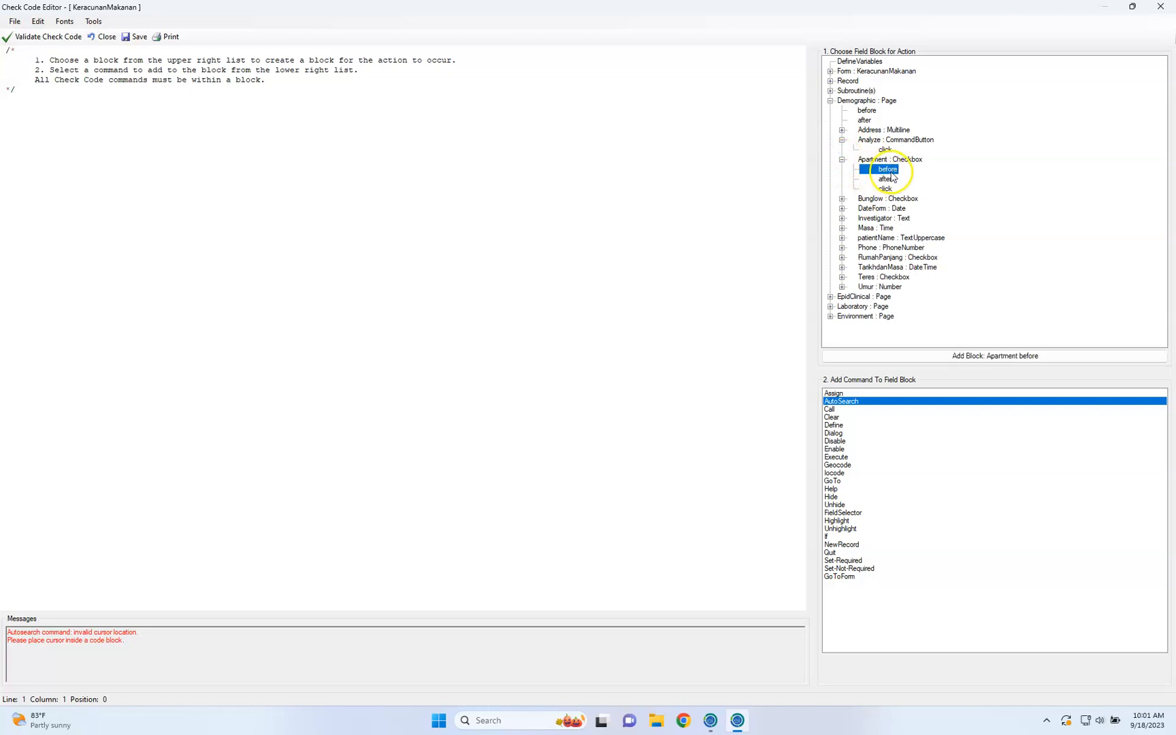
click(969, 356)
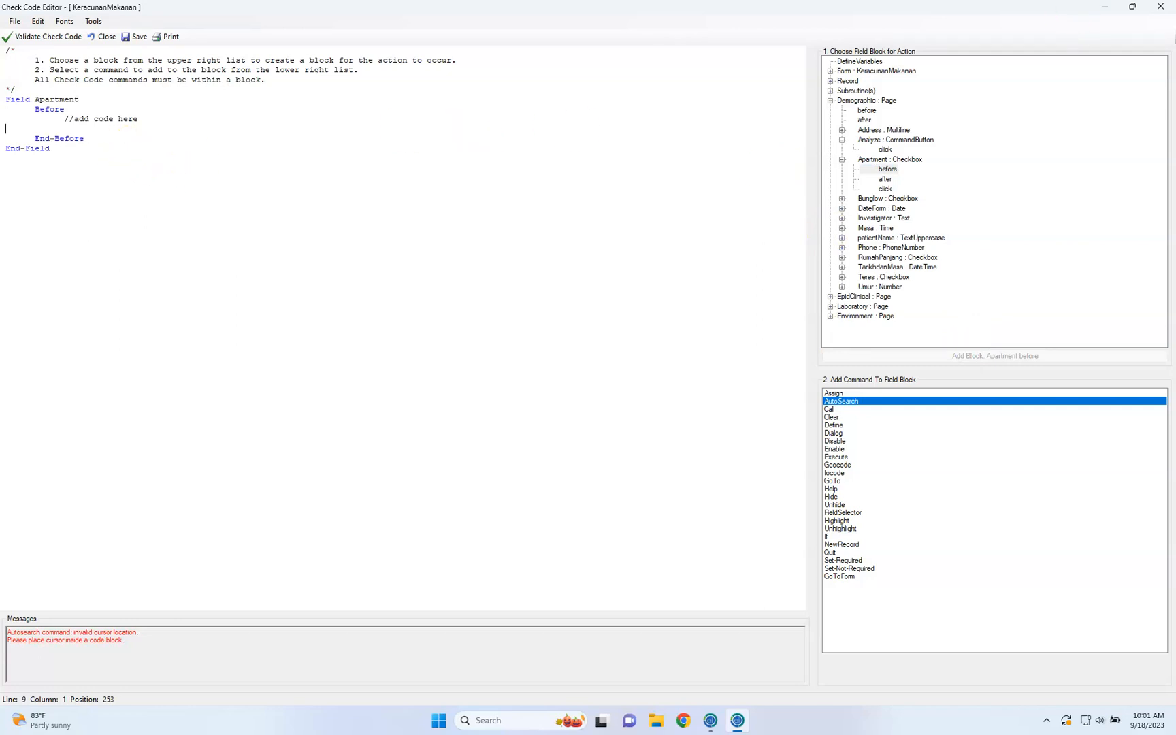
click(1160, 6)
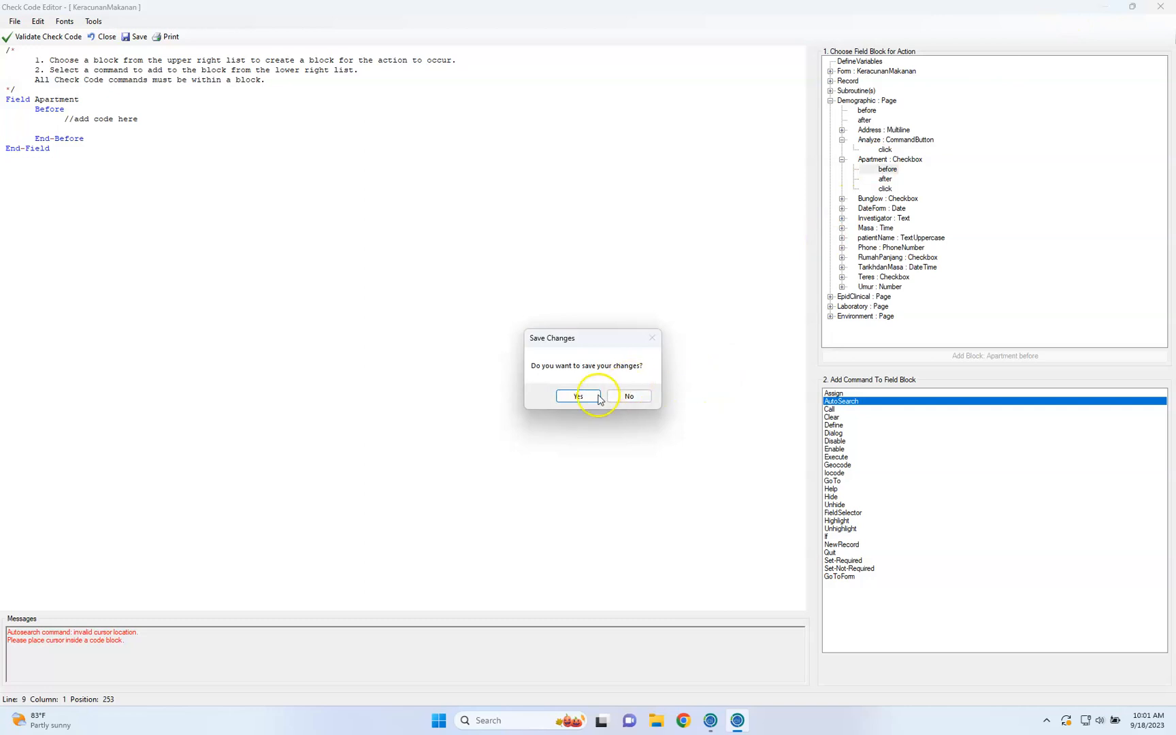
click(628, 397)
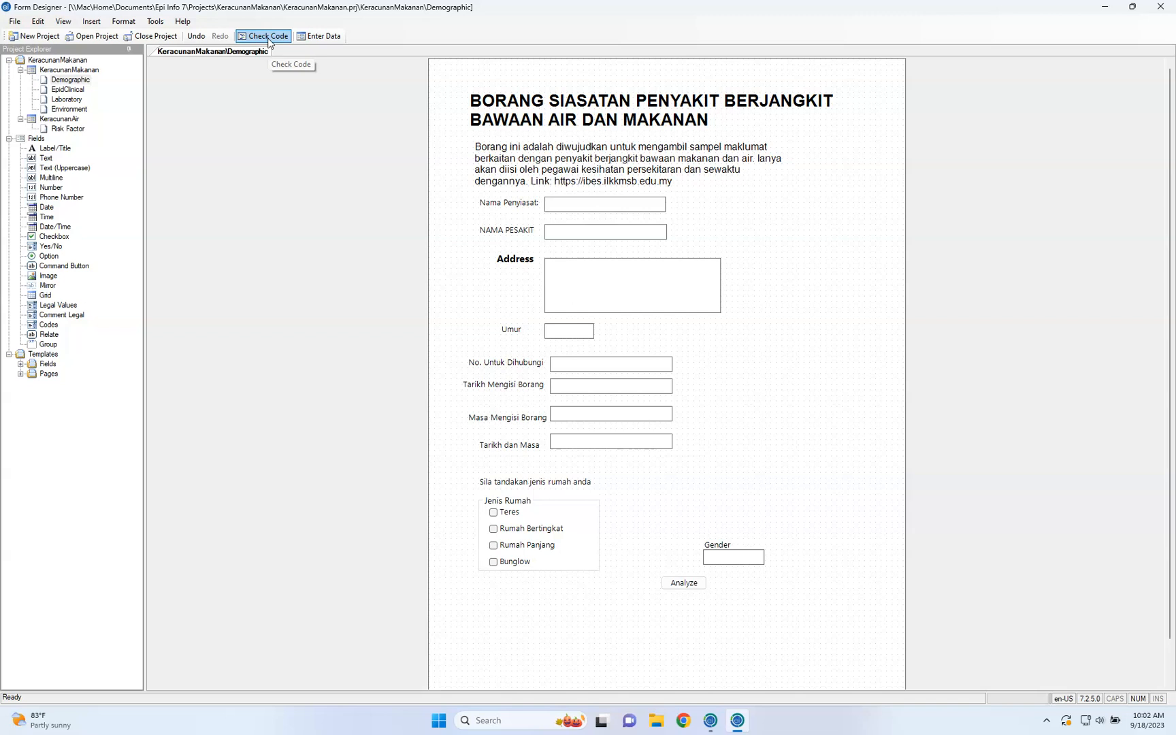
Examine the project upgrade choices and the general settings in the Options dialog, leaving them unchanged
click(155, 21)
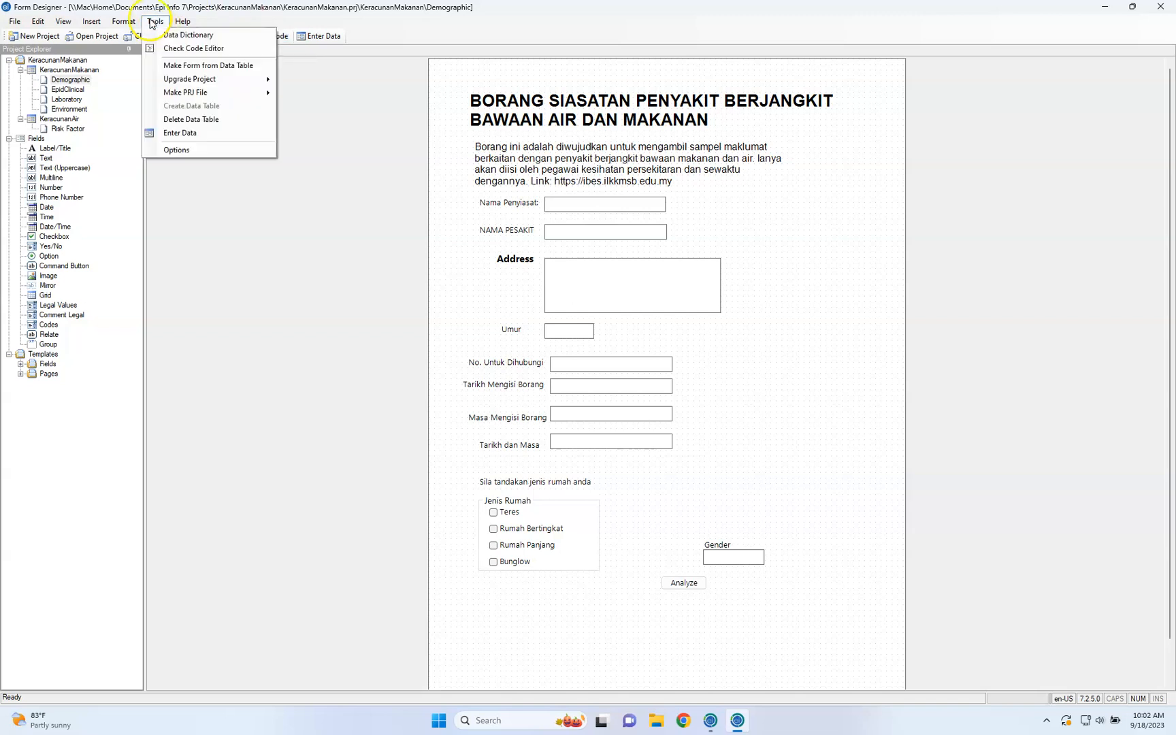
click(208, 81)
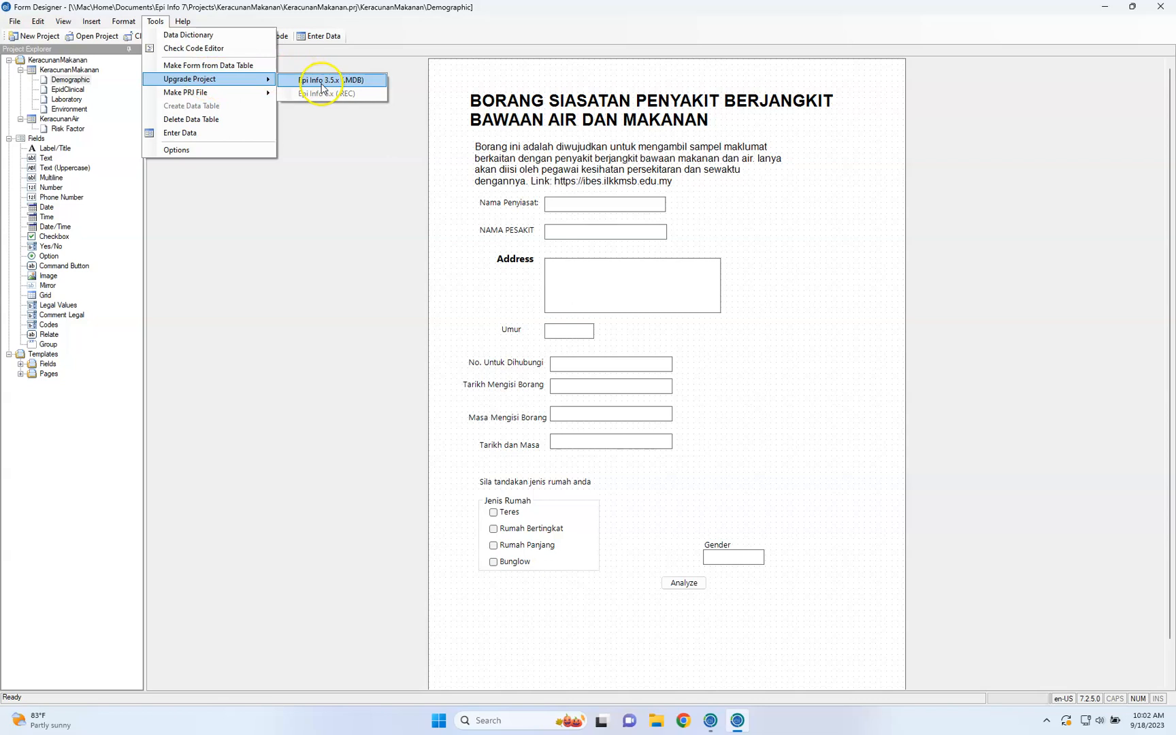
click(218, 94)
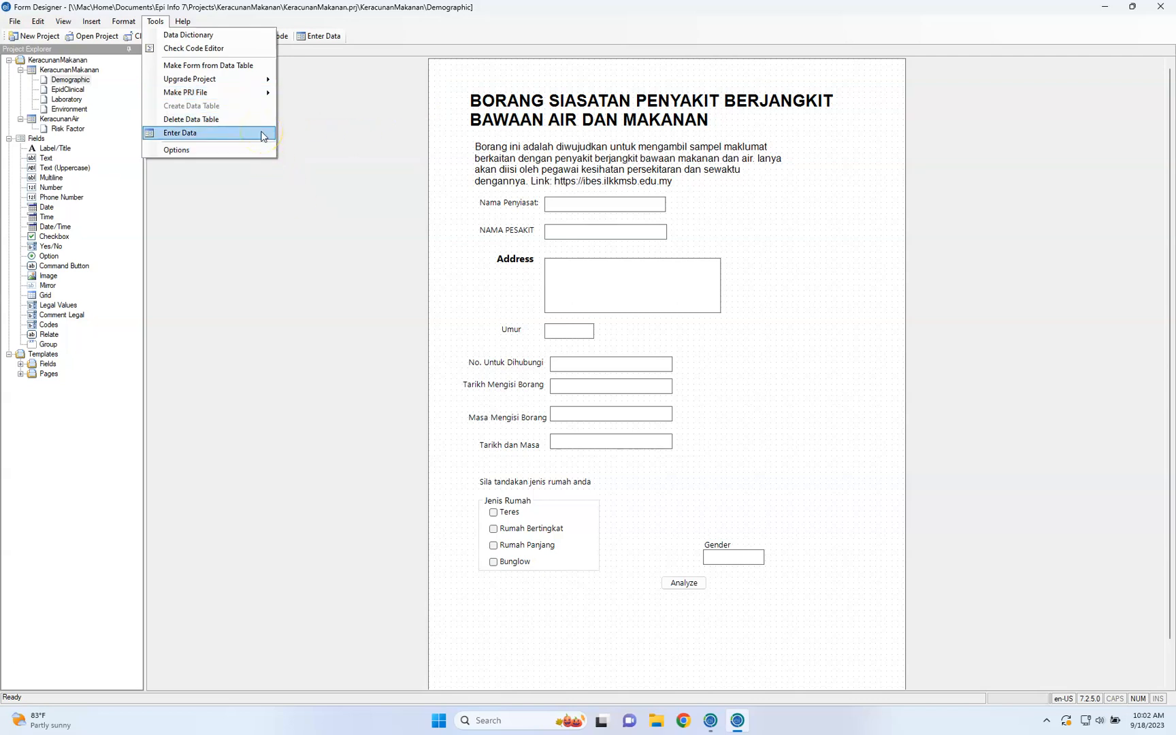
click(240, 150)
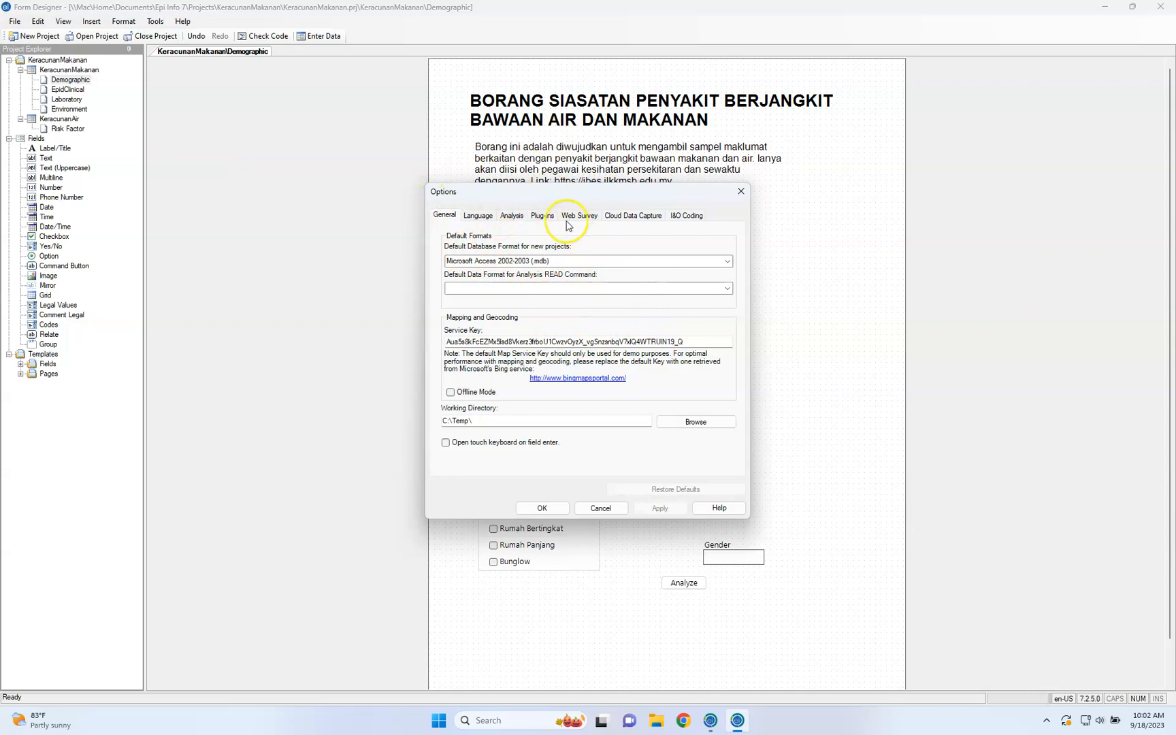
click(741, 192)
Close the Form Designer and relaunch it with Create Forms from the Epi Info main window
click(175, 21)
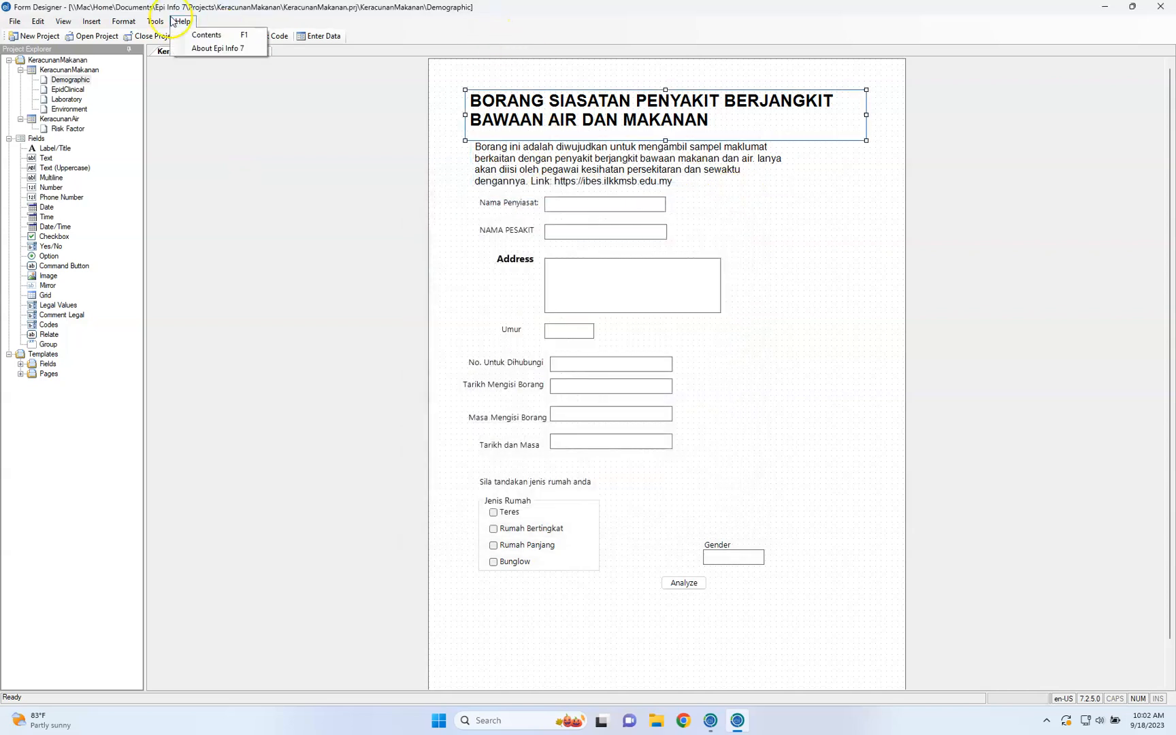
mouse_move(20, 26)
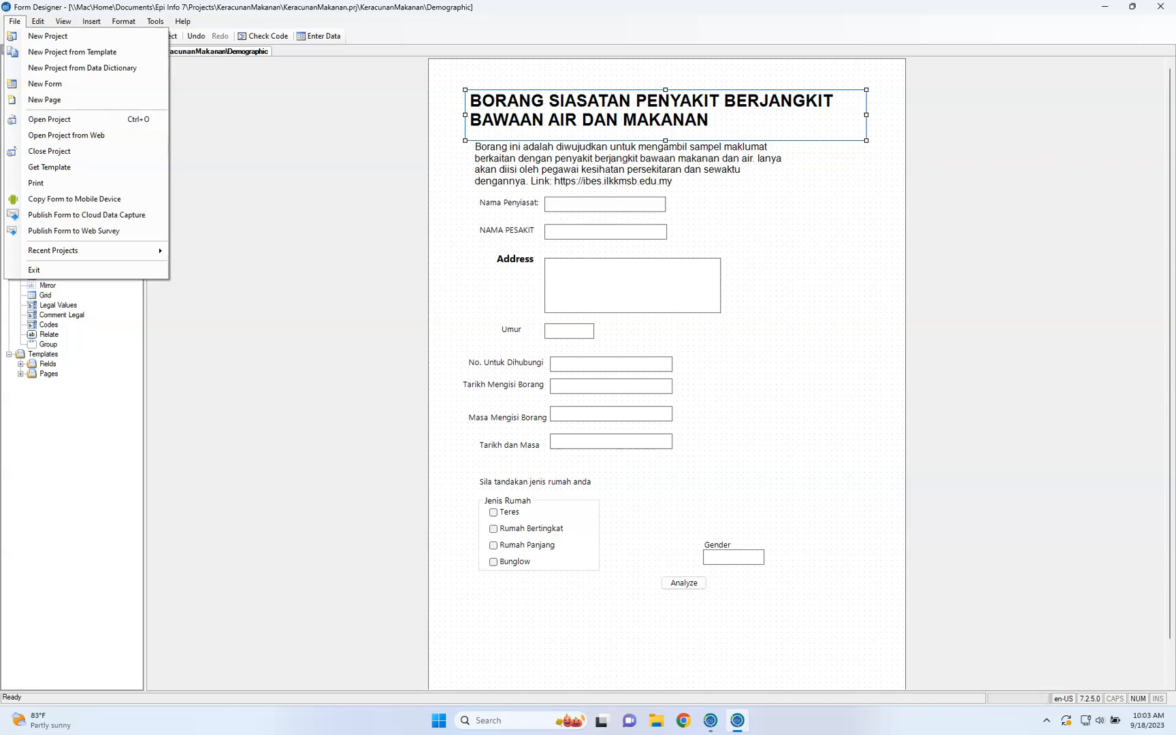
click(1092, 93)
click(1162, 8)
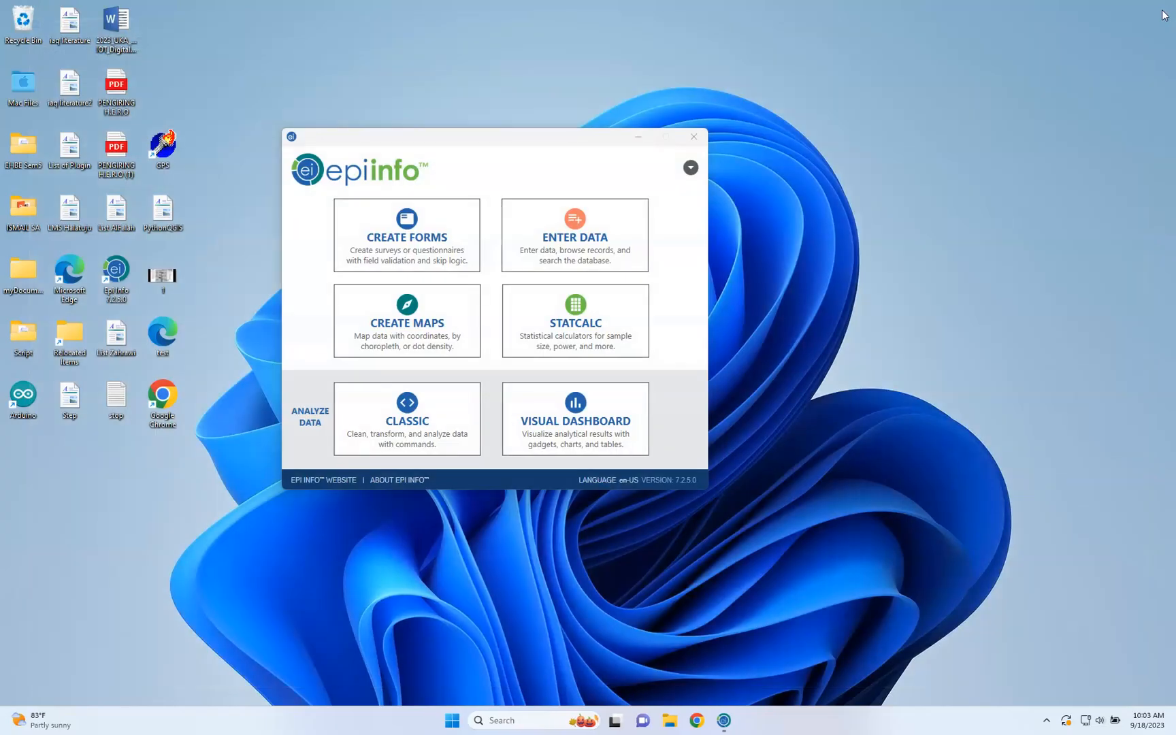
click(811, 150)
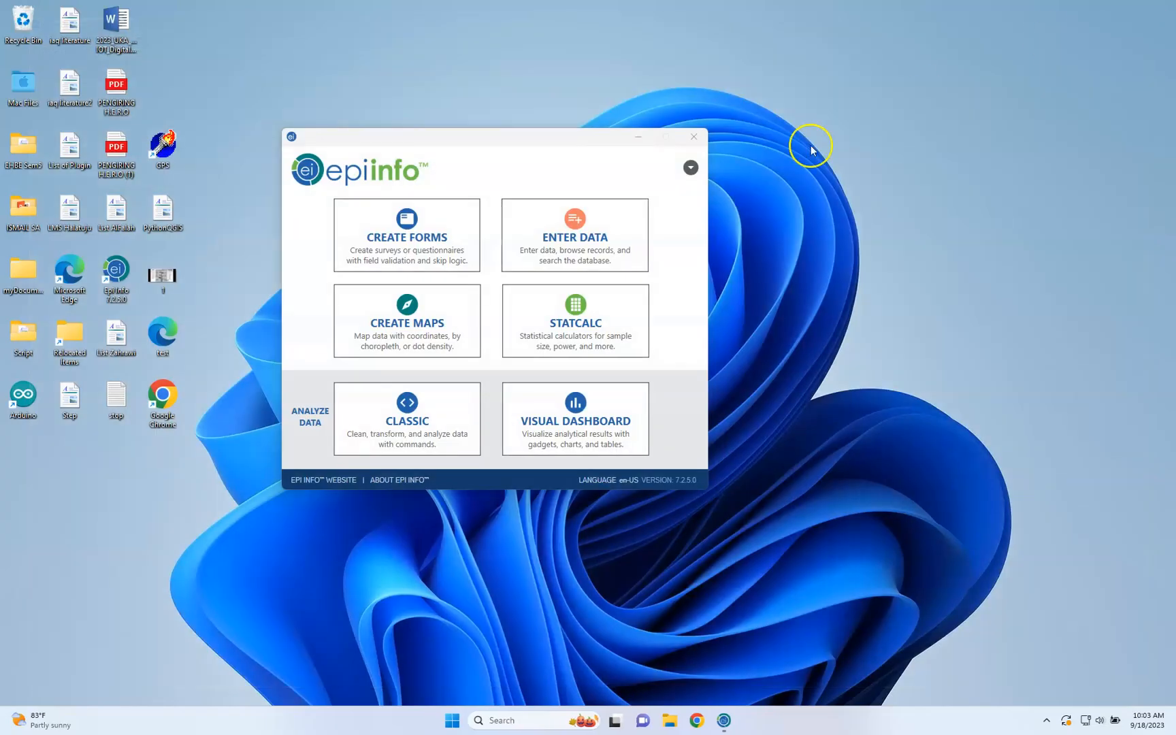
click(463, 253)
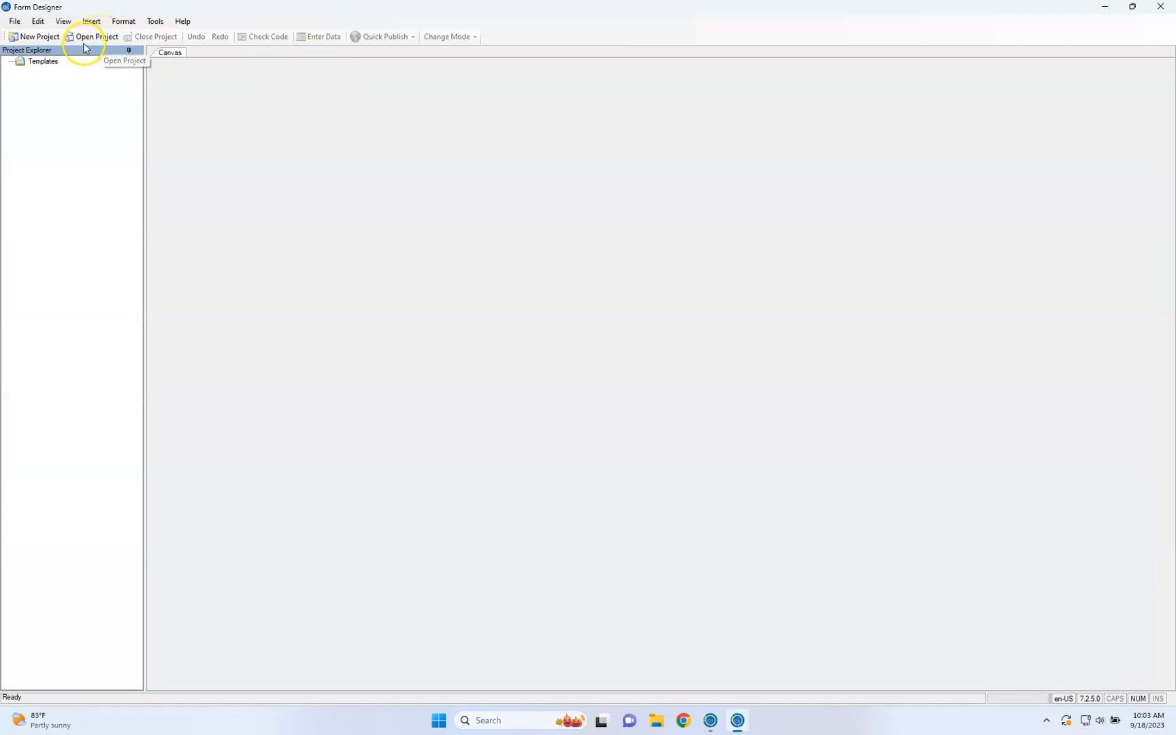
Open the KeracunanMakanan project from its folder in Projects and select the KeracunanAir form
click(15, 27)
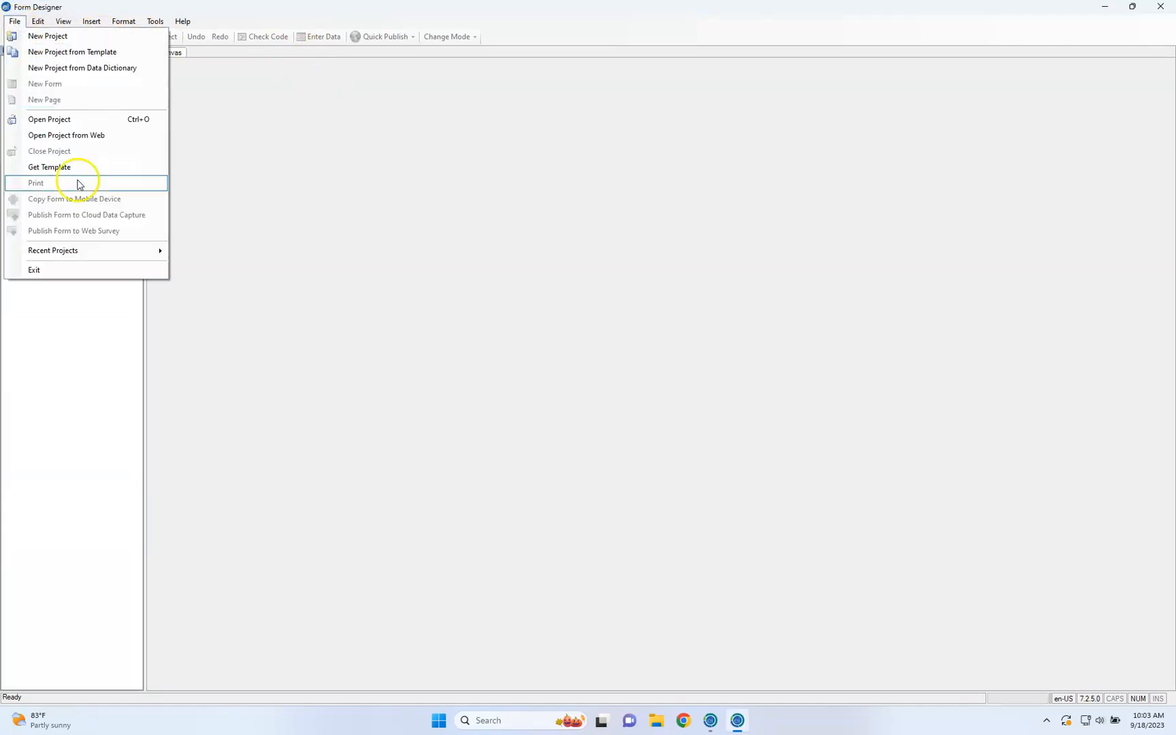
click(91, 120)
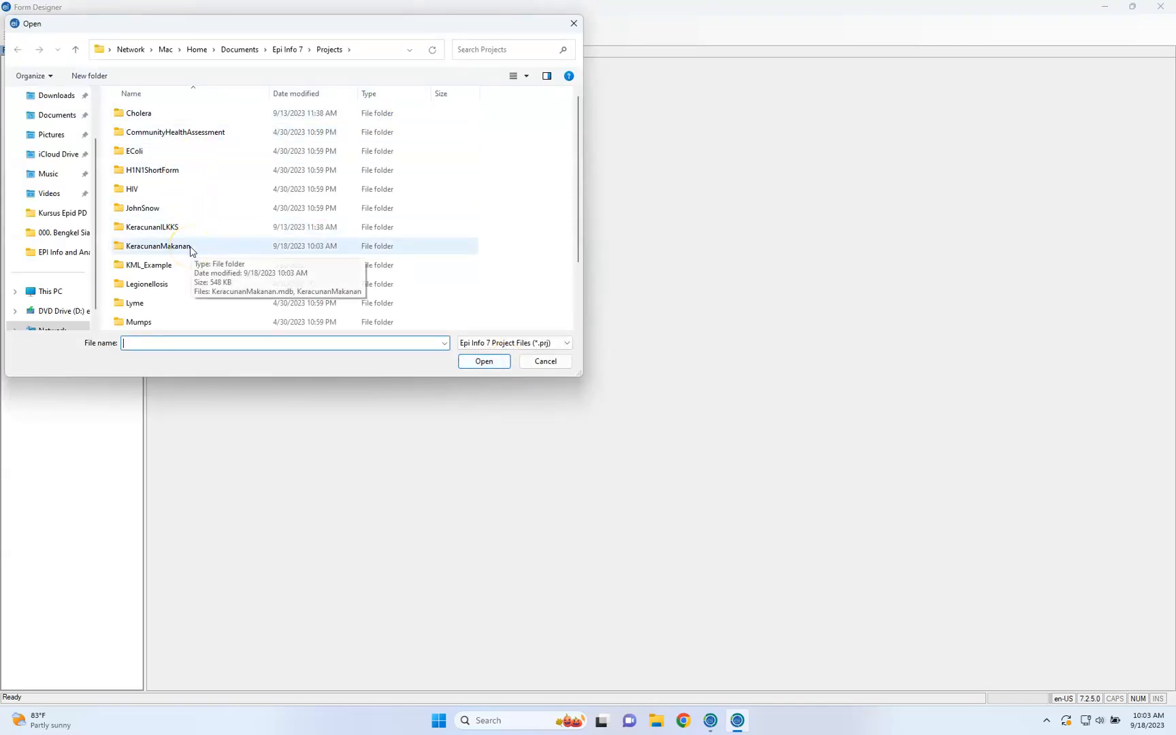
click(191, 251)
click(190, 251)
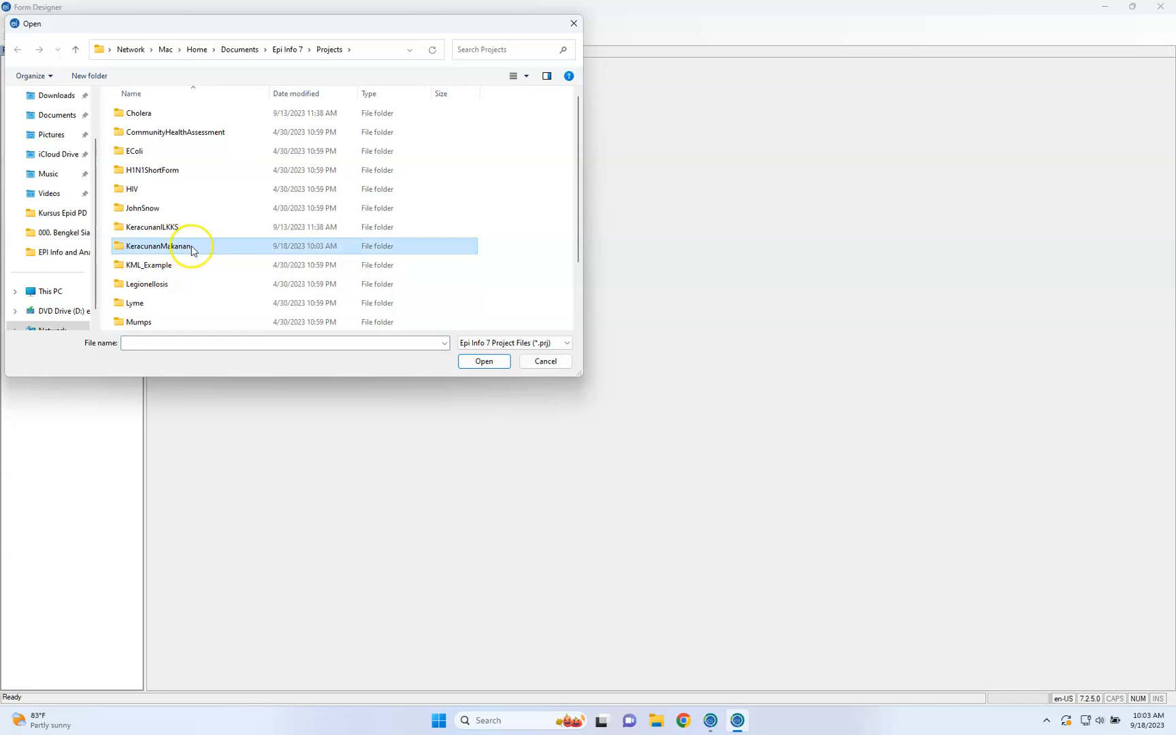
click(190, 251)
click(183, 114)
click(485, 360)
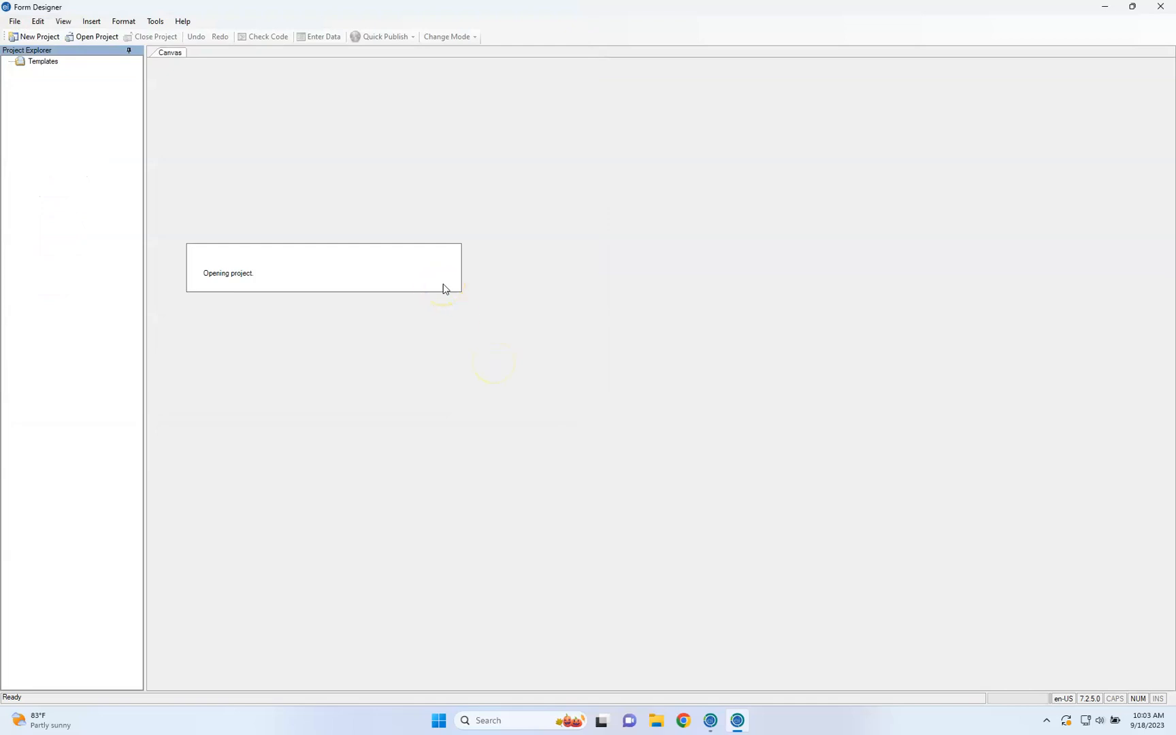
click(338, 199)
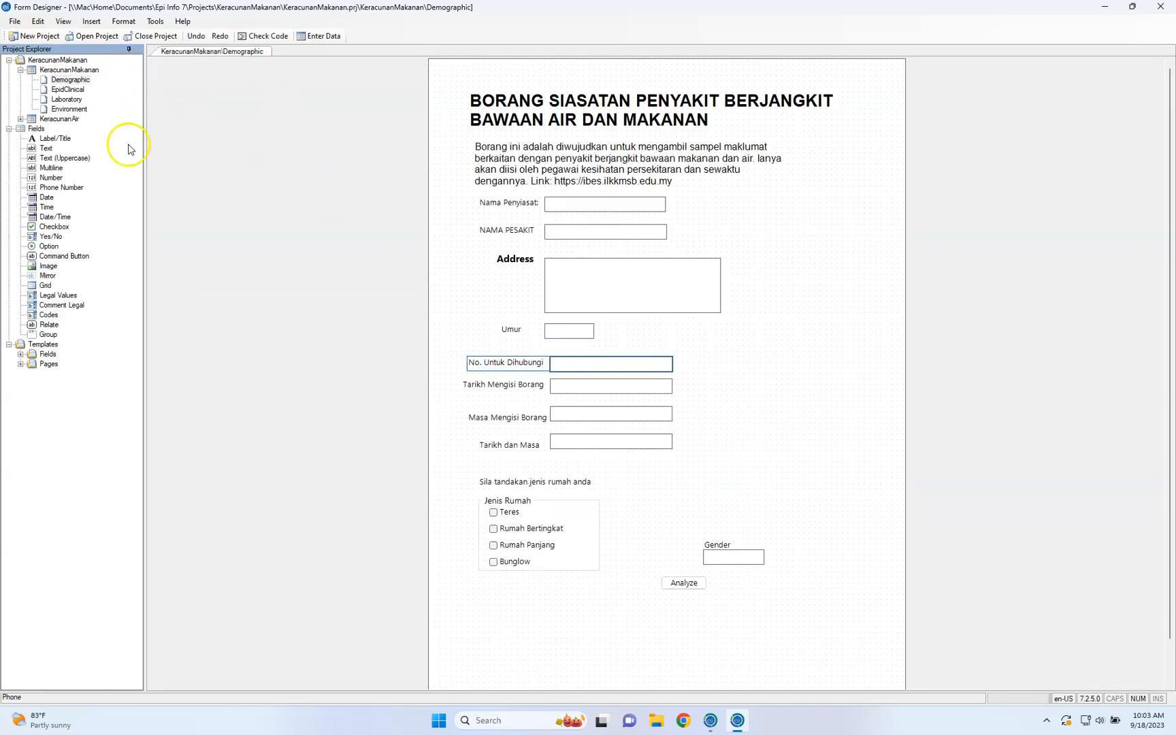
click(56, 119)
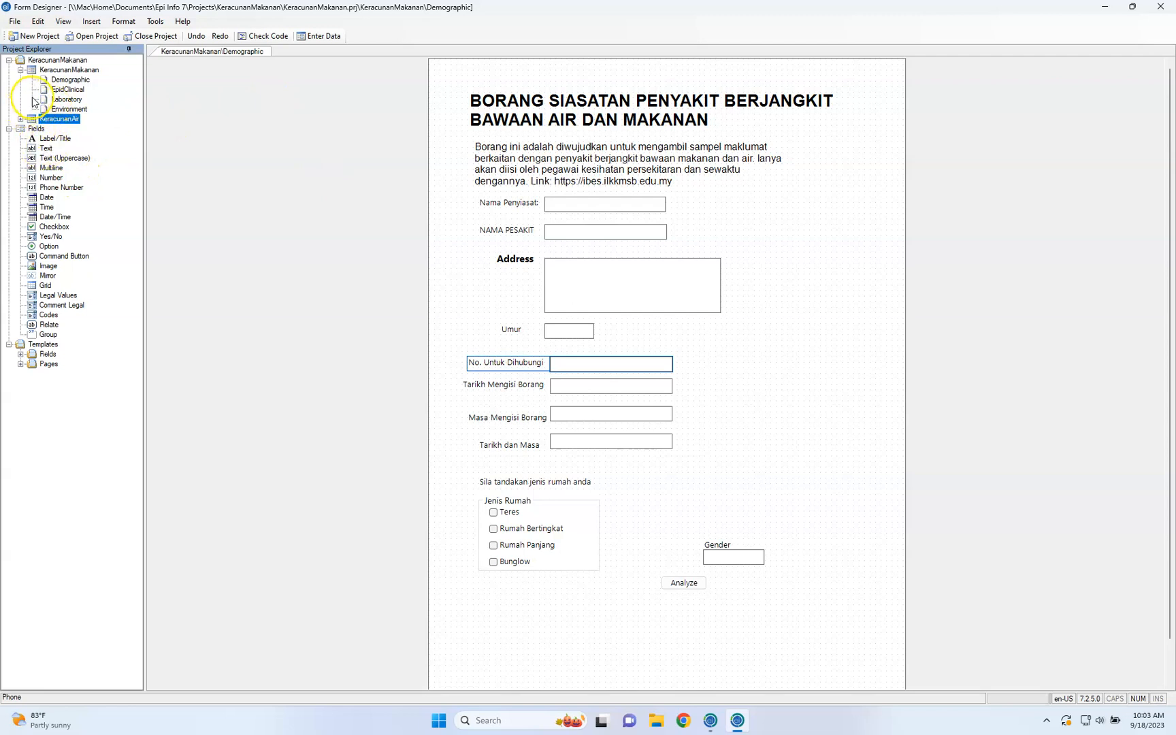
Try to open a project from the web
click(15, 21)
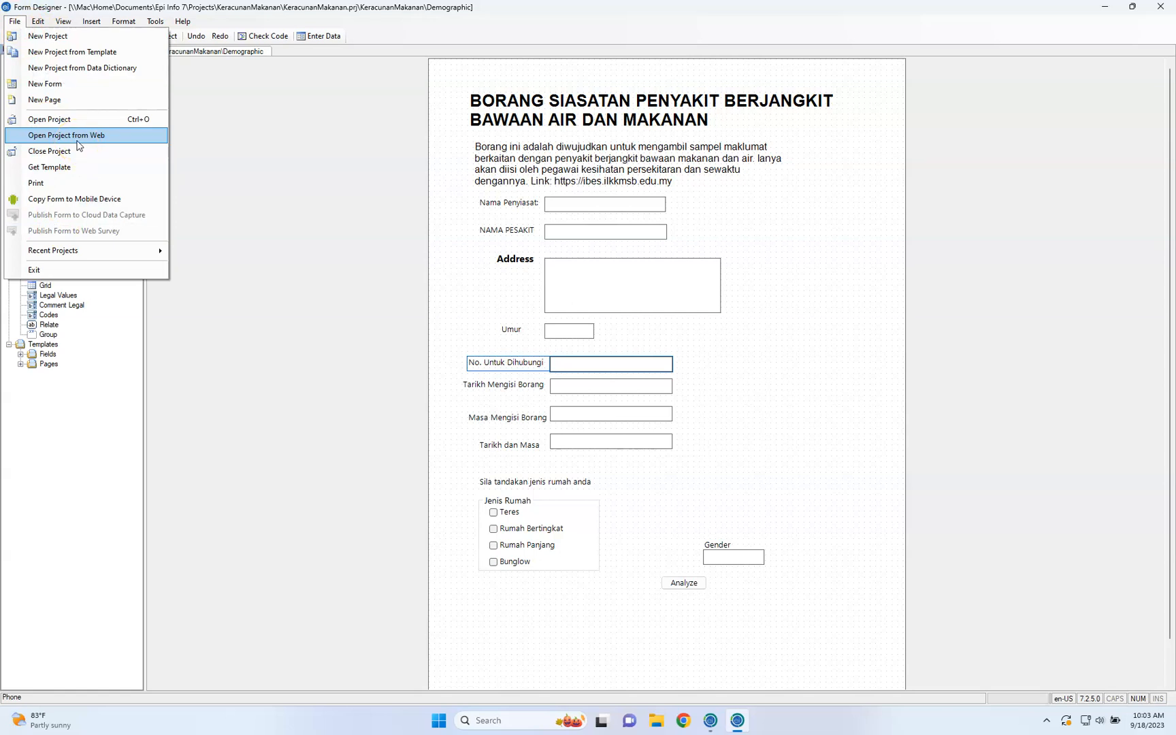
click(78, 143)
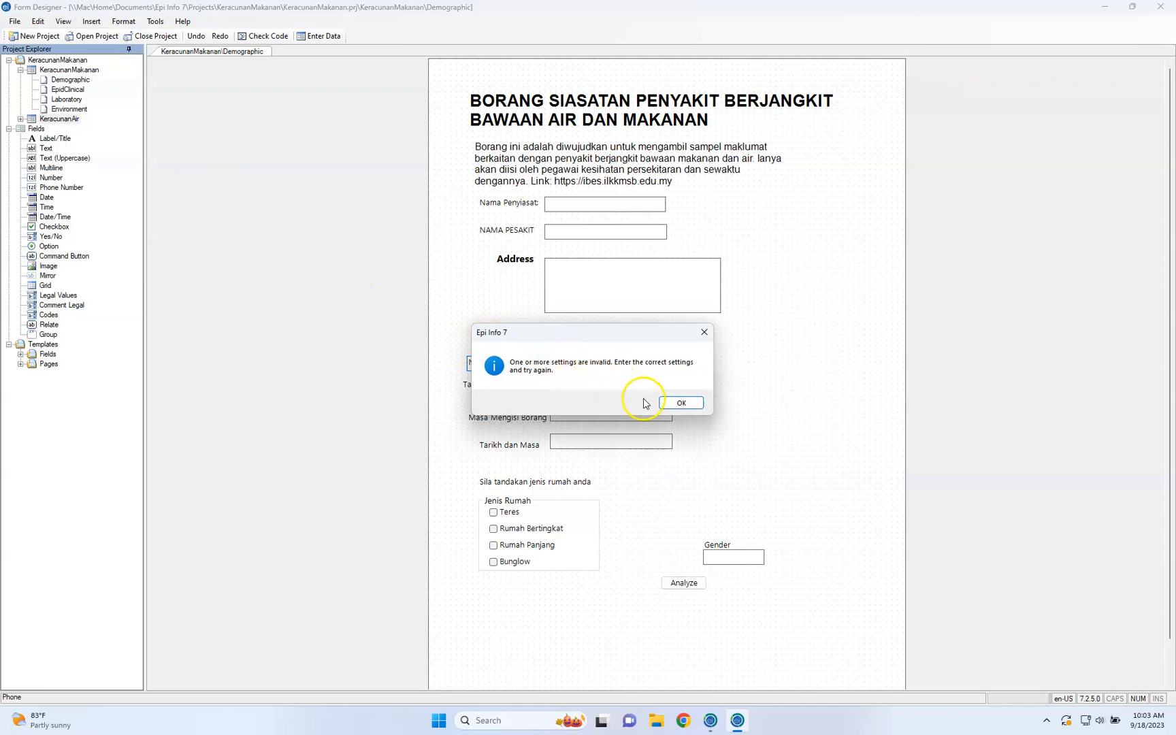
click(681, 403)
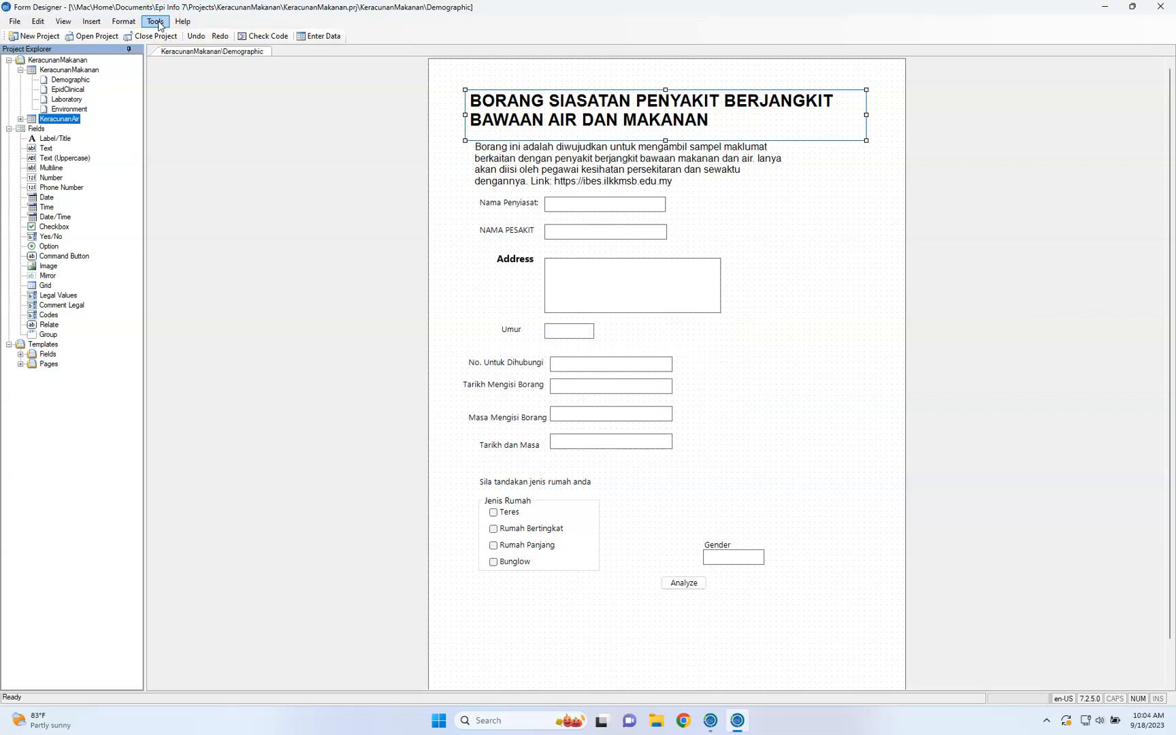
Try to copy the form to an Android device under the name KeracunanMakanan, and cancel the copy
click(14, 21)
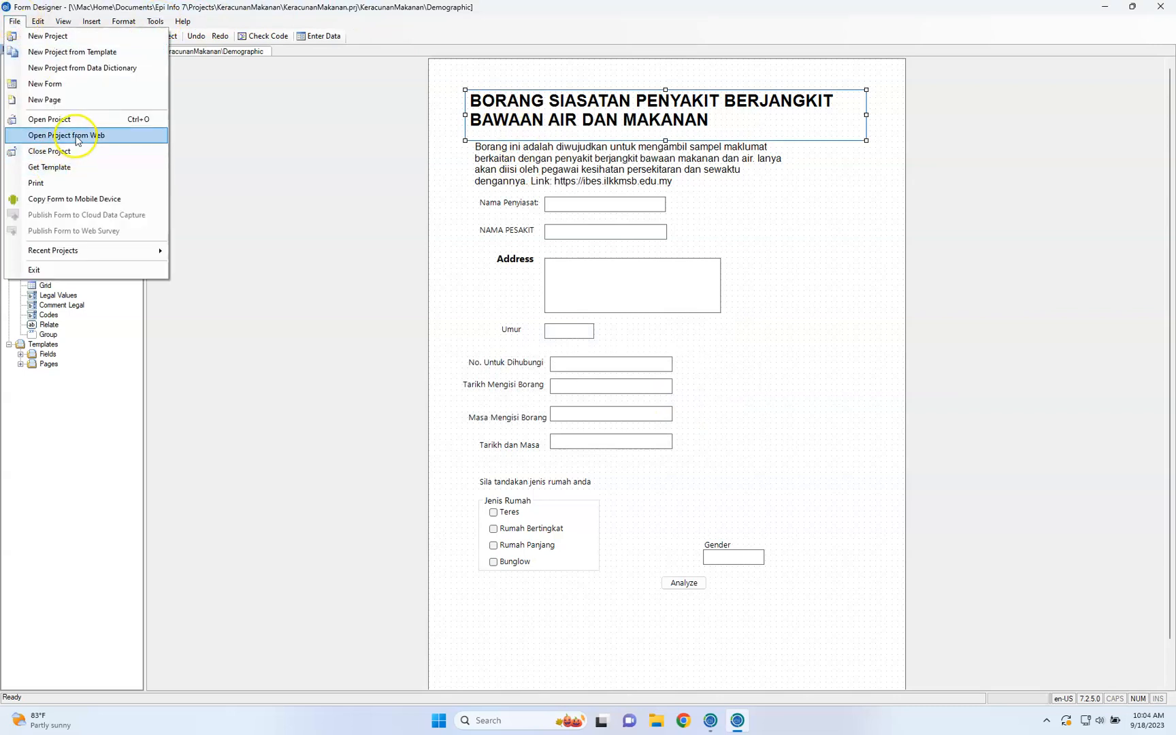
click(75, 199)
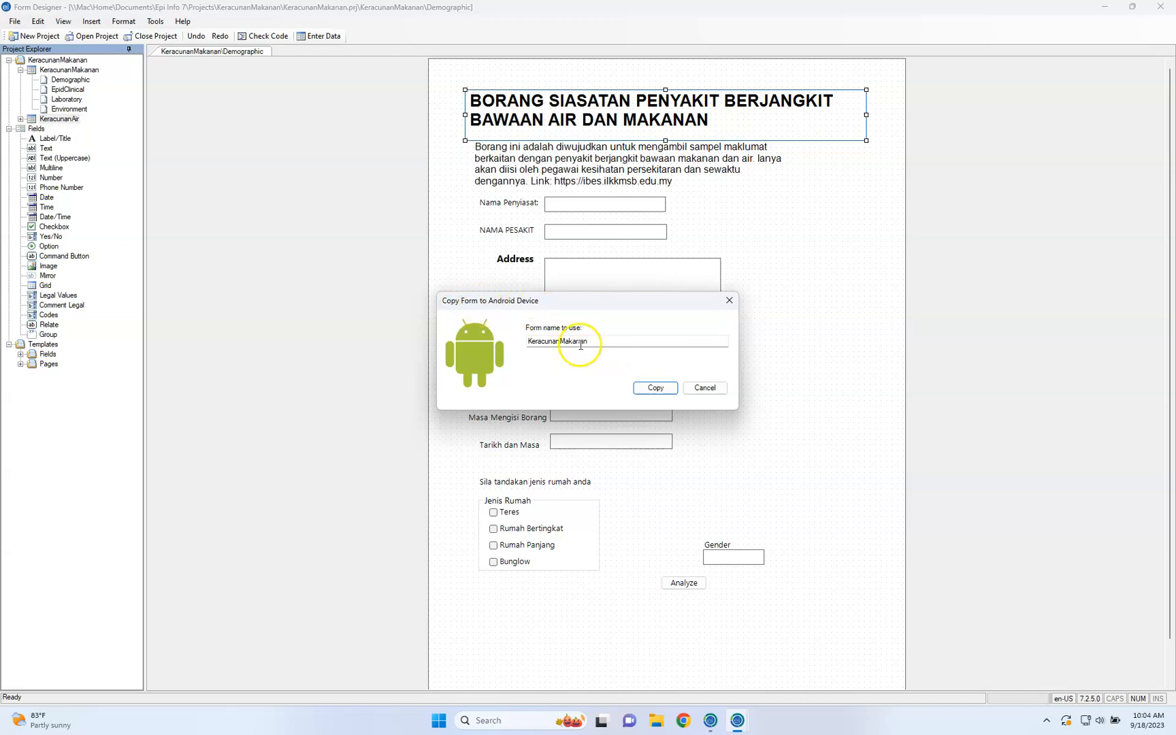
click(647, 394)
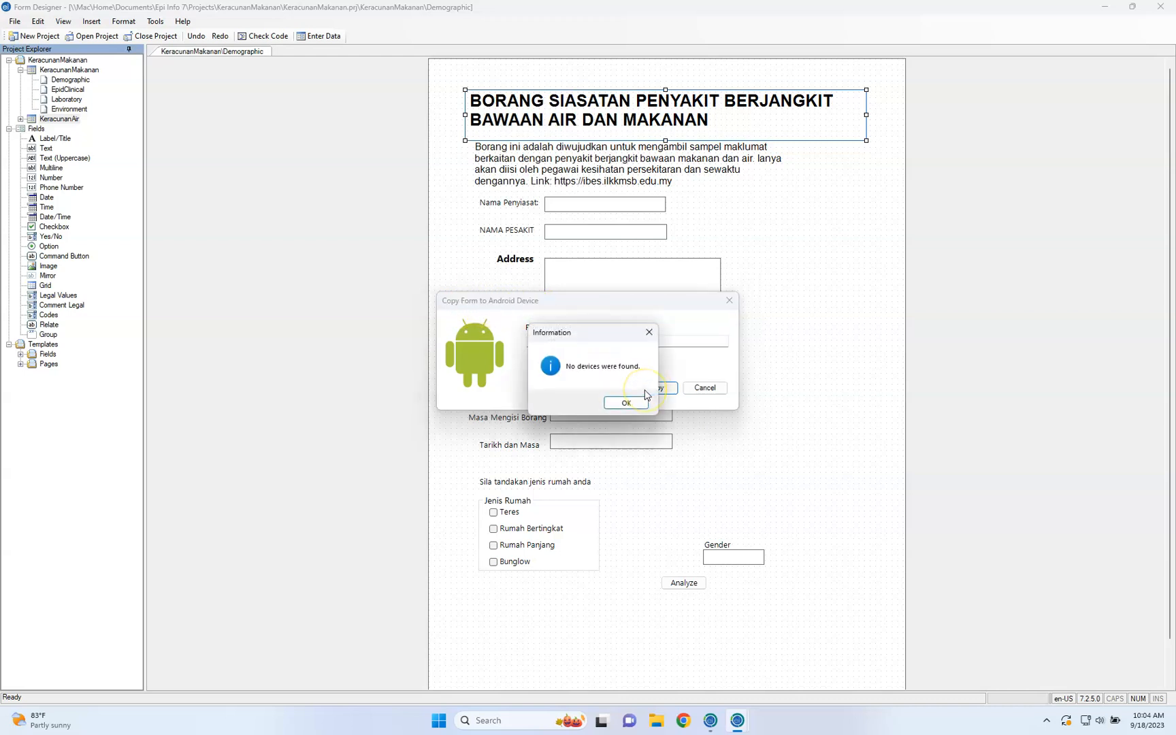
click(626, 400)
click(601, 340)
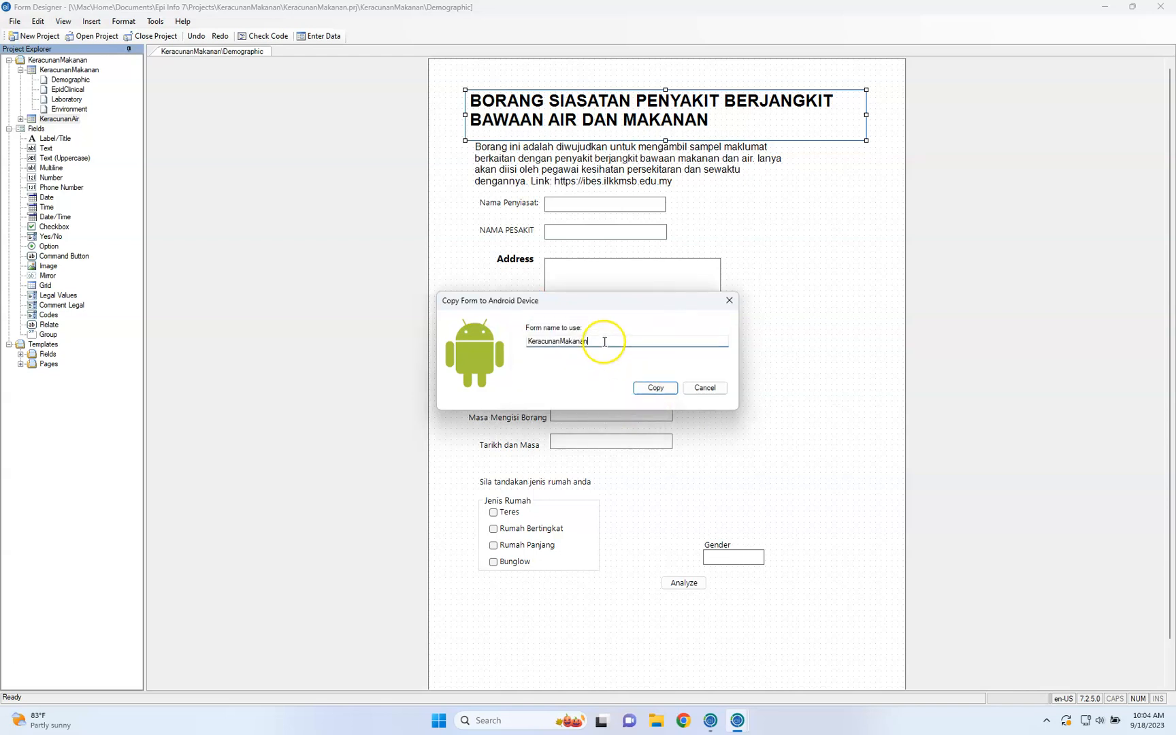
click(704, 388)
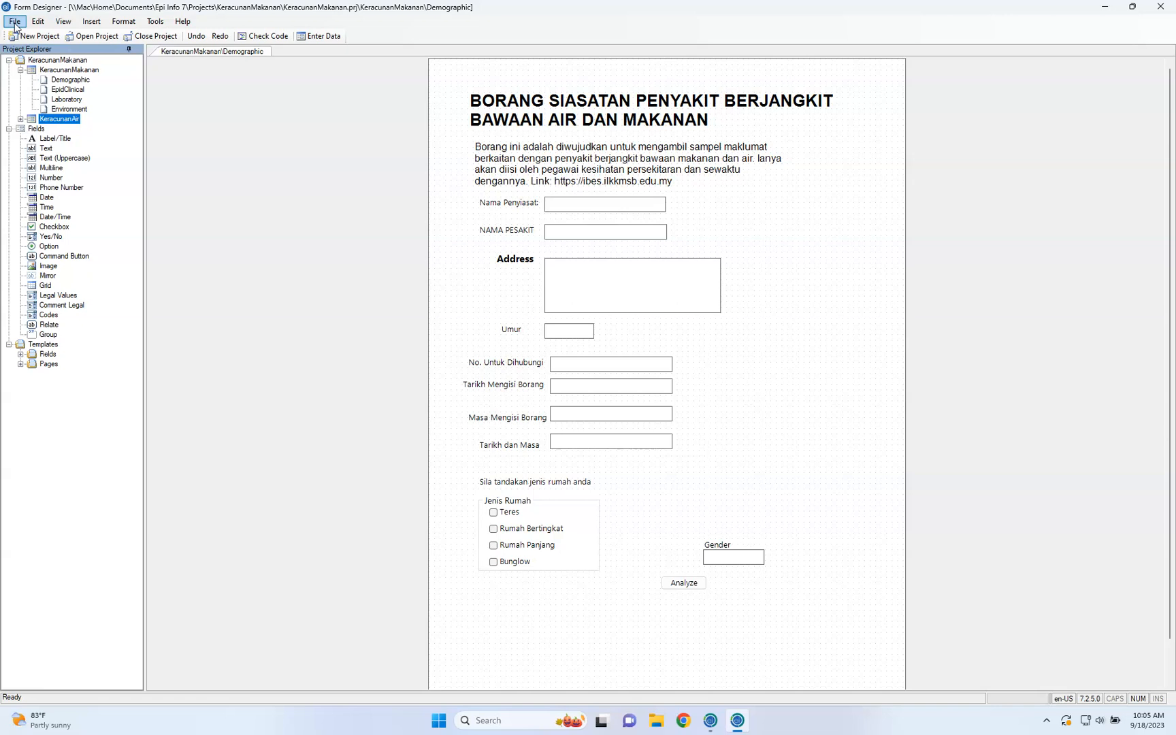
Open the Options dialog and examine the default database format for new projects and the default data format for the Analysis READ command
click(156, 22)
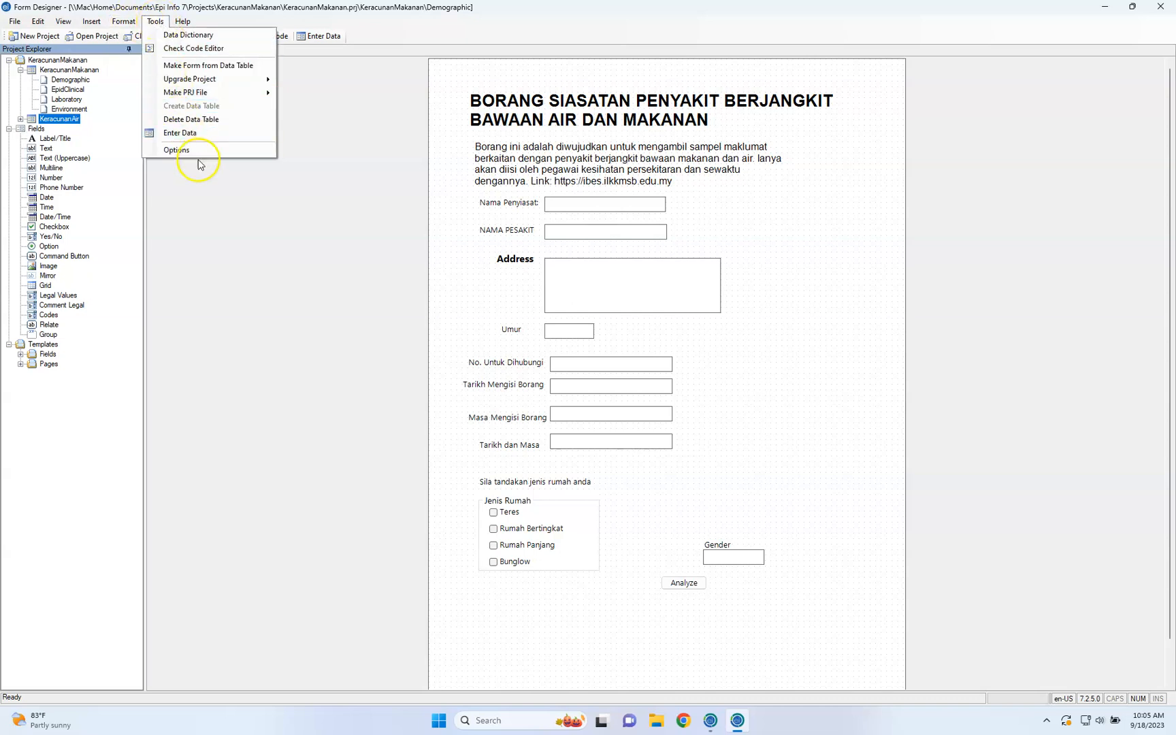
click(206, 152)
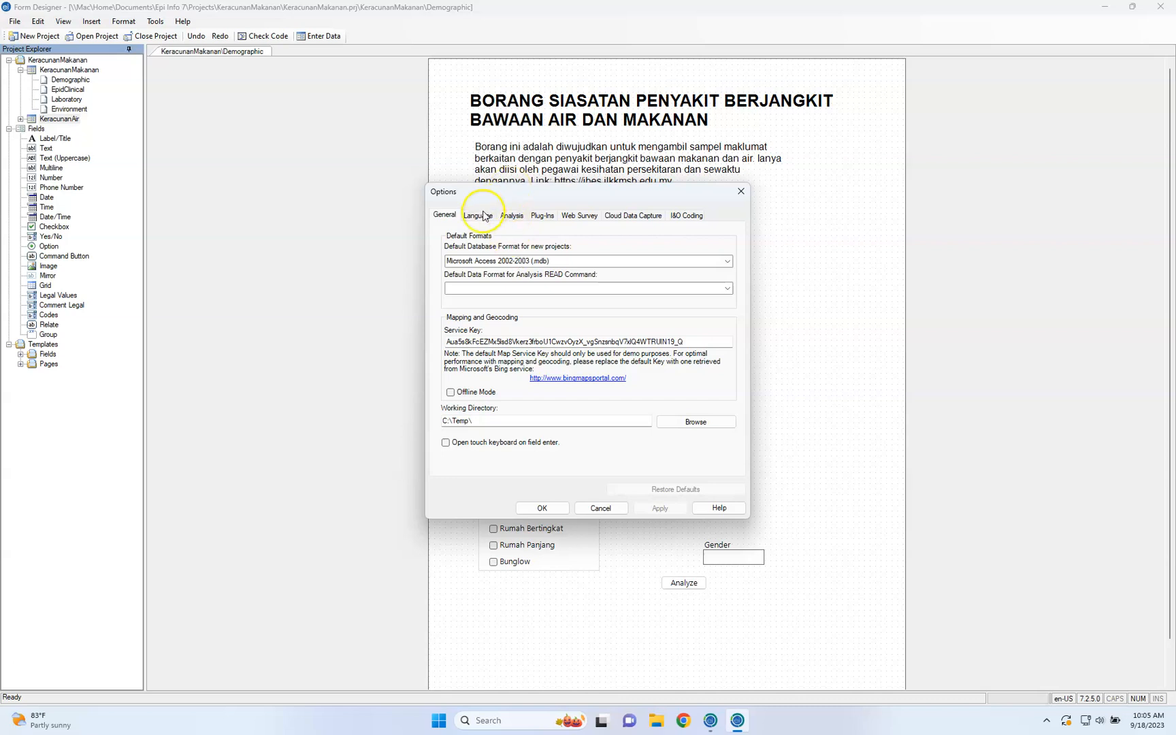
click(515, 261)
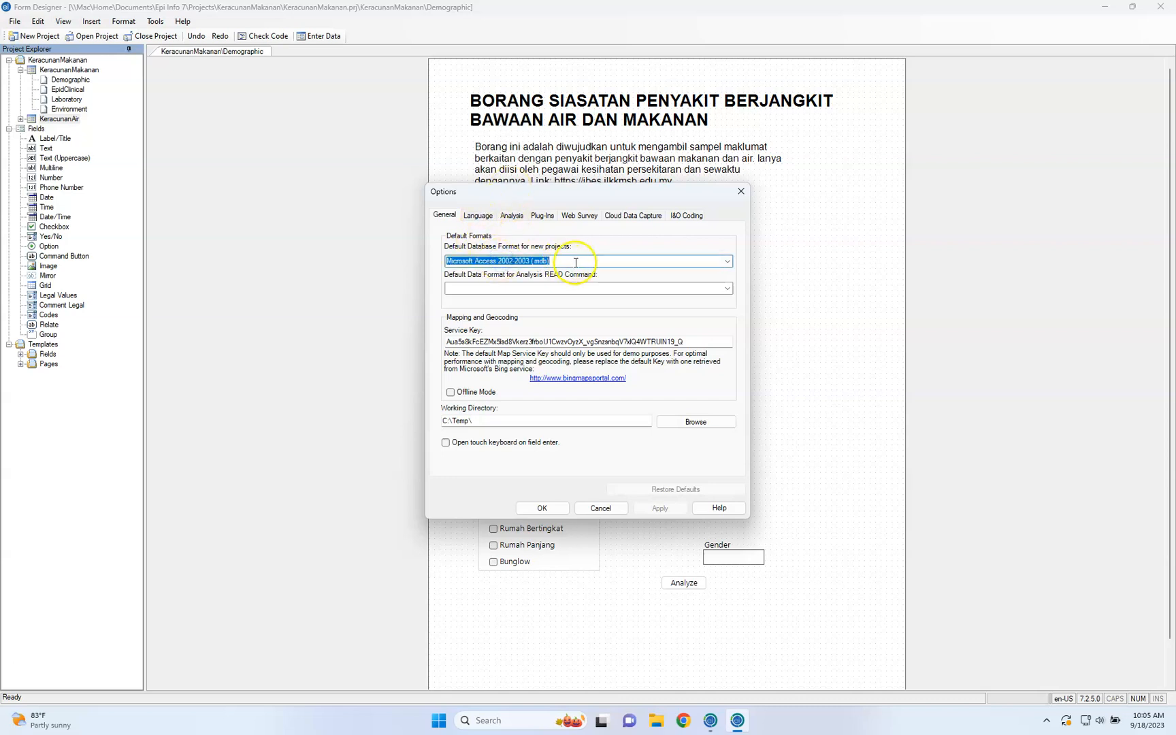
click(727, 293)
click(738, 283)
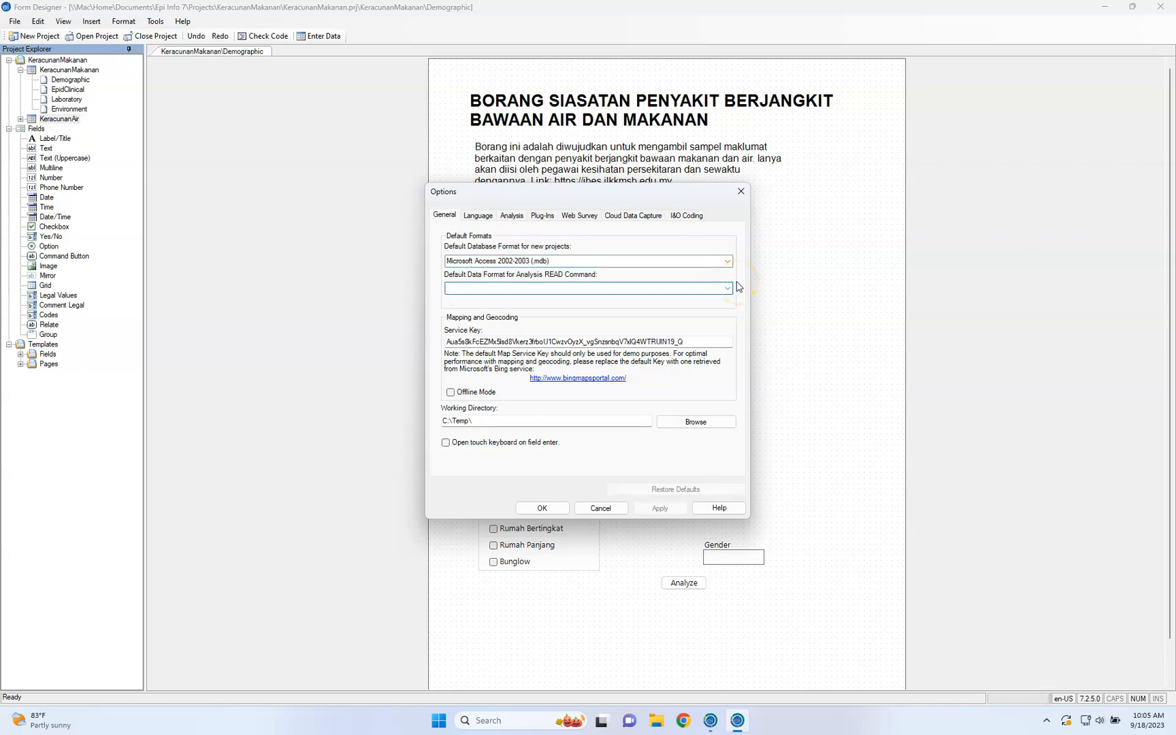
Examine the map service key, the language and analysis settings, and the plug-in data sources in the Options dialog
click(702, 341)
double_click(702, 341)
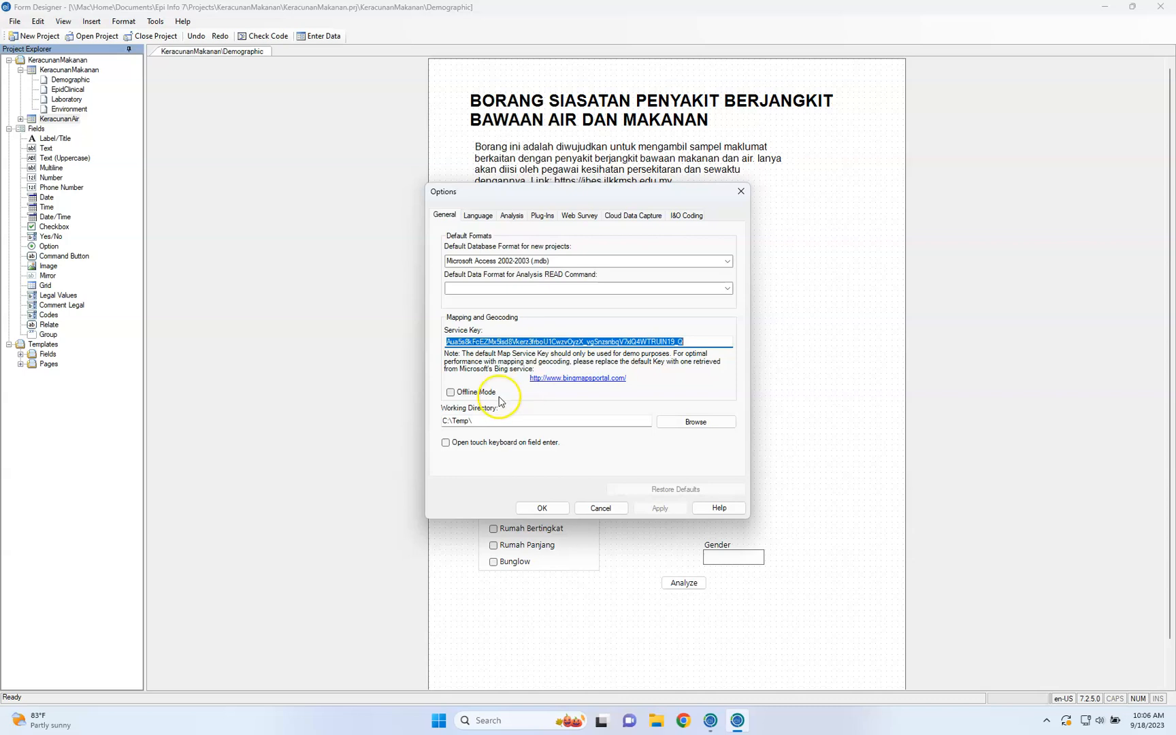
click(476, 216)
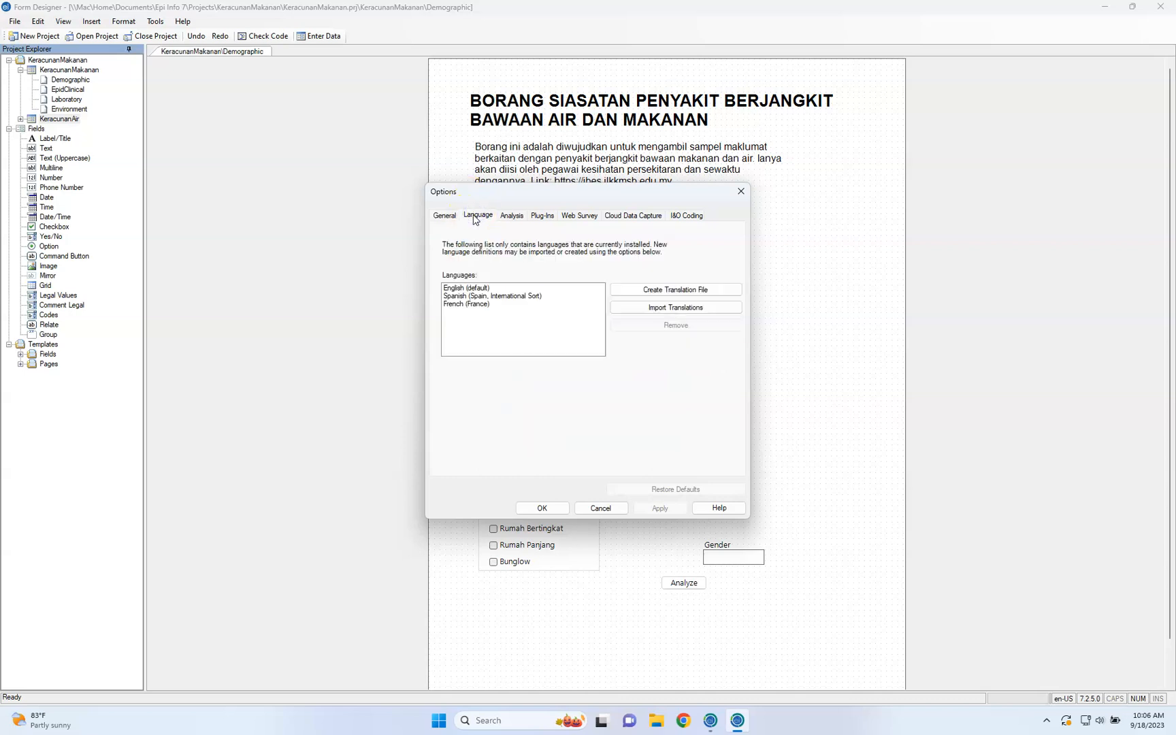
click(512, 216)
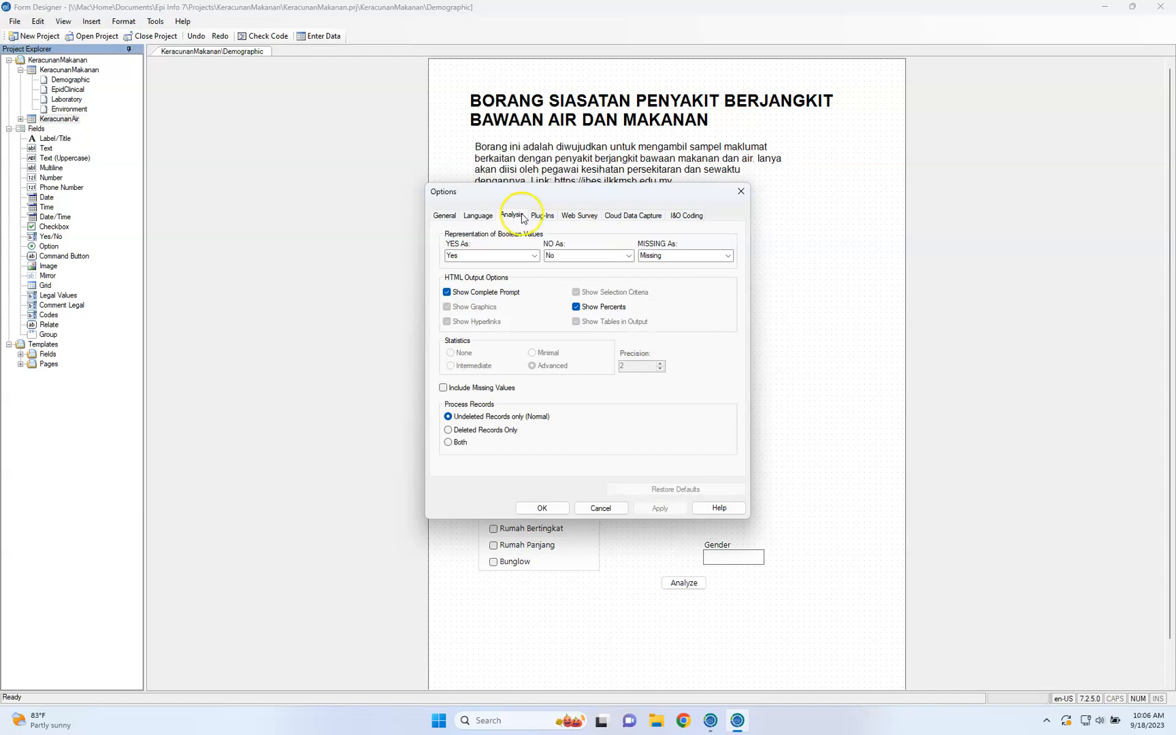
click(542, 216)
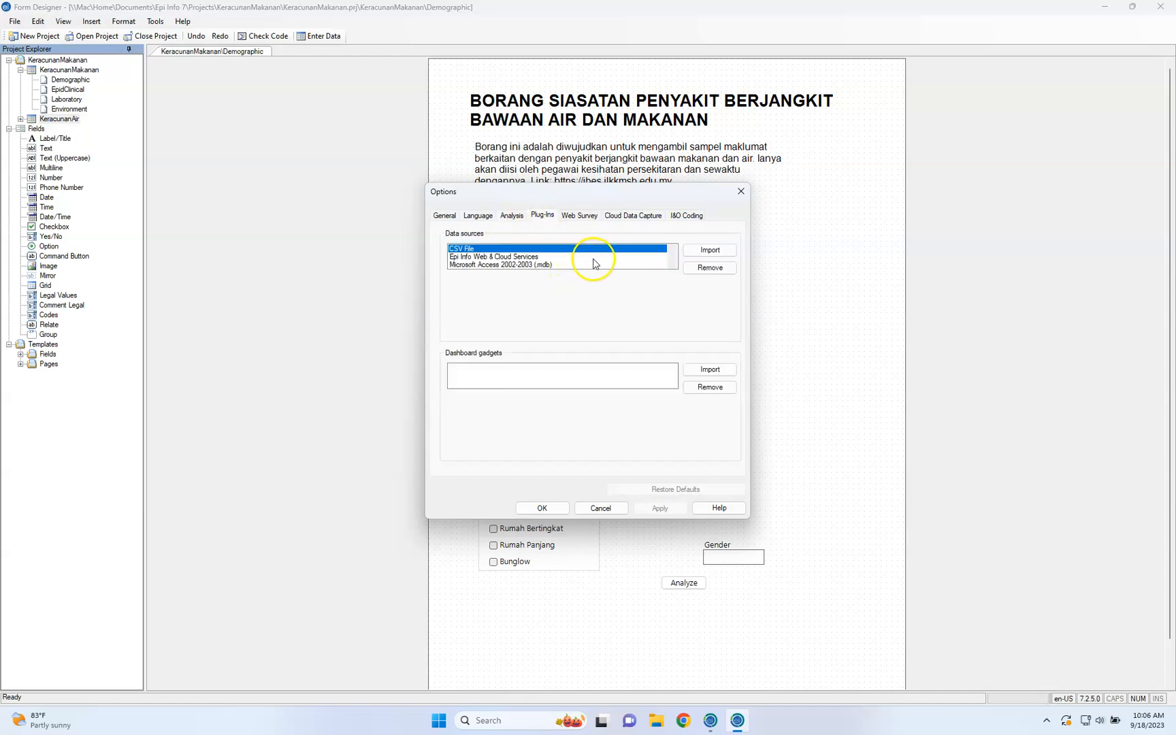
click(555, 256)
click(560, 256)
click(582, 266)
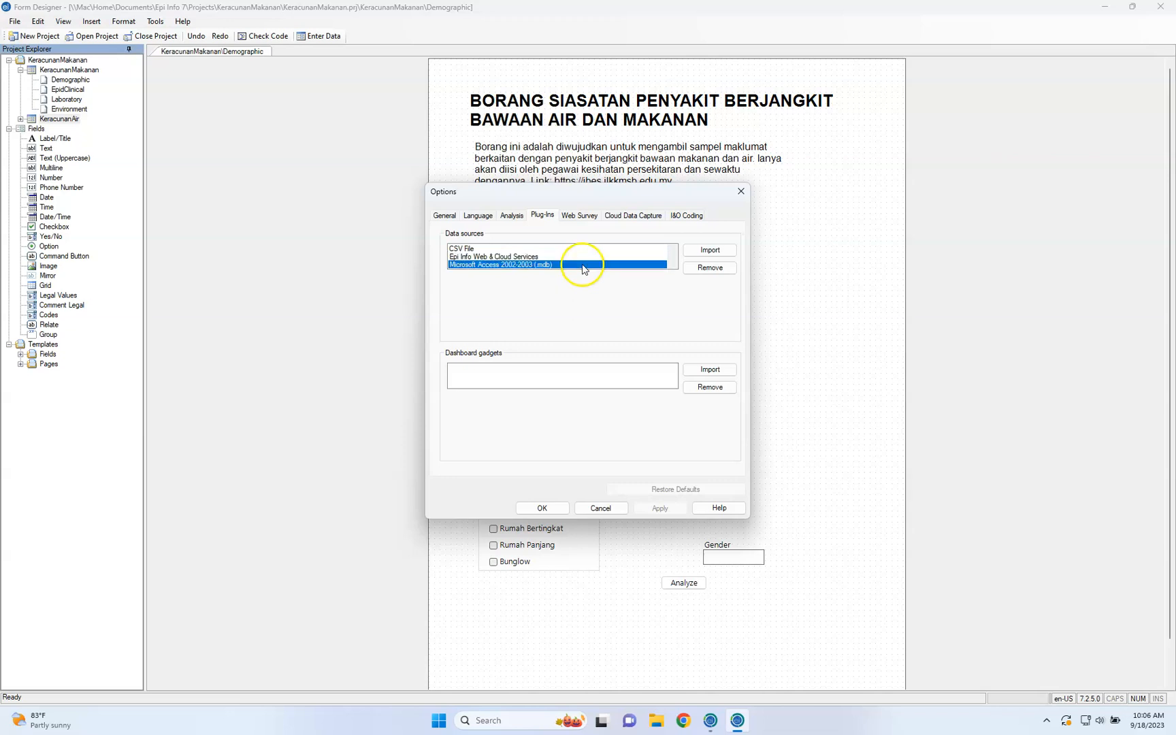
Examine the Web Survey, Cloud Data Capture and I&O Coding settings, and close the Options dialog without applying anything
click(578, 217)
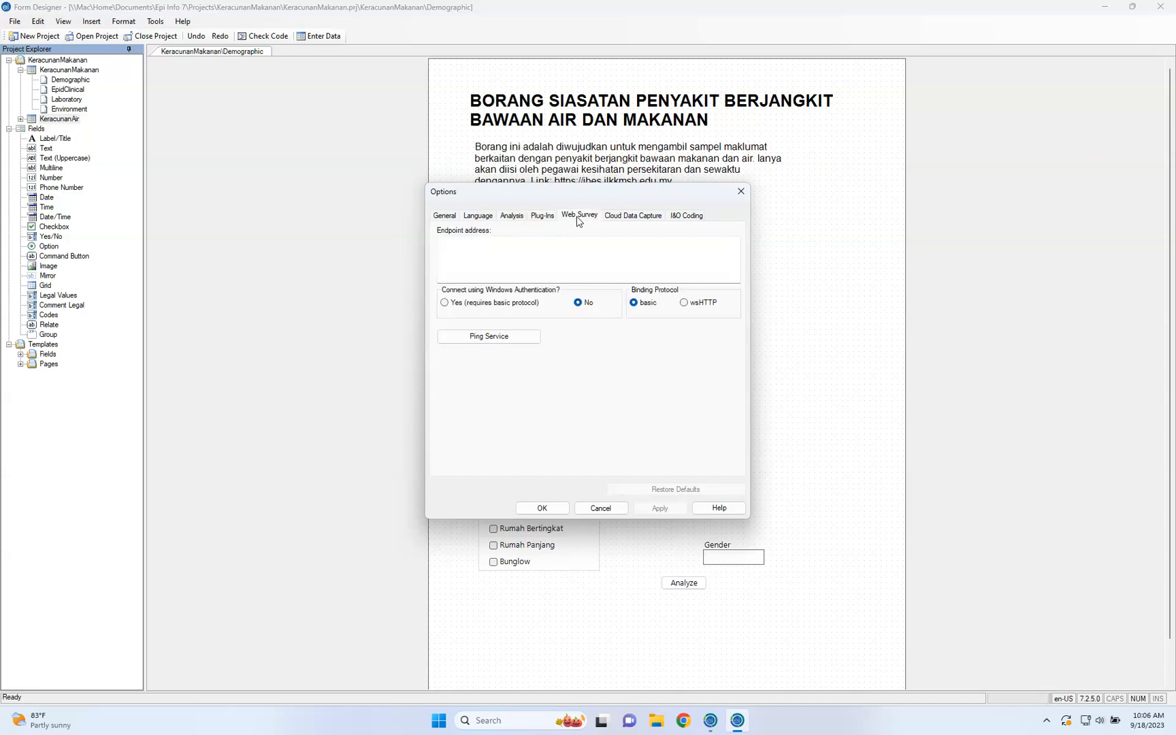
click(470, 246)
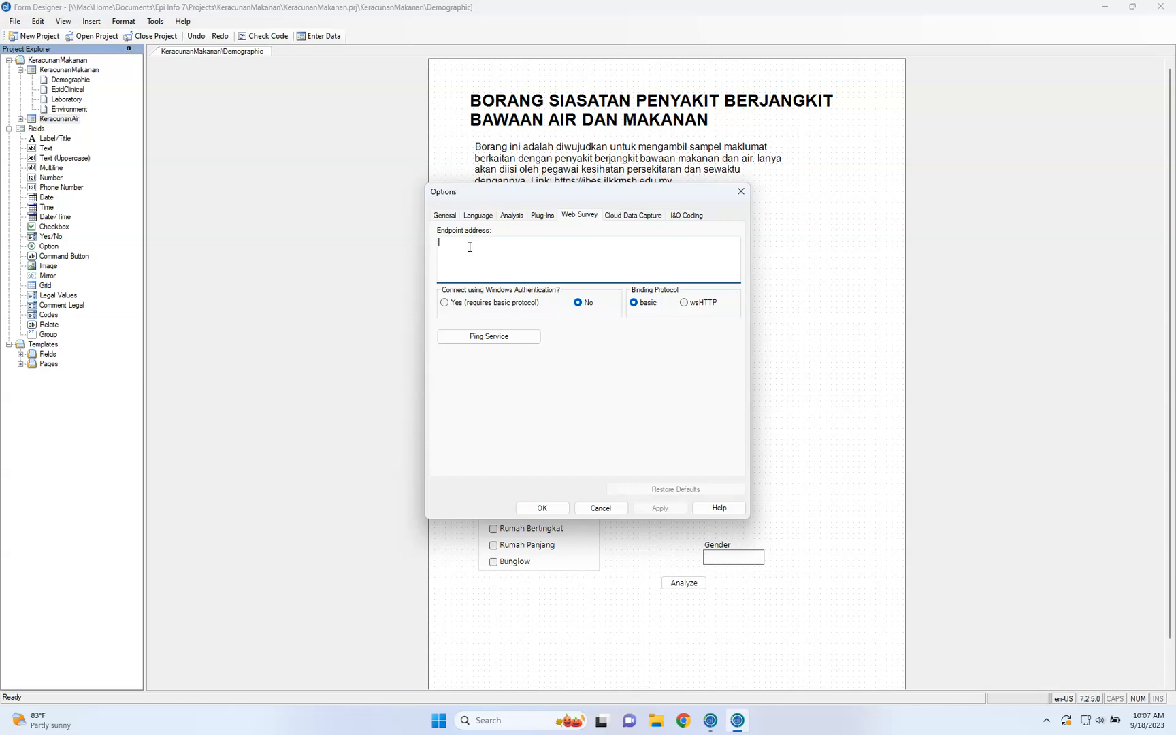
click(626, 215)
click(597, 238)
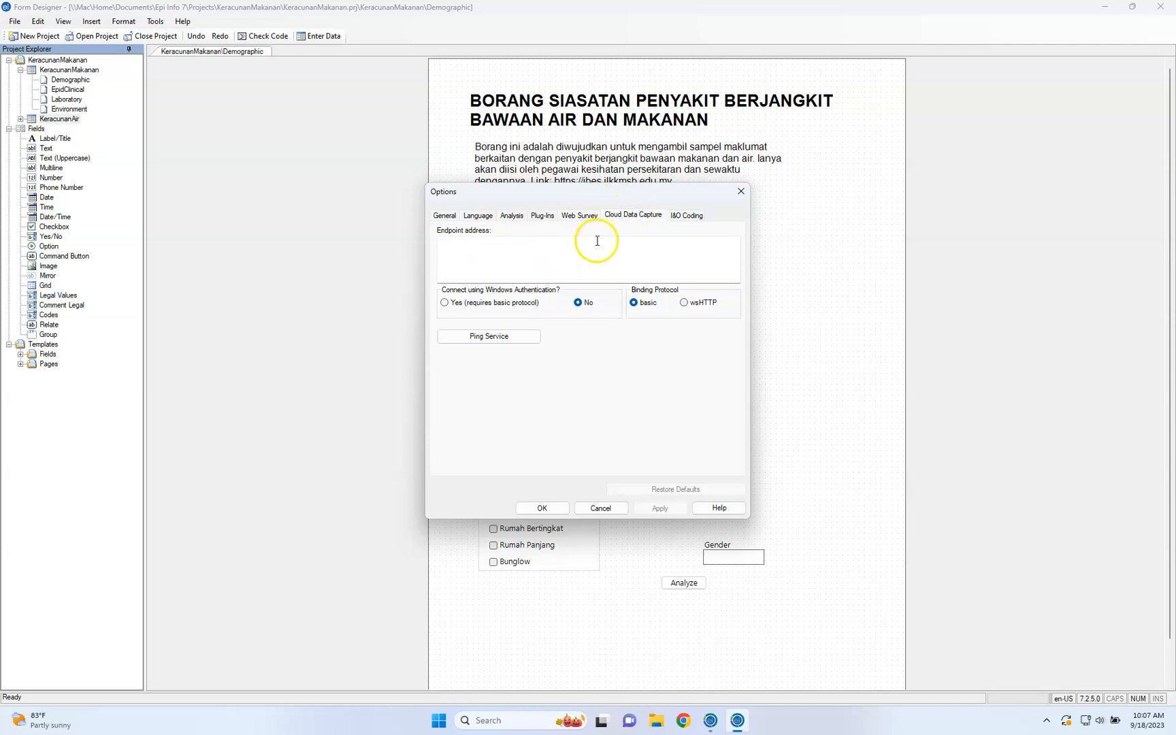
click(692, 215)
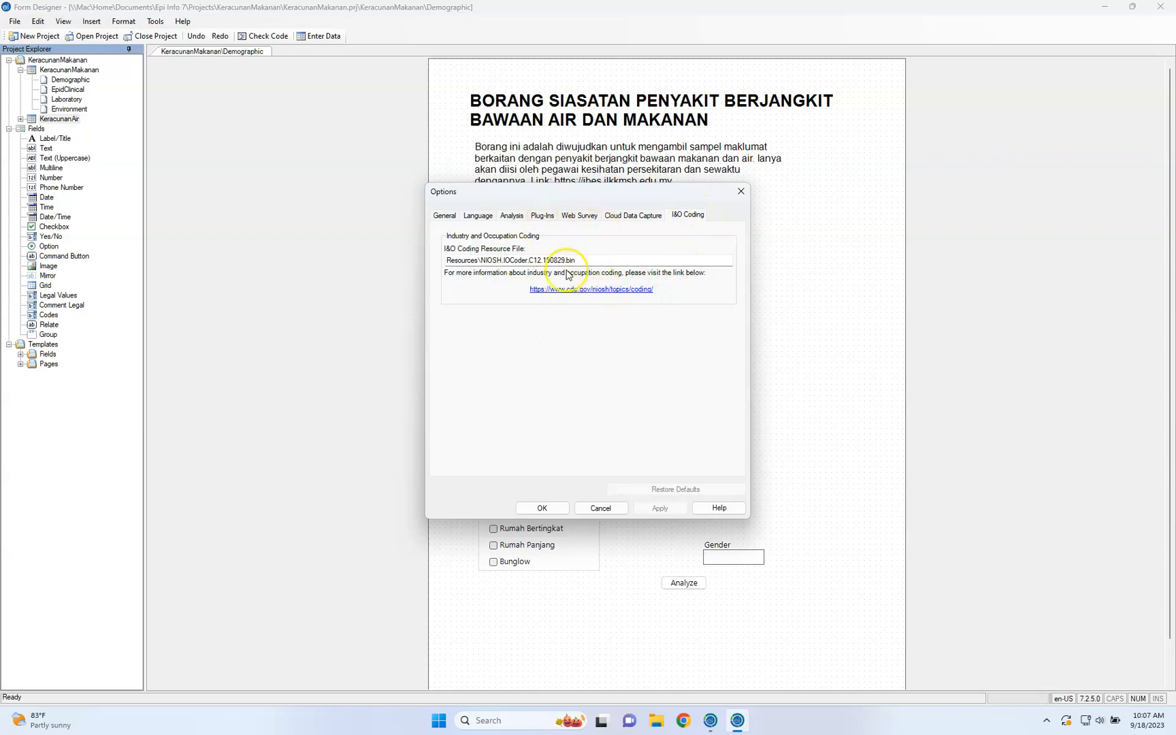
click(590, 509)
click(600, 479)
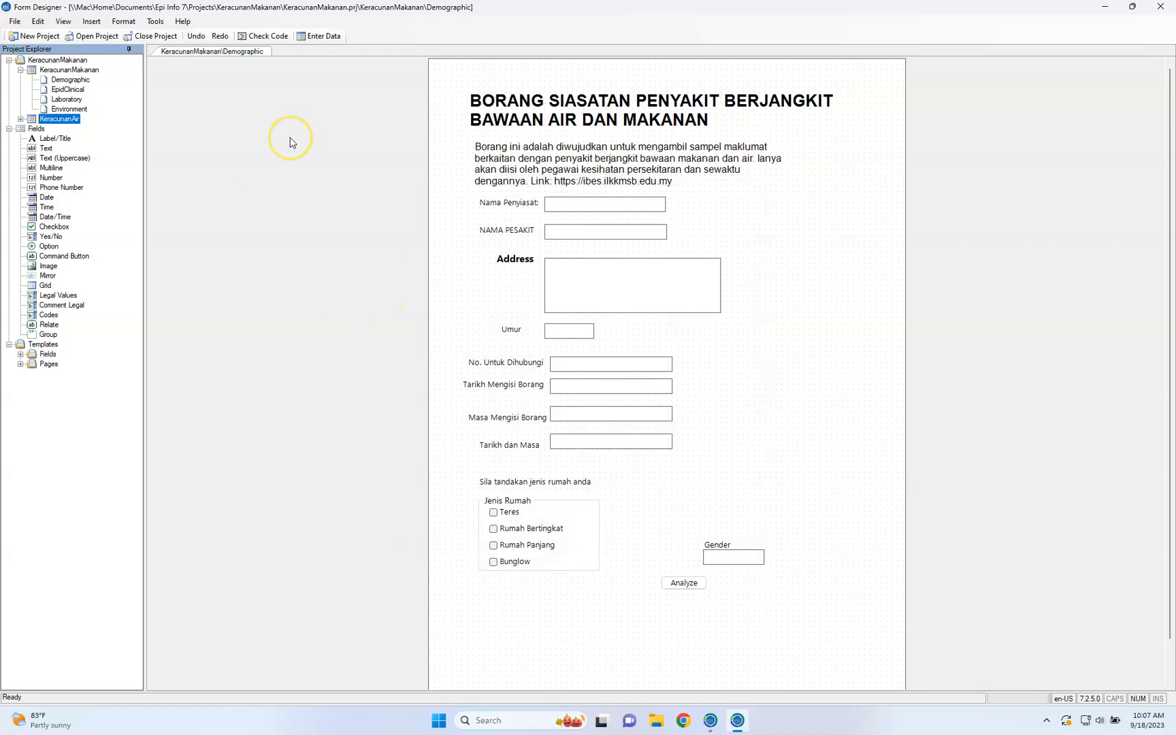
Examine the settings for publishing the KeracunanMakanan form to Cloud Data Capture, and cancel without applying them
click(61, 70)
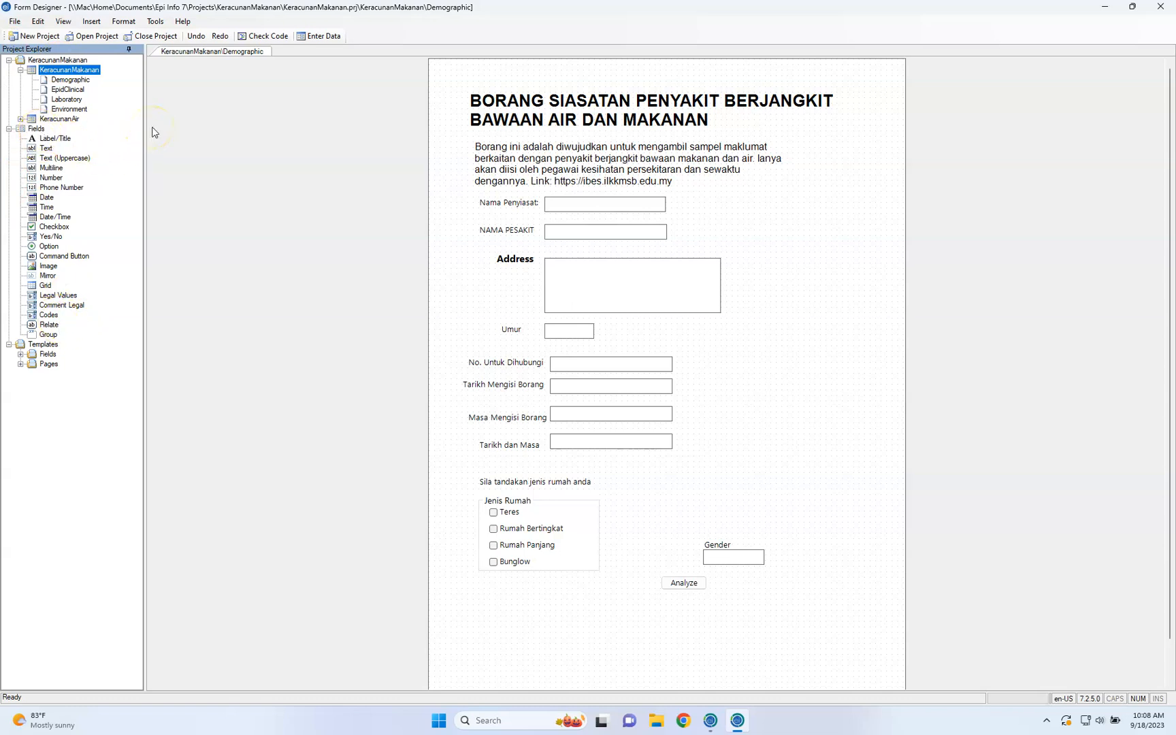
click(14, 20)
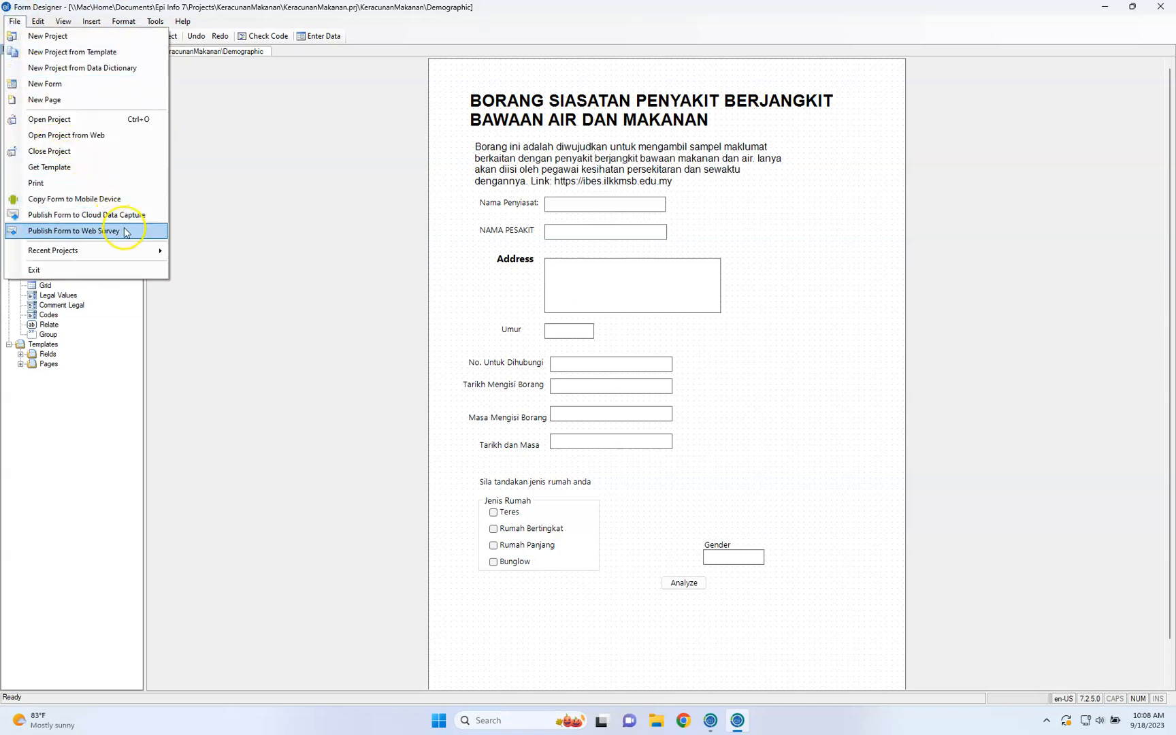
click(87, 215)
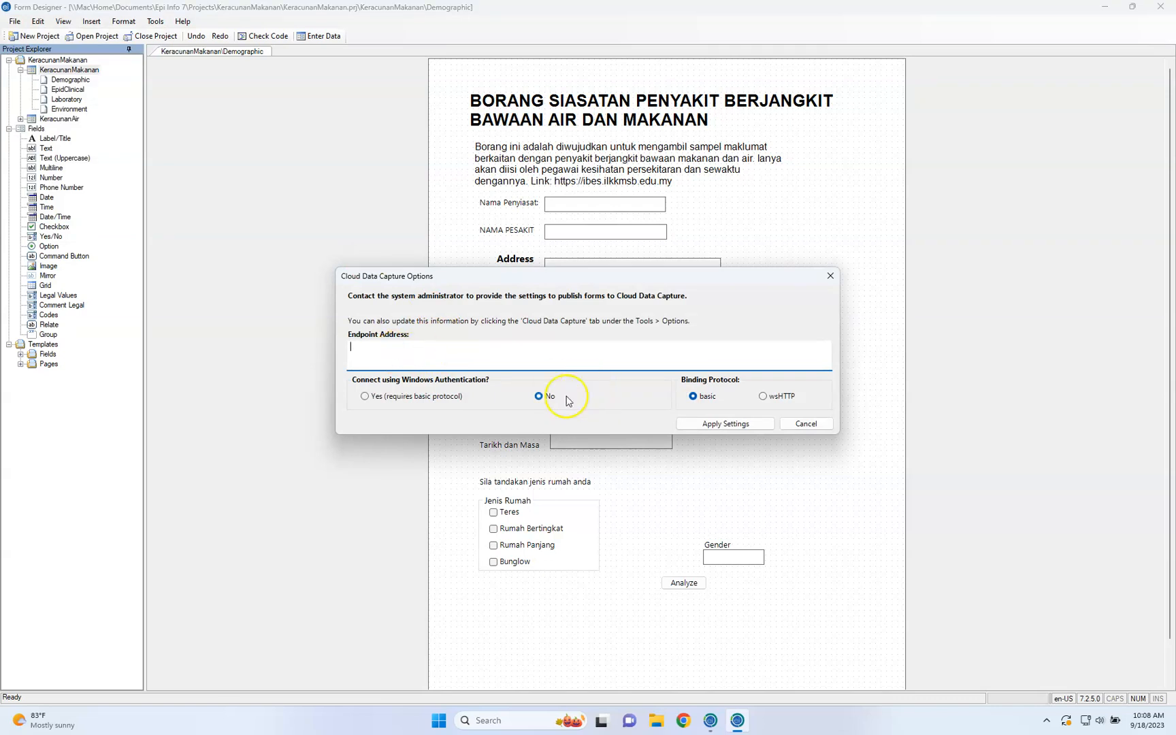
click(791, 422)
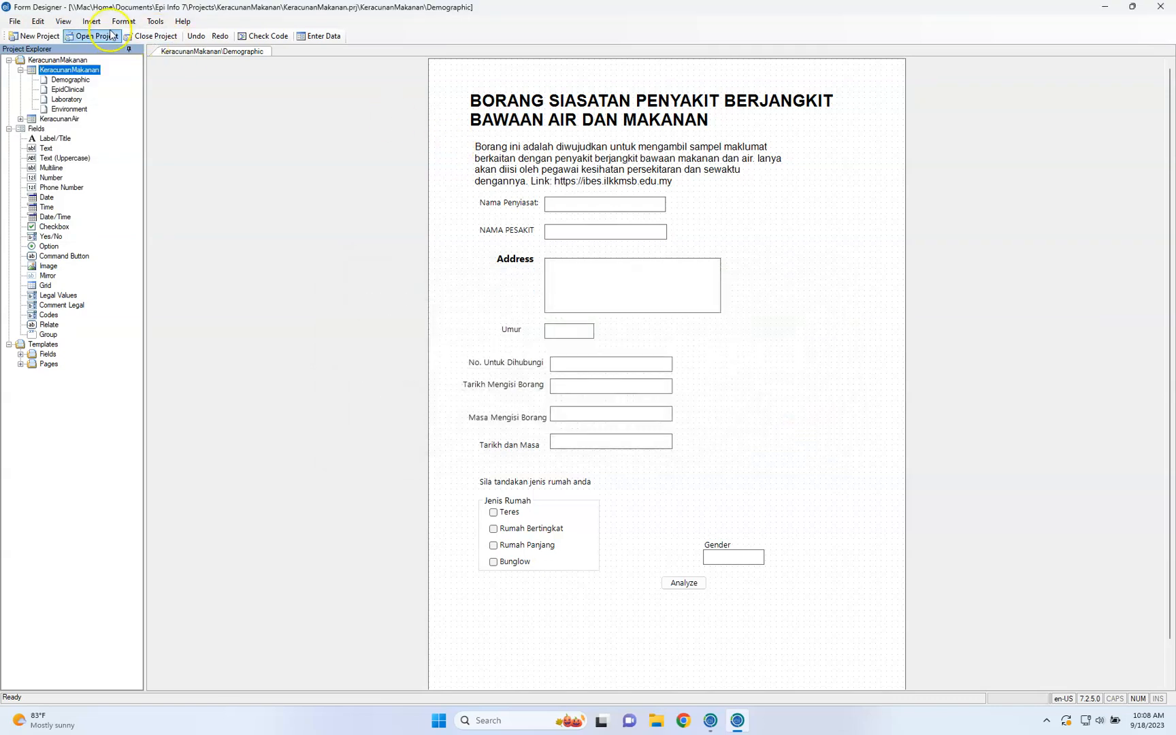
click(15, 22)
click(256, 139)
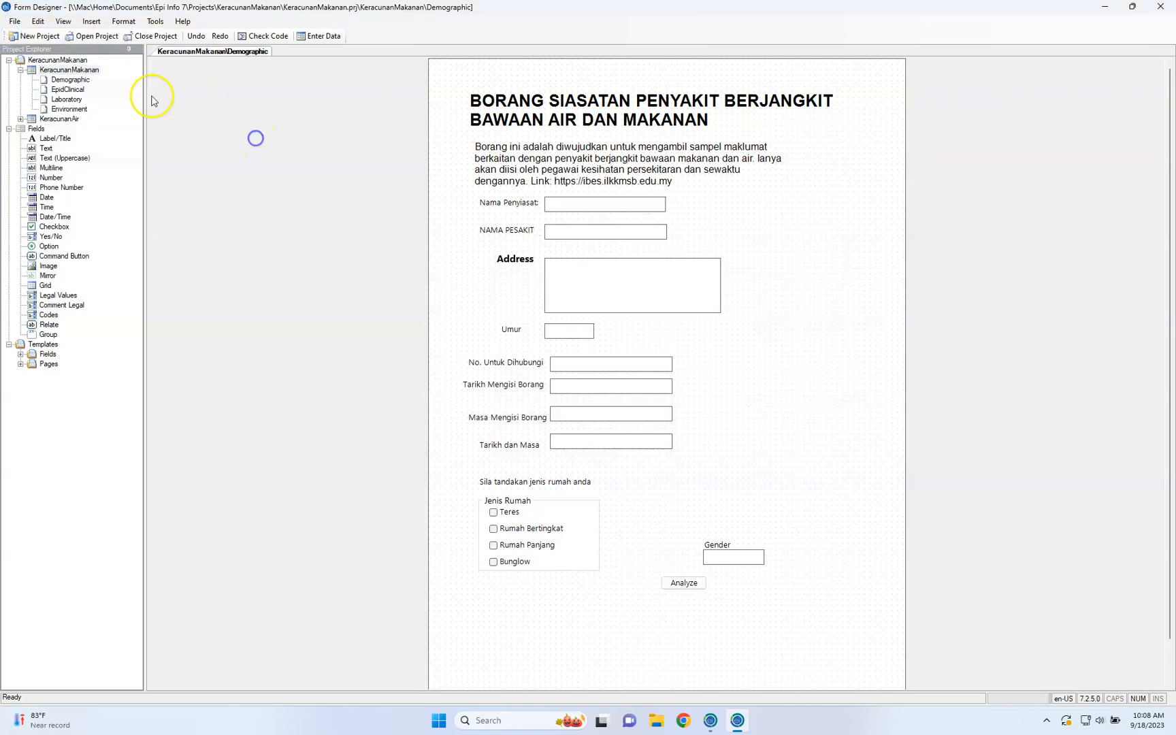
Open the KeracunanMakanan form in the Enter module for data entry
click(94, 70)
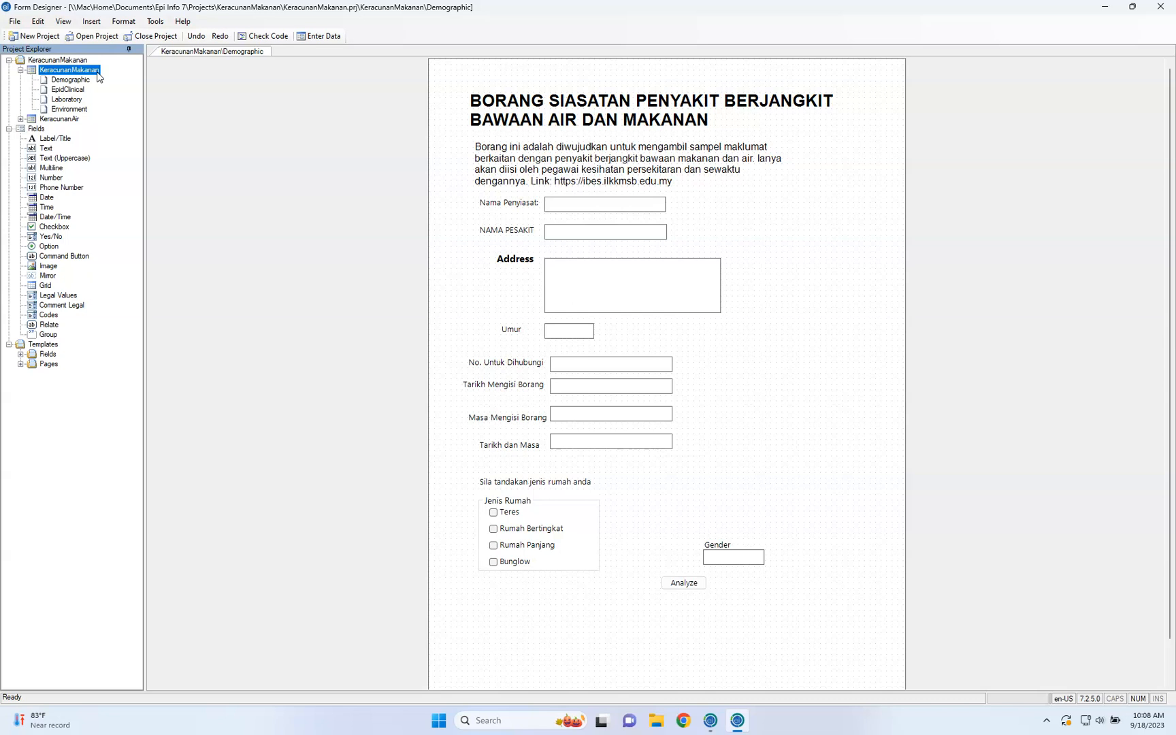
click(209, 109)
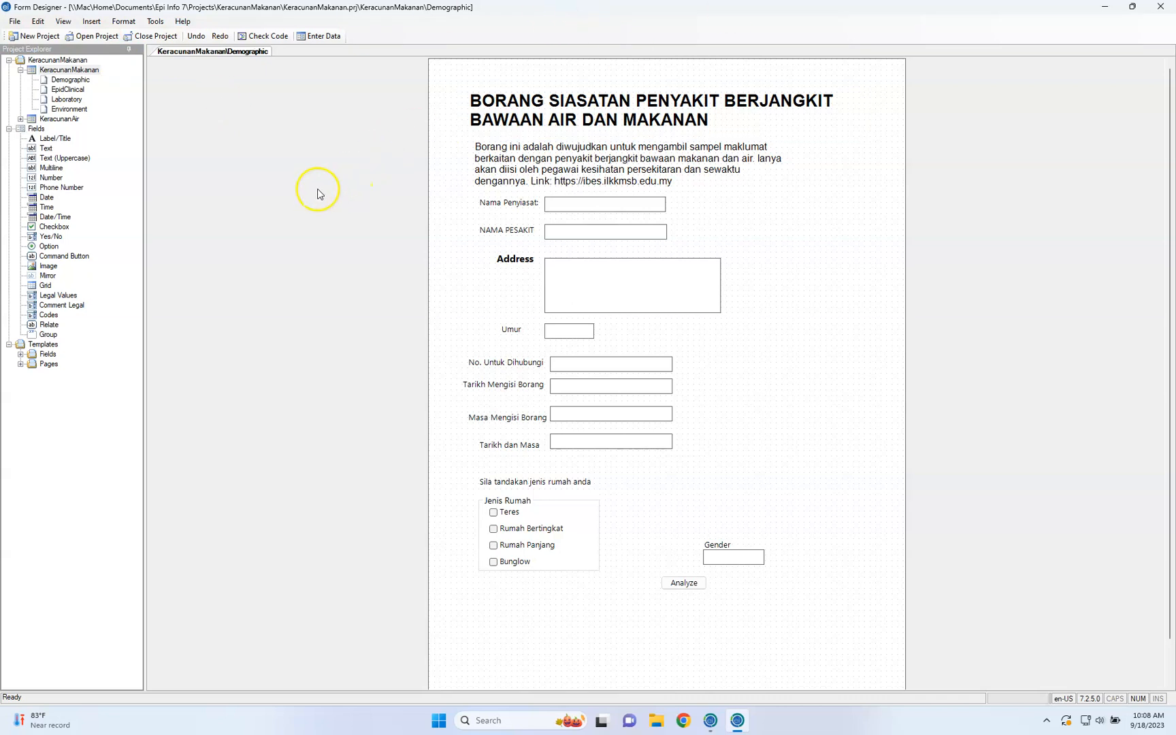
click(317, 38)
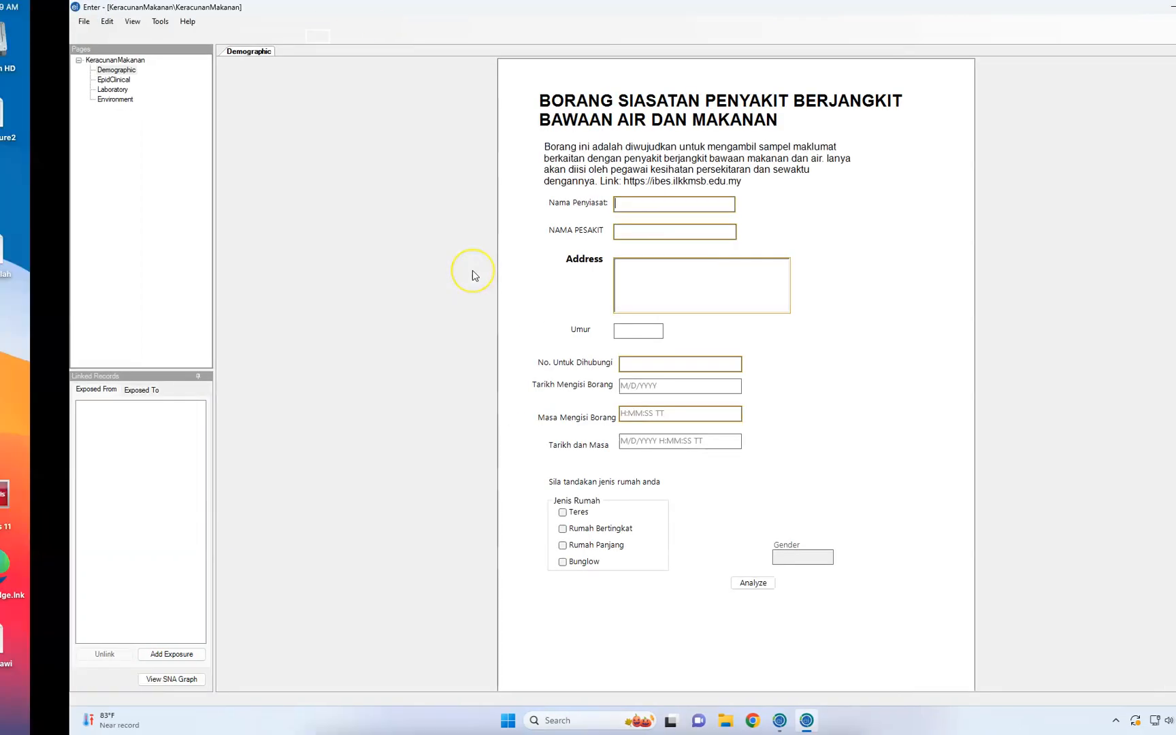
key(ctrl+Right)
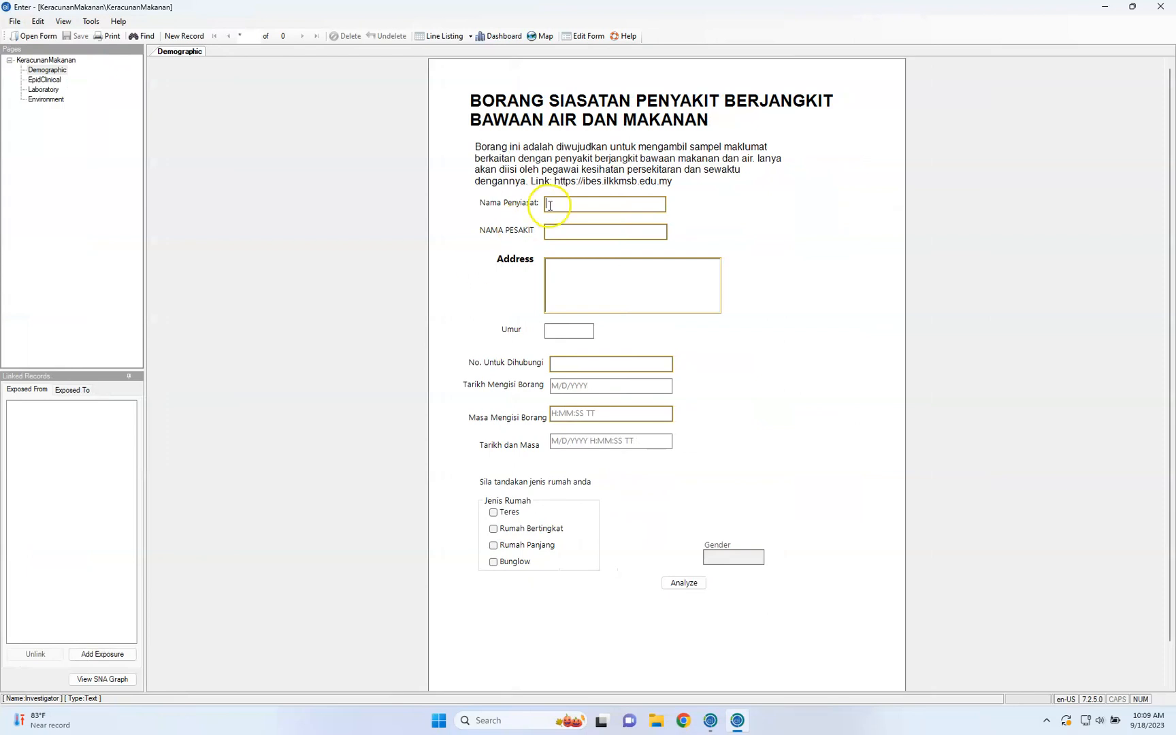
Enter the investigator's name in Nama Penyiasat and the patient's name in NAMA PESAKIT
text(syazwan)
key(Tab)
text(AIZAT)
key(Tab)
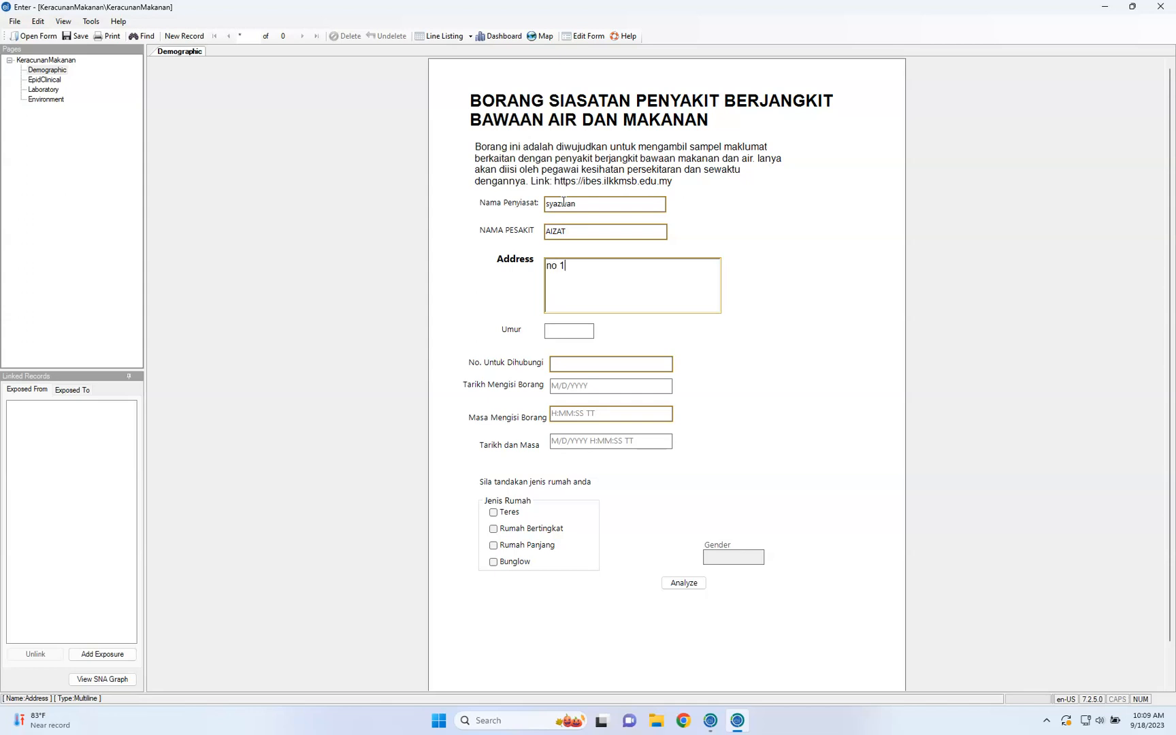
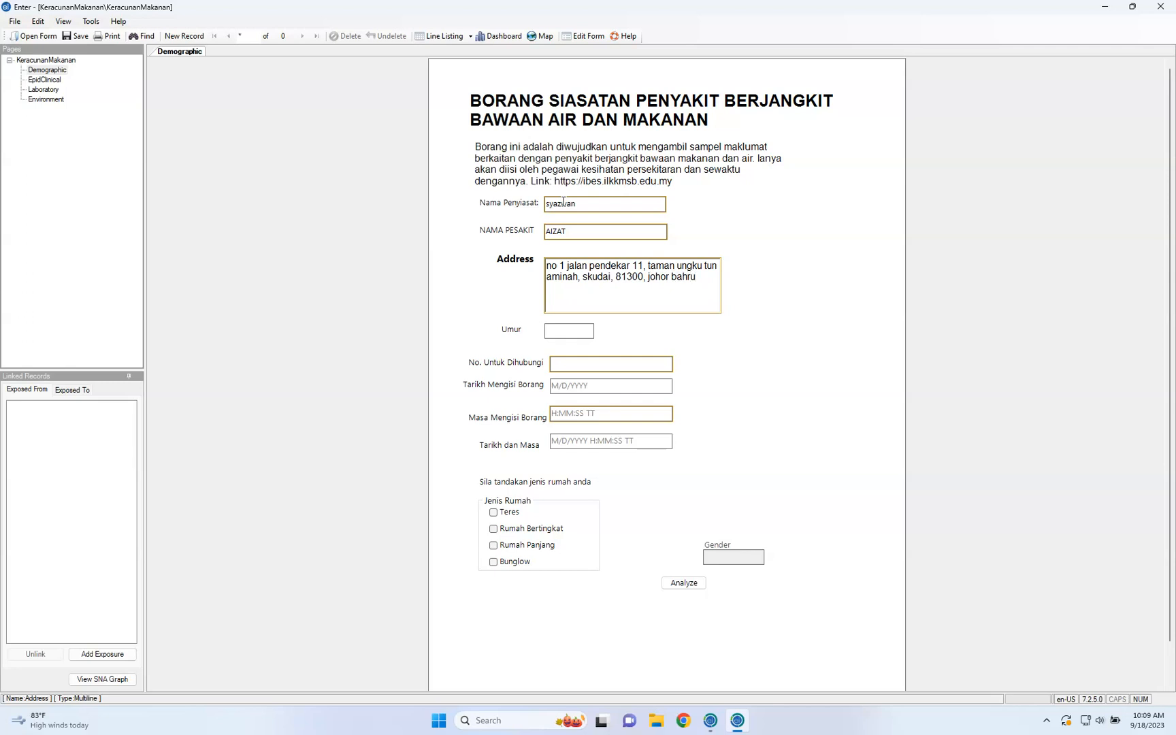
Try to enter 32 in the Umur field
key(Tab)
text(30)
key(Tab)
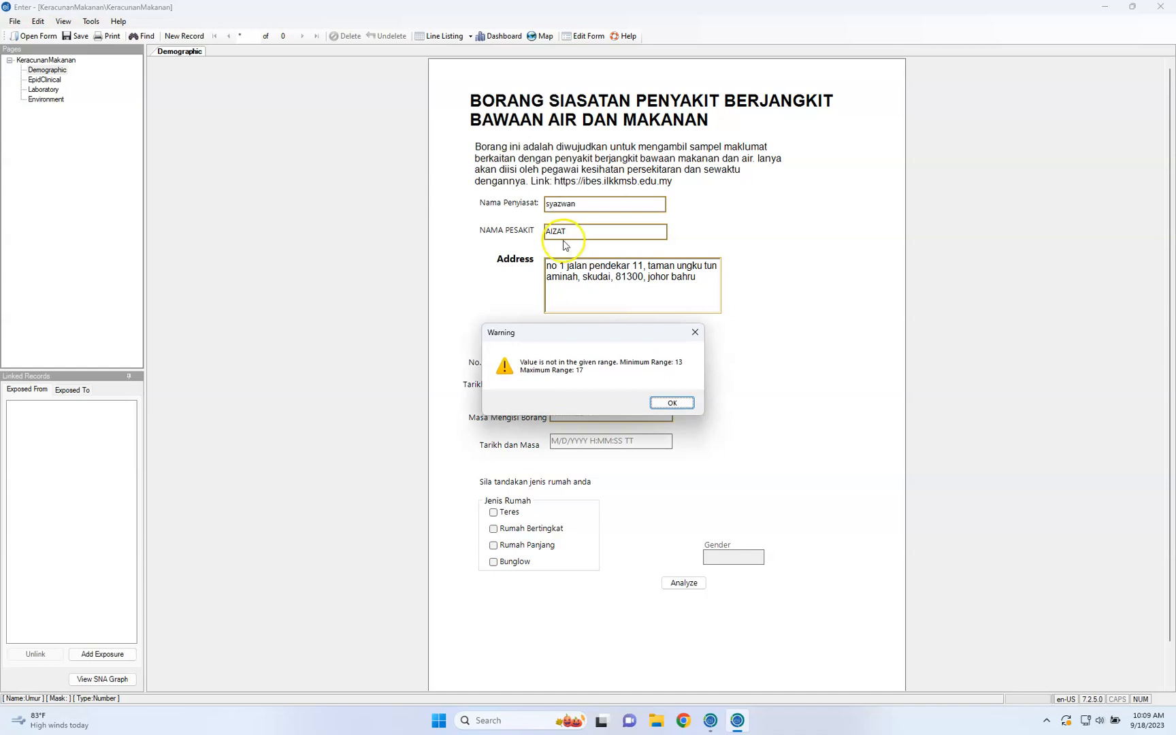
click(673, 403)
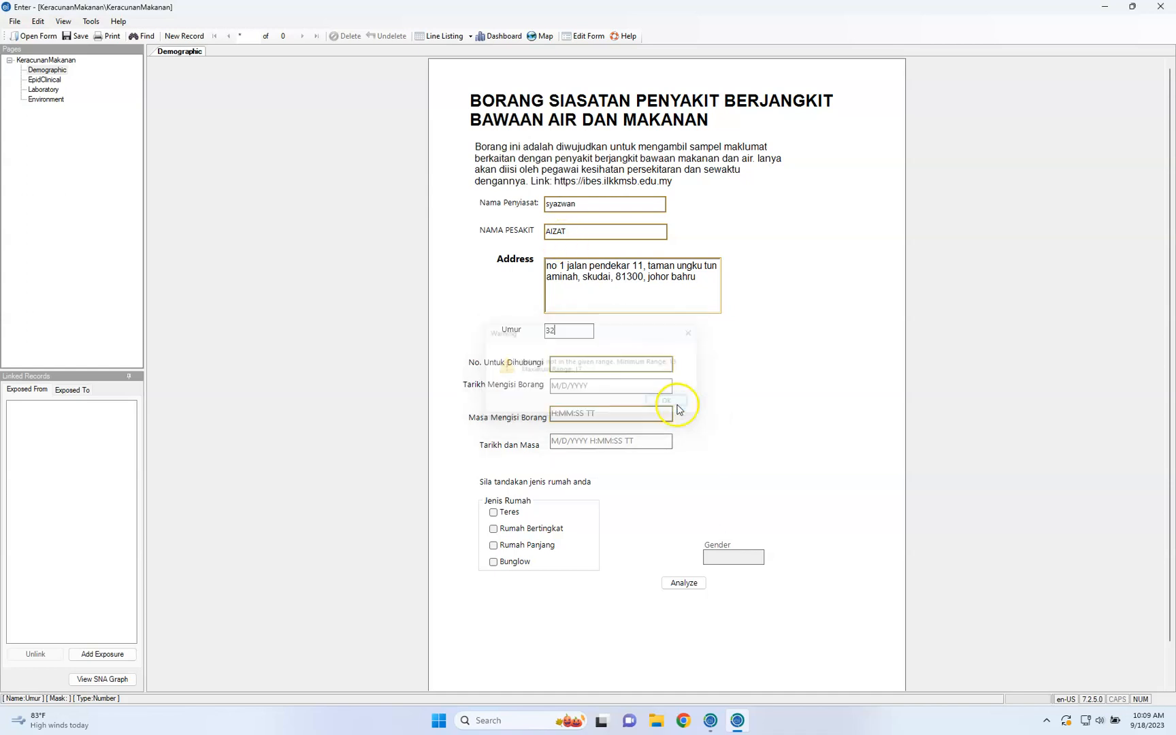
Set the Umur field to 16
key(BackSpace)
key(BackSpace)
text(16)
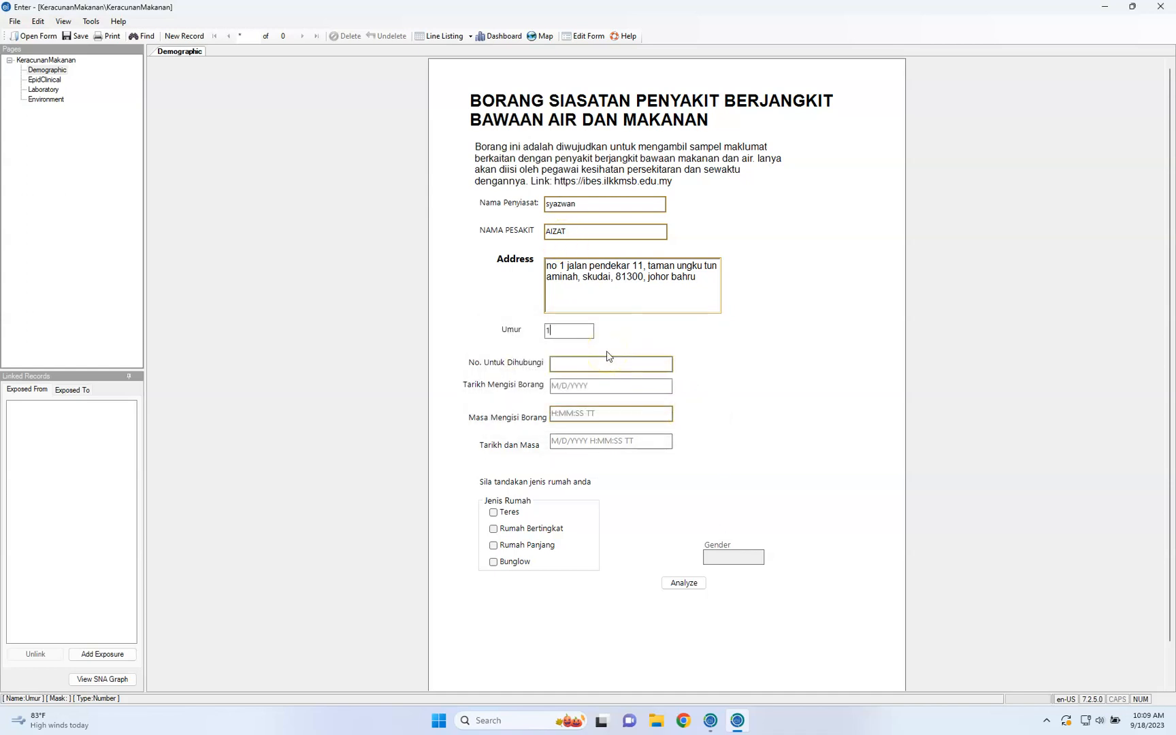
key(Tab)
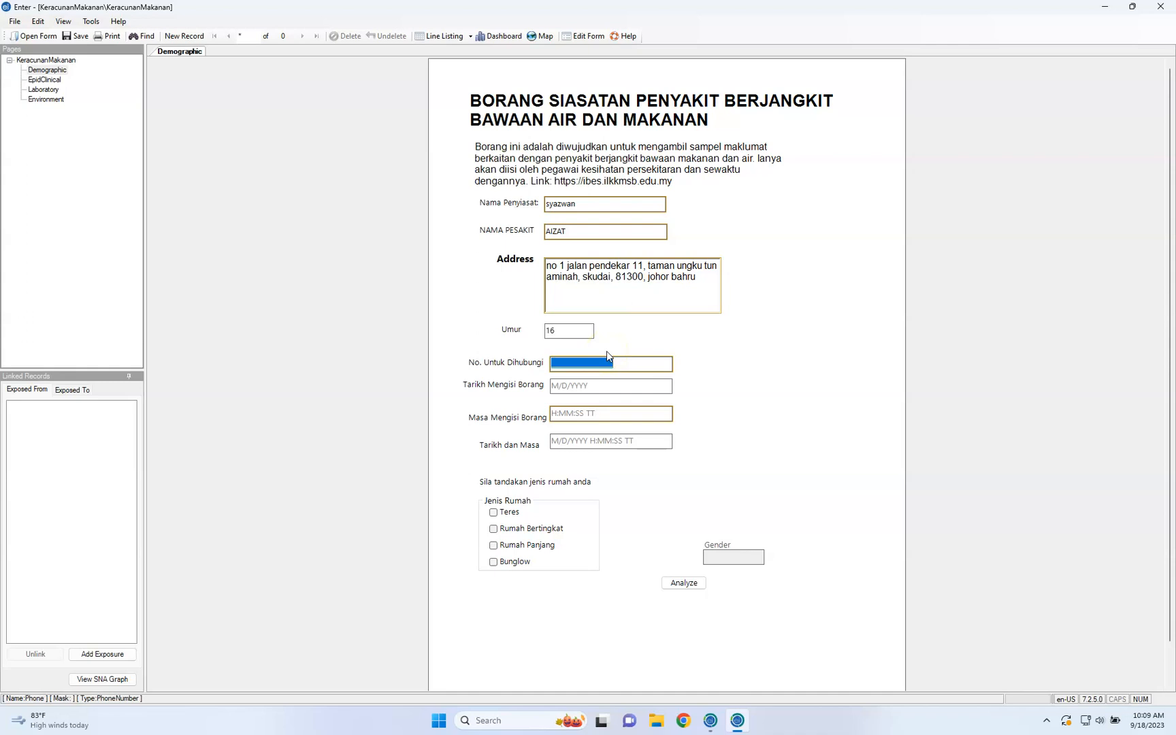
Enter the patient's phone number in No. Untuk Dihubungi
key(Tab)
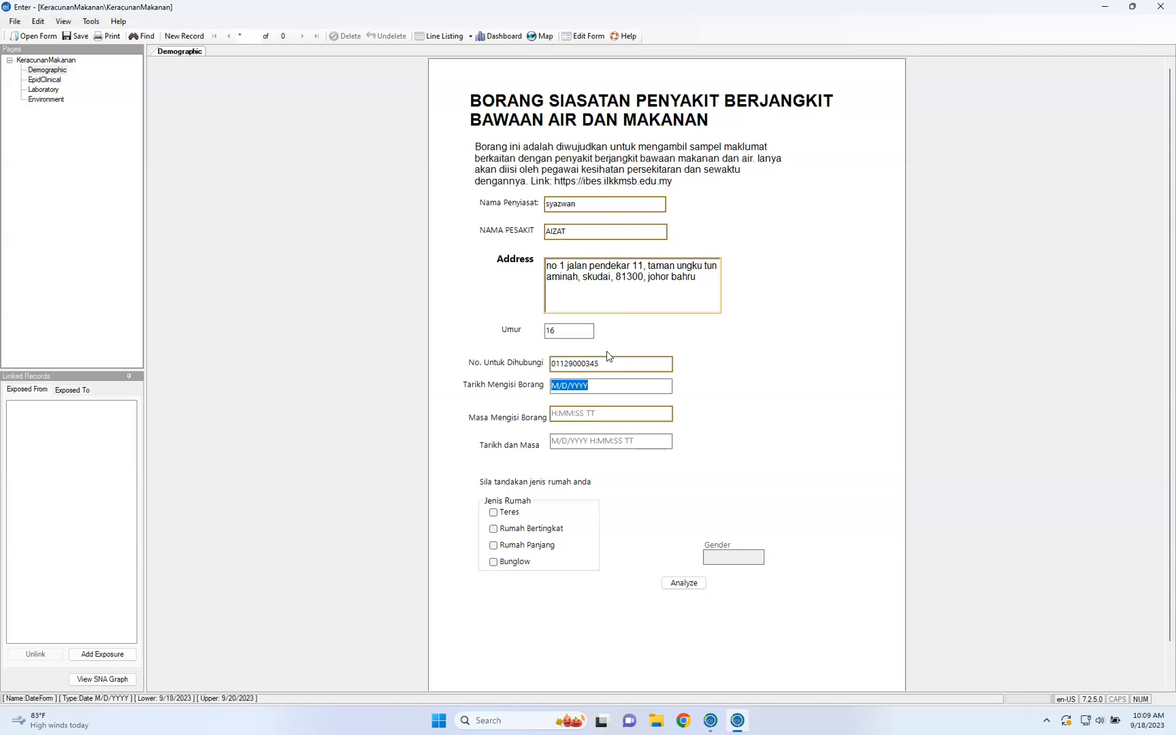
Set Tarikh Mengisi Borang to 9/18/2023 and Masa Mengisi Borang to 9:10:10 AM
text(0)
text(9/)
text(18)
text(3)
key(Tab)
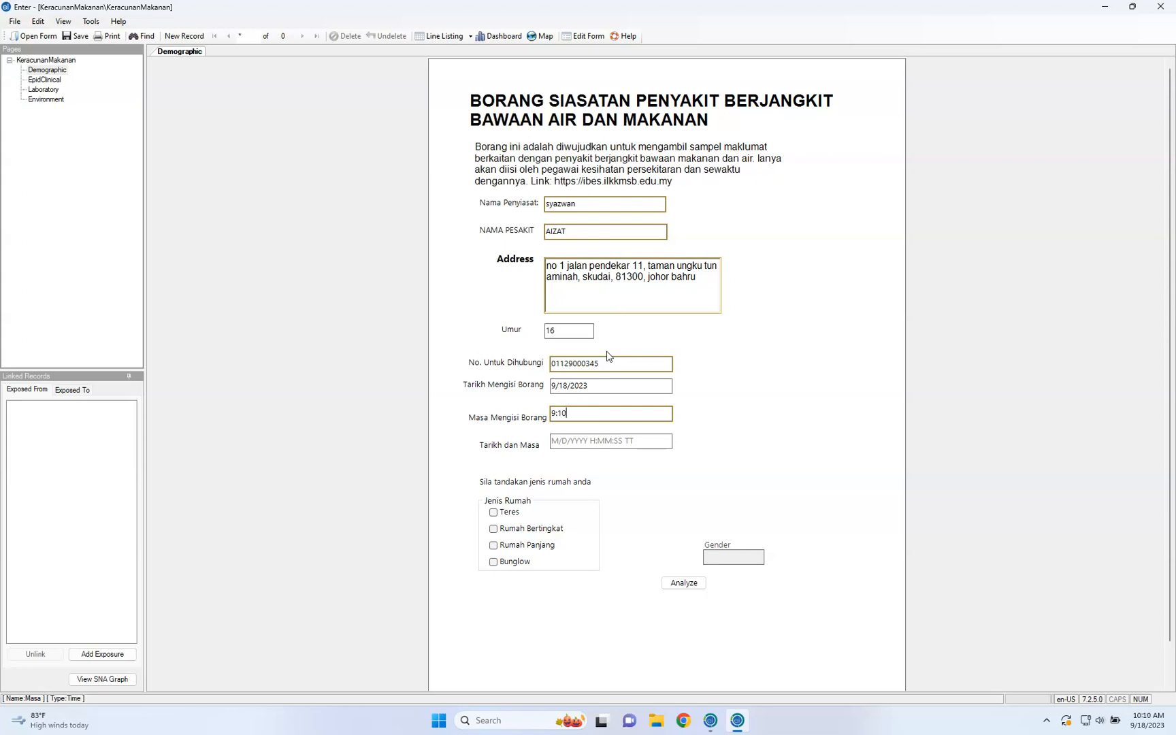
text(9:10:10)
key(Tab)
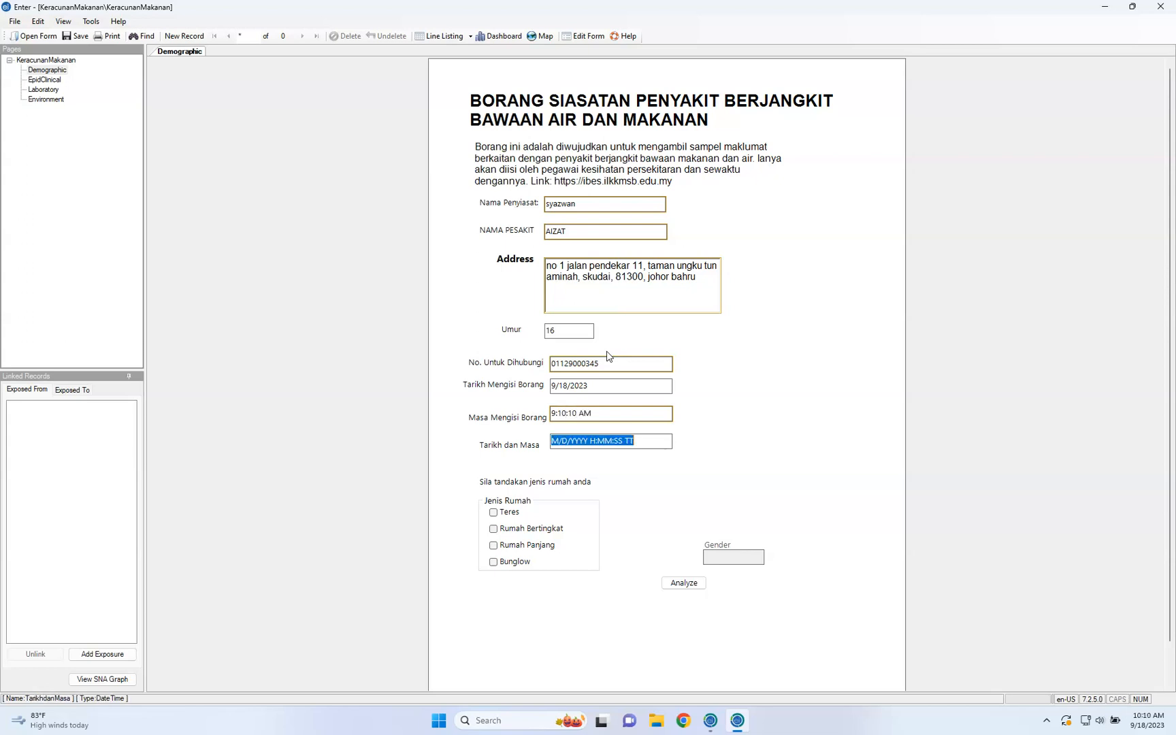
Set Tarikh dan Masa to 9/18/2023 10:10:04 AM and tick Teres under Jenis Rumah
click(563, 439)
click(575, 511)
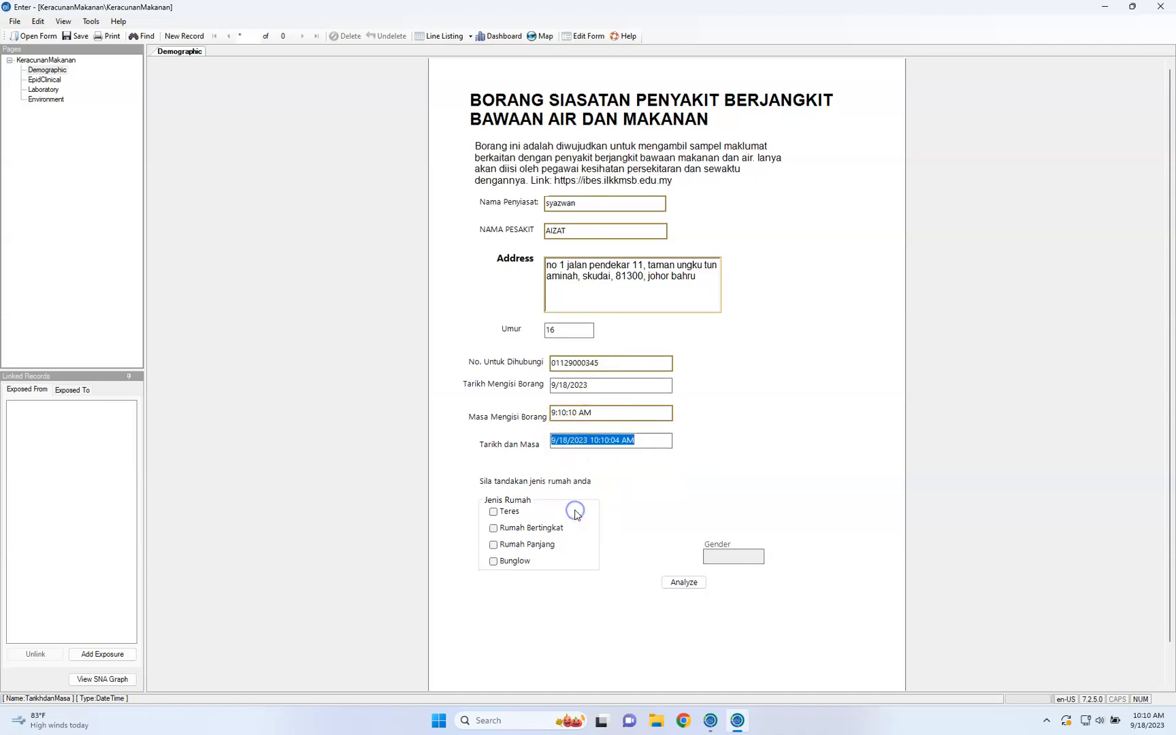
click(620, 476)
click(621, 440)
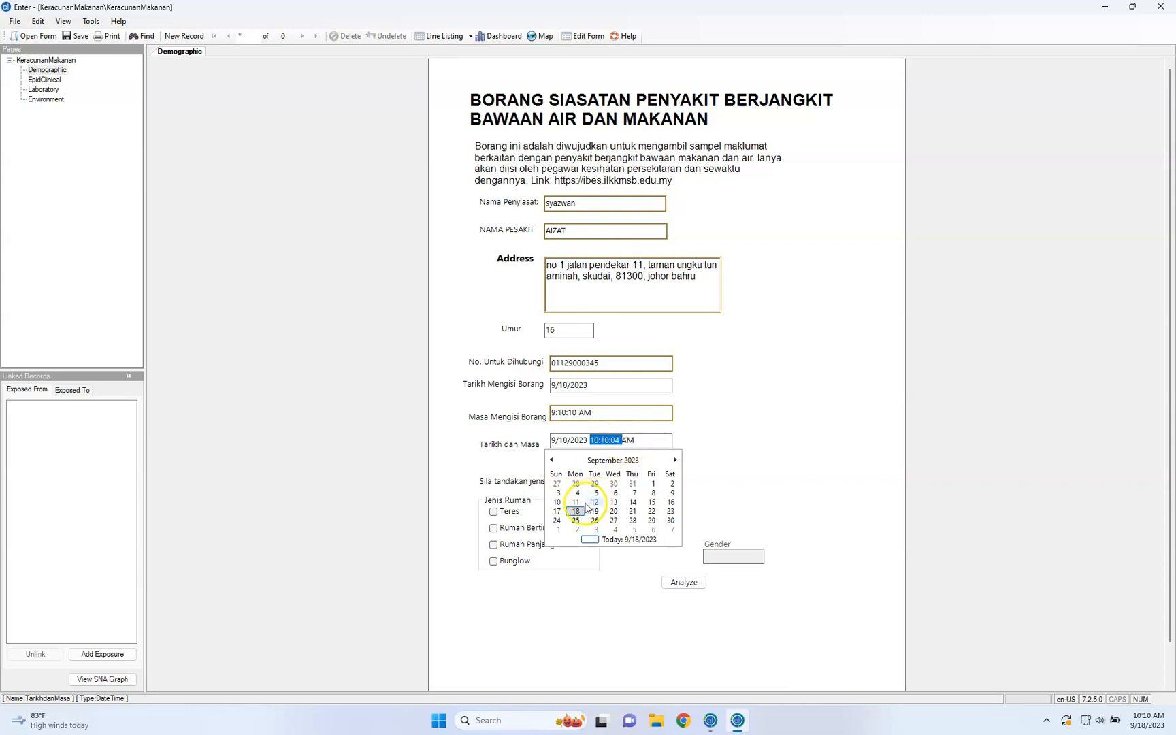
click(576, 511)
click(619, 488)
click(493, 512)
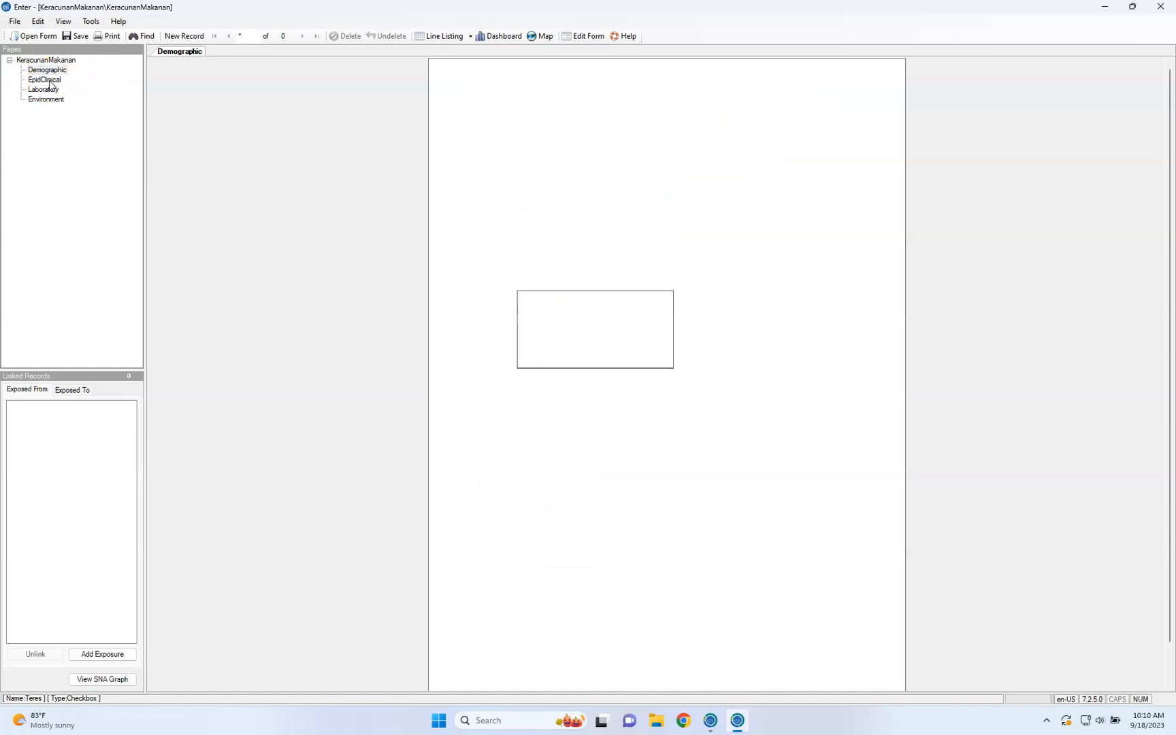
On the EpidClinical page, set Symptom Muntah to Yes, Symptom Cirit to No and Gender to female
click(677, 140)
click(664, 163)
click(678, 166)
click(667, 190)
click(553, 215)
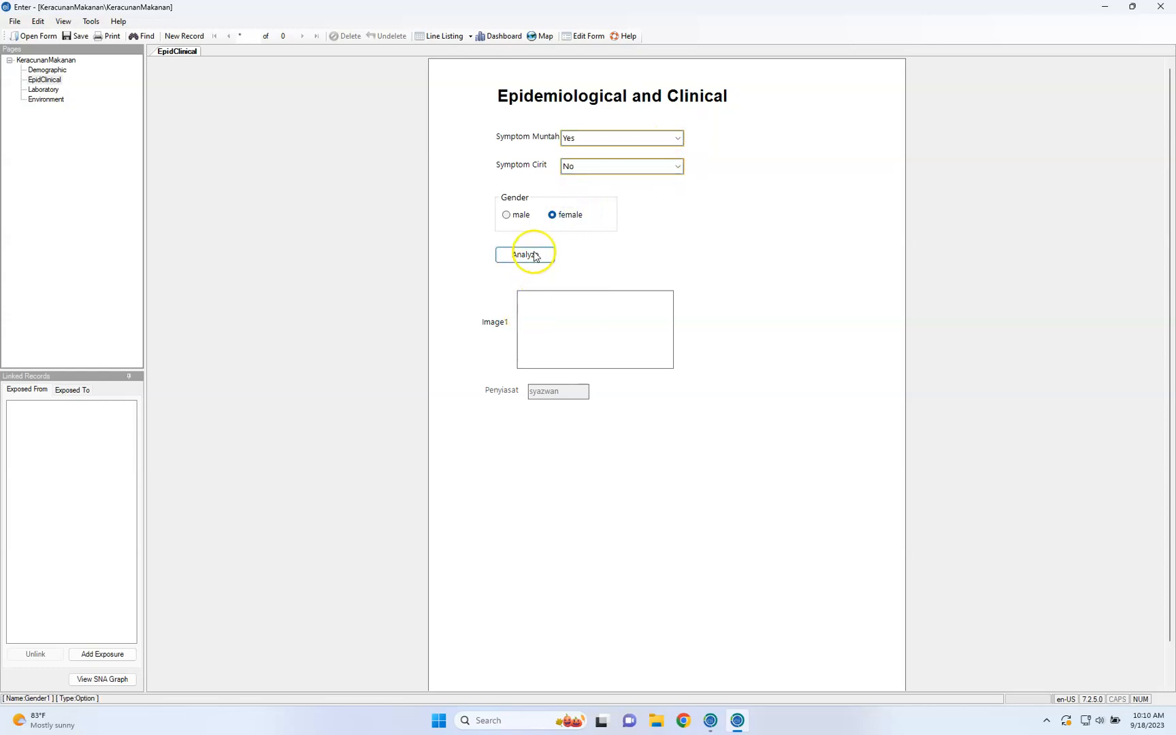
Open the file selection for Image1, cancel it without choosing an image, and go to the Laboratory page
click(534, 307)
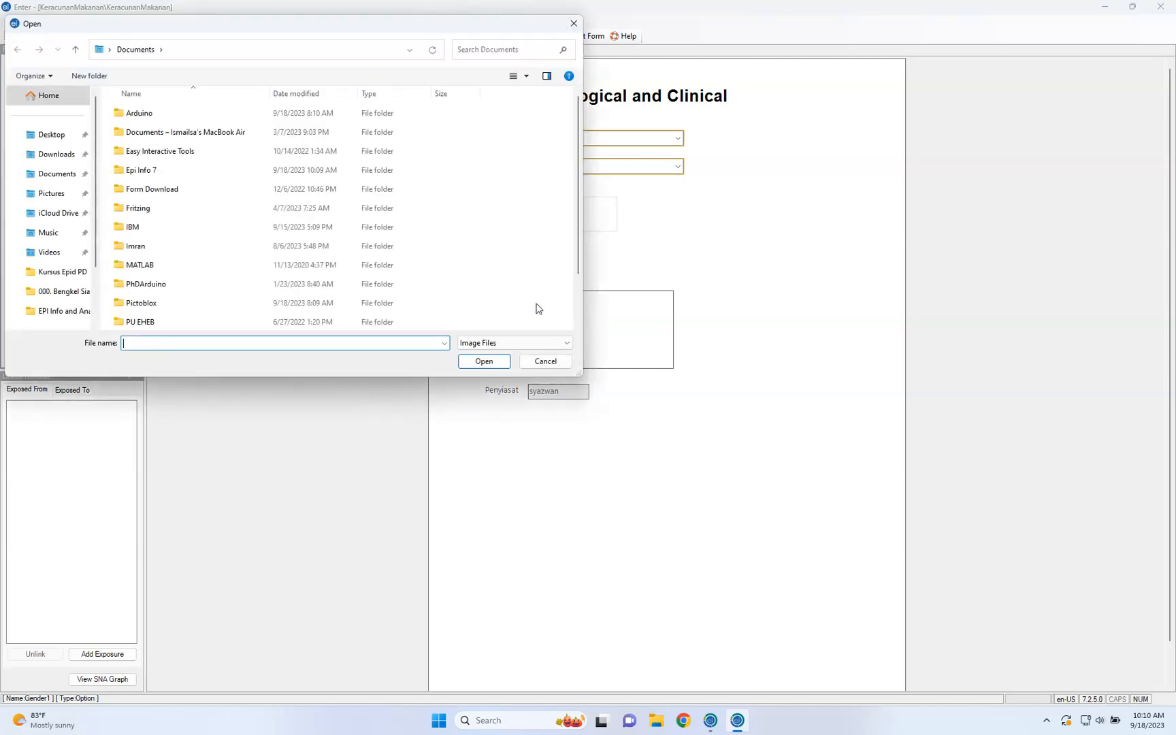
click(546, 361)
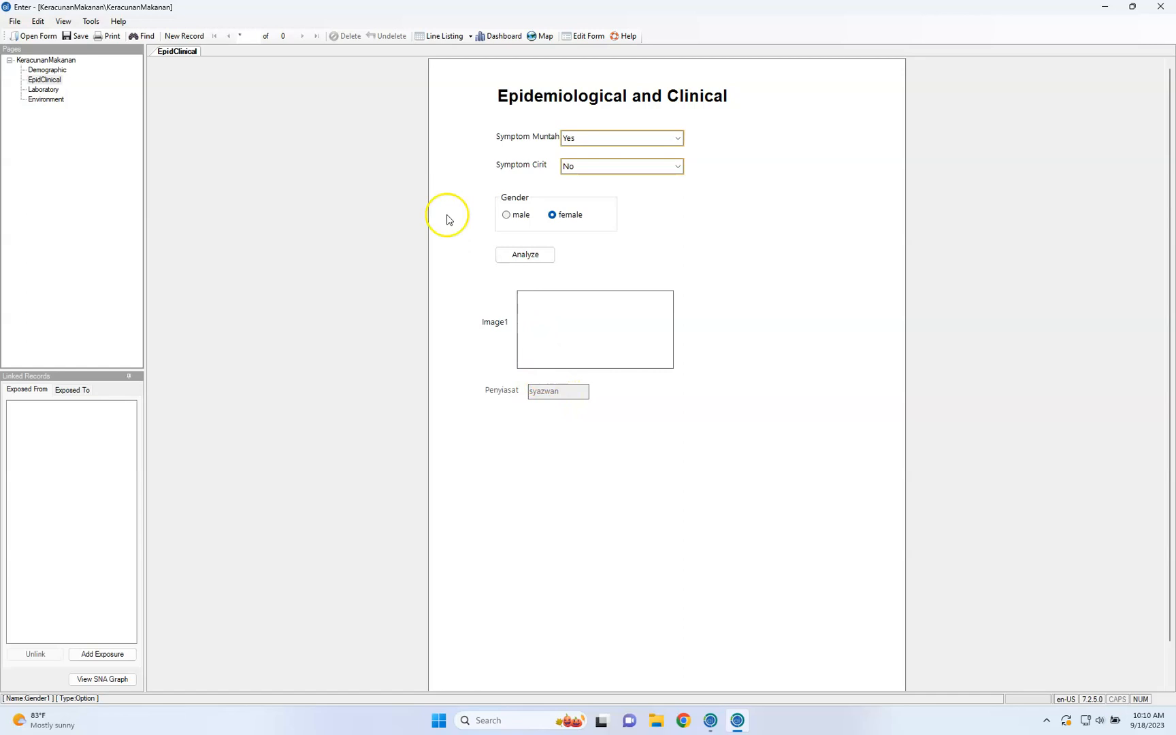
click(49, 91)
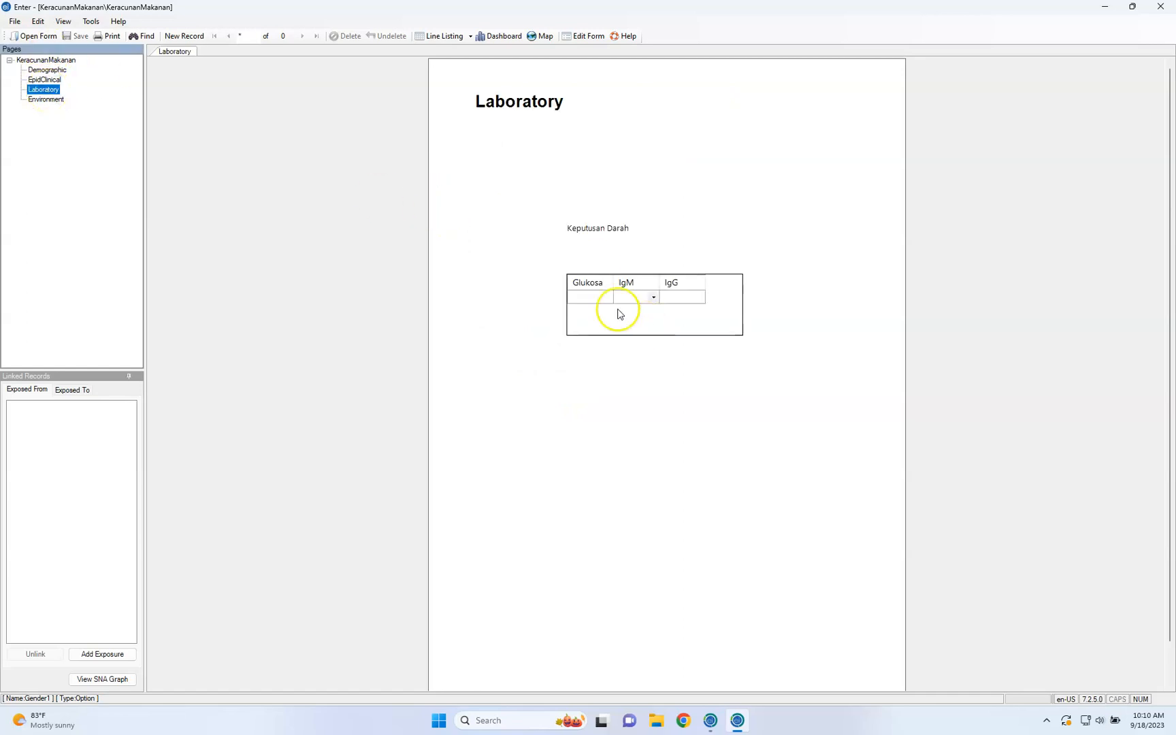
Fill the first row of the Keputusan Darah grid with Glukosa 4.5, IgM Yes and IgG 9/18/2023
click(602, 301)
click(597, 299)
text(1)
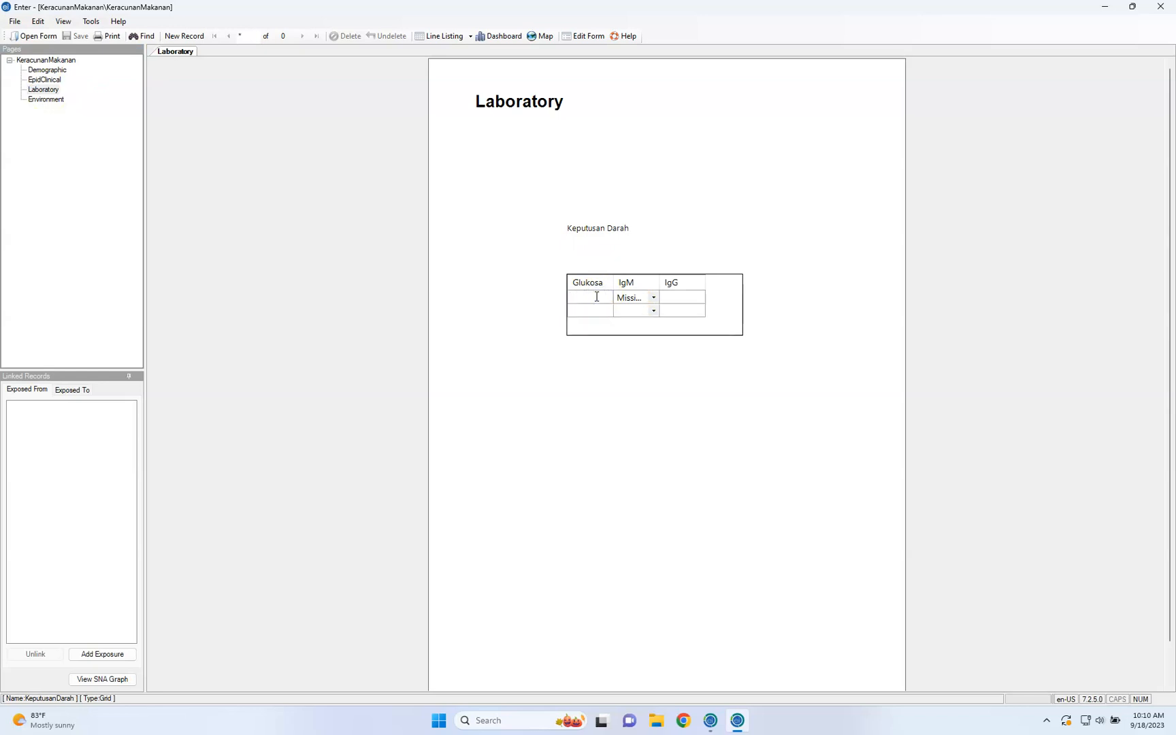
click(655, 298)
click(654, 298)
click(643, 310)
click(678, 301)
click(679, 300)
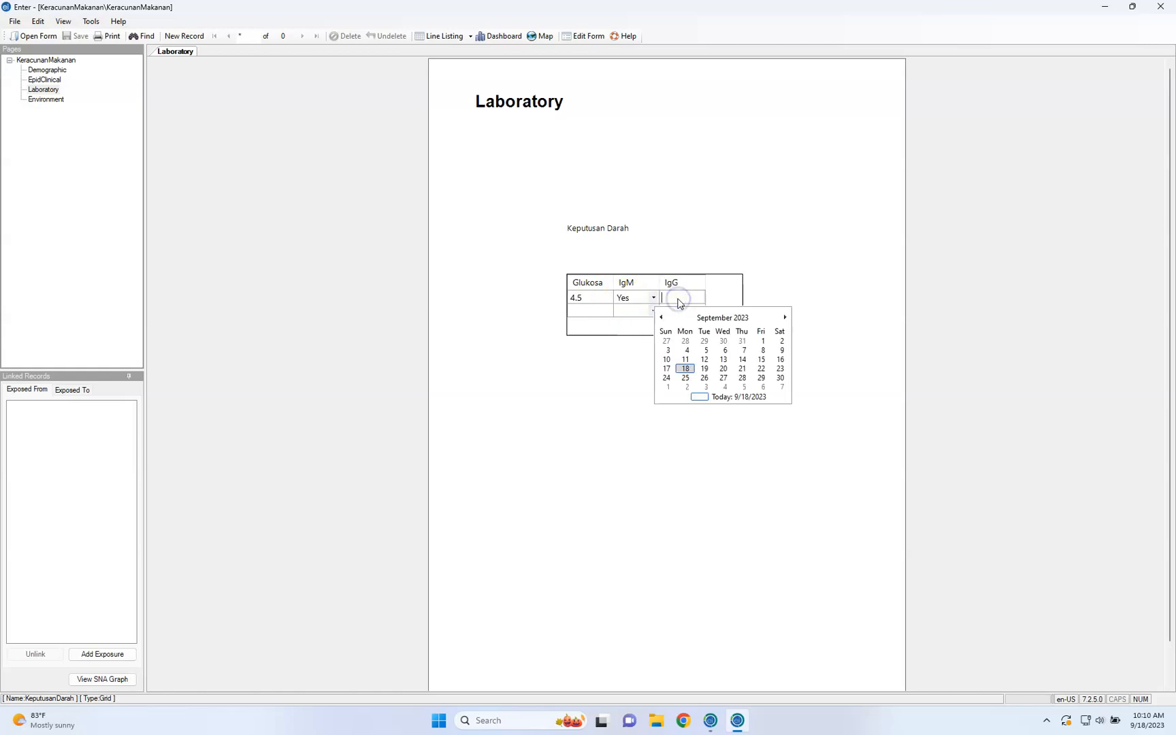
click(687, 369)
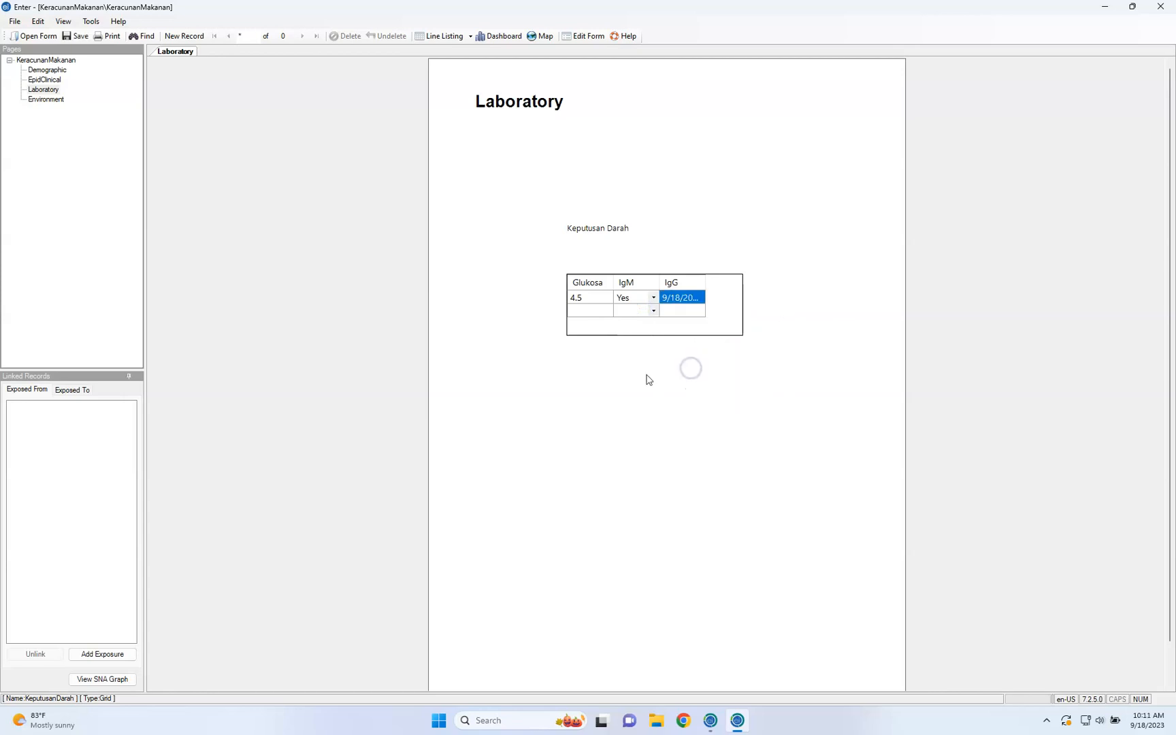
click(584, 311)
click(580, 310)
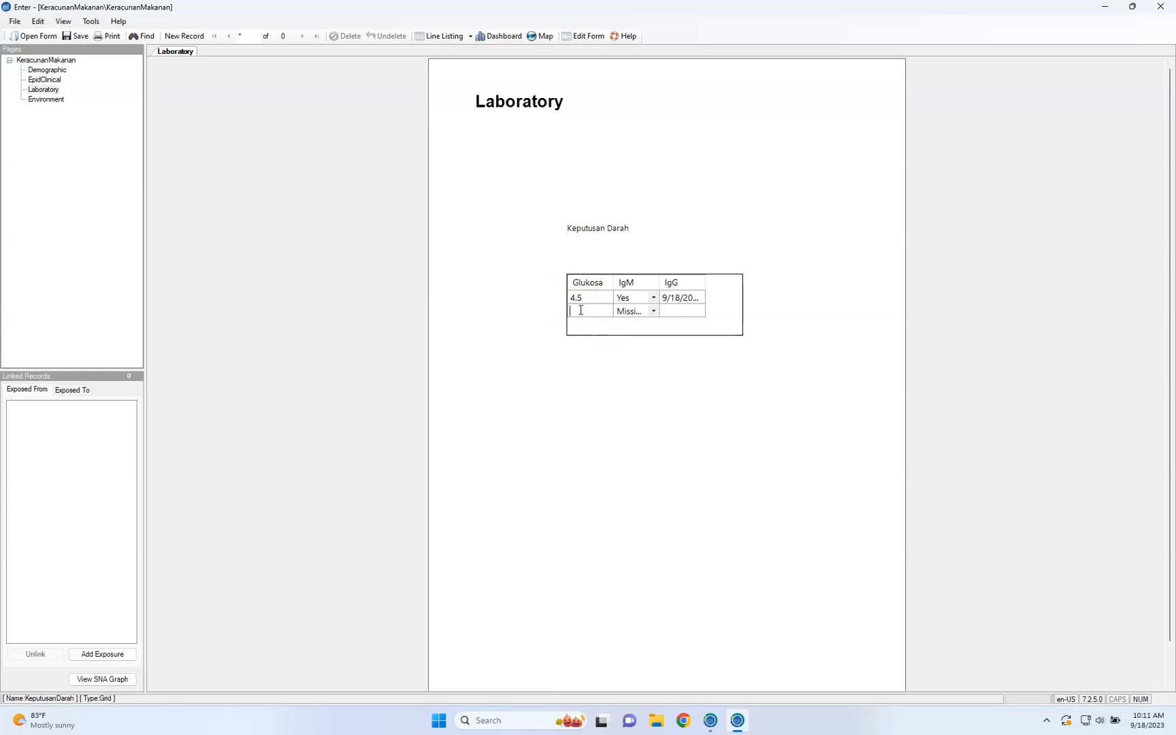
click(531, 257)
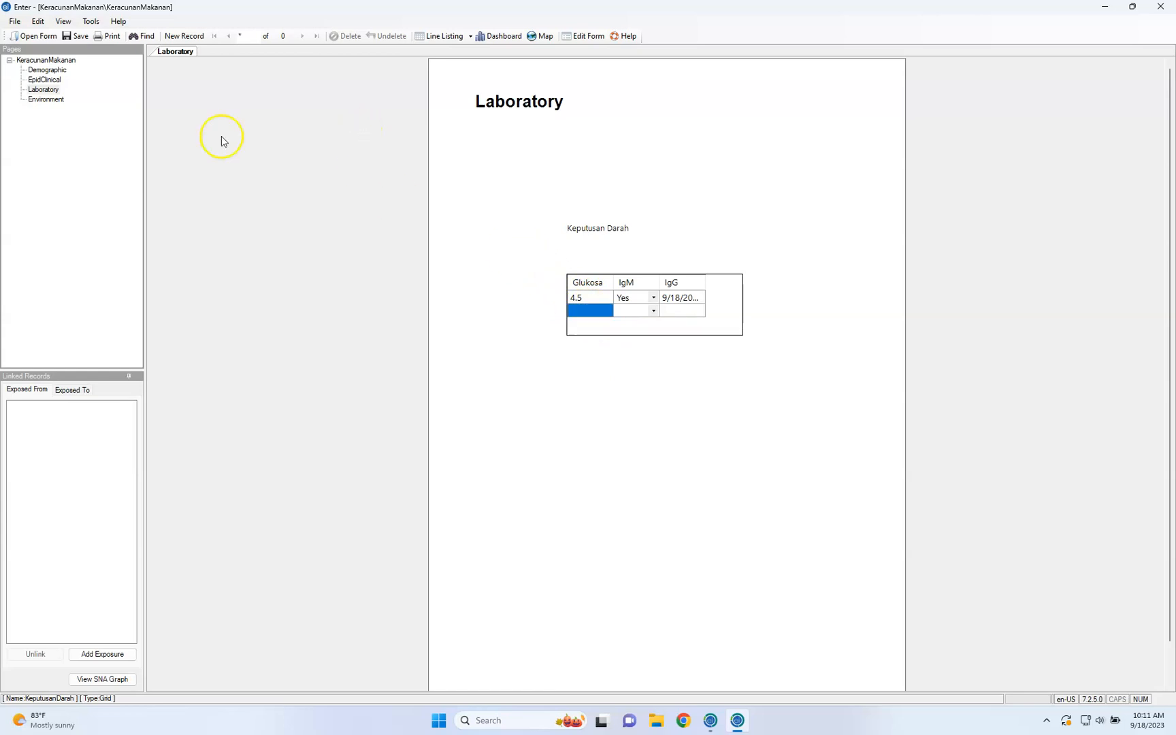
On the Environment page, set Jenis Sampel to Bunyi and Jenis Sampel Kedua to Makanan, and check the Test Result choices
click(46, 100)
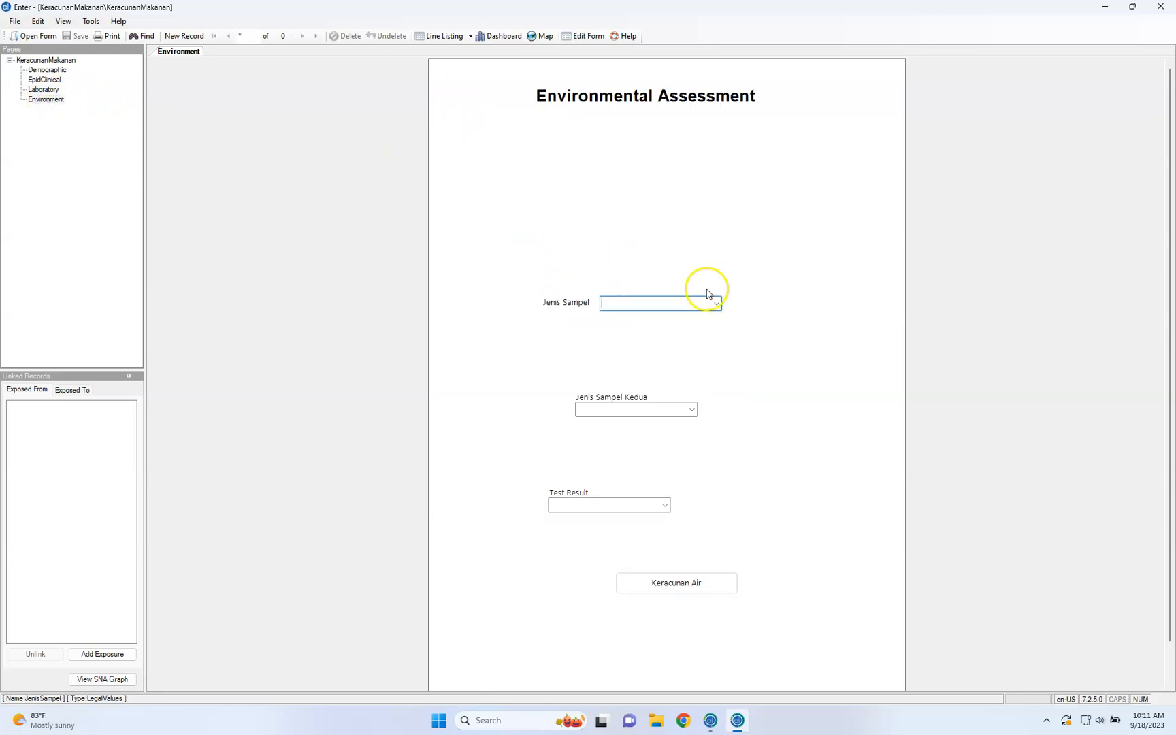
click(716, 303)
click(704, 328)
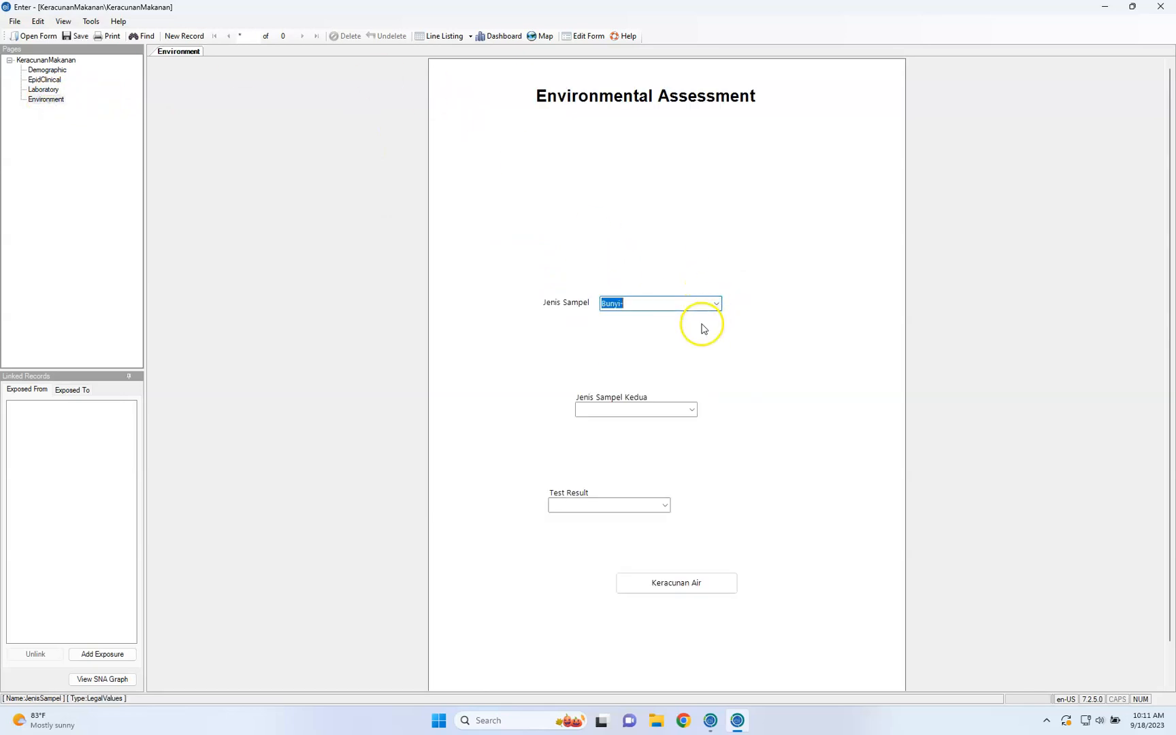
click(691, 410)
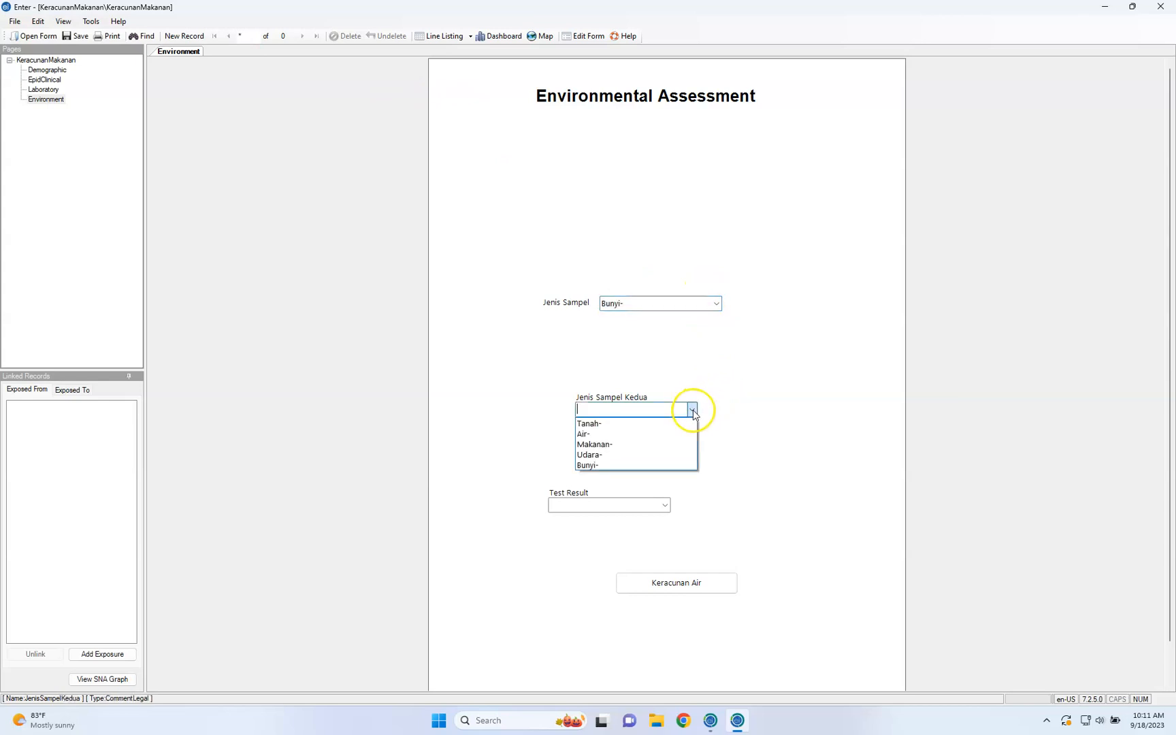
click(674, 443)
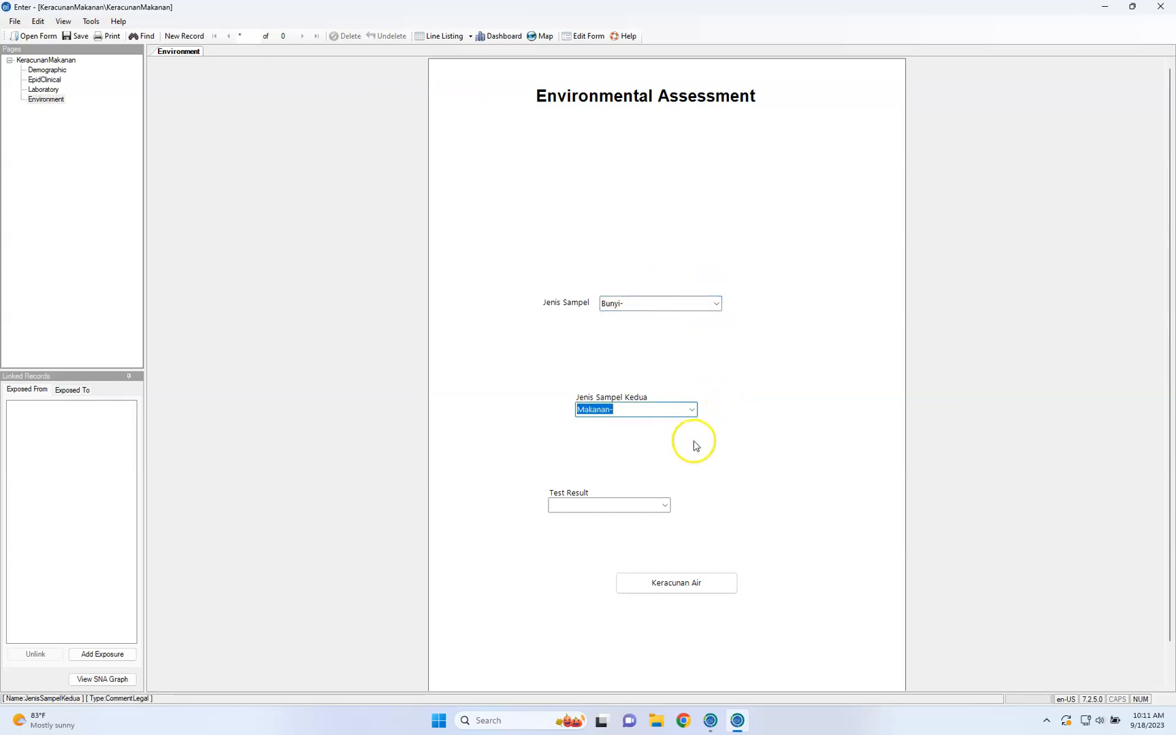
click(666, 508)
click(678, 518)
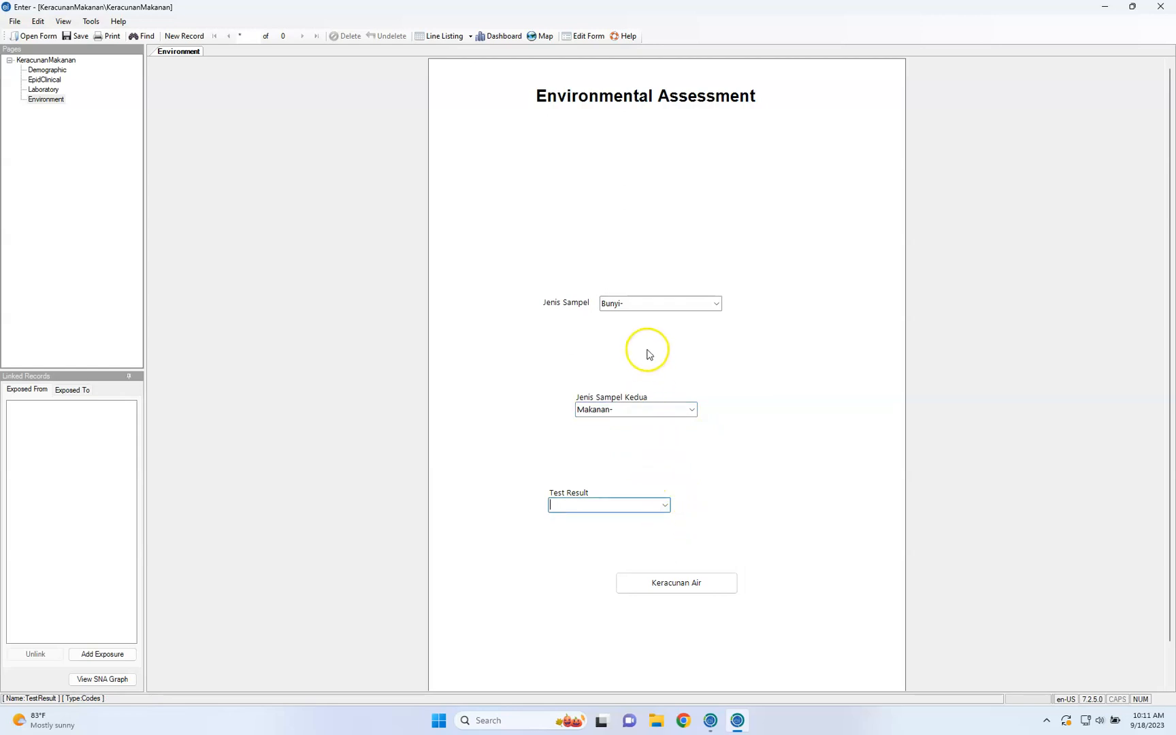
Open the related Keracunan Air form from the Environment page and return to the KeracunanMakanan form
click(673, 584)
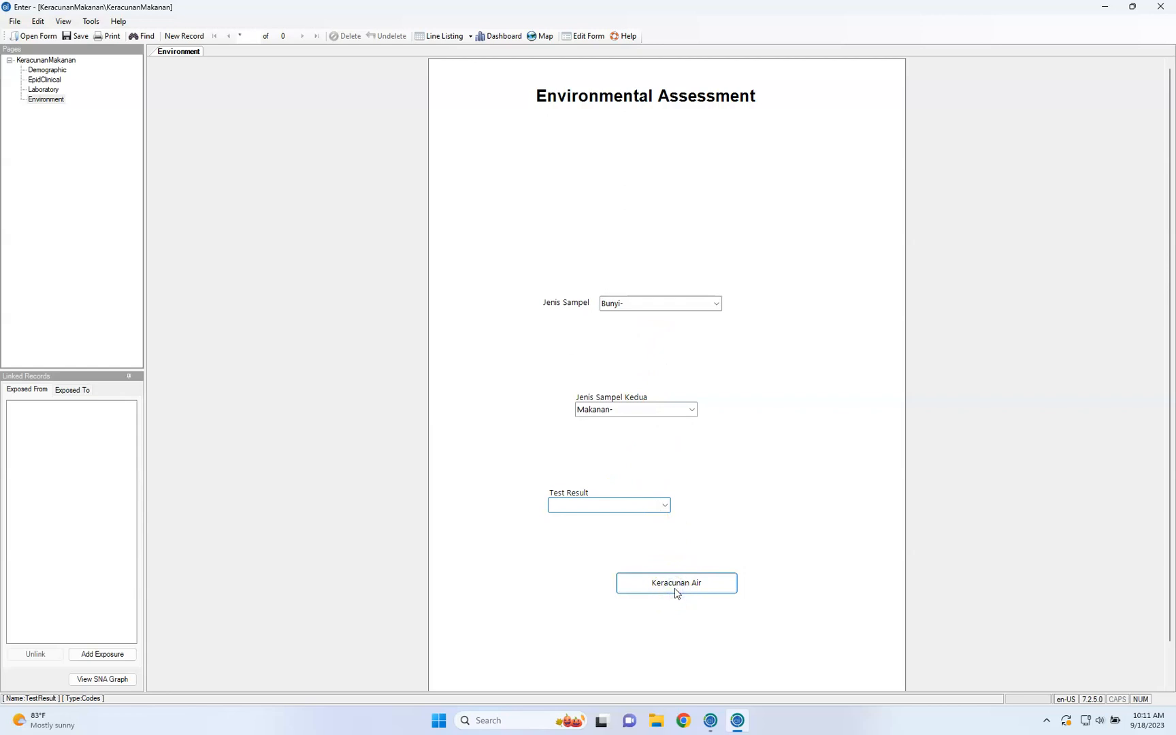
click(677, 589)
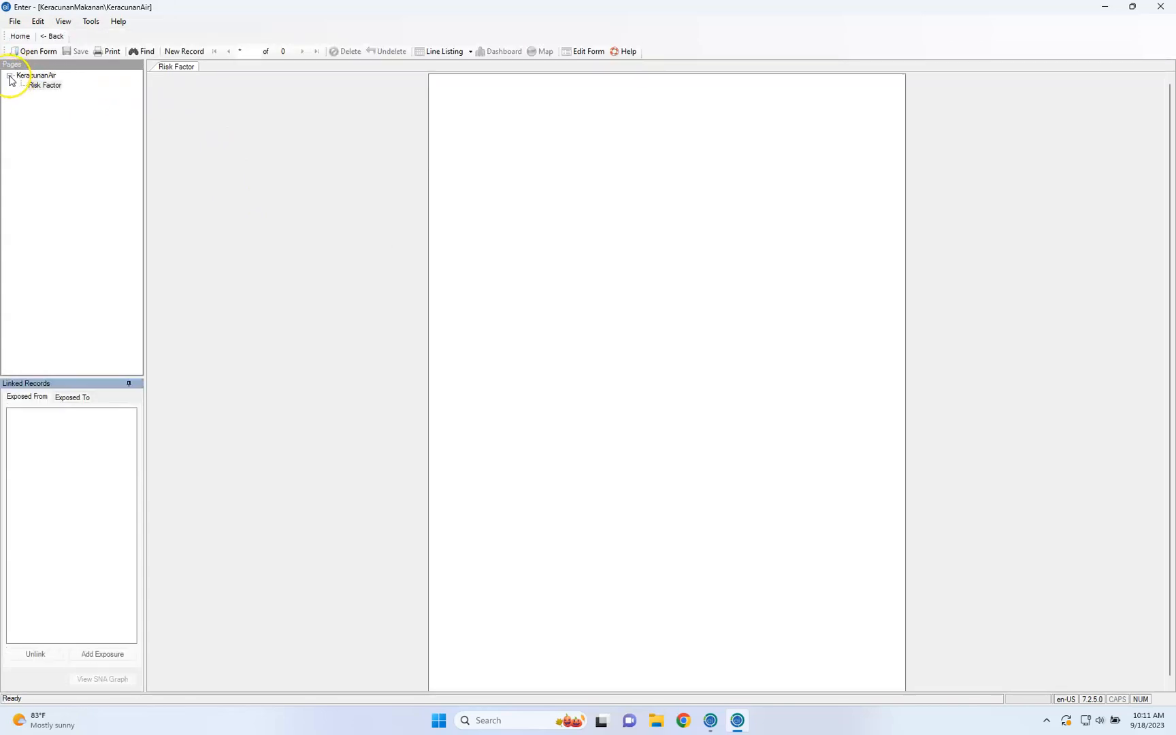
click(48, 36)
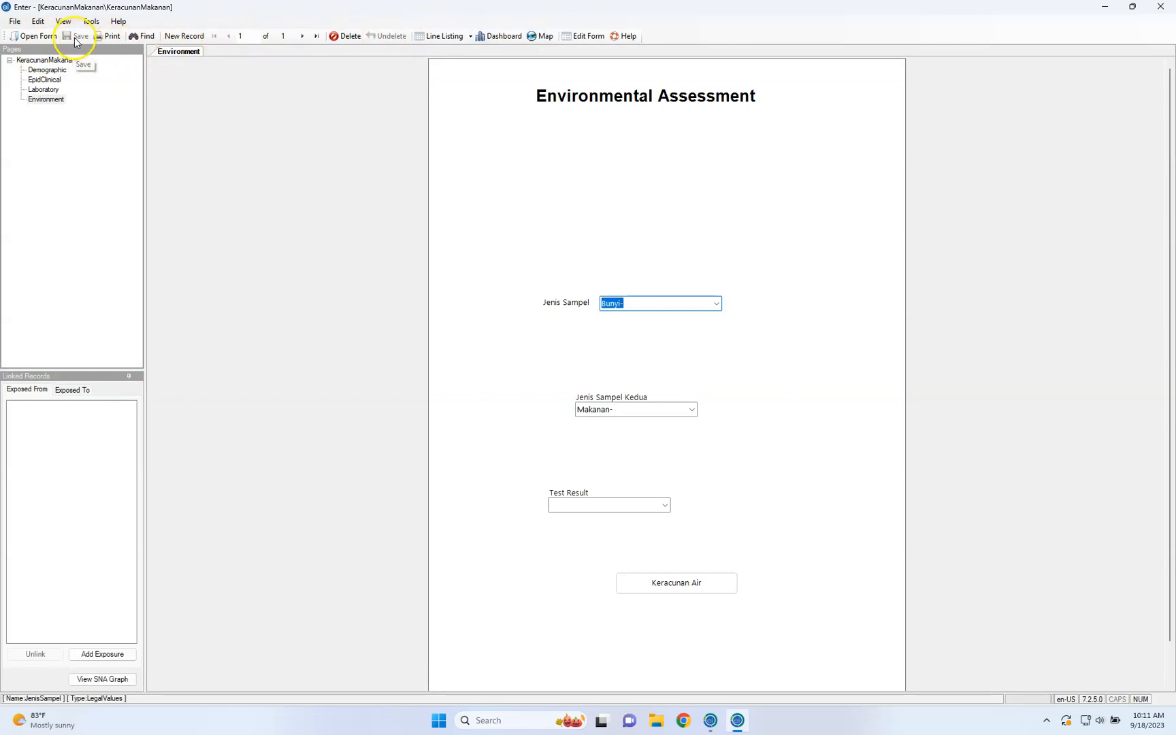
Review the saved record's entries on the Demographic and EpidClinical pages
click(300, 41)
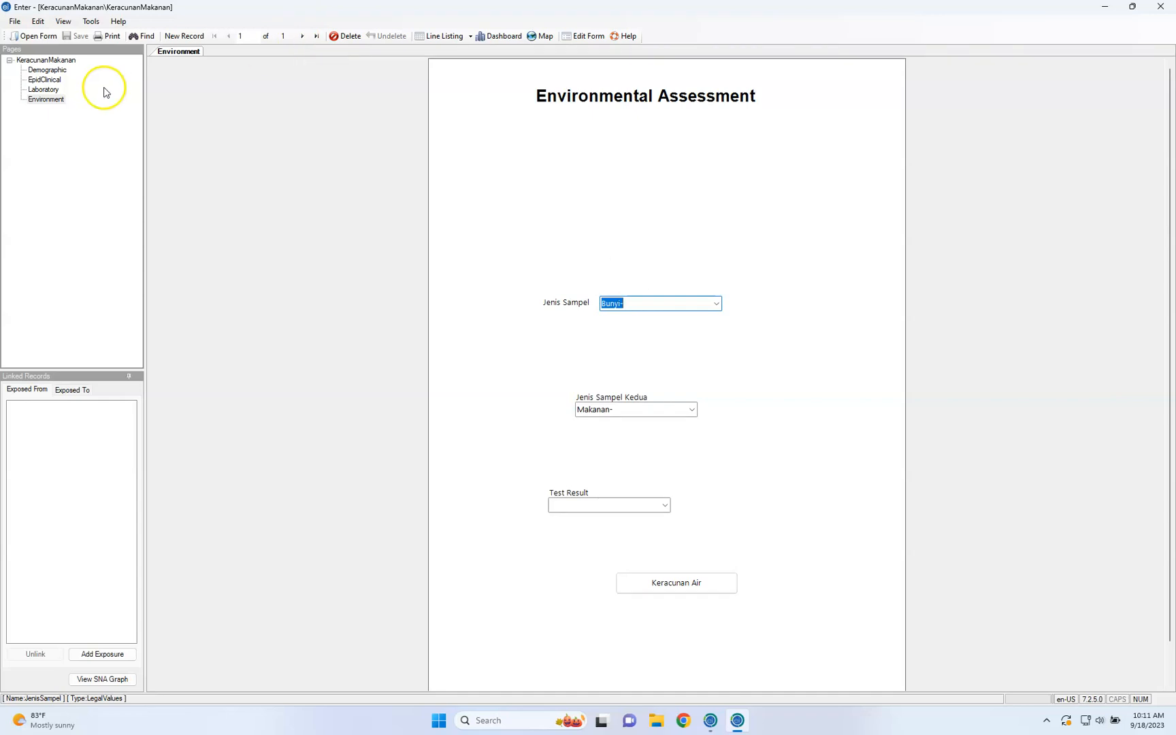
click(54, 71)
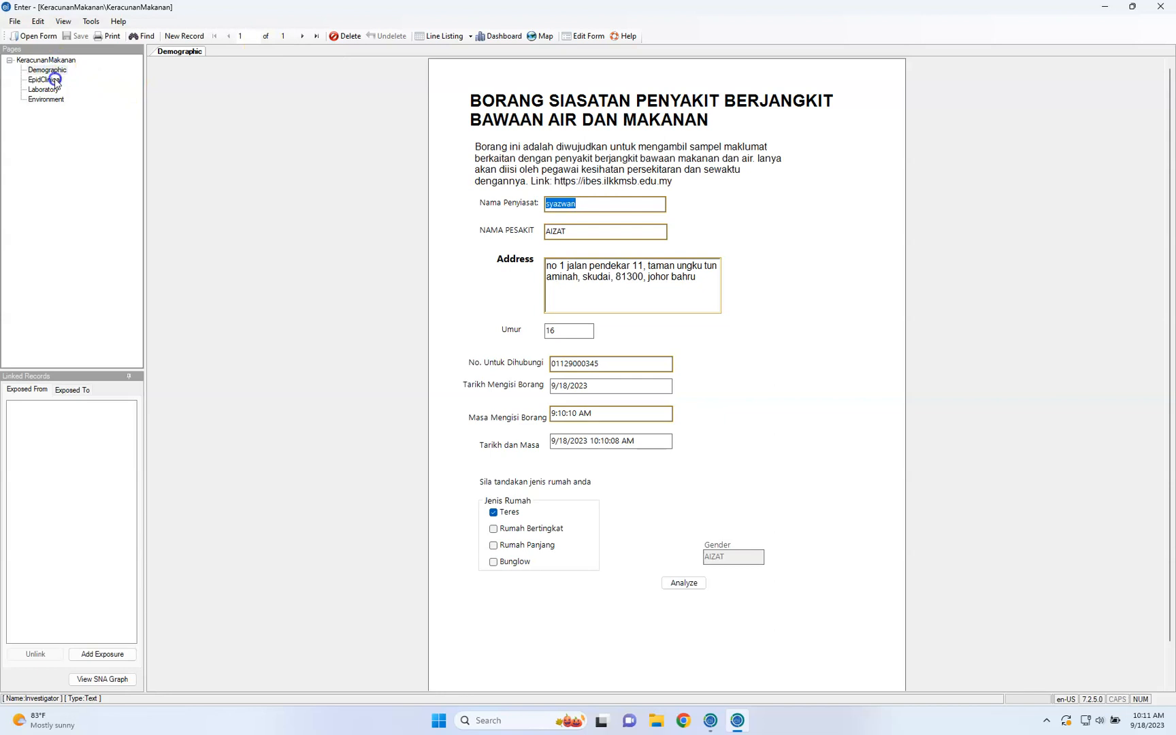
click(55, 80)
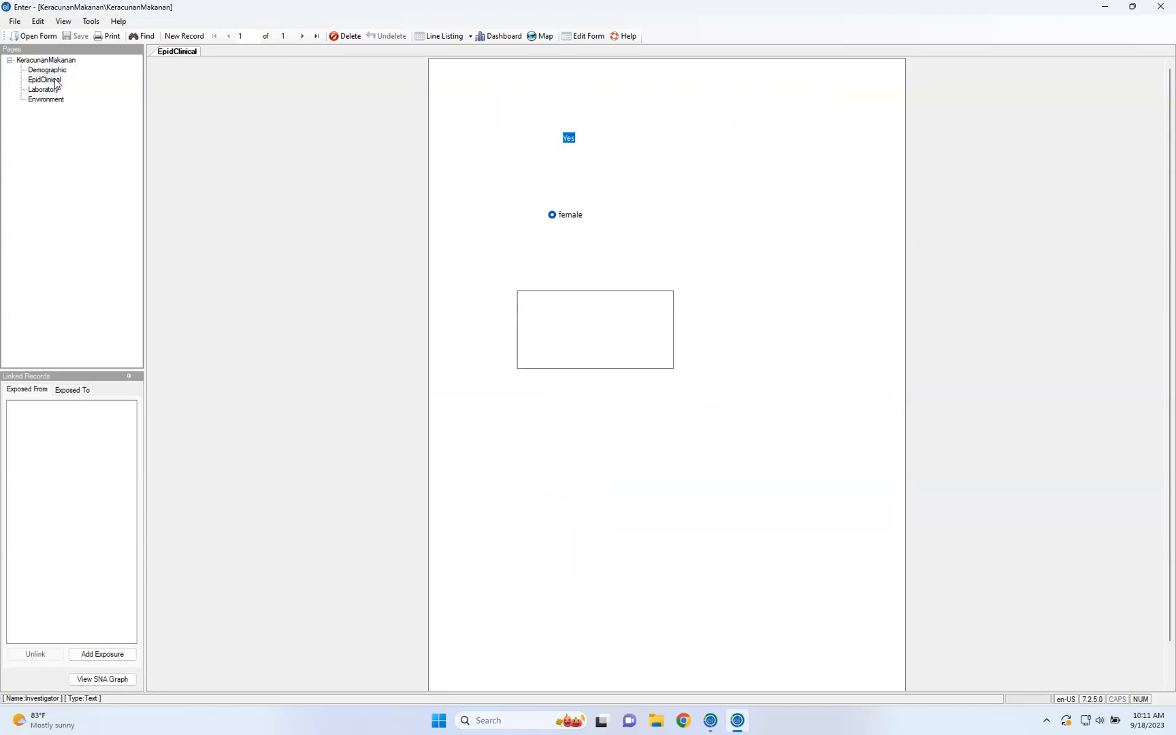
click(65, 500)
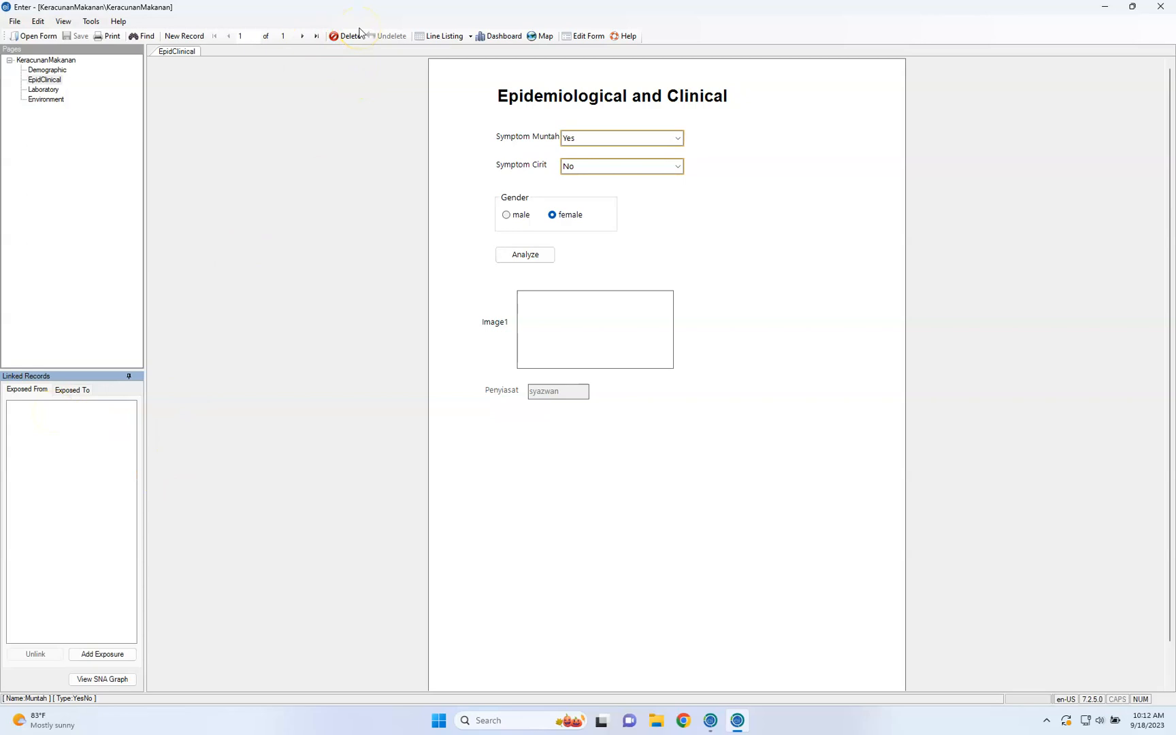
Display the line listing of the records, look across all its columns, and close it
click(454, 41)
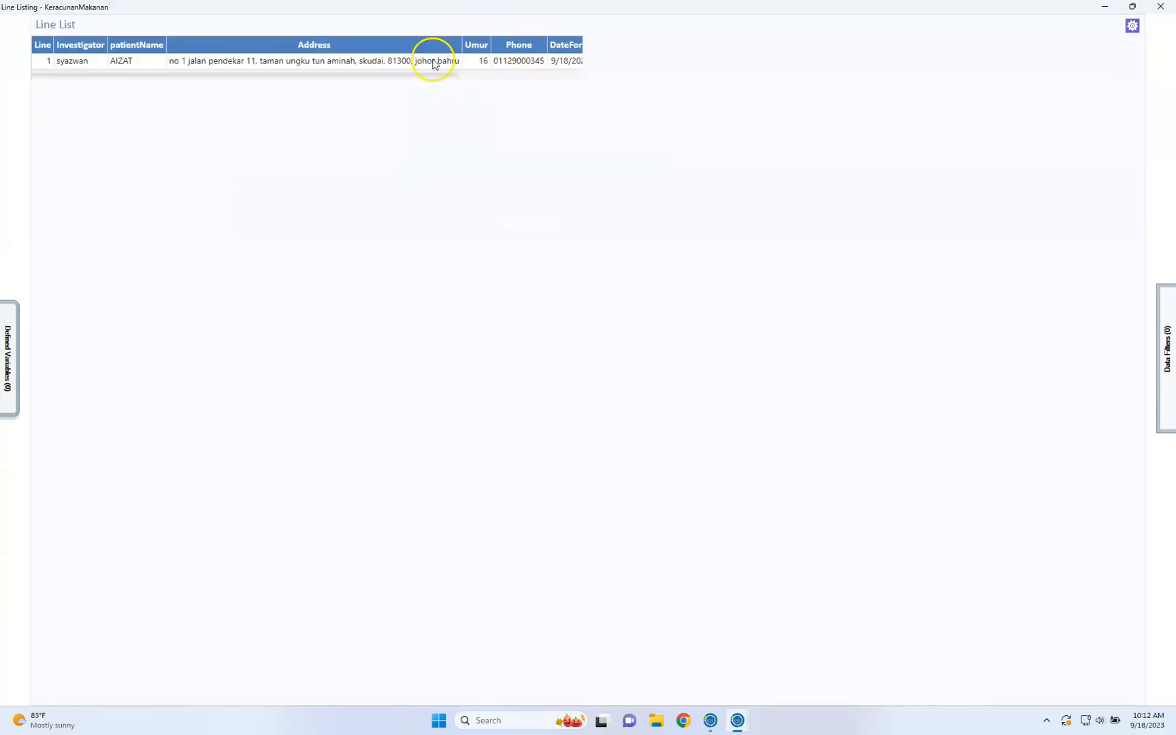
drag(432, 75, 560, 82)
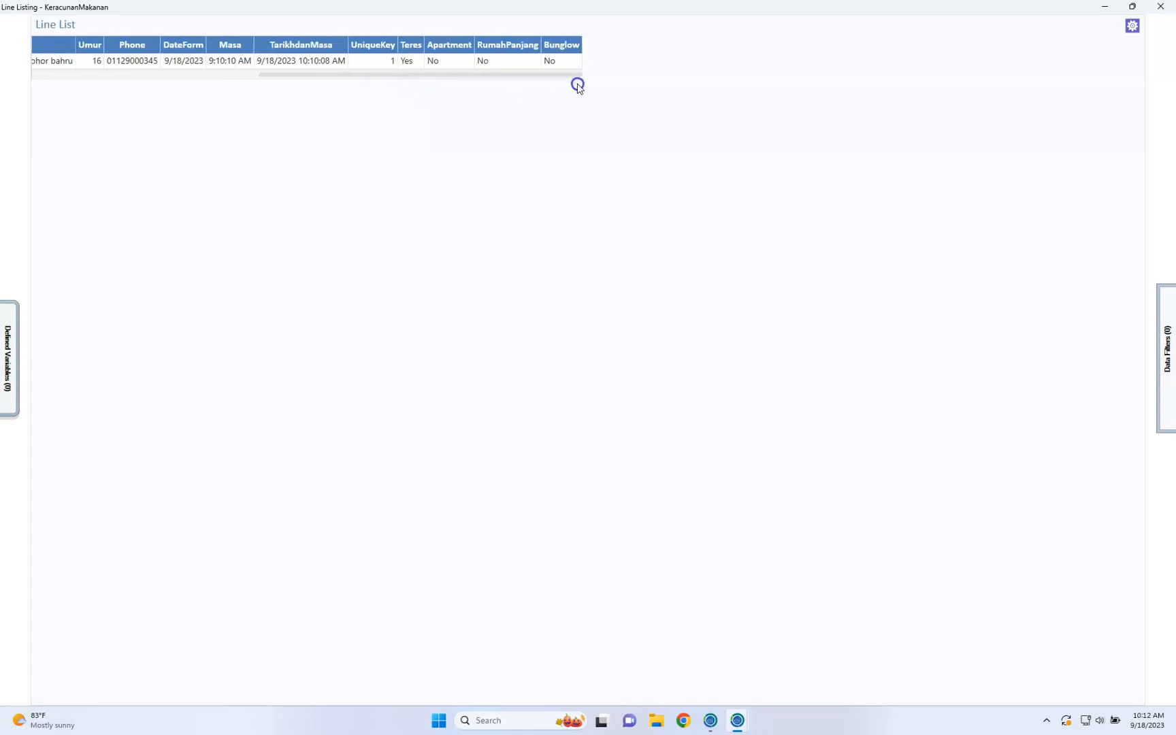
drag(480, 83, 271, 105)
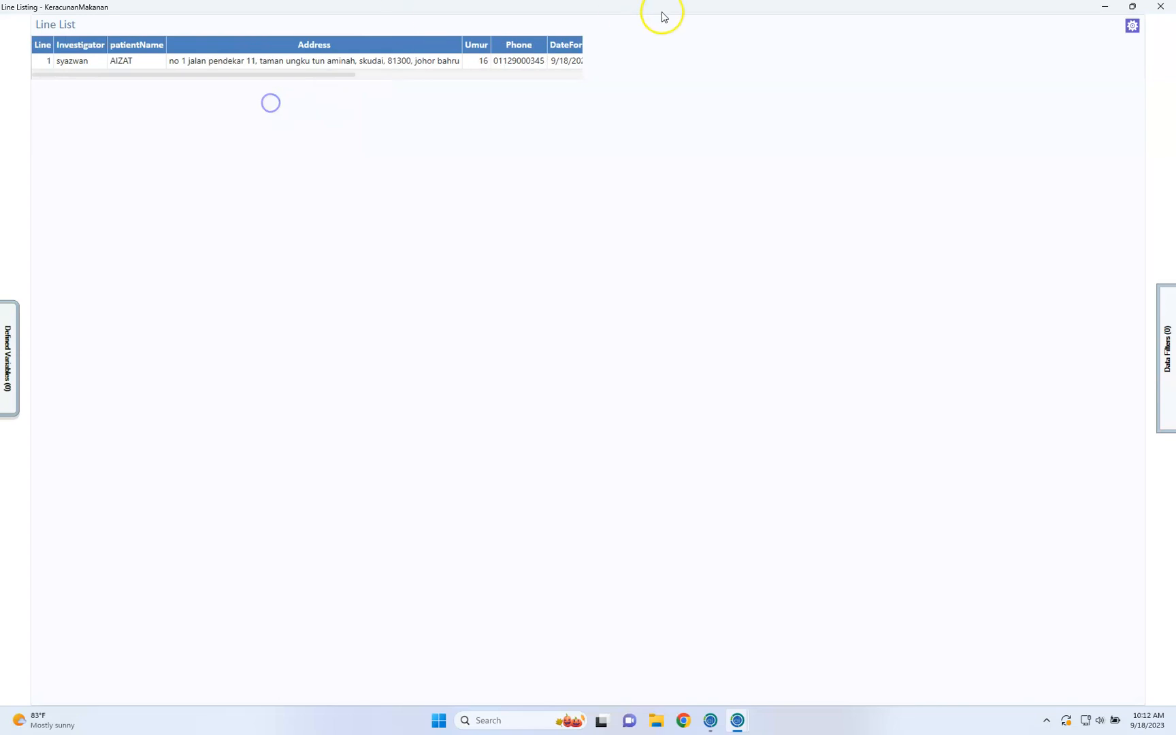
click(1162, 8)
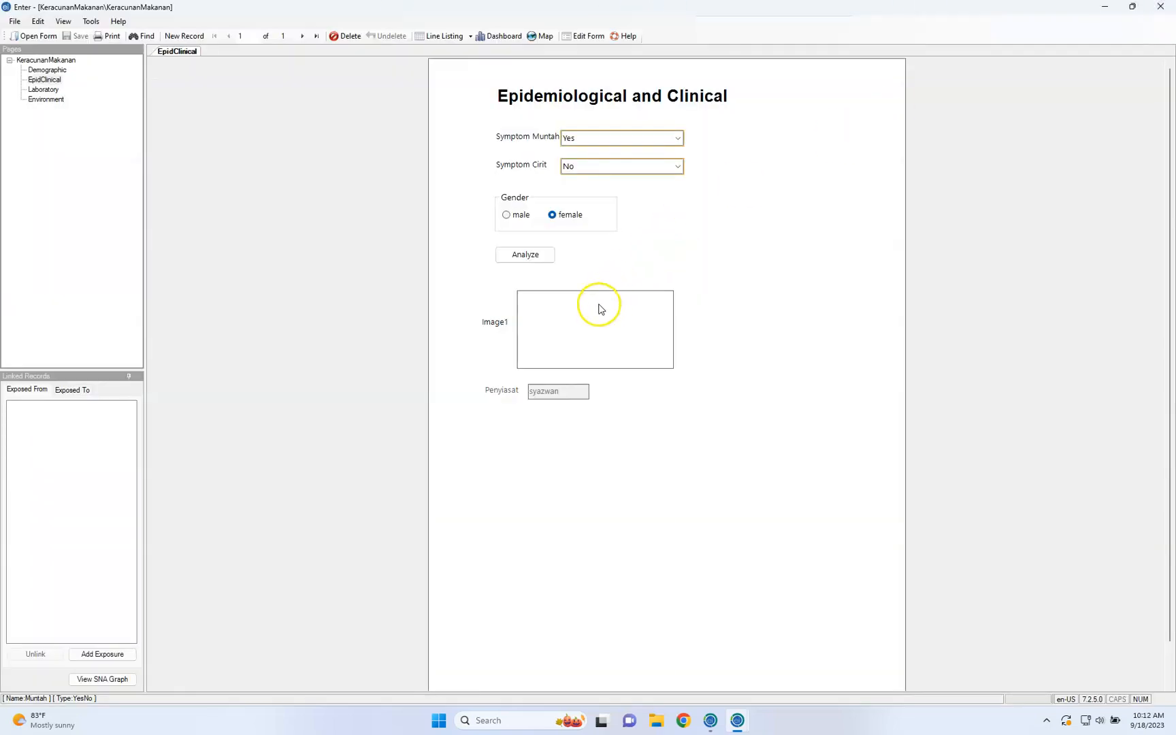
Try to find a picture for Image1 in the Pictures, Desktop and Documents folders
click(531, 304)
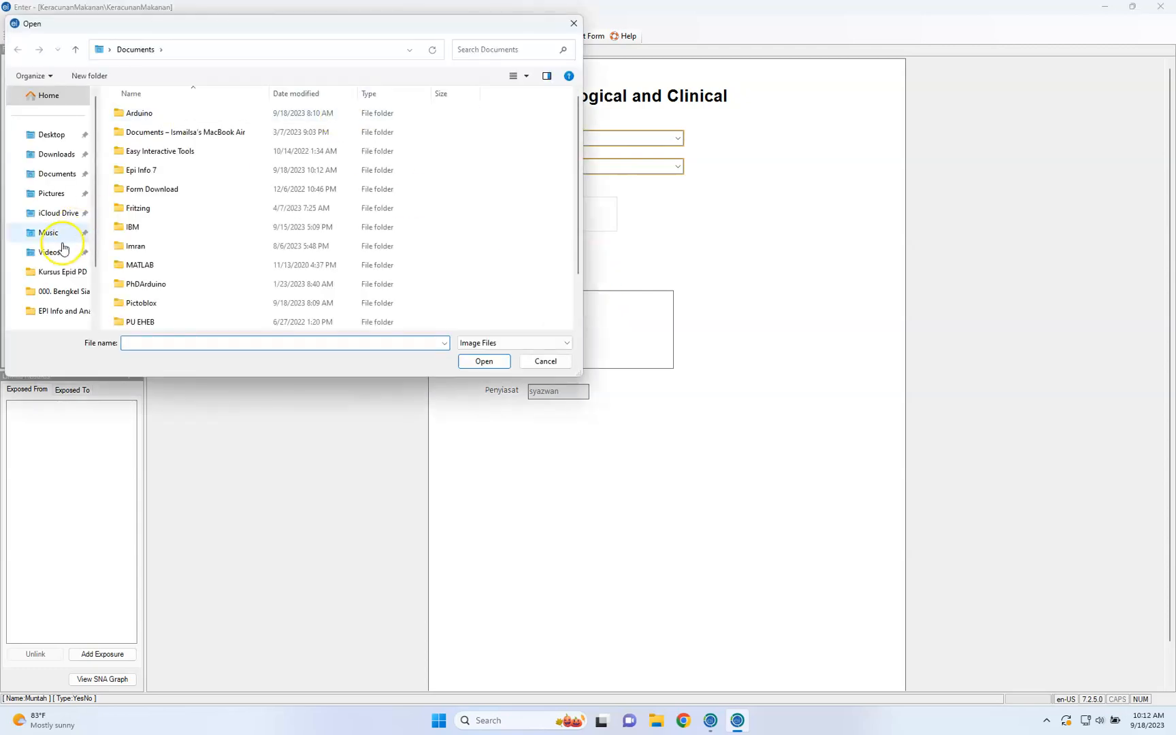
click(54, 194)
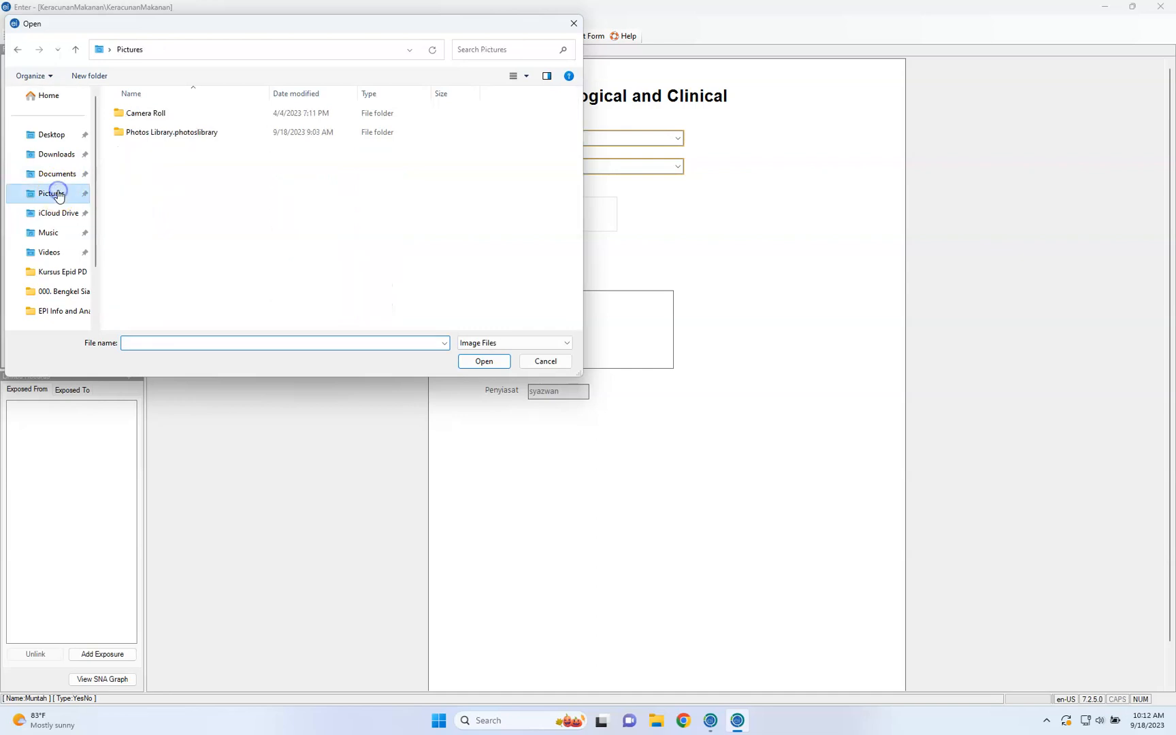
double_click(156, 114)
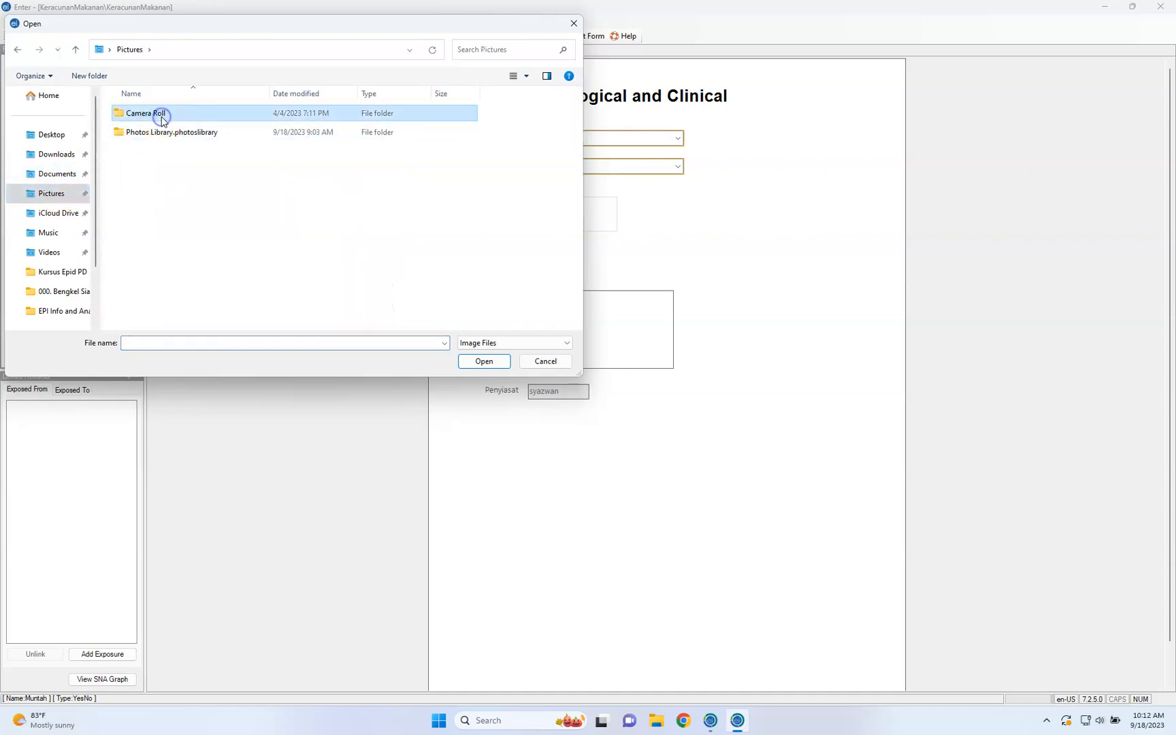
click(126, 49)
double_click(154, 132)
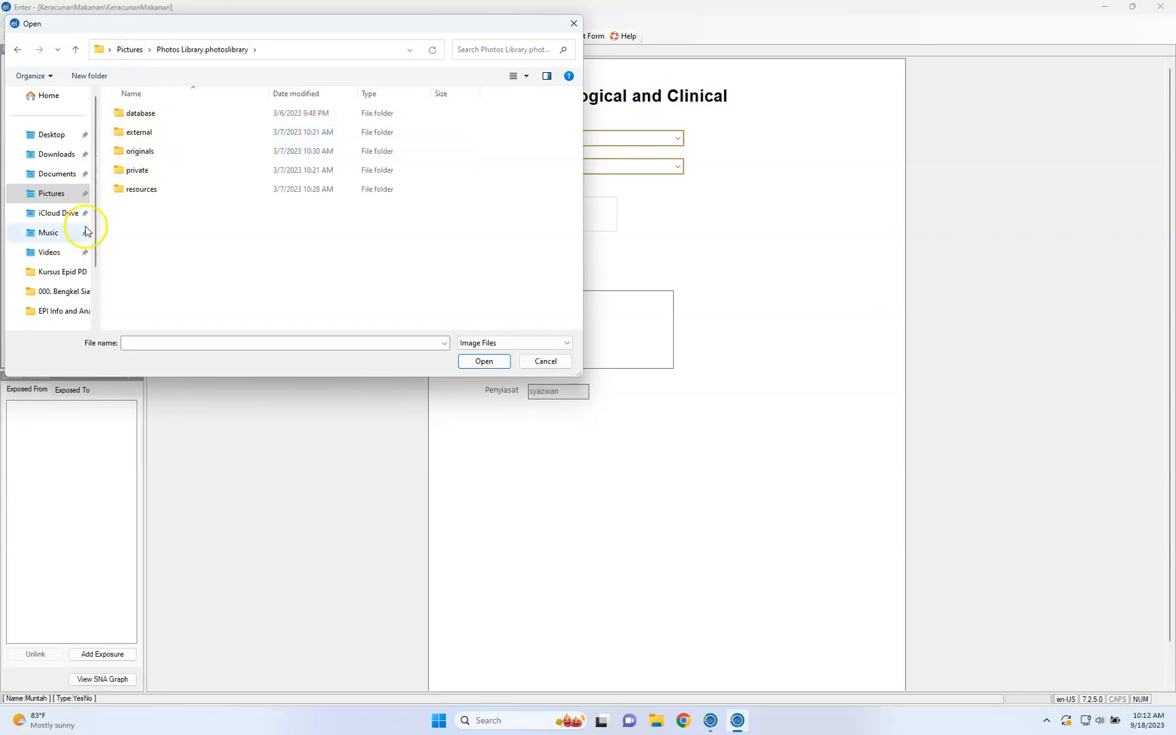
scroll(74, 248, down, 2)
scroll(74, 248, up, 3)
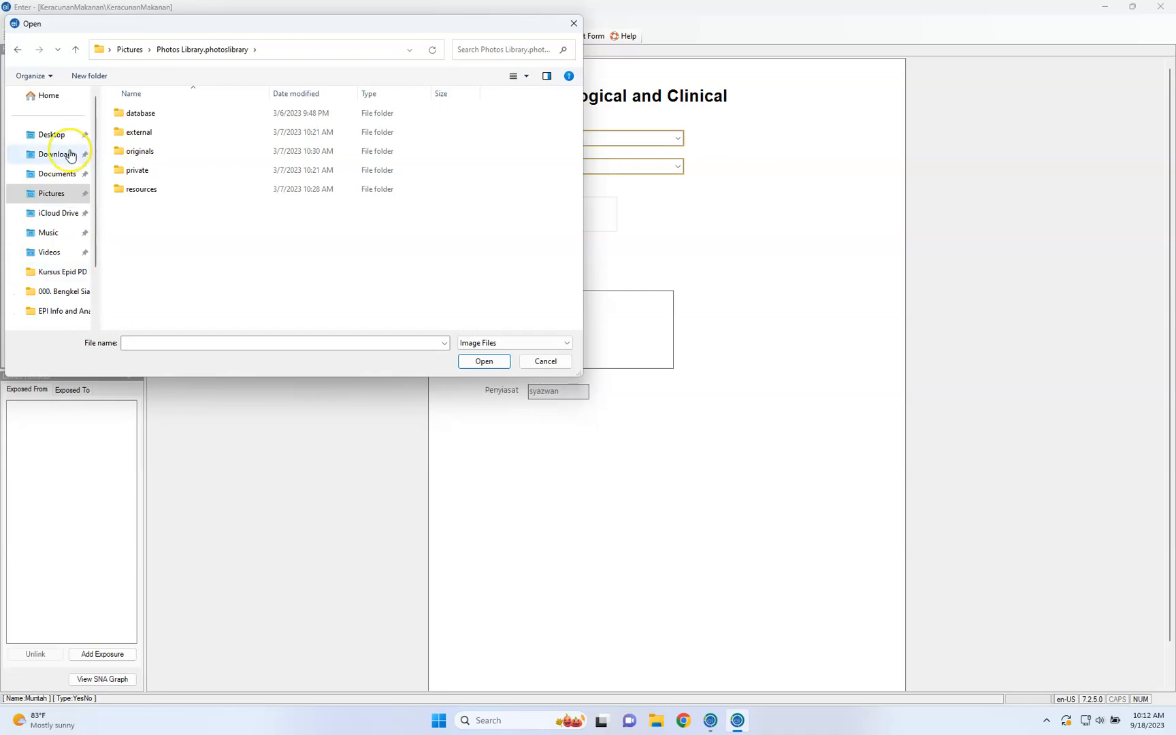
click(69, 136)
double_click(163, 134)
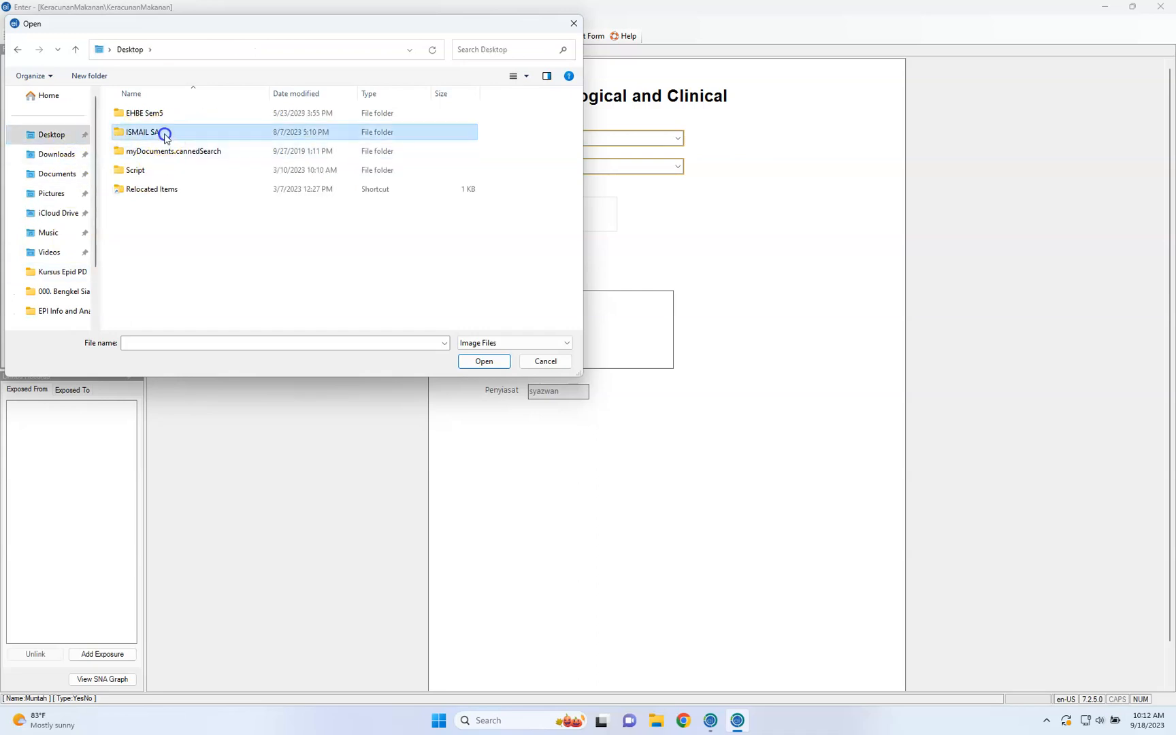
click(75, 176)
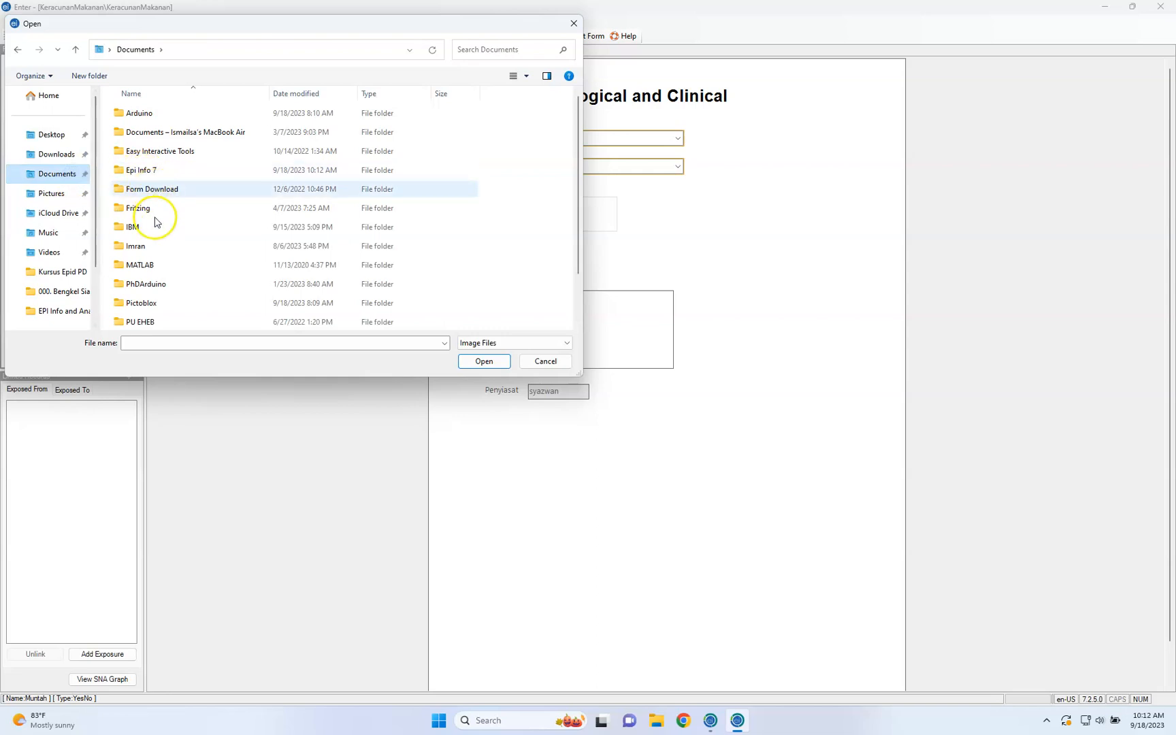
double_click(161, 251)
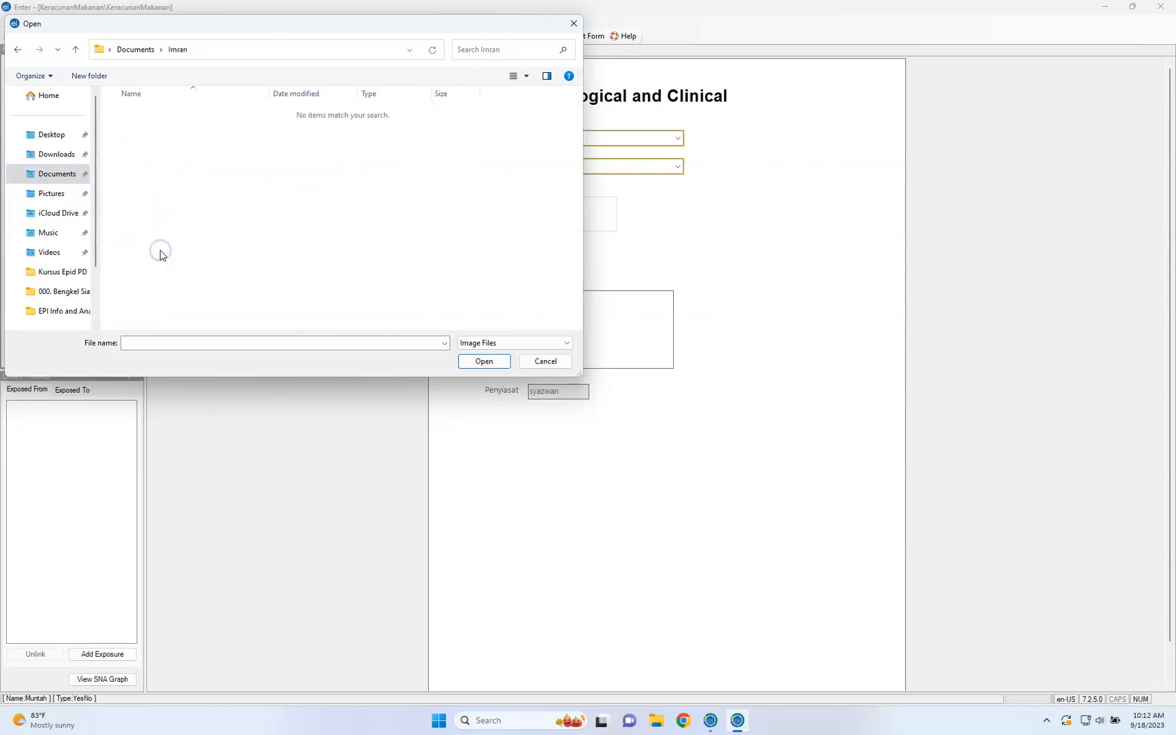
click(548, 360)
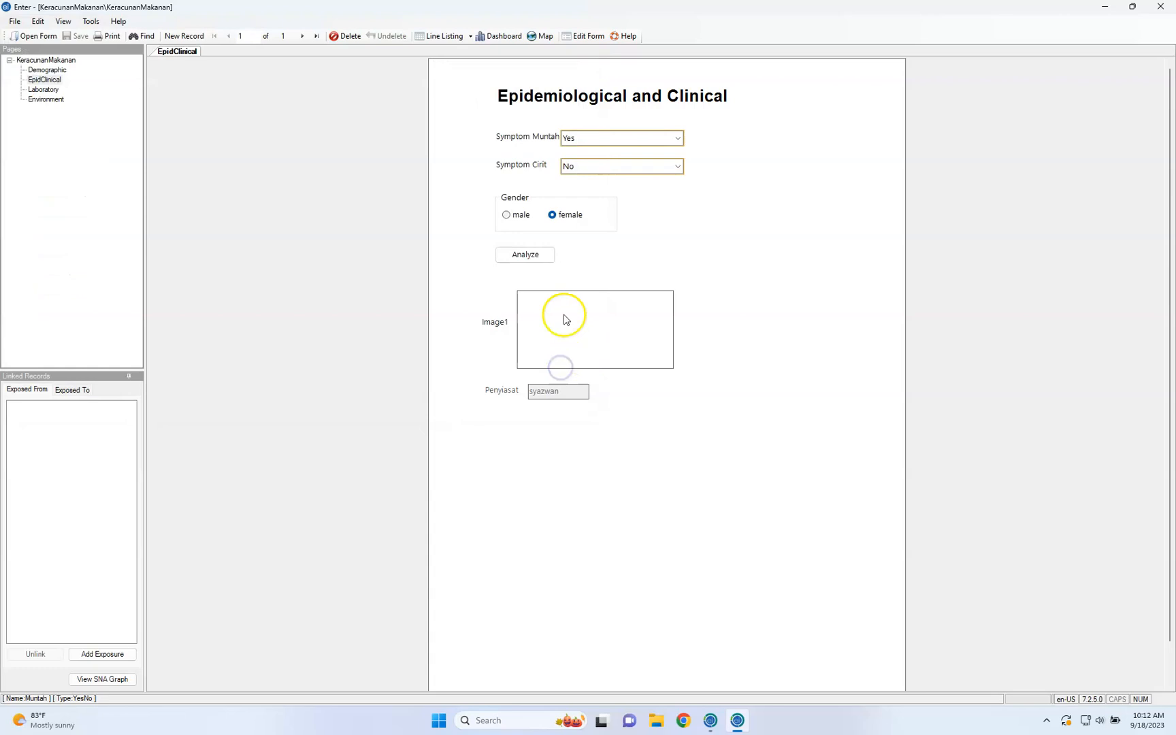
click(561, 311)
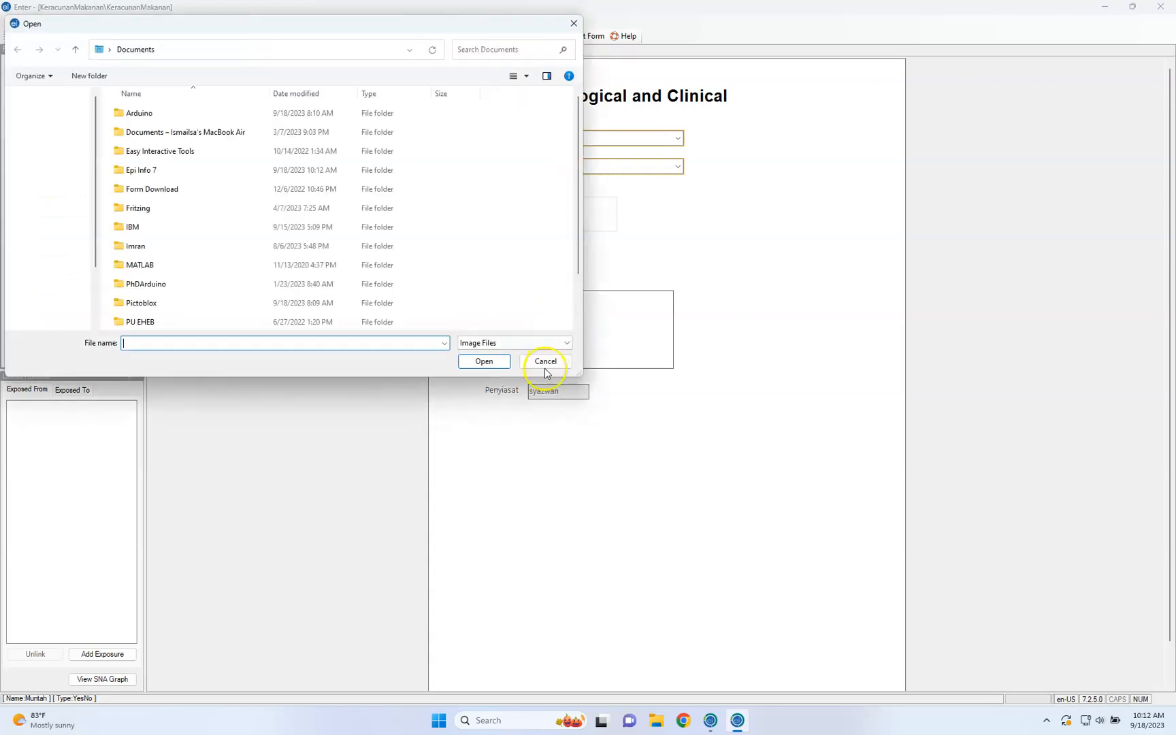
click(549, 358)
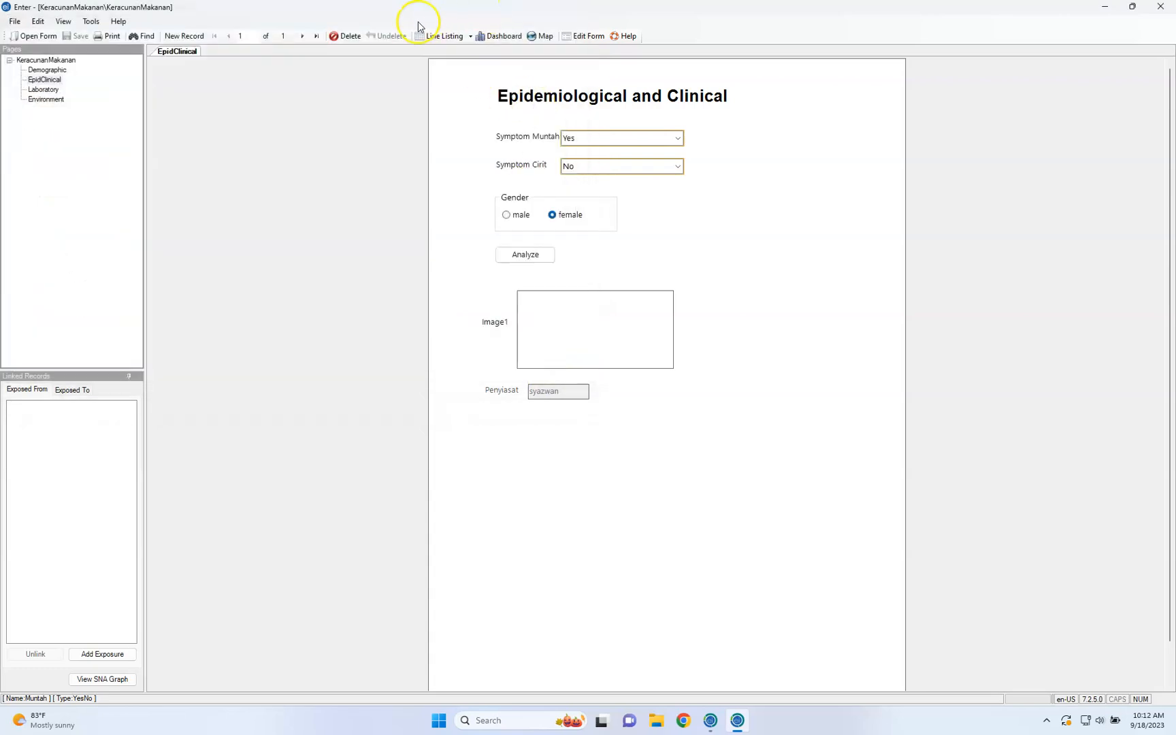
Check the Interactive and Printable (HTML) output options for the line listing
click(469, 36)
click(490, 64)
click(471, 36)
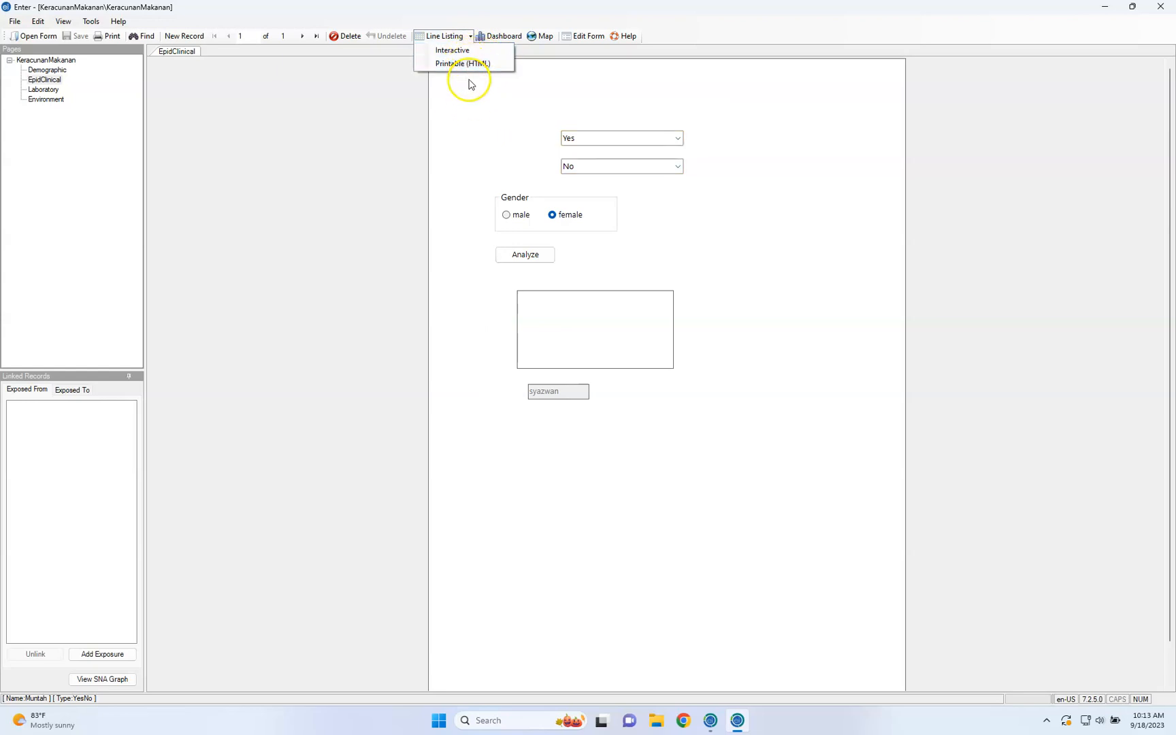
click(398, 100)
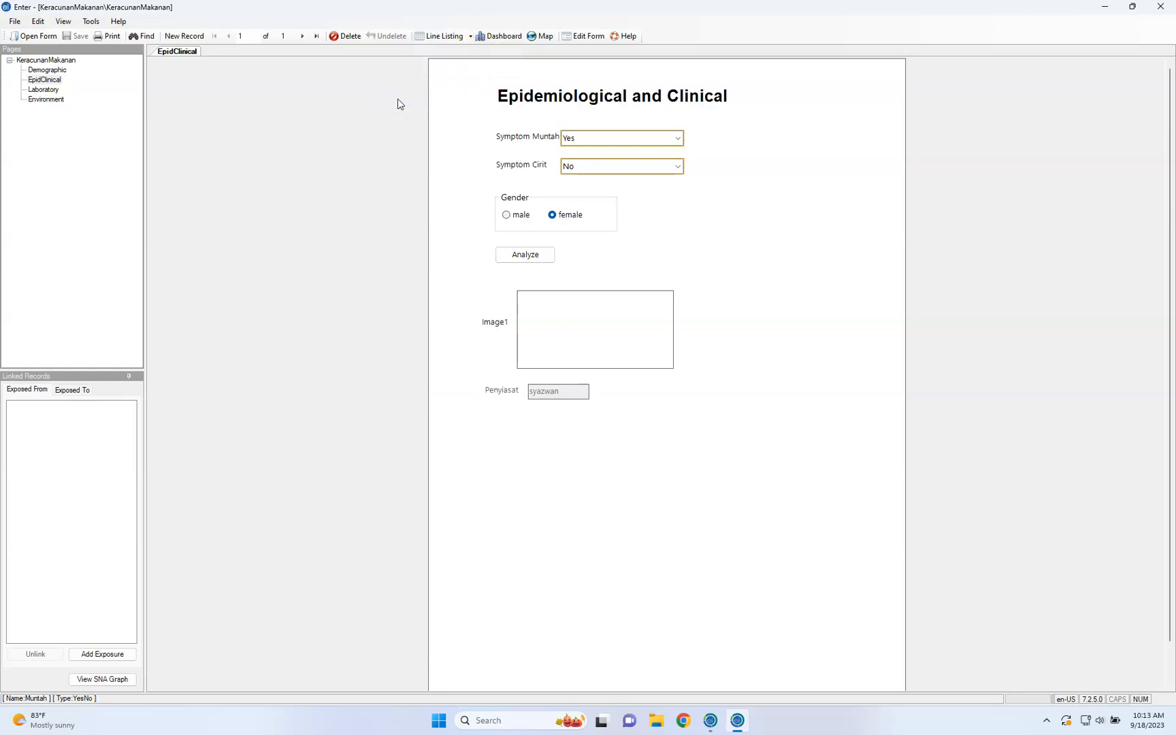